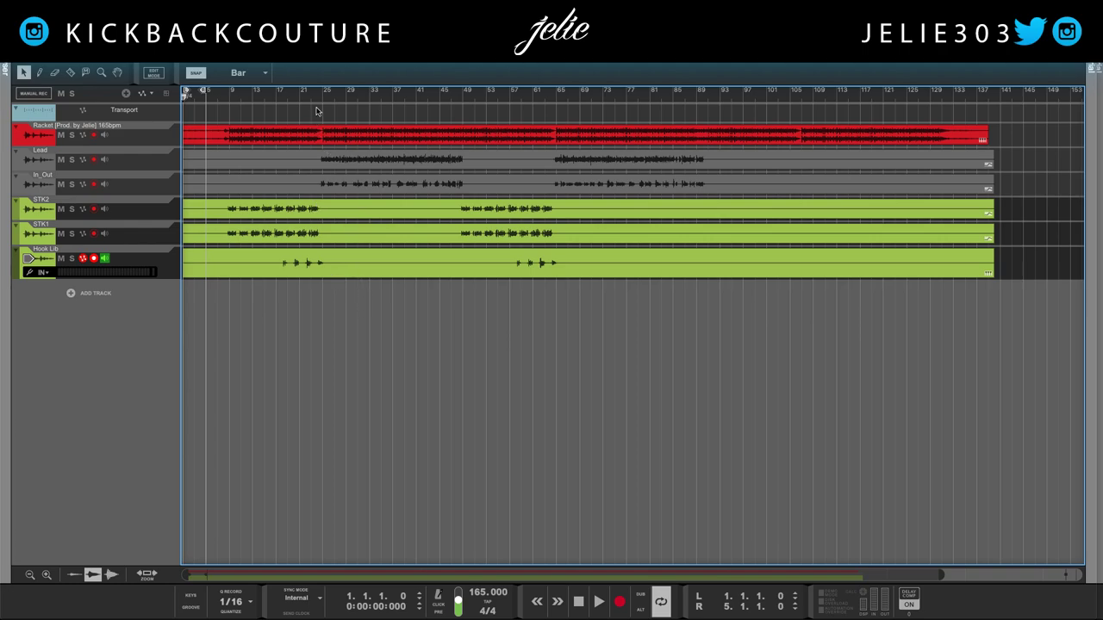
Step: Reveal the mixer and sort the device groups of all audio tracks, from the Racket beat through Hook Lib
drag(310, 69, 329, 168)
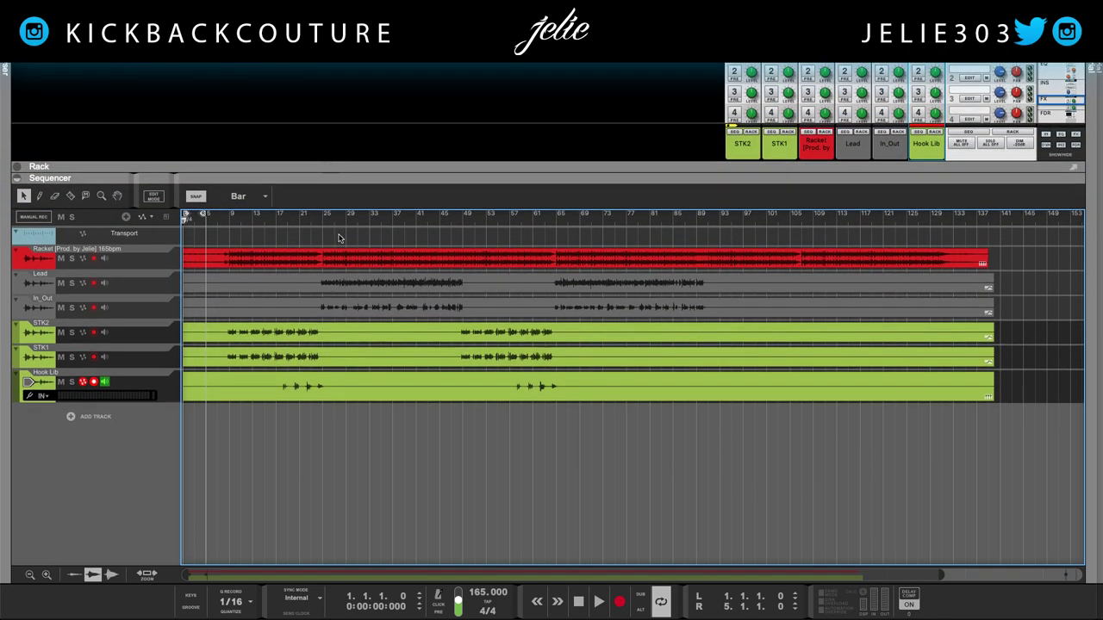
click(40, 261)
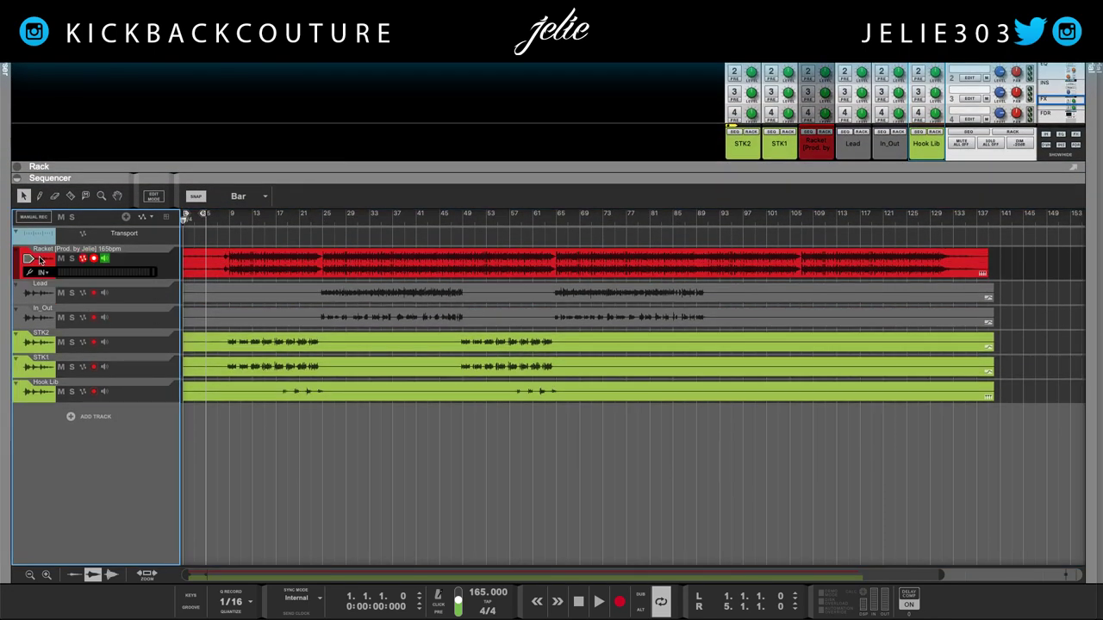
right_click(37, 395)
click(26, 385)
click(41, 269)
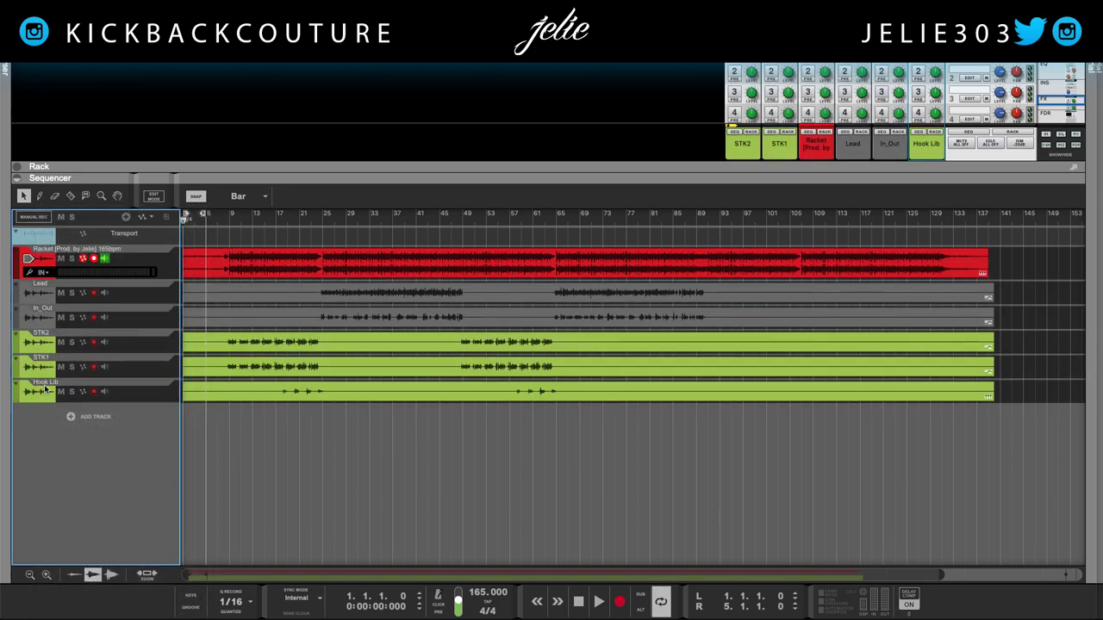
click(41, 272)
click(38, 283)
click(42, 413)
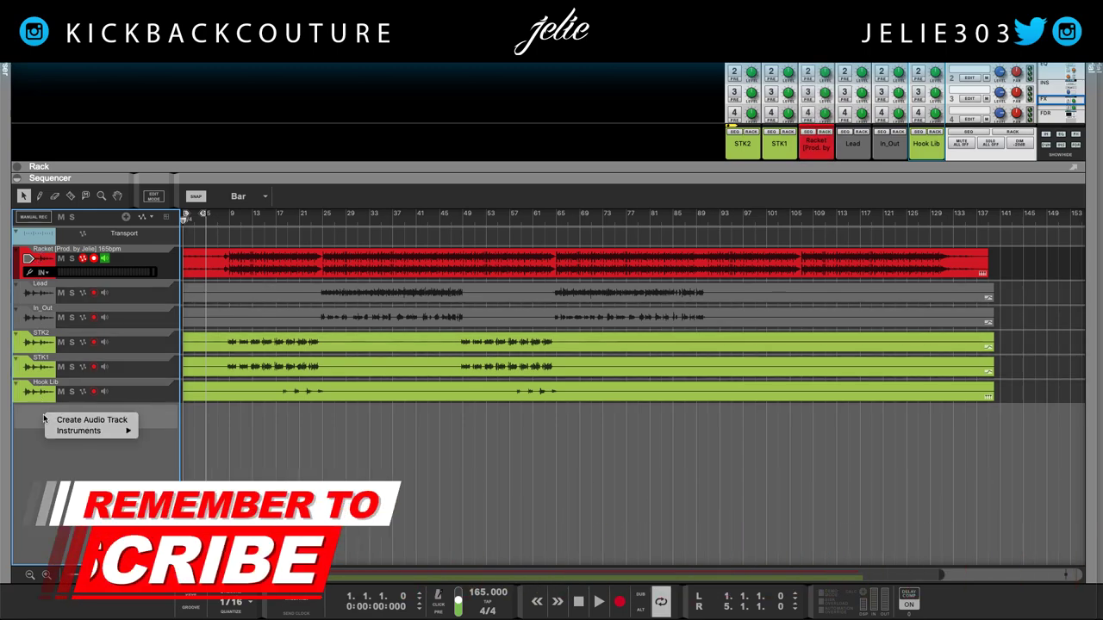
click(30, 440)
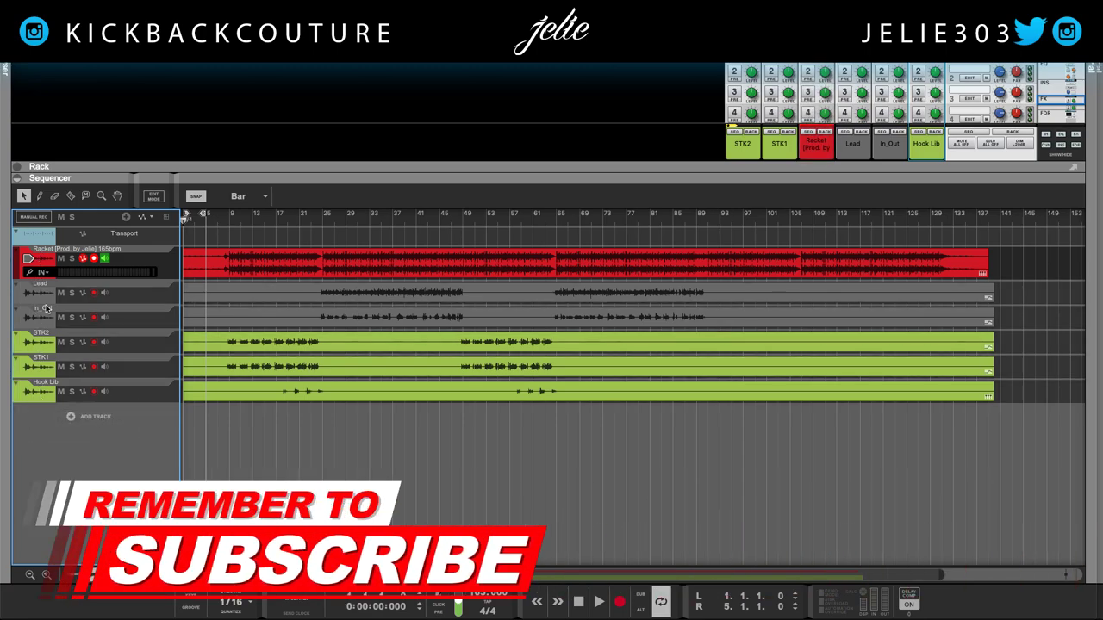
click(16, 396)
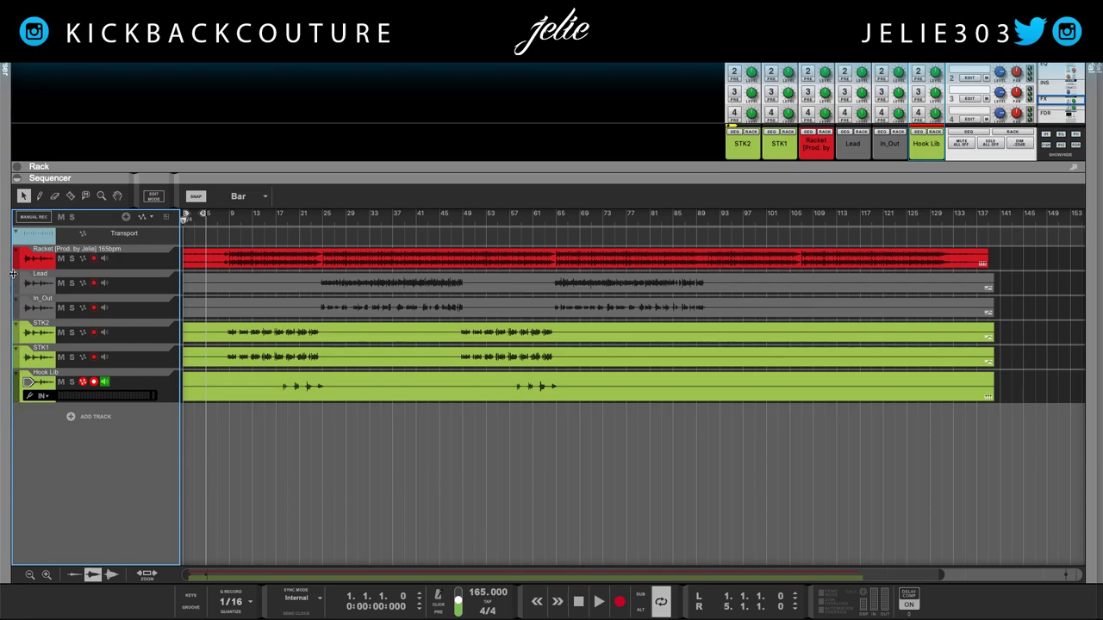
right_click(40, 358)
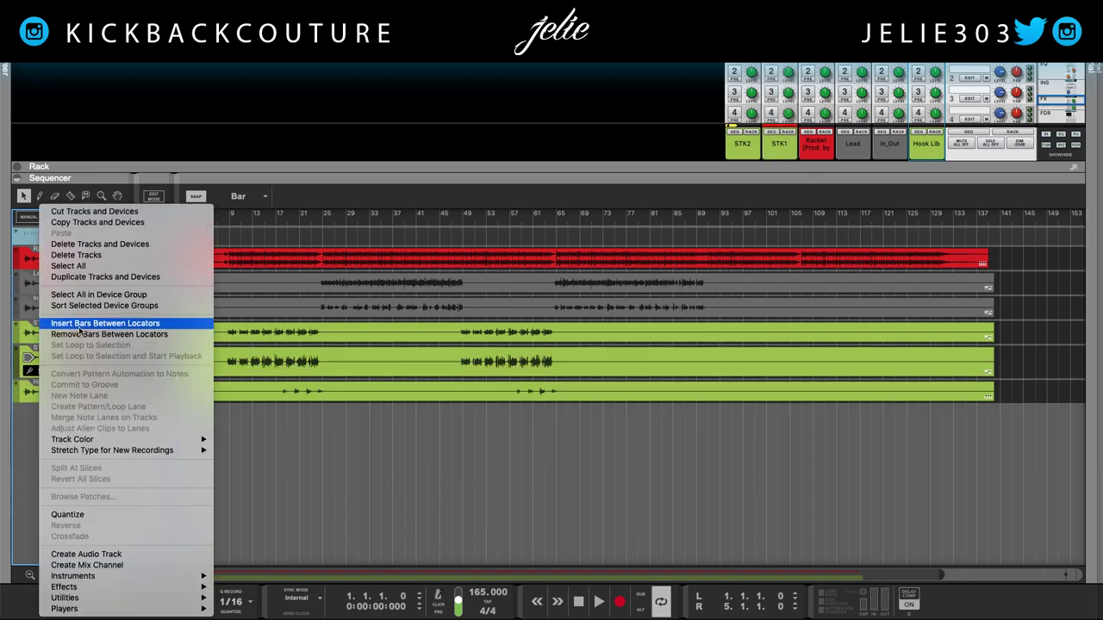
click(104, 306)
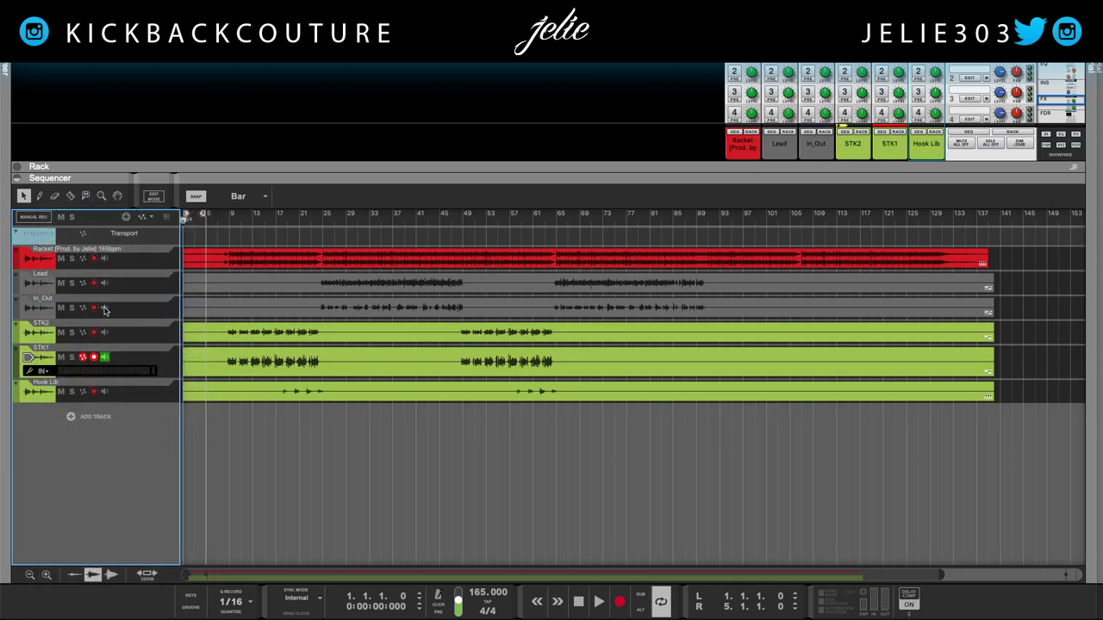
Step: Examine the device order in the rack, undoing and redoing the sort to compare, and return to the sequencer
drag(714, 178, 666, 492)
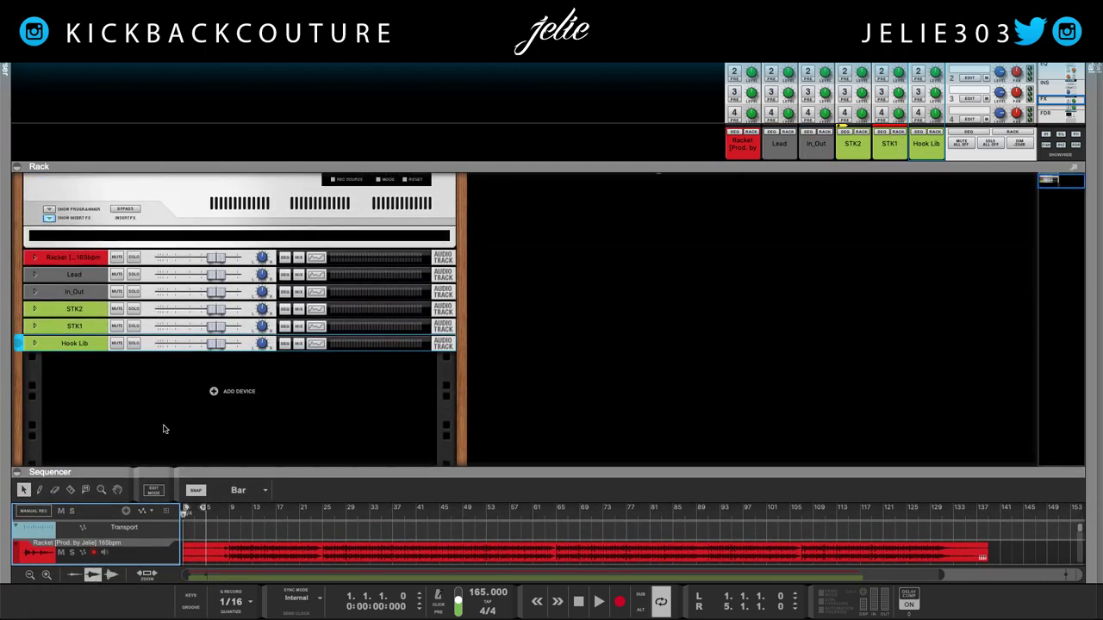
key(super+z)
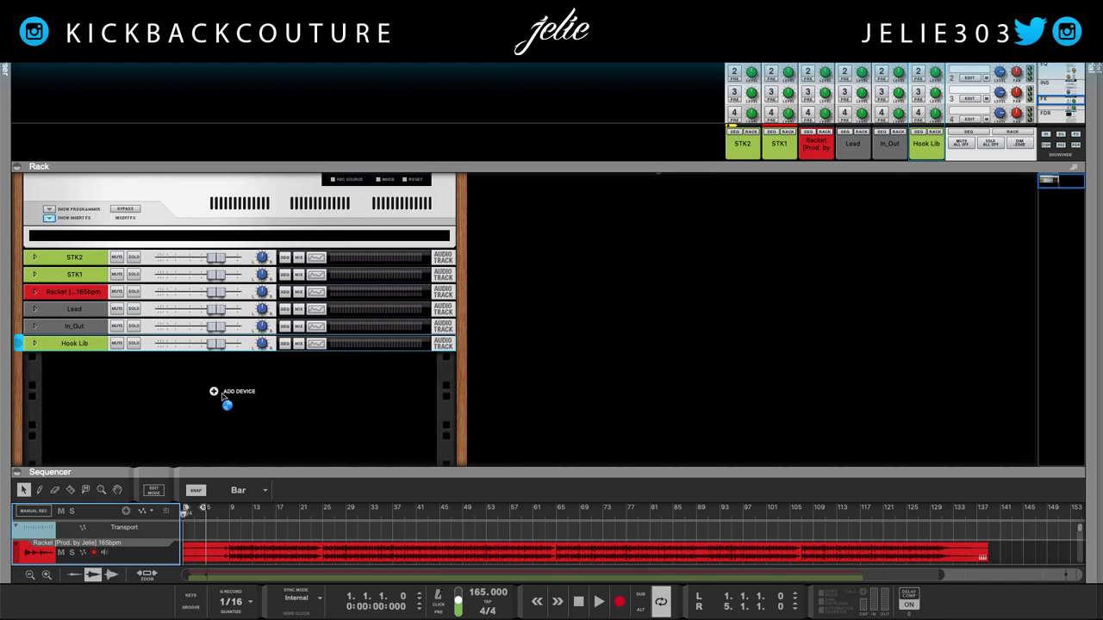
key(ctrl+y)
click(86, 435)
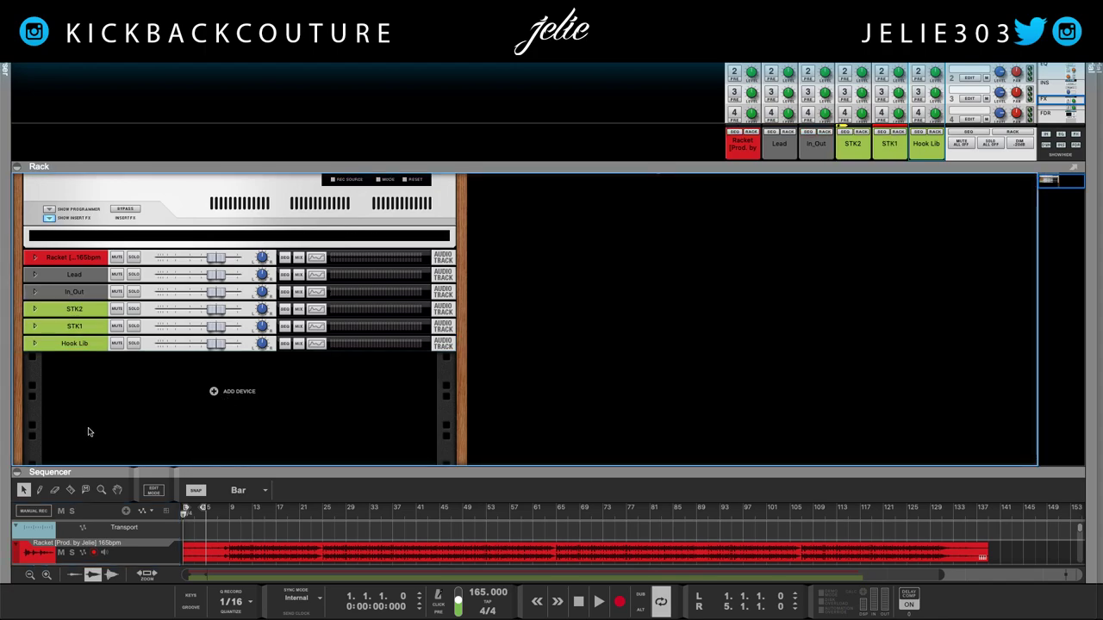
drag(137, 471, 155, 178)
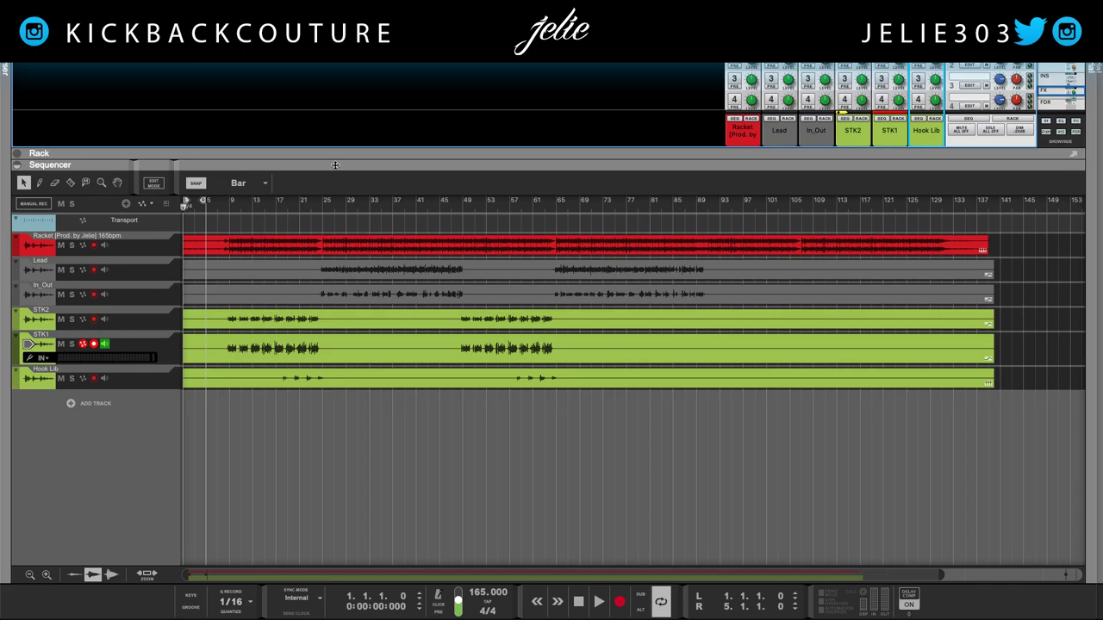
Step: Set the loop from bar 9 to bar 25 and disarm recording on the STK1 track
drag(204, 201, 323, 202)
drag(187, 201, 231, 204)
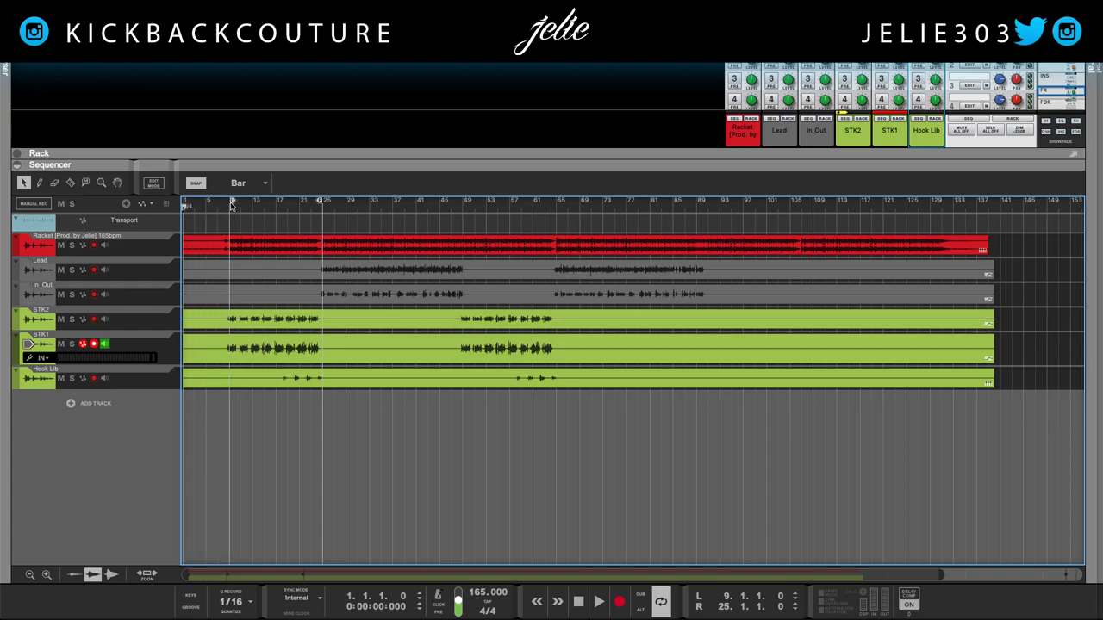
click(84, 345)
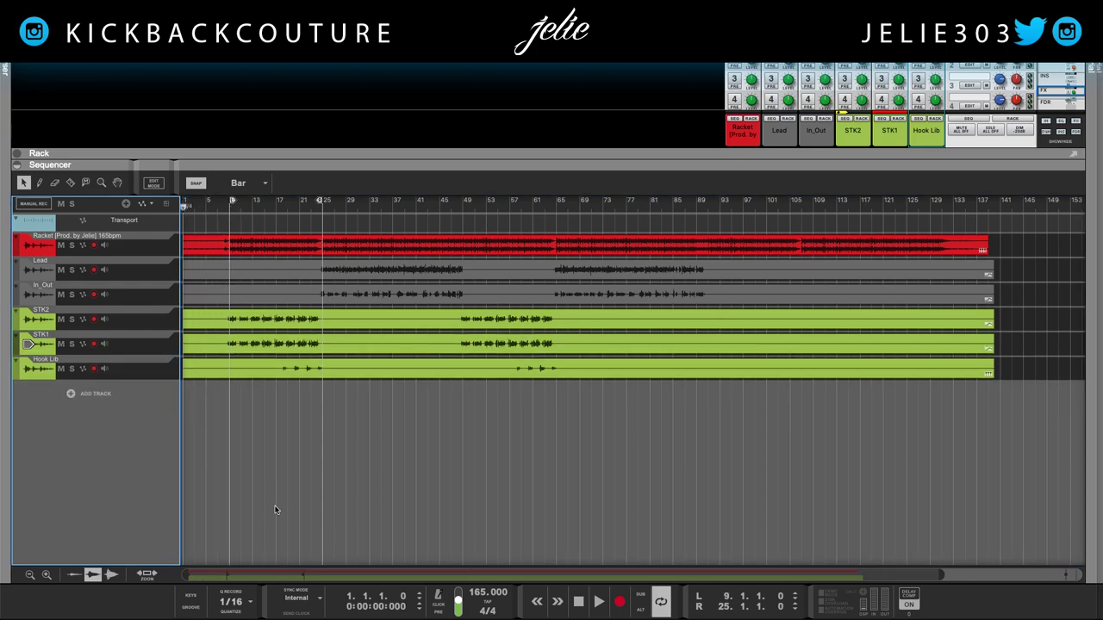
Step: Mute the Lead, In_Out, STK2, STK1 and Hook Lib tracks, leaving only the beat audible
click(60, 270)
click(60, 295)
click(60, 319)
click(60, 344)
click(61, 368)
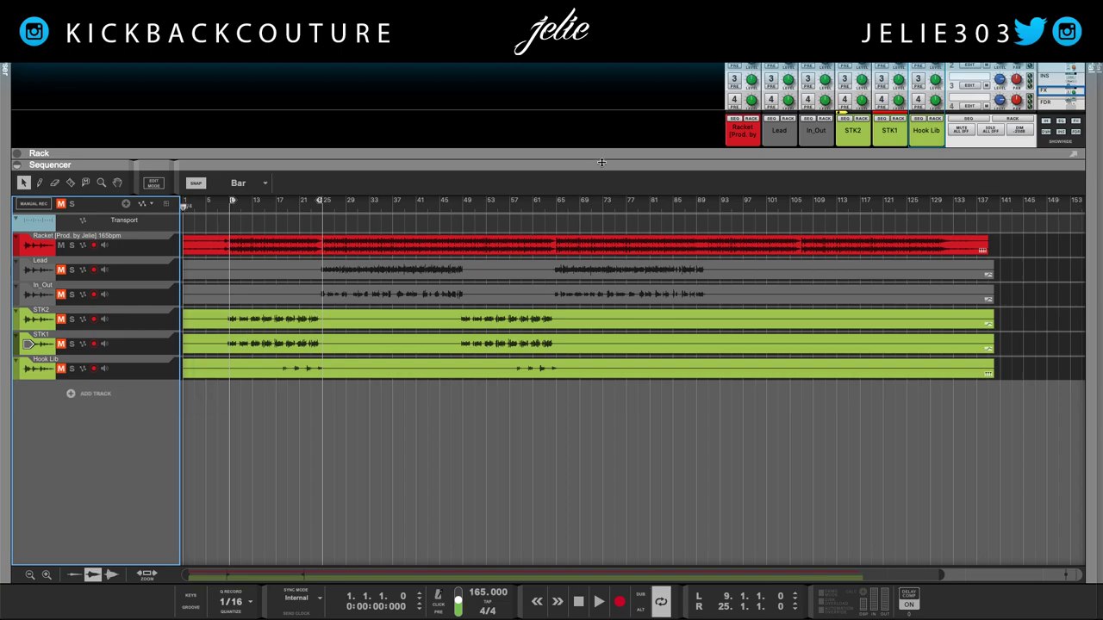
Step: Enlarge the mixer and lower the input gain on the Racket beat channel
drag(614, 155, 616, 355)
scroll(627, 288, up, 5)
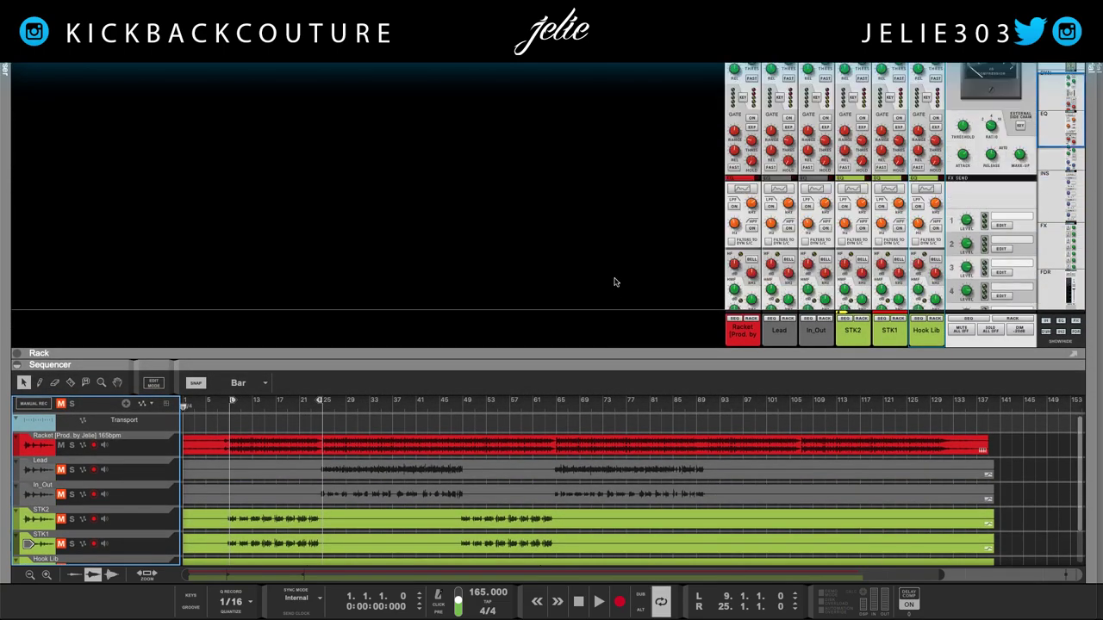
scroll(612, 288, up, 5)
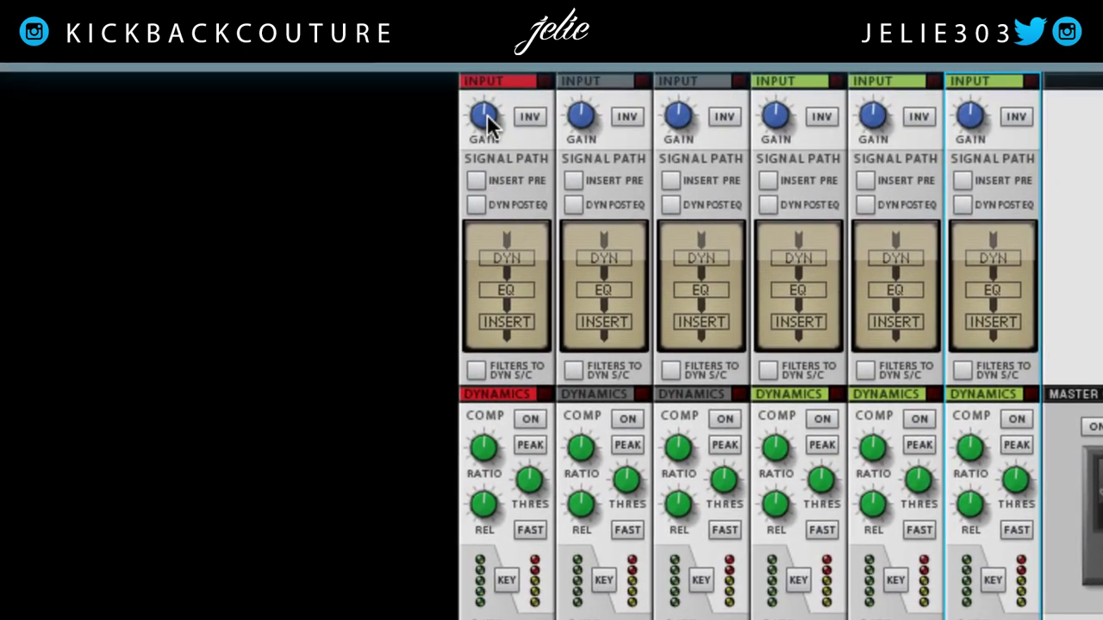
drag(487, 118, 491, 140)
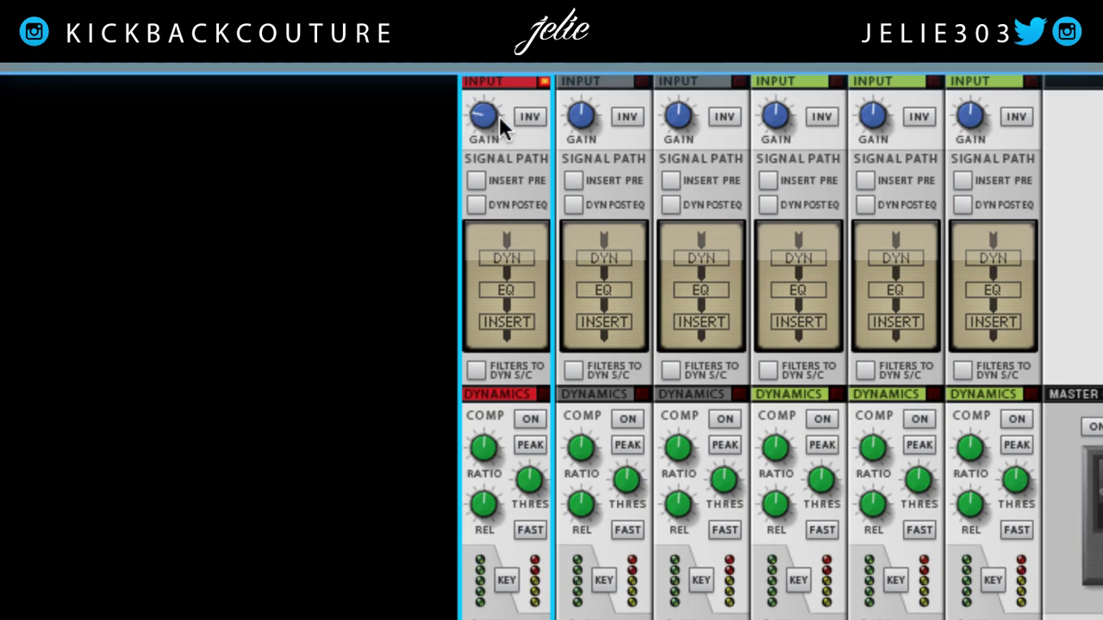
Step: Collapse the mixer's dynamics, EQ, inserts and send sections, and give the sequencer more height
scroll(991, 137, down, 10)
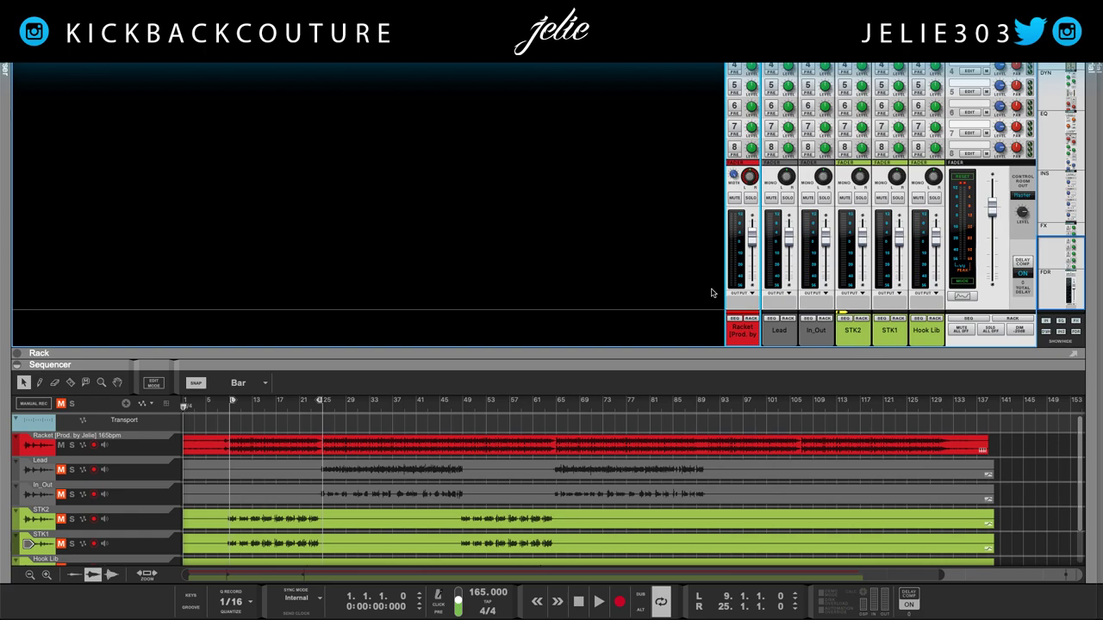
scroll(708, 276, up, 5)
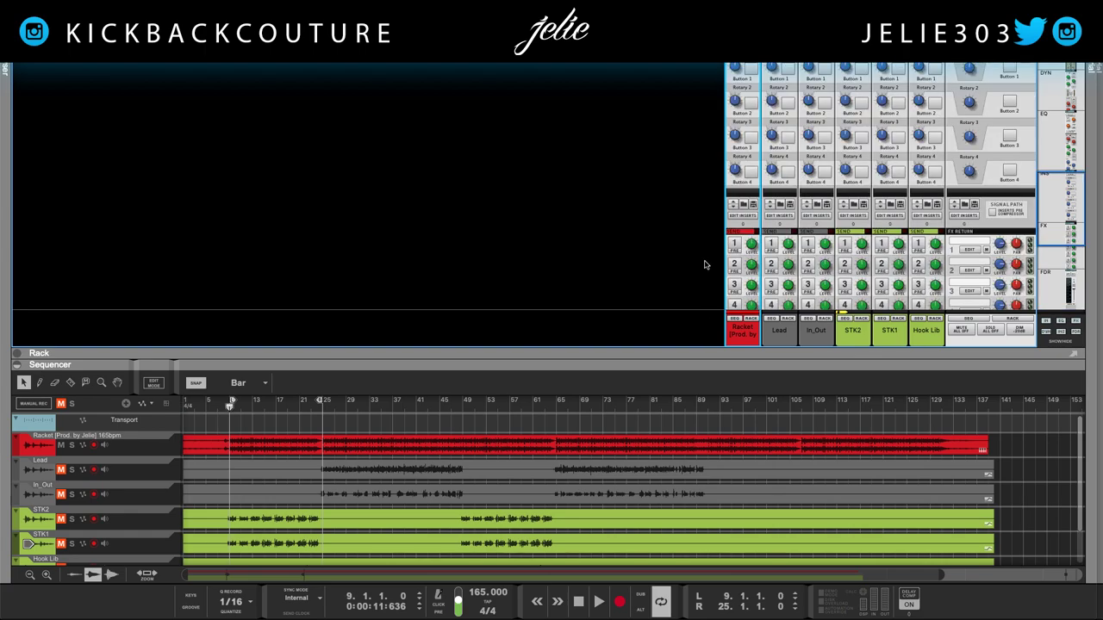
click(1060, 322)
click(1075, 322)
click(1046, 331)
click(1061, 332)
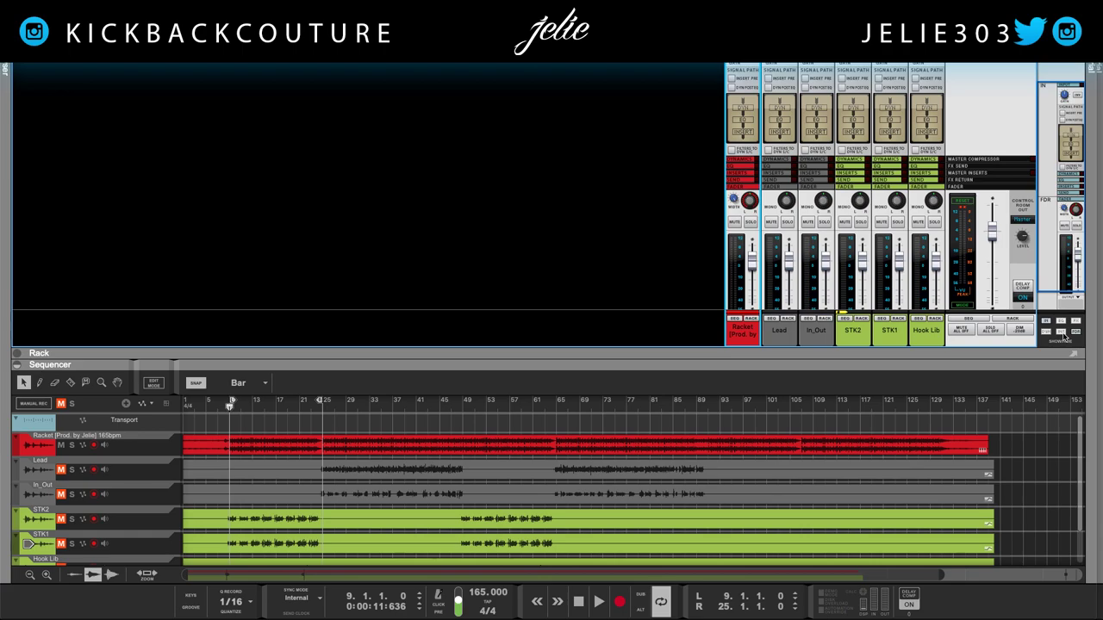
drag(643, 367, 591, 253)
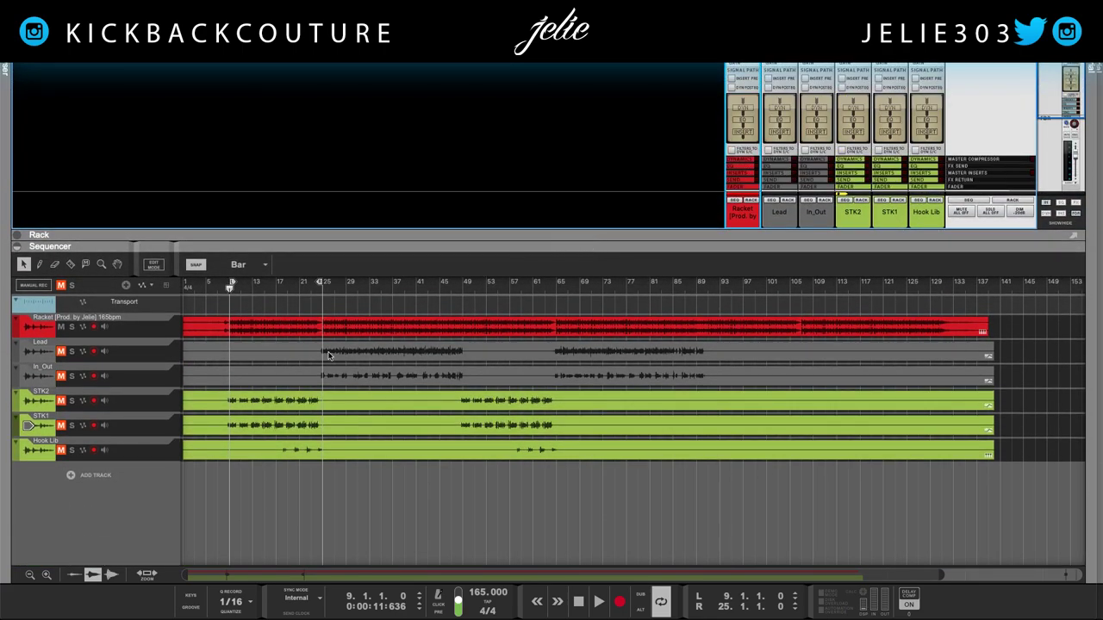
Step: Zoom in on the tracks around the loop to examine where the vocals begin on the Lead, In_Out and hook tracks
click(264, 359)
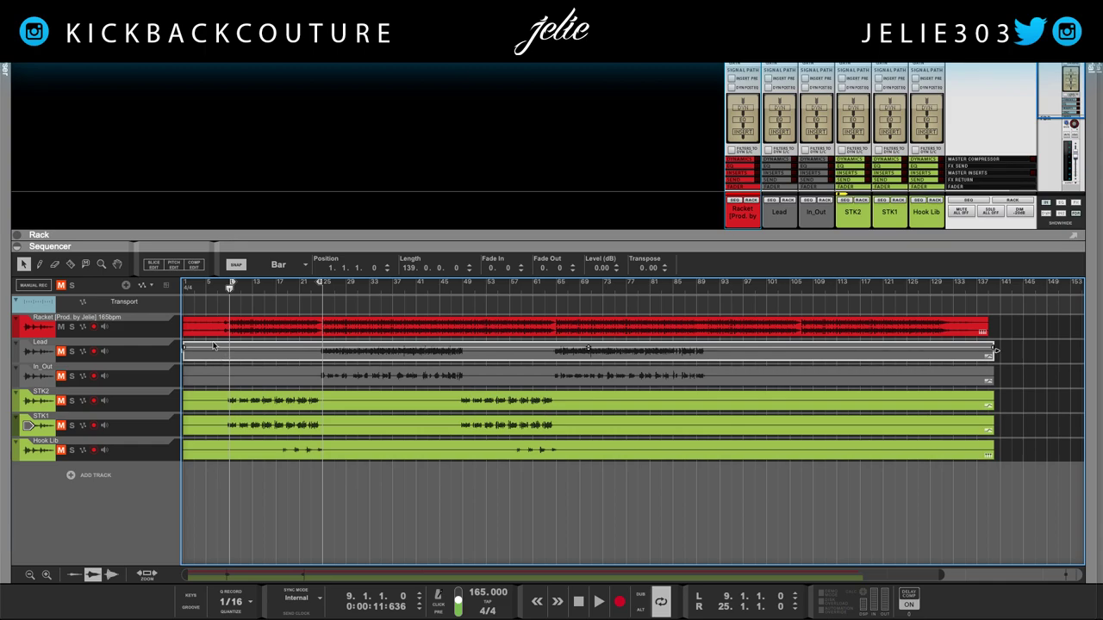
key(r)
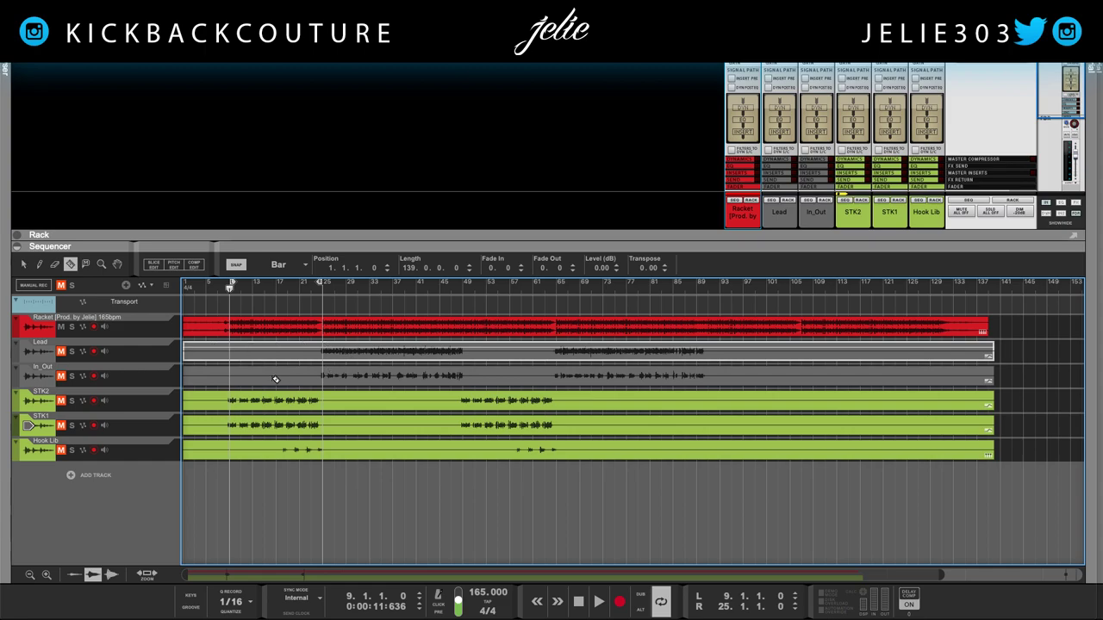
click(71, 265)
key(h)
key(h)
key(h)
key(h)
key(h)
key(h)
key(h)
key(h)
key(h)
key(h)
key(h)
key(h)
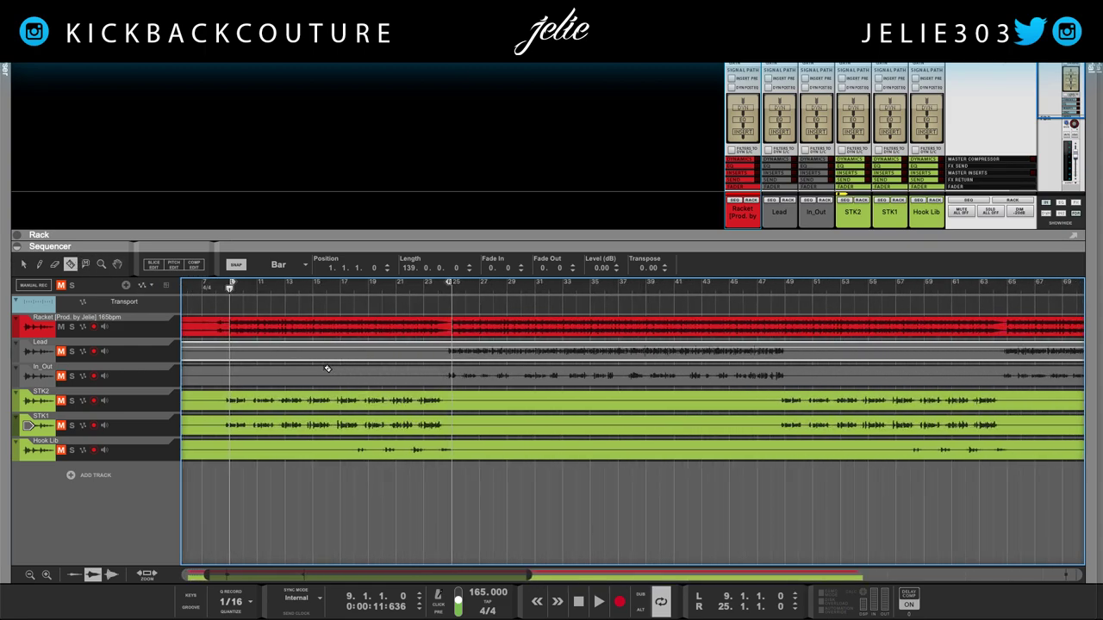
click(47, 574)
mouse_move(344, 574)
mouse_down()
mouse_move(405, 575)
mouse_move(341, 574)
mouse_up()
drag(501, 574, 417, 575)
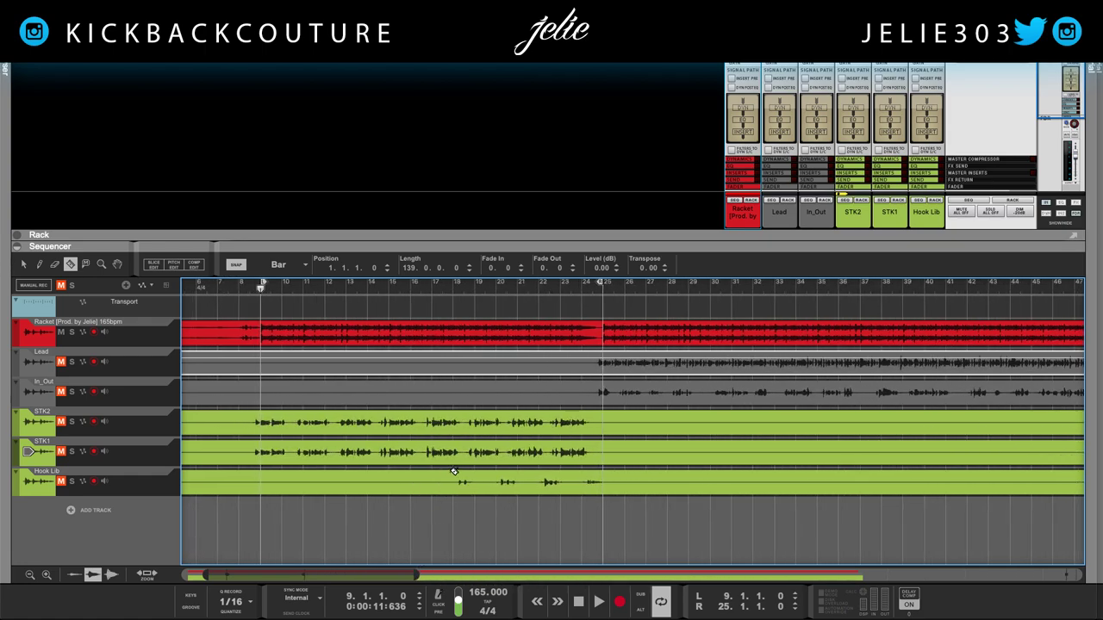
scroll(458, 470, up, 2)
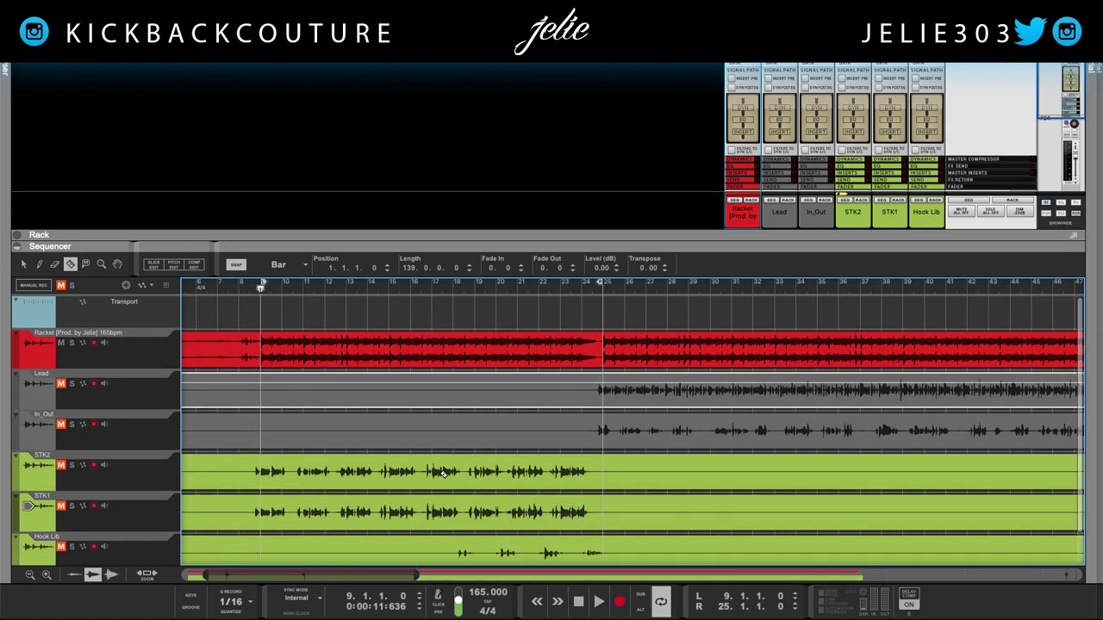
scroll(437, 488, down, 2)
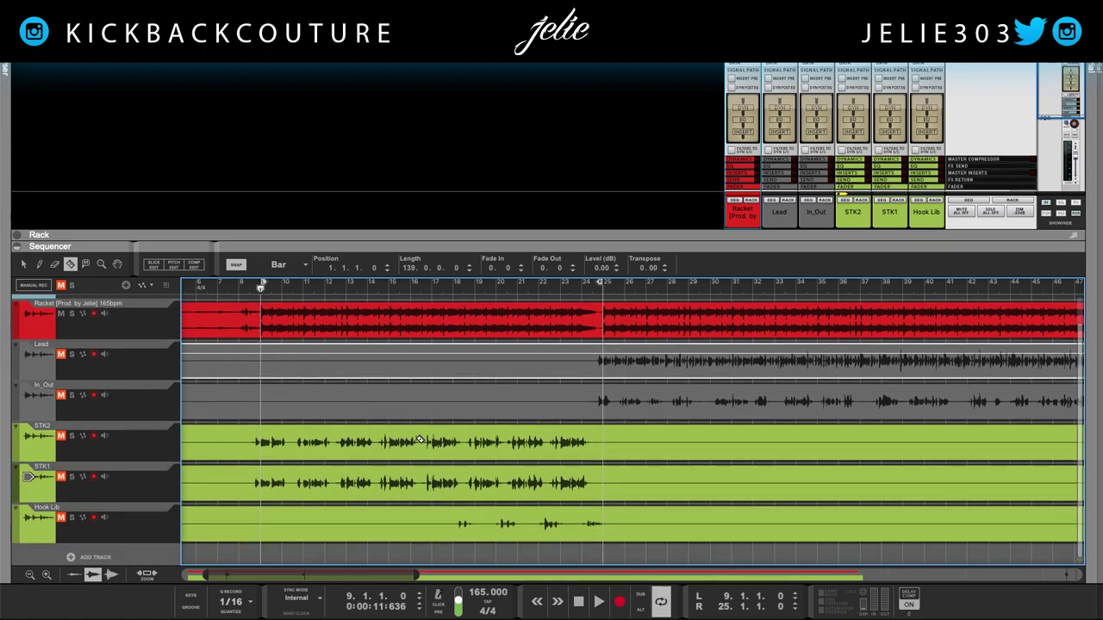
scroll(424, 446, up, 1)
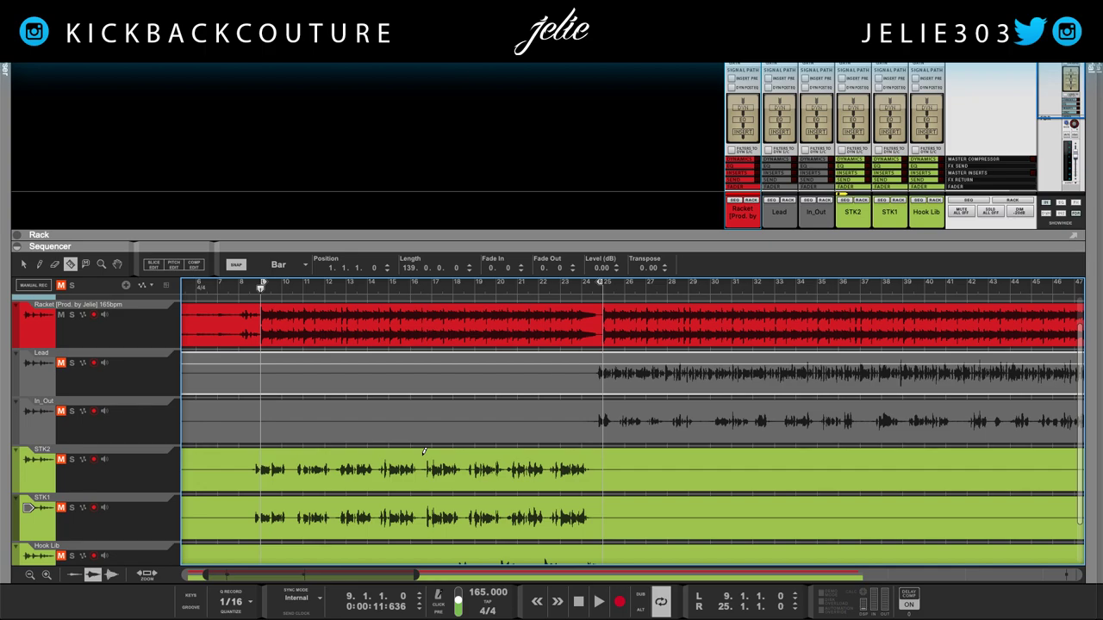
scroll(425, 454, up, 1)
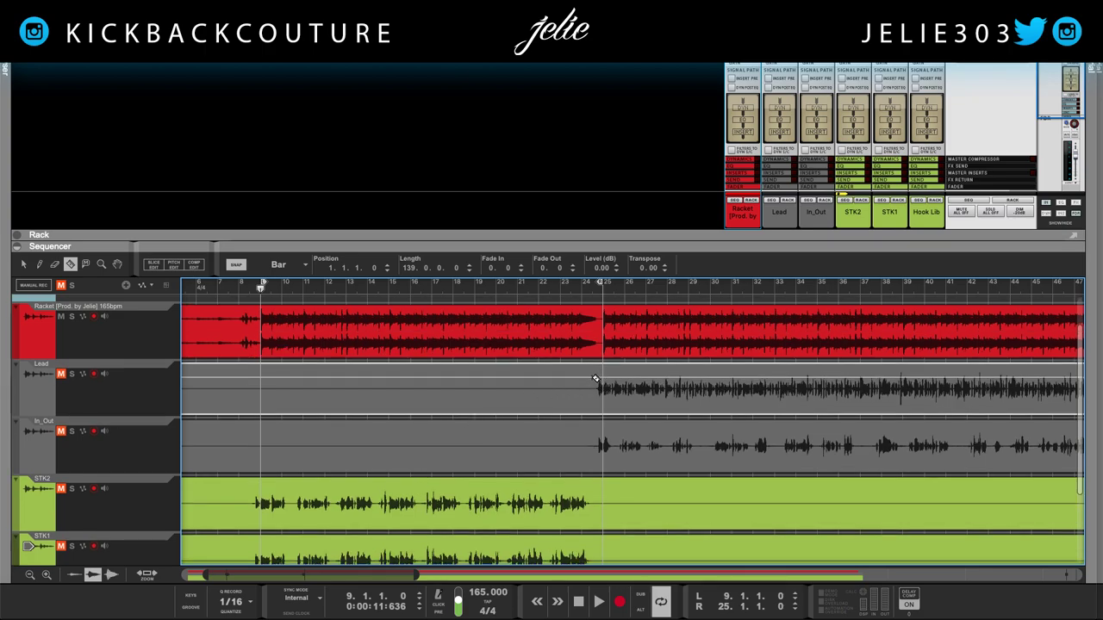
Step: Trim the silent beginning of the Lead clip so that it starts at bar 24
key(q)
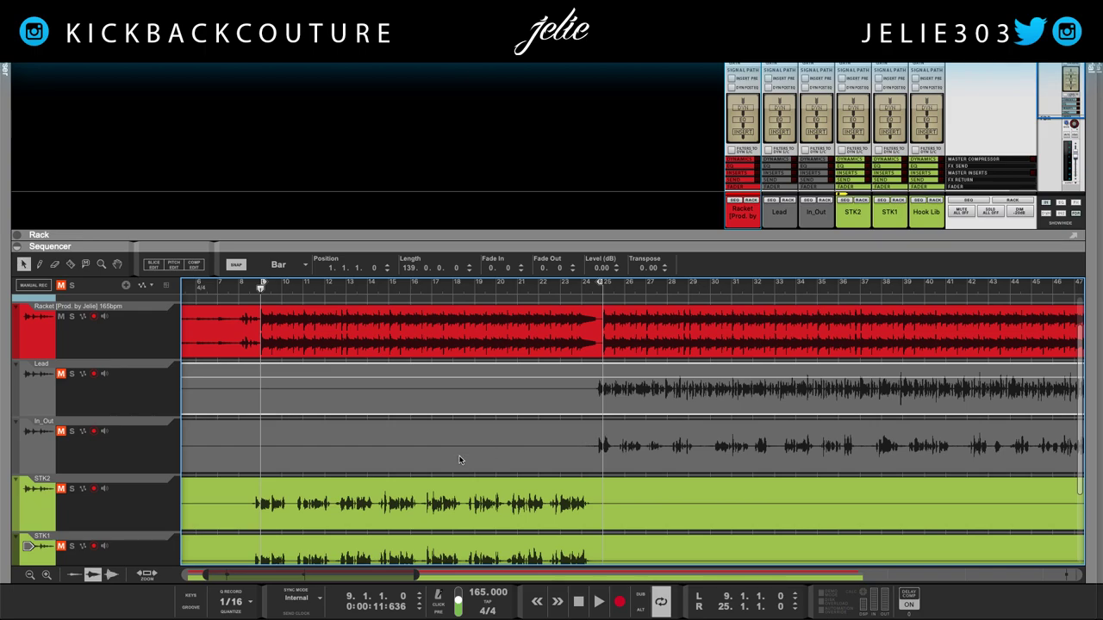
scroll(454, 458, down, 3)
scroll(427, 453, left, 3)
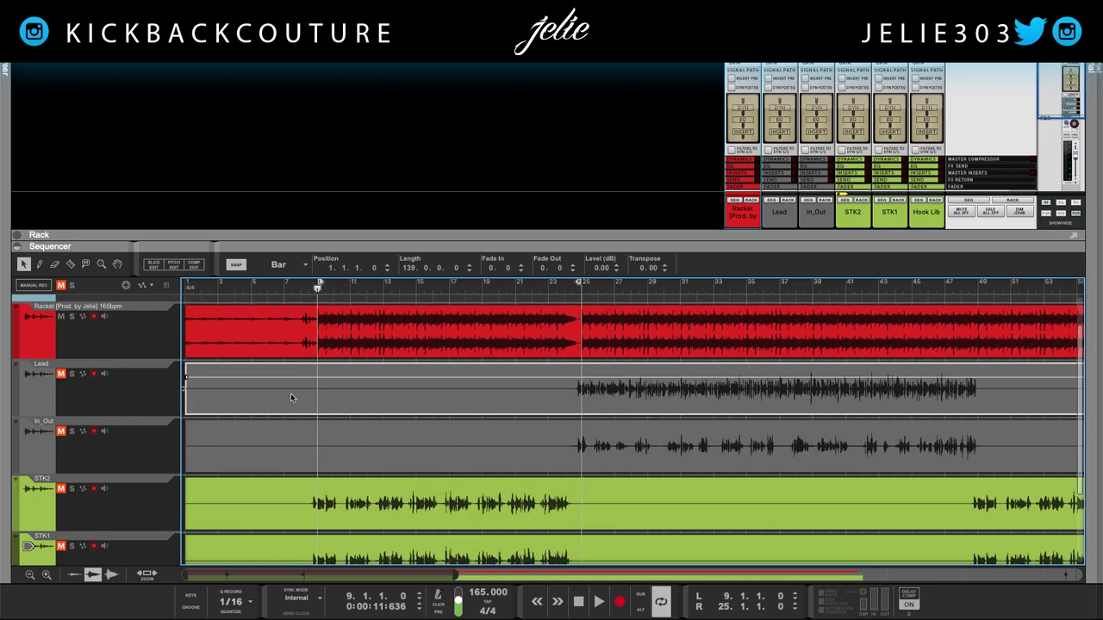
drag(183, 392, 571, 401)
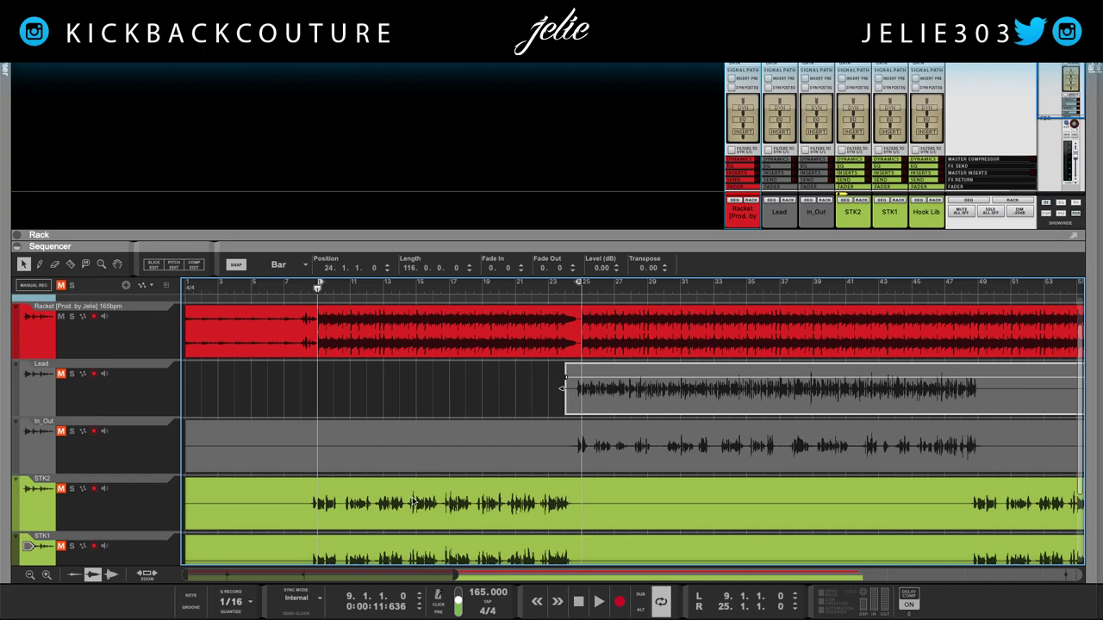
Step: Set the snap value to Grid (1/2) and trim the Lead clip's start to position 24.3.1.0
click(277, 264)
click(274, 284)
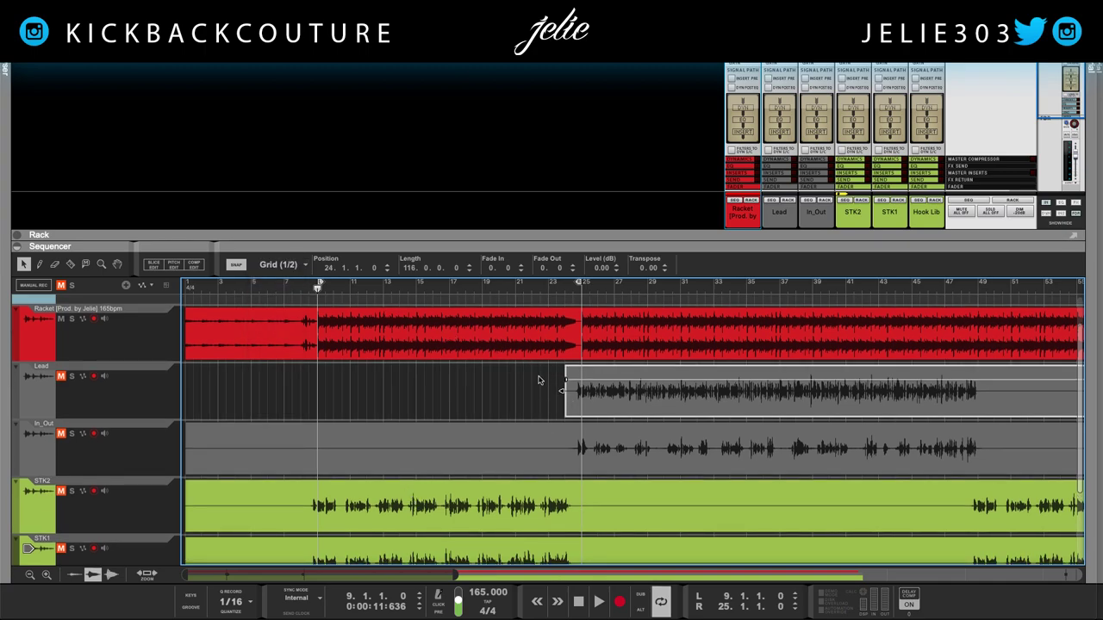
drag(562, 391, 573, 393)
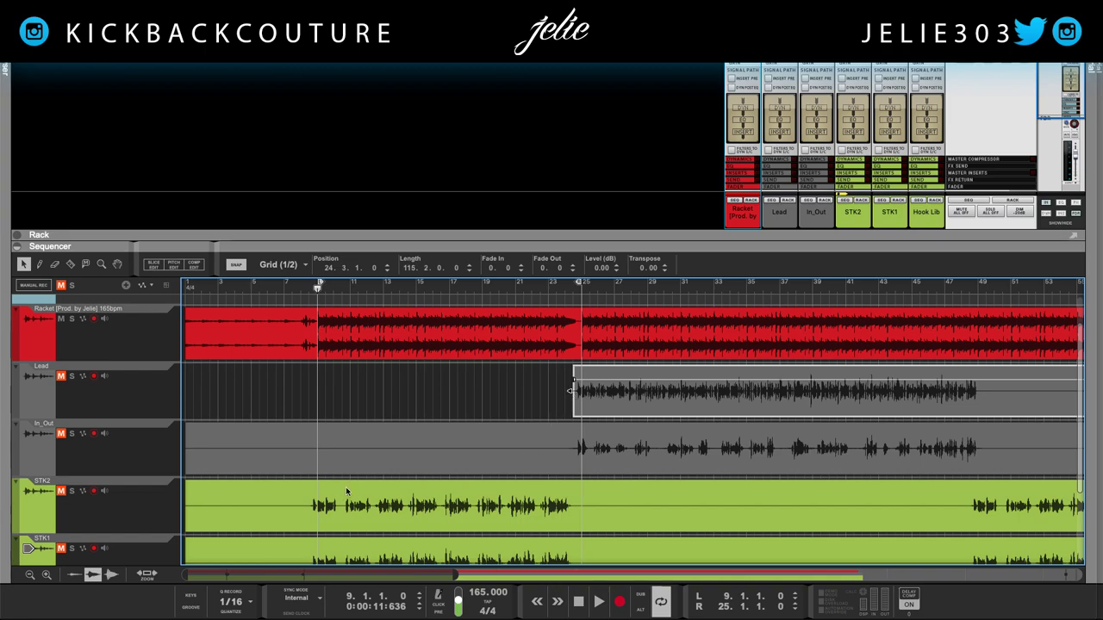
Step: Trim the silent beginning of the In_Out clip so that it starts at position 24.3.1.0
click(267, 463)
drag(186, 451, 577, 454)
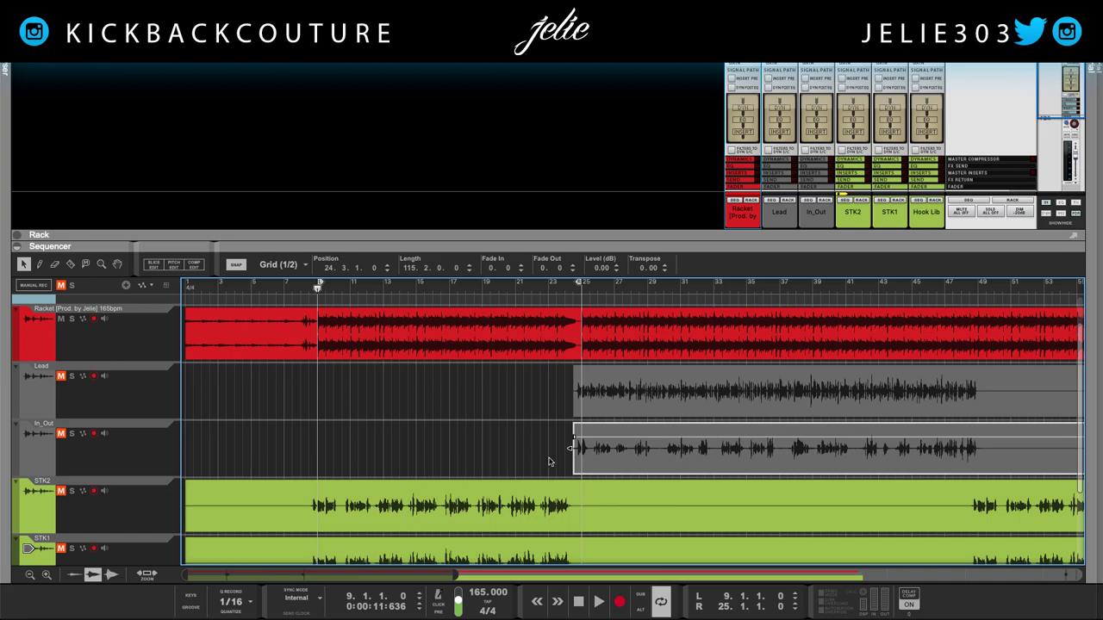
Step: Cut out and delete the silent section of the Lead and In_Out clips from 49.1.1.0, 15.2.0.0 long
scroll(551, 460, right, 5)
key(e)
key(p)
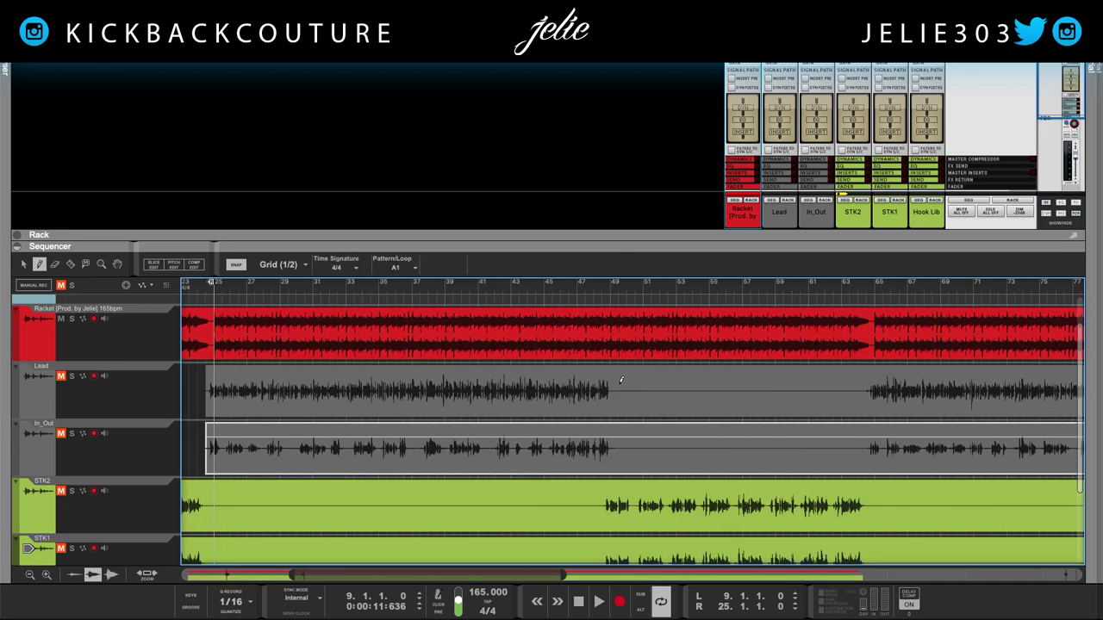
key(r)
drag(614, 377, 865, 442)
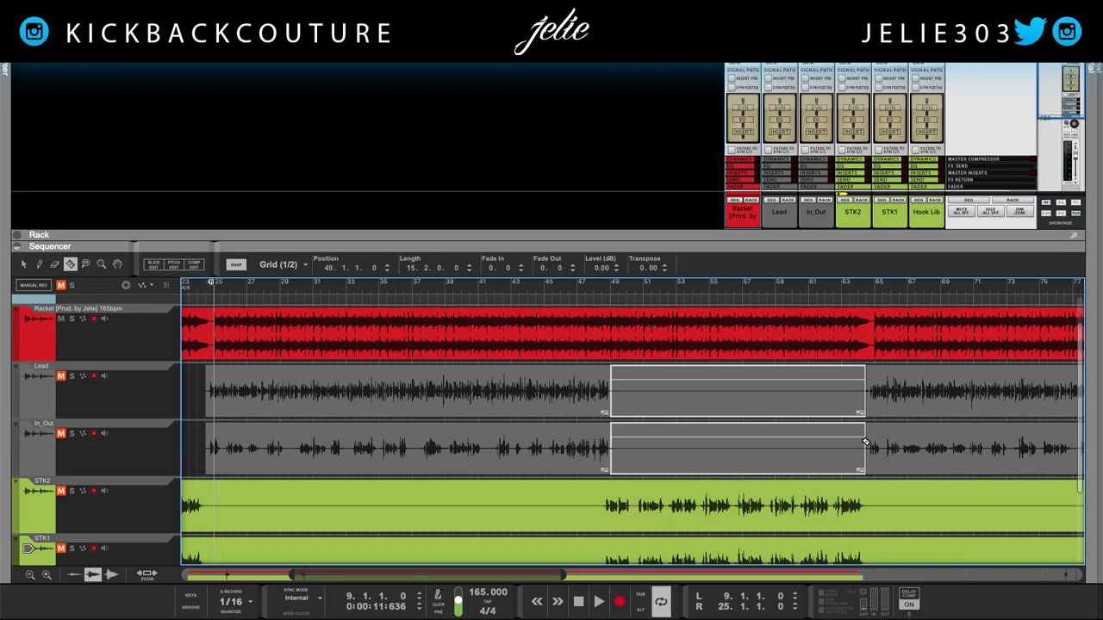
key(Delete)
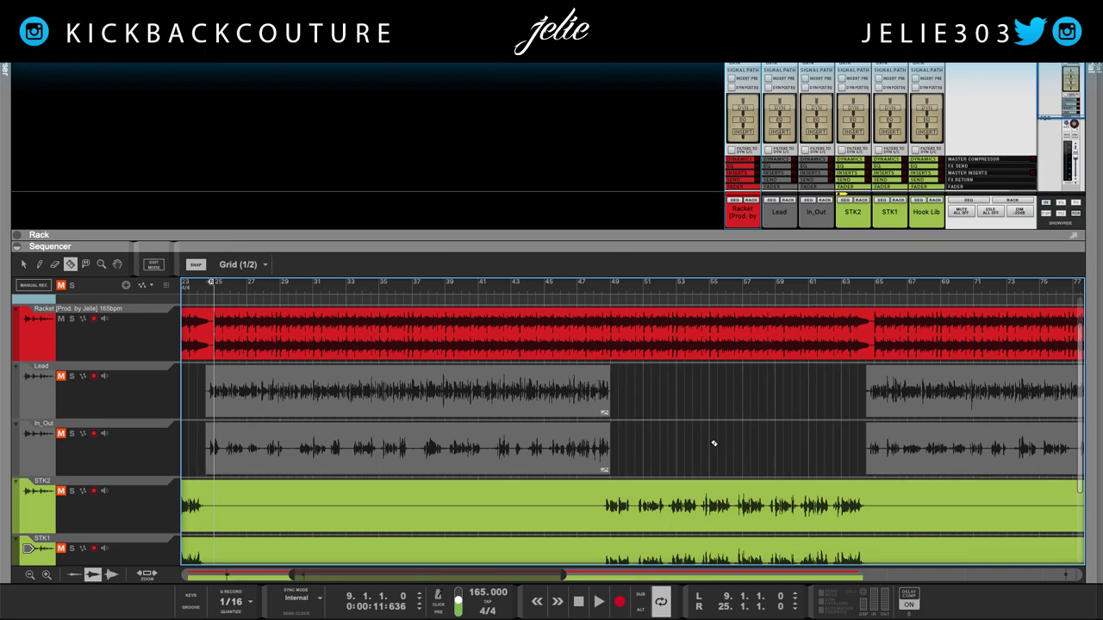
Step: Trim the silent tails of the last Lead and In_Out clips together to a length of 26.0.0.0
scroll(677, 444, right, 10)
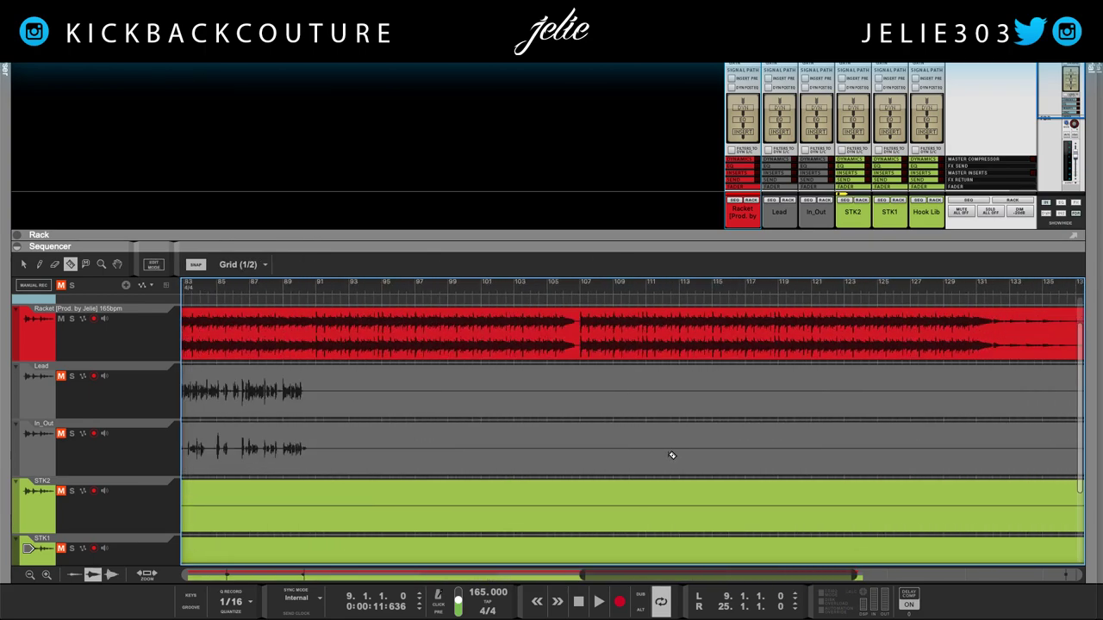
scroll(389, 401, right, 2)
key(q)
drag(1053, 368, 930, 466)
drag(1011, 395, 189, 450)
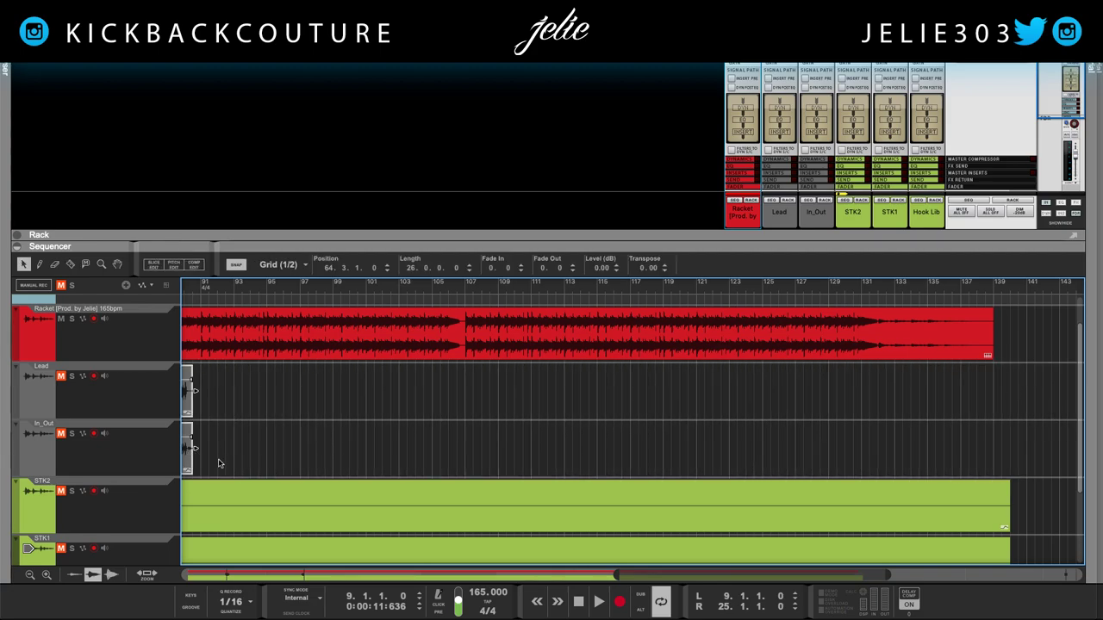
Step: Select all four clips on the Lead and In_Out tracks and set their fade-in and fade-out to 0.2
scroll(258, 489, left, 15)
scroll(267, 506, left, 2)
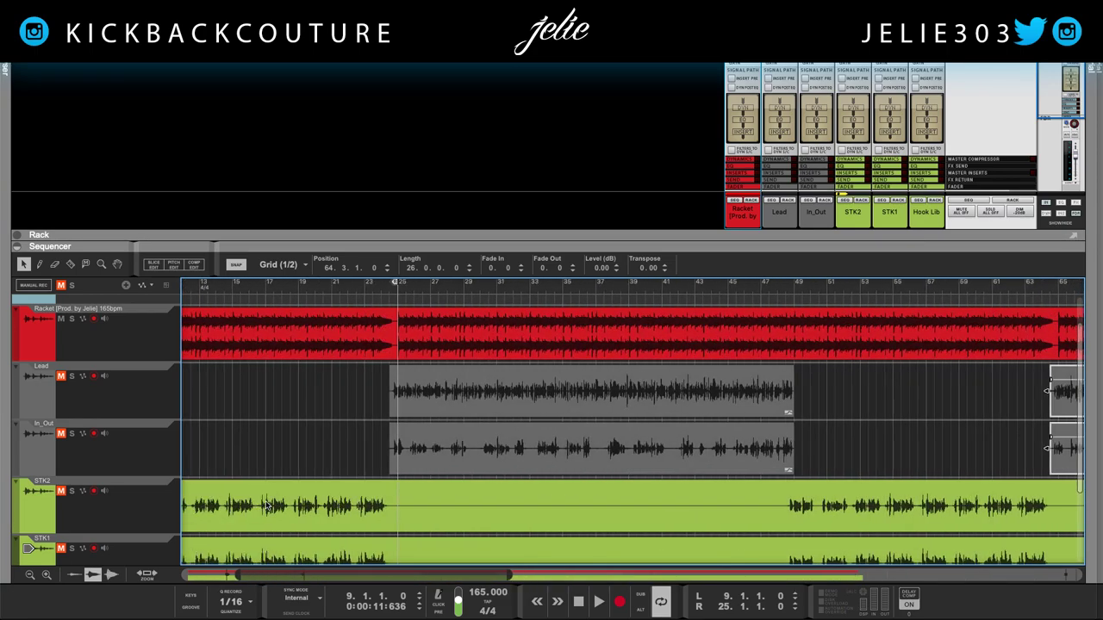
key(g)
key(g)
key(g)
key(g)
key(g)
key(g)
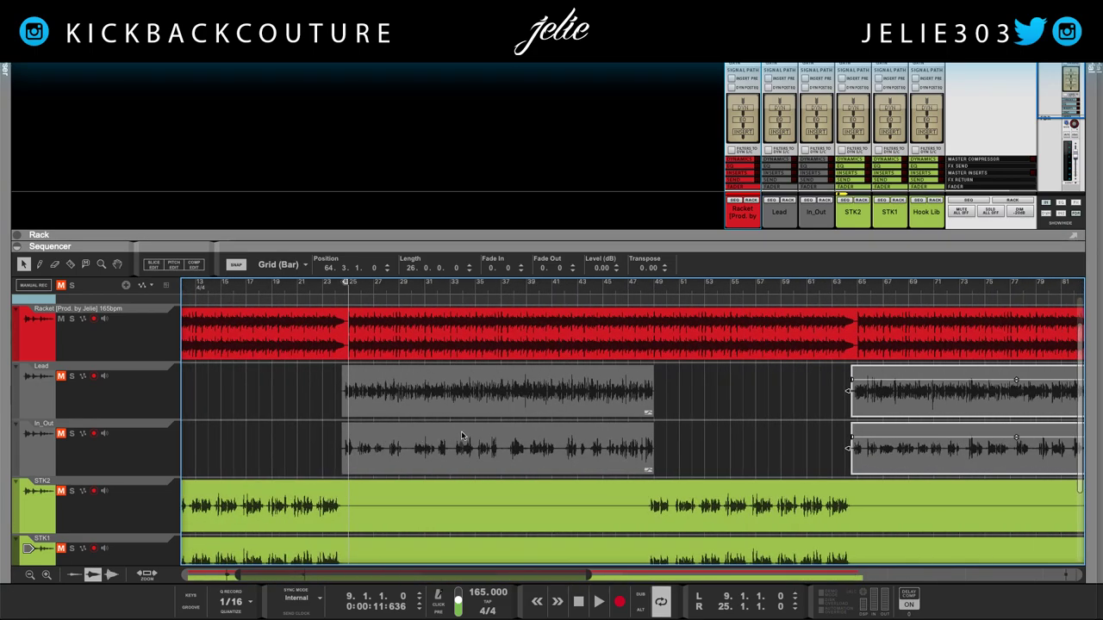
drag(292, 384, 517, 455)
shift+click(763, 443)
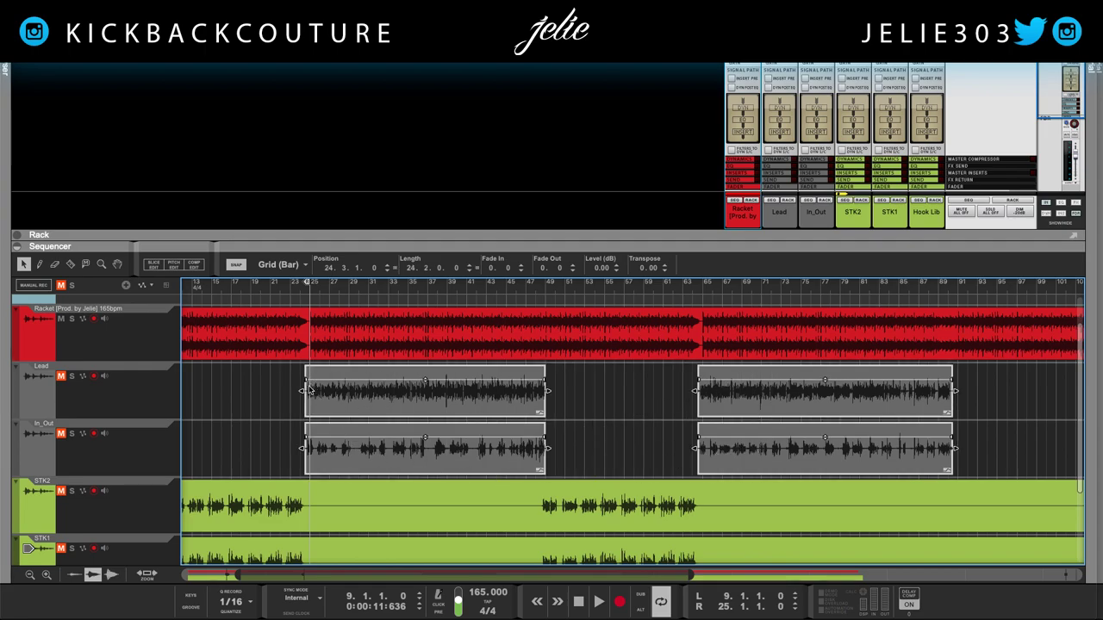
drag(556, 268, 557, 264)
scroll(506, 268, up, 2)
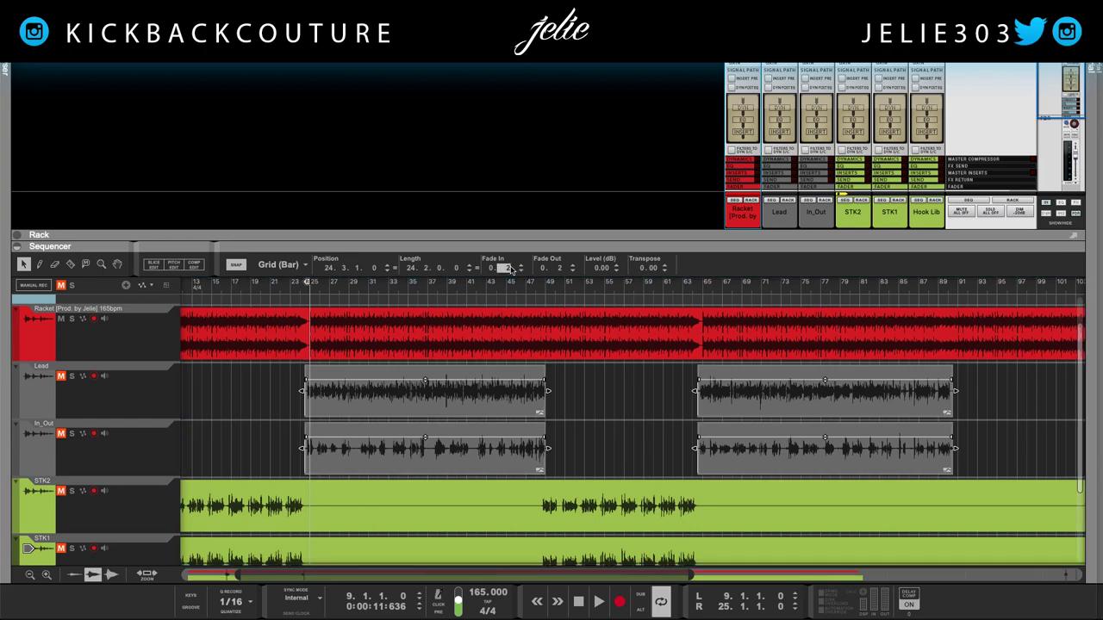
Step: Turn off snapping and undo the last fade-in change on the Lead and In_Out clips
scroll(307, 421, up, 8)
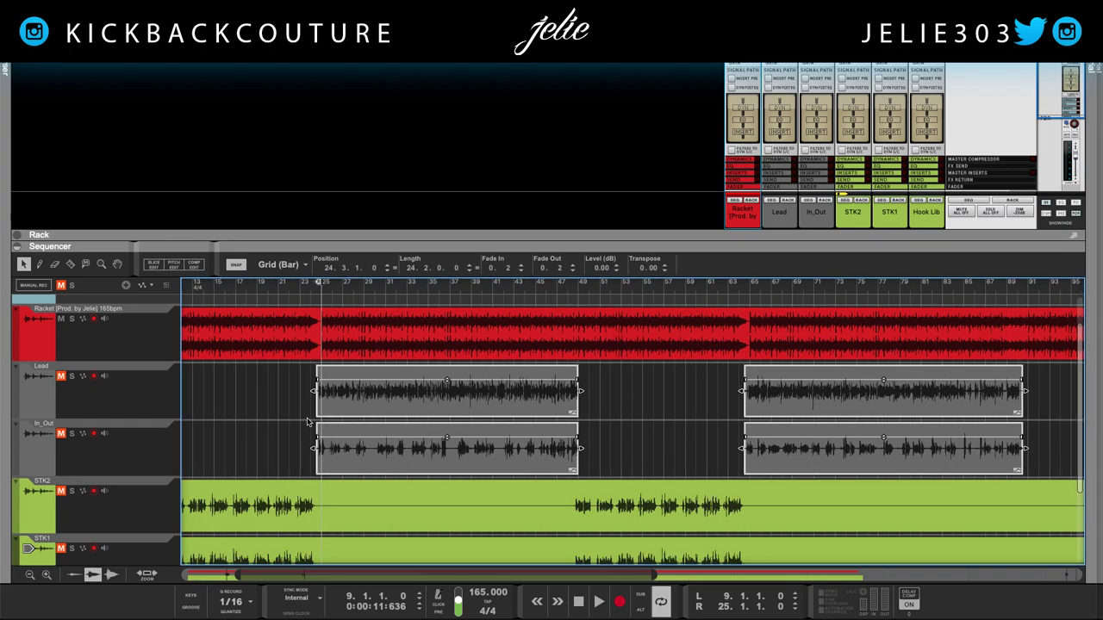
scroll(564, 417, up, 2)
scroll(635, 438, right, 5)
scroll(339, 427, up, 4)
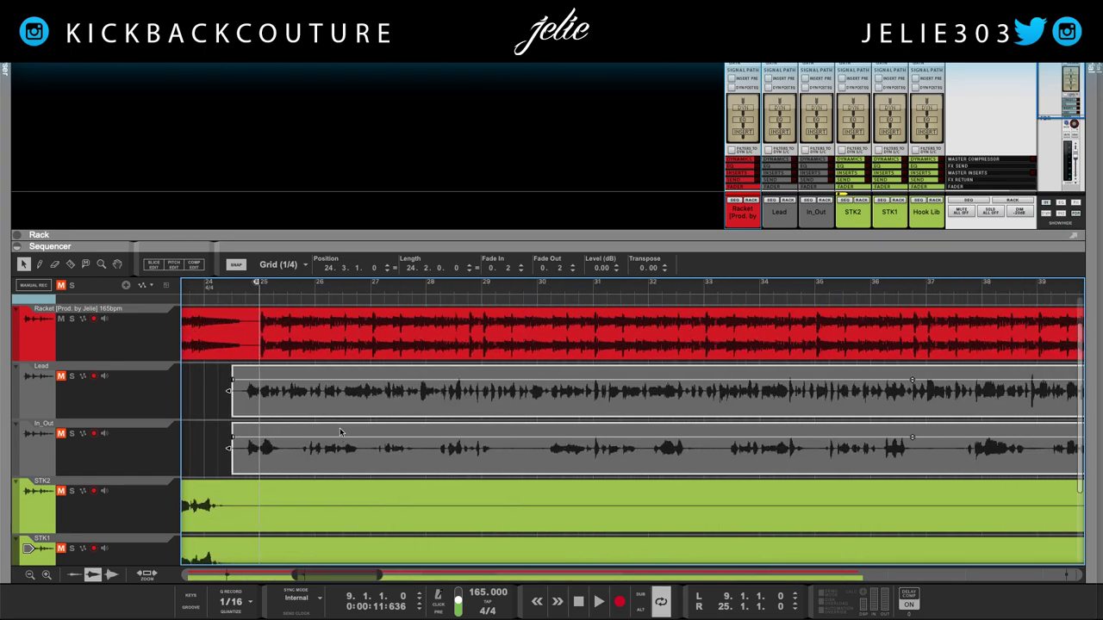
scroll(486, 422, up, 1)
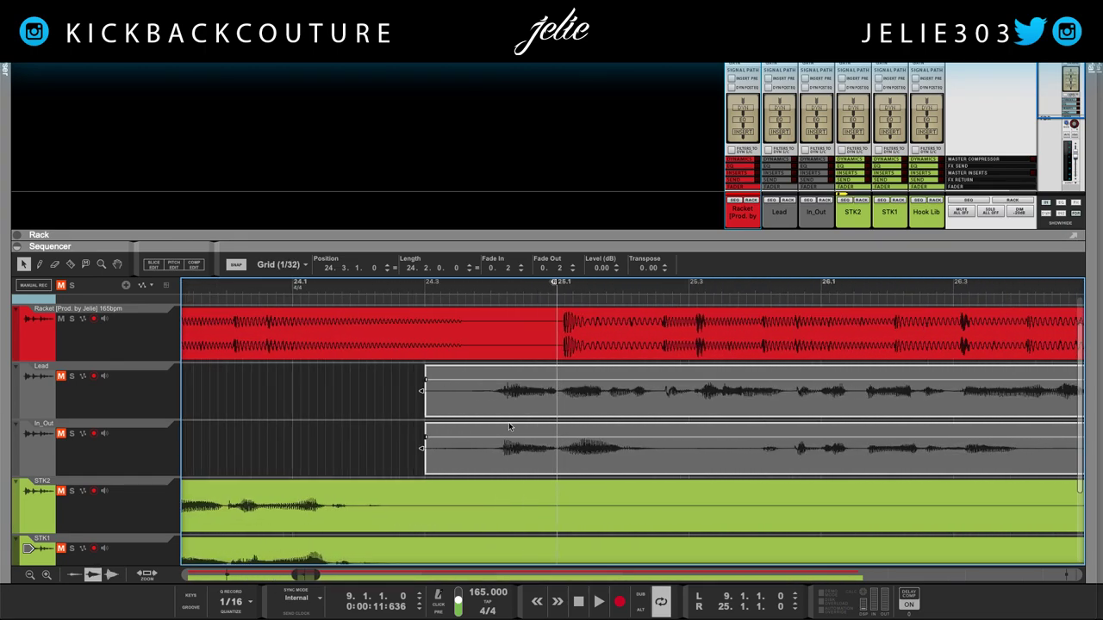
scroll(517, 431, right, 2)
click(236, 266)
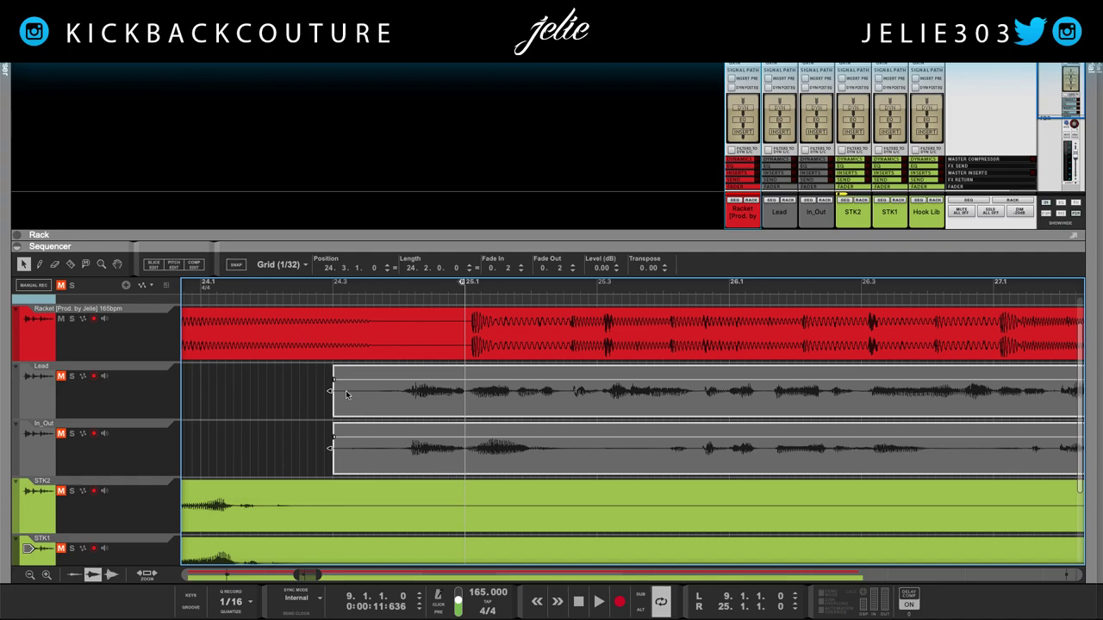
click(332, 393)
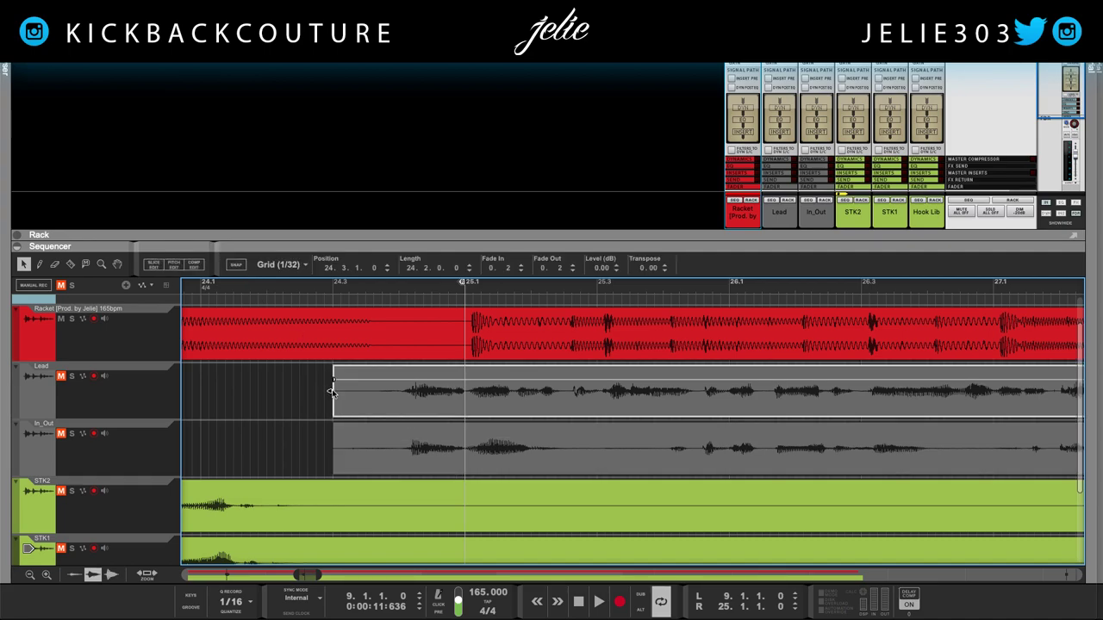
key(super+z)
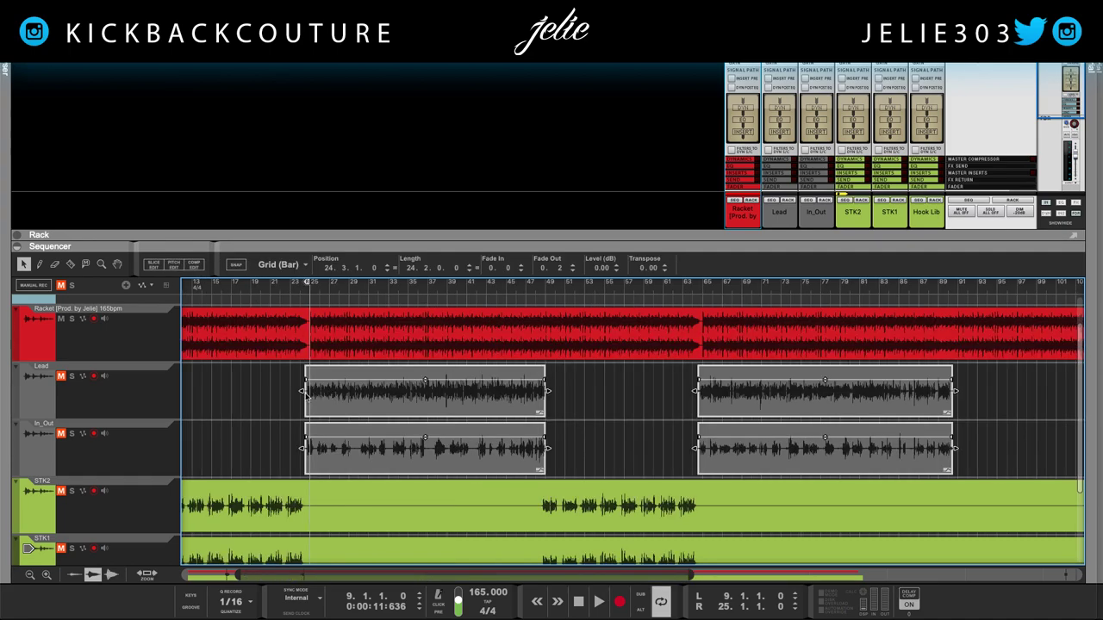
Step: Trim the starts of the selected Lead and In_Out clips together, moving the first ones to 24.3.4.232
scroll(306, 392, up, 5)
scroll(501, 426, up, 2)
scroll(502, 433, right, 5)
scroll(293, 426, left, 2)
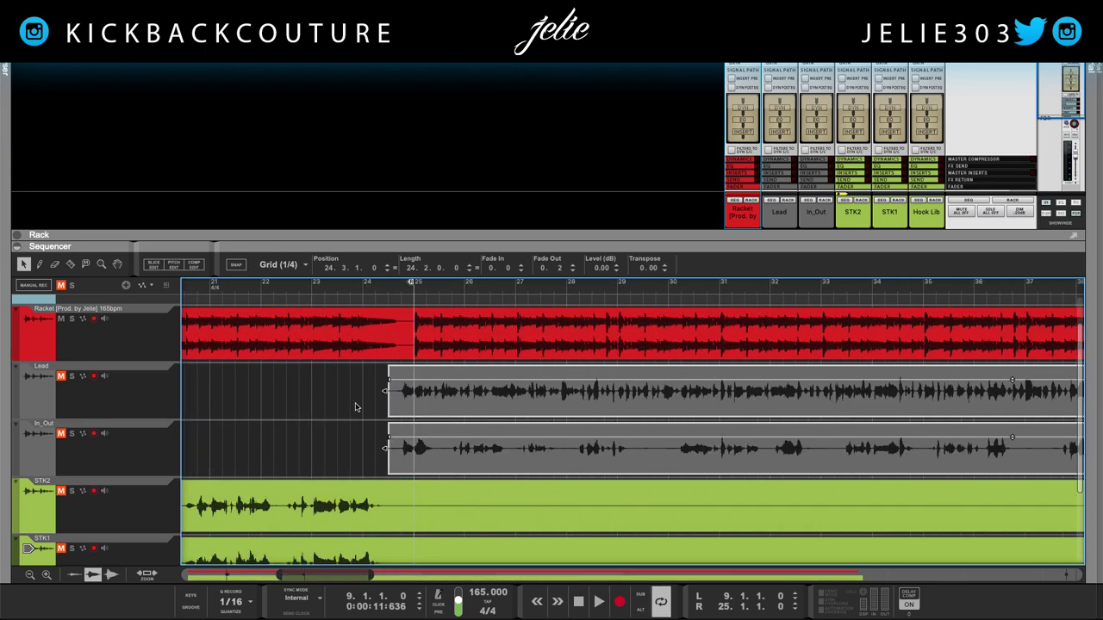
drag(386, 391, 401, 394)
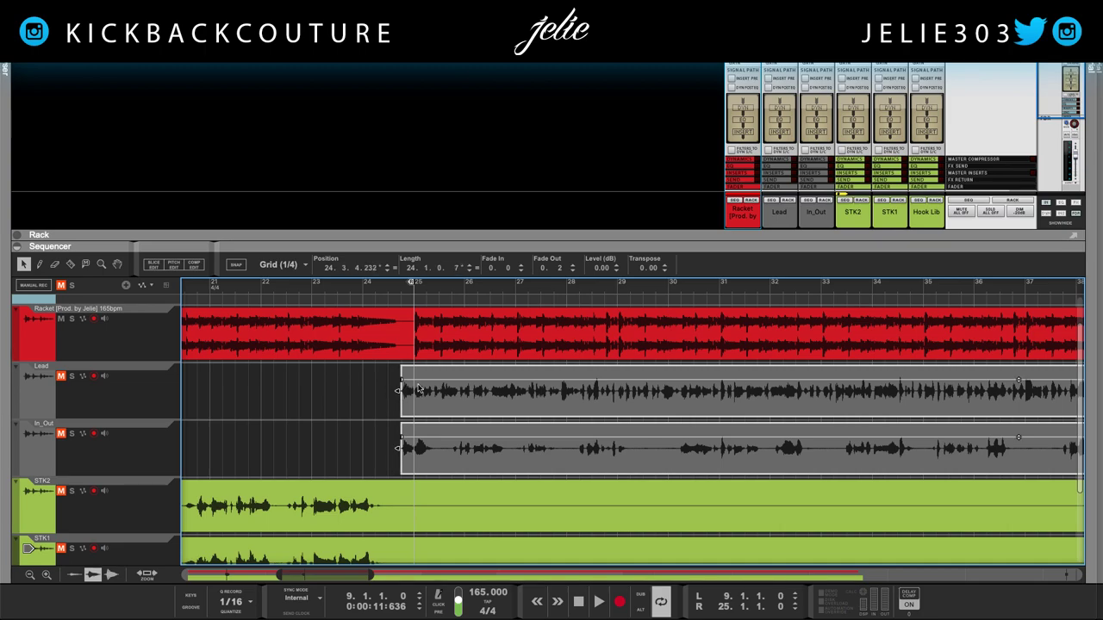
Step: Set the fade-in of the selected Lead and In_Out clips to 0.6
double_click(507, 268)
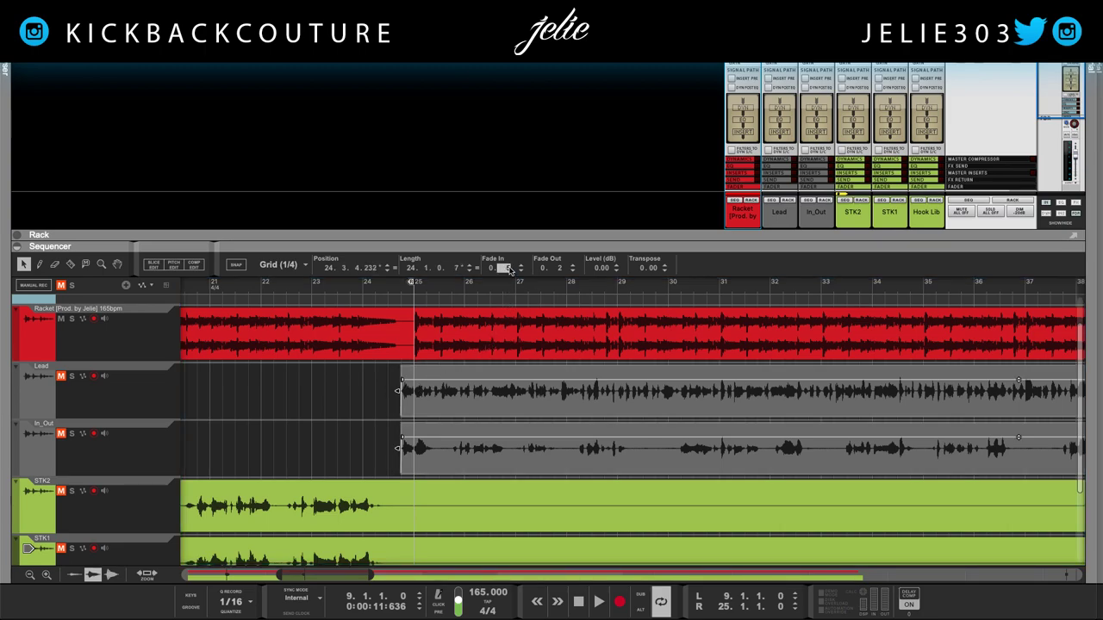
text(6)
key(Return)
Step: Trim the selected clips' starts slightly further at bar 64, bringing the position to 24.4.1.56, and set their fade-in to 0.14
scroll(498, 429, right, 10)
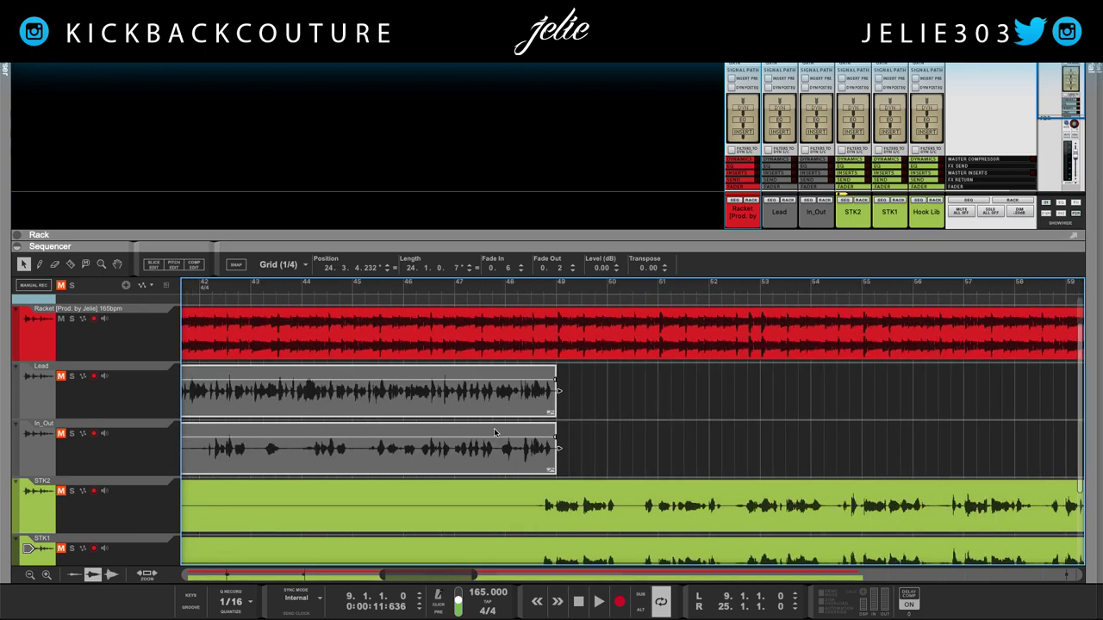
scroll(465, 444, right, 8)
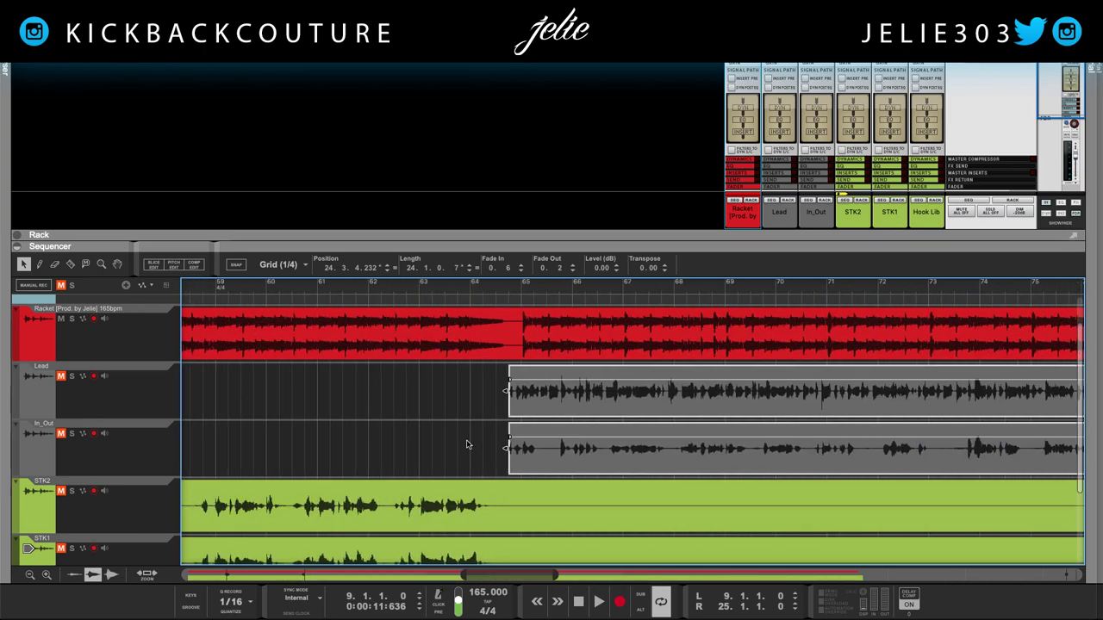
scroll(466, 445, right, 2)
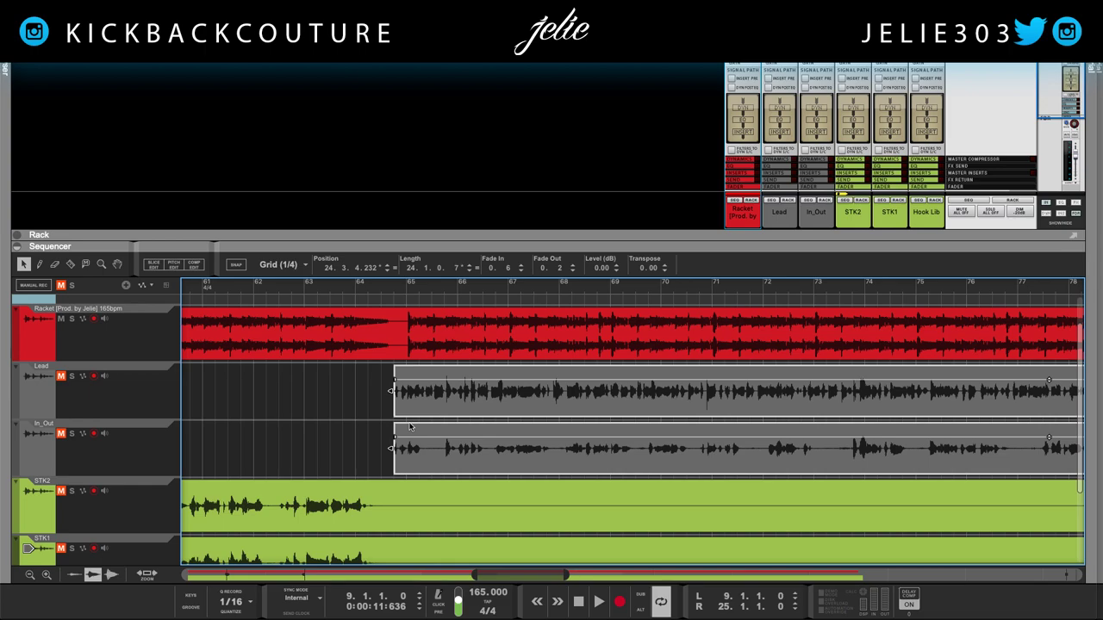
scroll(410, 427, up, 6)
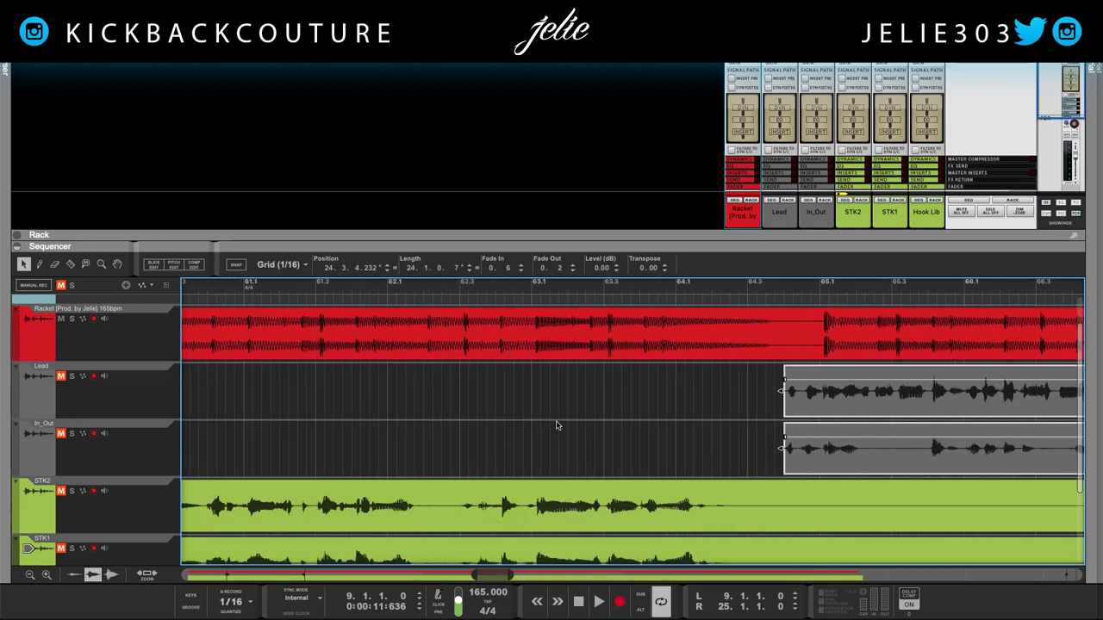
scroll(552, 435, right, 3)
scroll(495, 434, up, 3)
scroll(505, 435, right, 3)
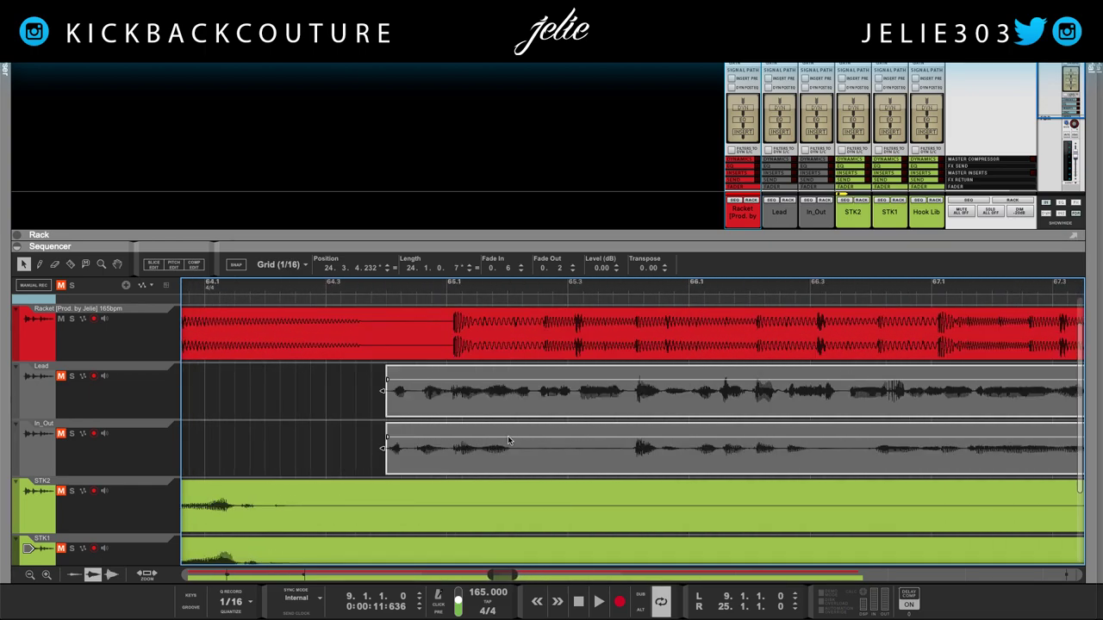
mouse_move(385, 450)
mouse_down()
mouse_move(371, 451)
mouse_move(388, 454)
mouse_up()
click(511, 267)
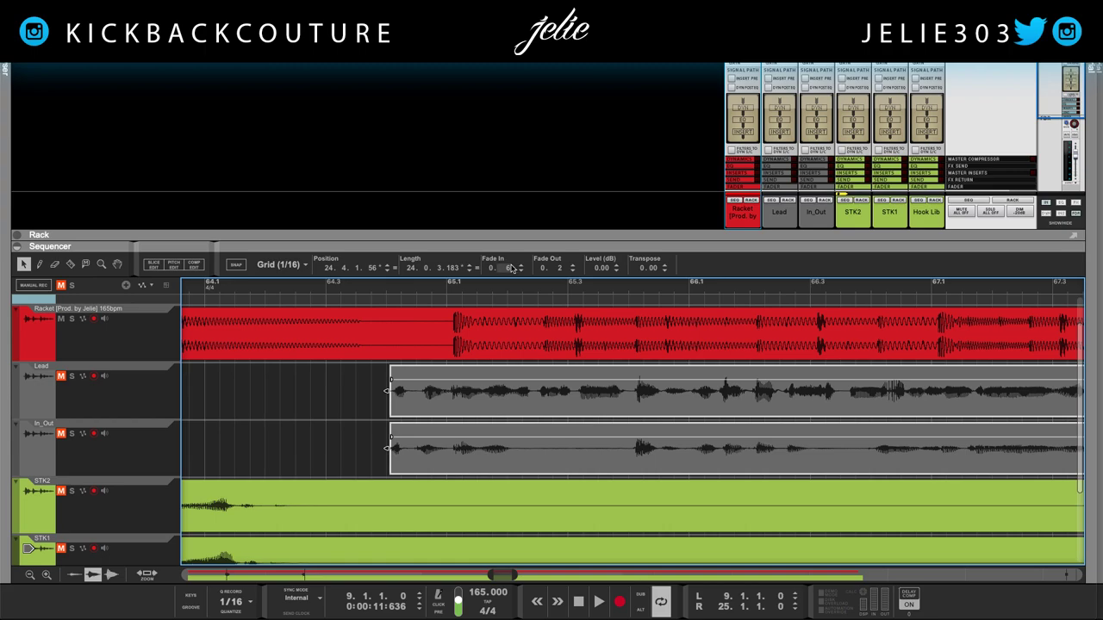
Step: Trim the ends of the selected Lead and In_Out clips near bar 90 to a length of 24.0.2.168
scroll(444, 421, right, 4)
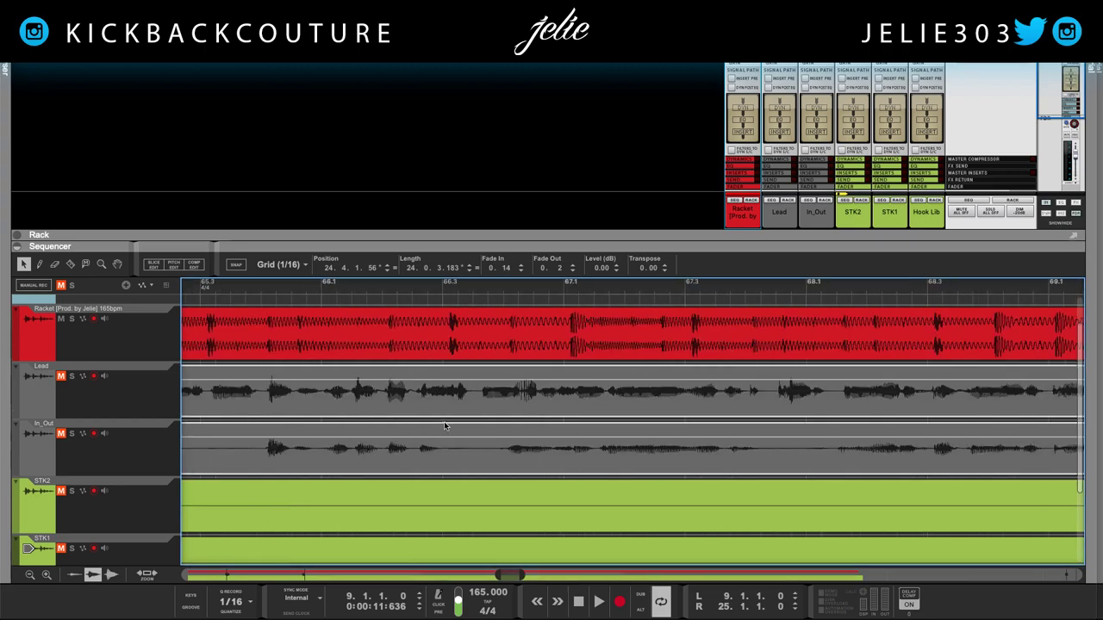
scroll(454, 440, right, 15)
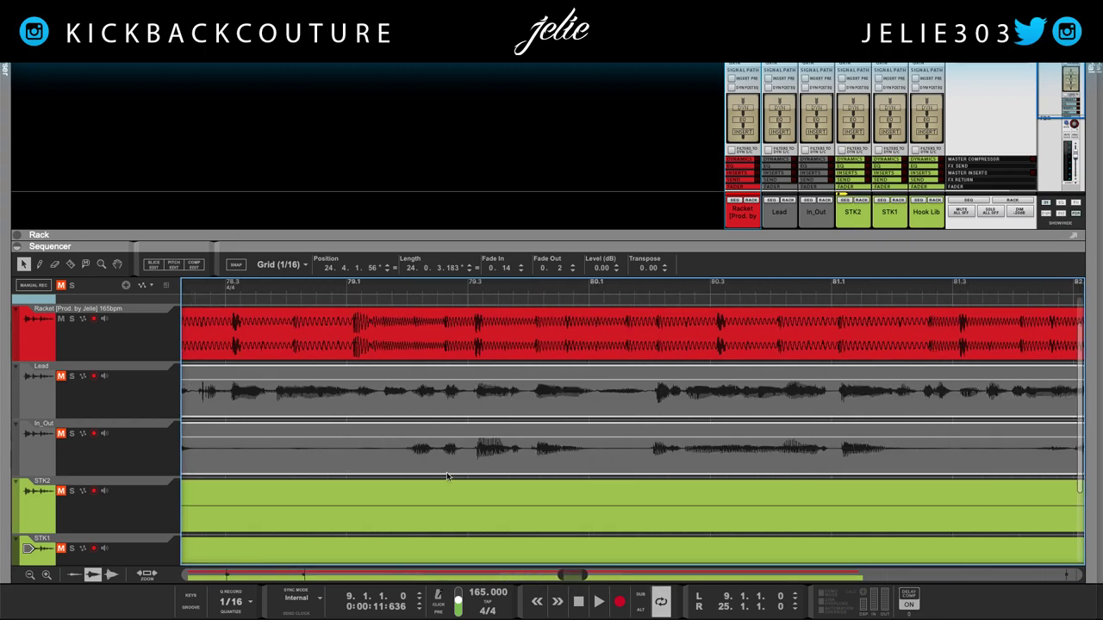
scroll(439, 475, right, 6)
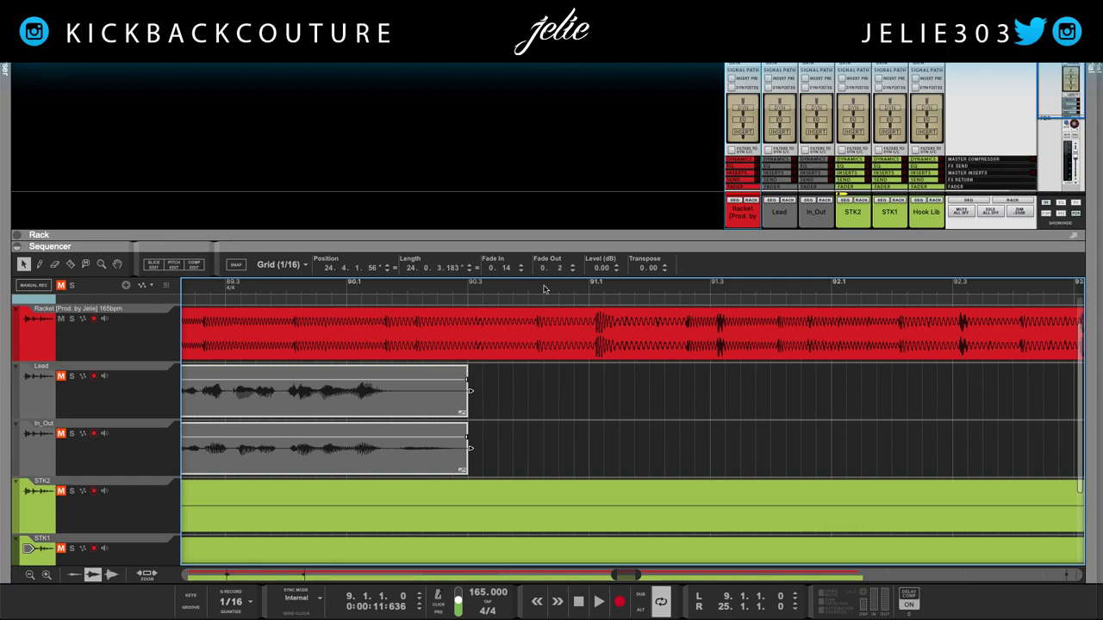
mouse_move(468, 394)
mouse_down()
mouse_move(444, 396)
mouse_move(455, 397)
mouse_up()
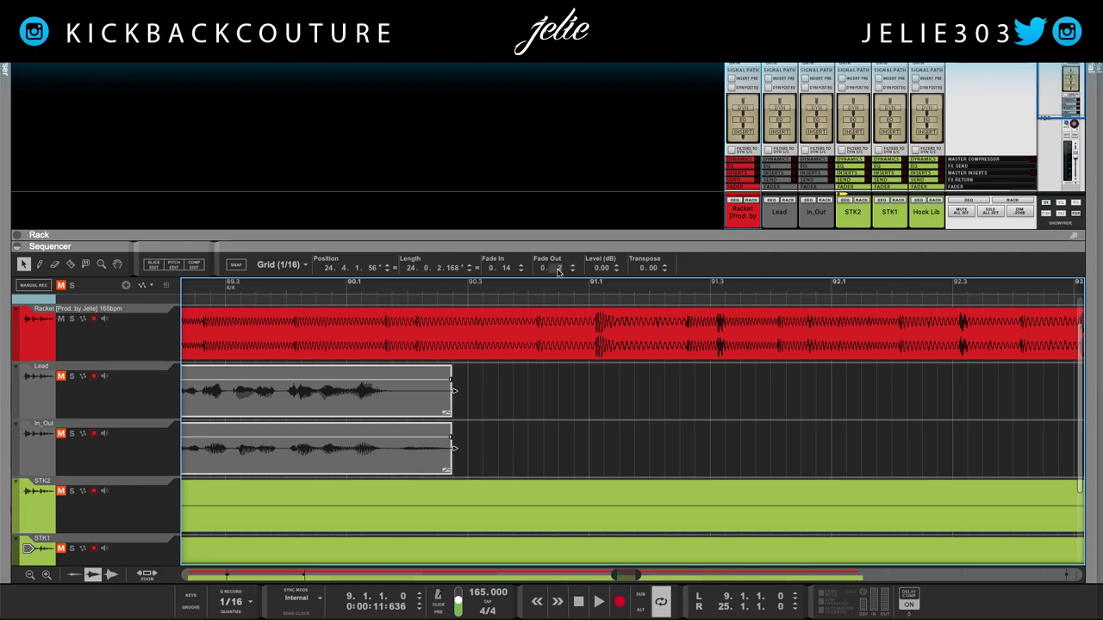
Step: Solo the In_Out track and play back the end of its vocal around bar 90 to check the cut-off
click(72, 433)
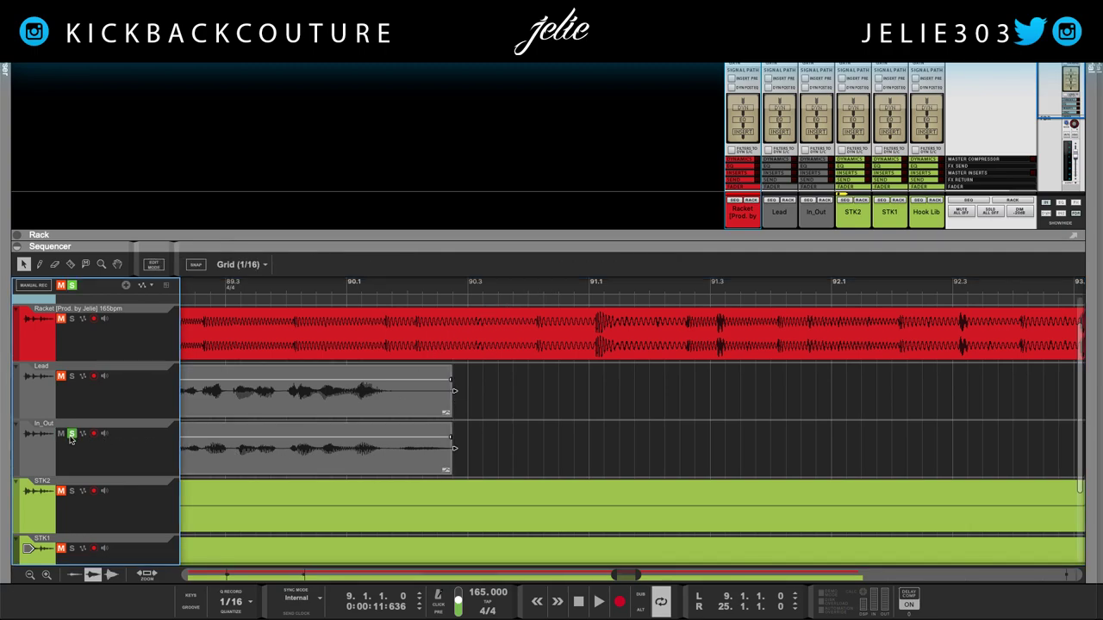
click(405, 293)
key(space)
key(space)
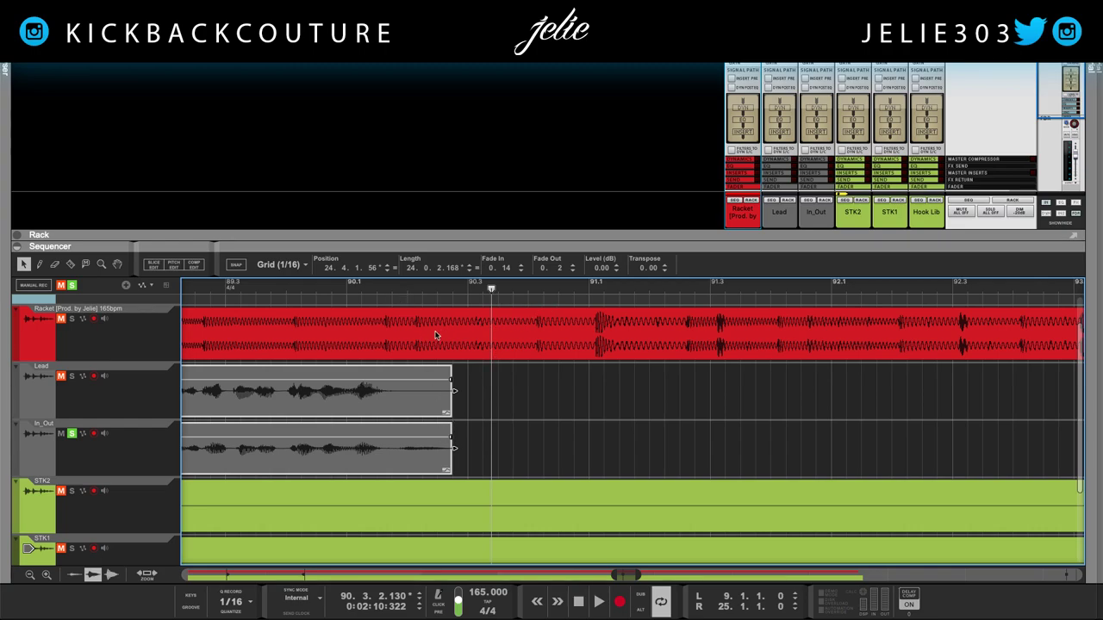
click(299, 293)
key(space)
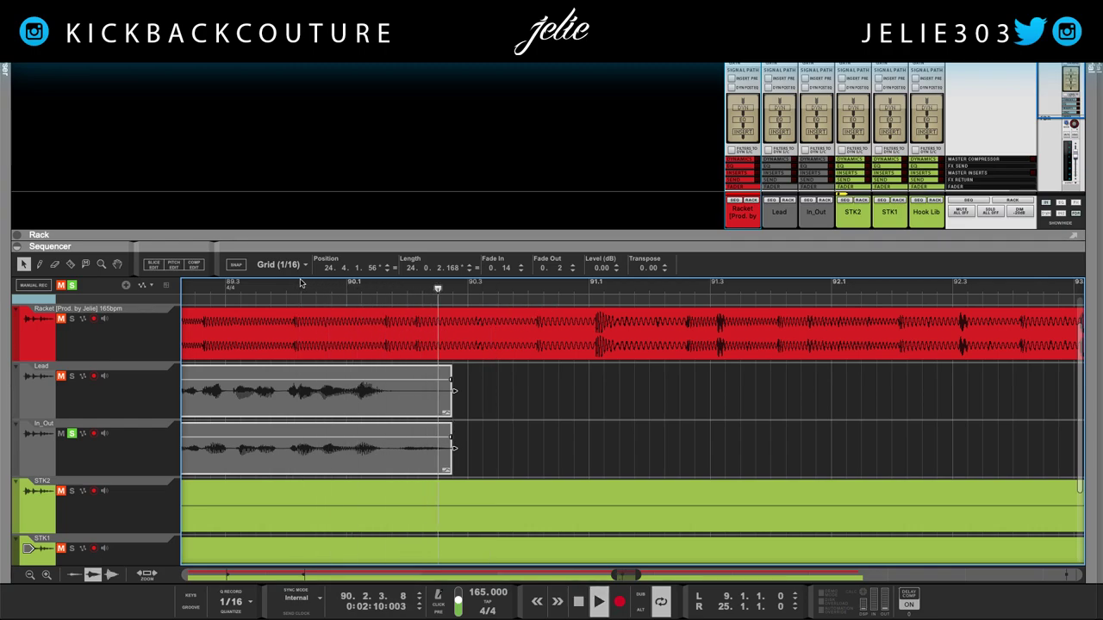
key(space)
Step: Extend the ends of the selected Lead and In_Out clips to a length of 24.0.3.56 and unsolo the In_Out track
mouse_move(457, 452)
mouse_down()
mouse_move(472, 452)
mouse_move(463, 452)
mouse_up()
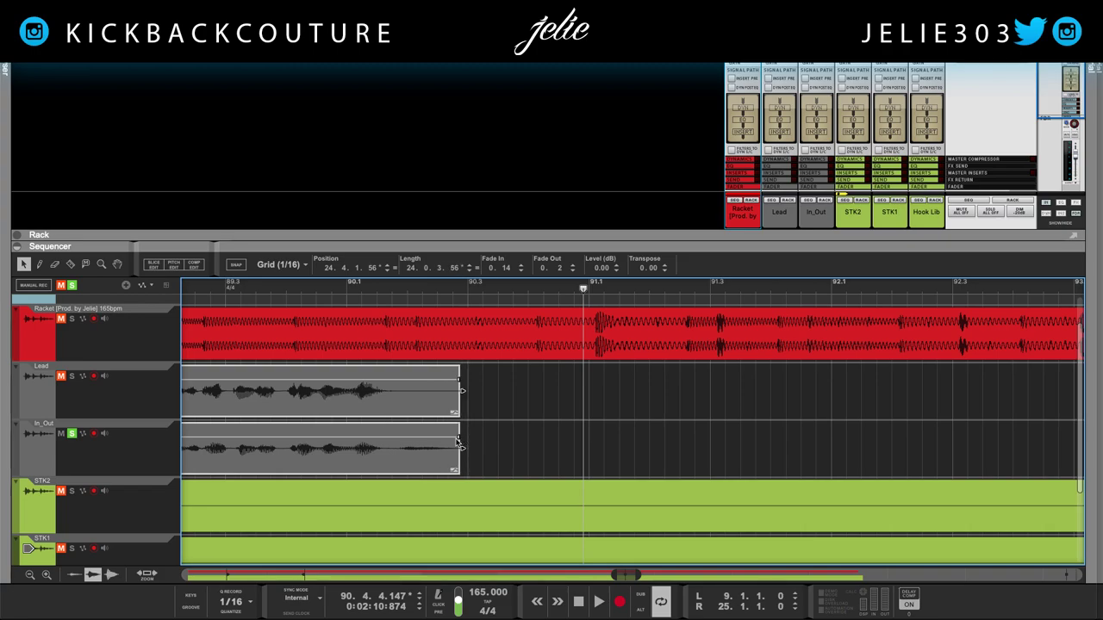
click(72, 433)
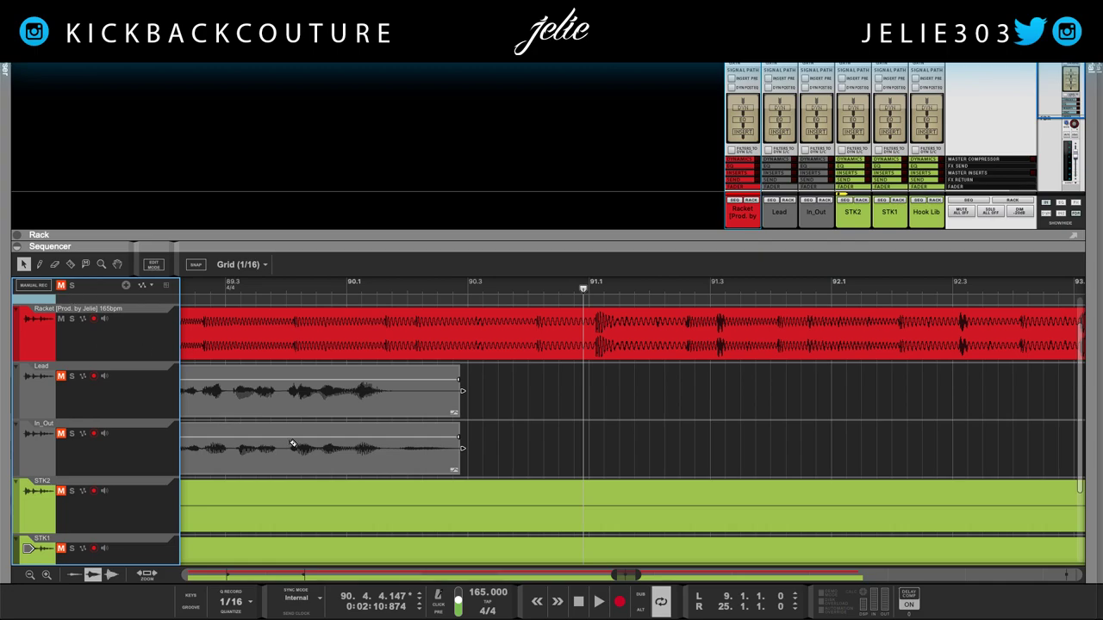
Step: Turn snap on and cut away the silent middle of STK2 and STK1 (from 24.3.1.0, length 24.0.0.0) and of Hook Lib before bar 58
key(r)
key(g)
key(g)
key(g)
key(g)
key(g)
key(g)
key(g)
key(g)
key(g)
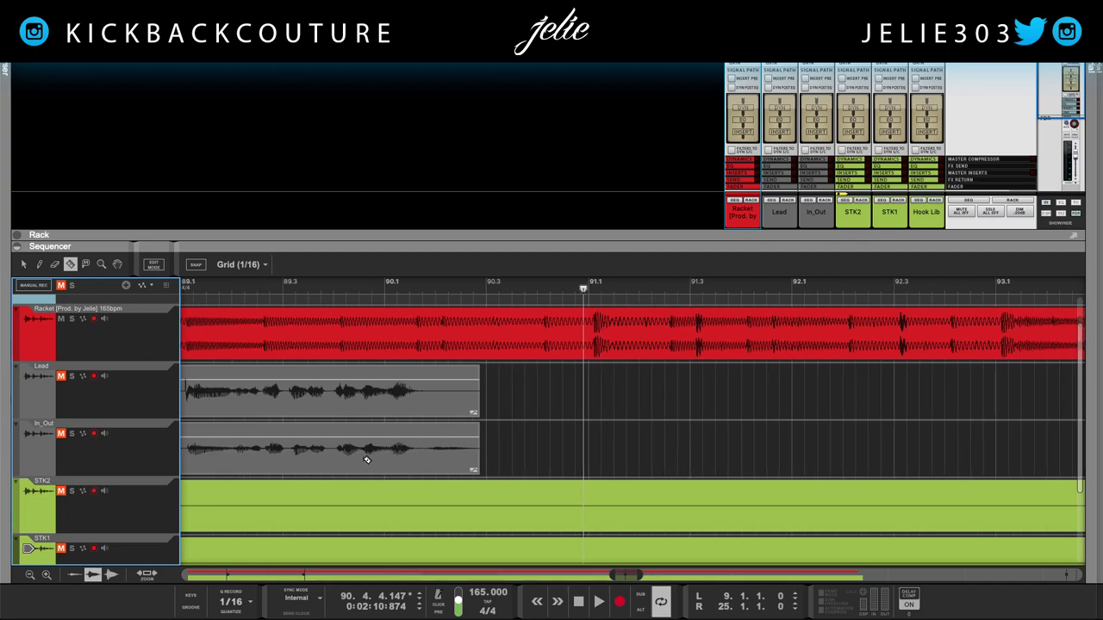
key(h)
key(h)
key(h)
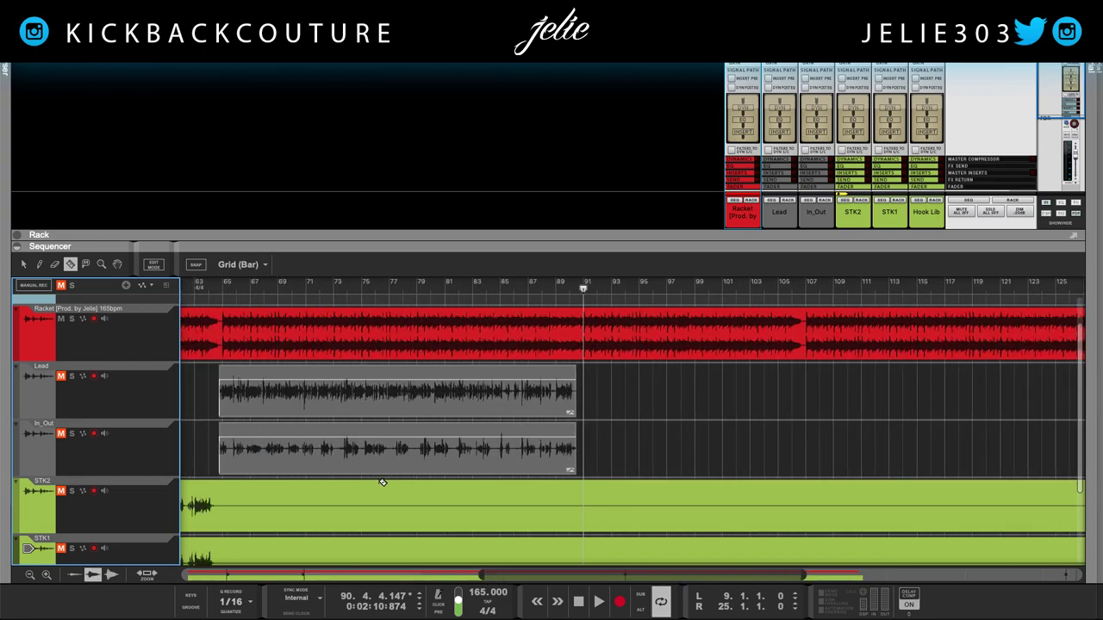
key(h)
key(h)
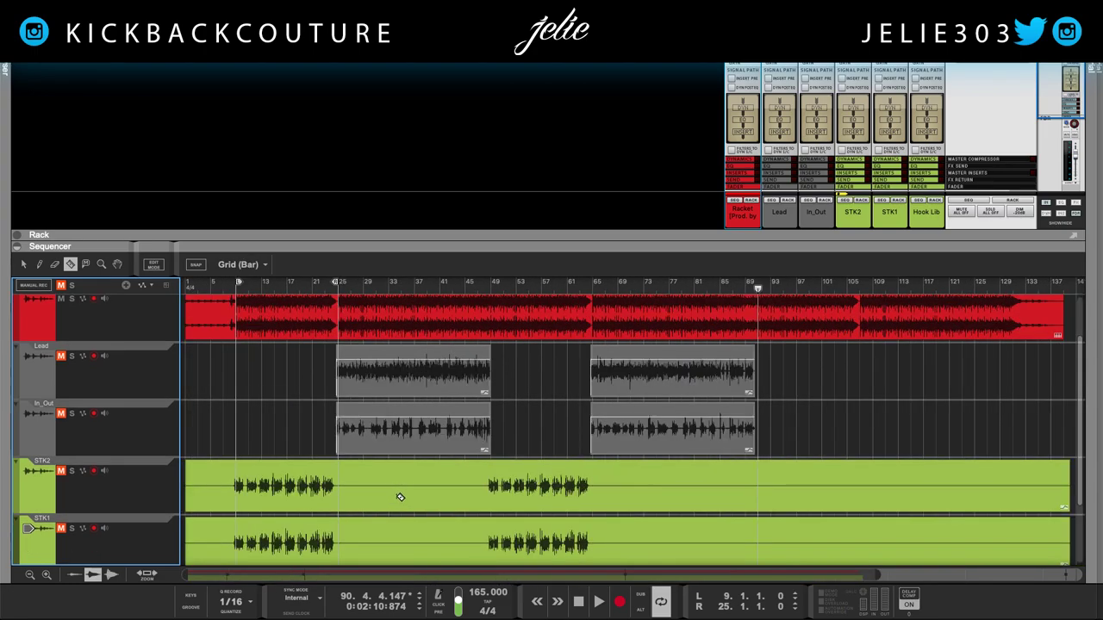
scroll(399, 497, down, 3)
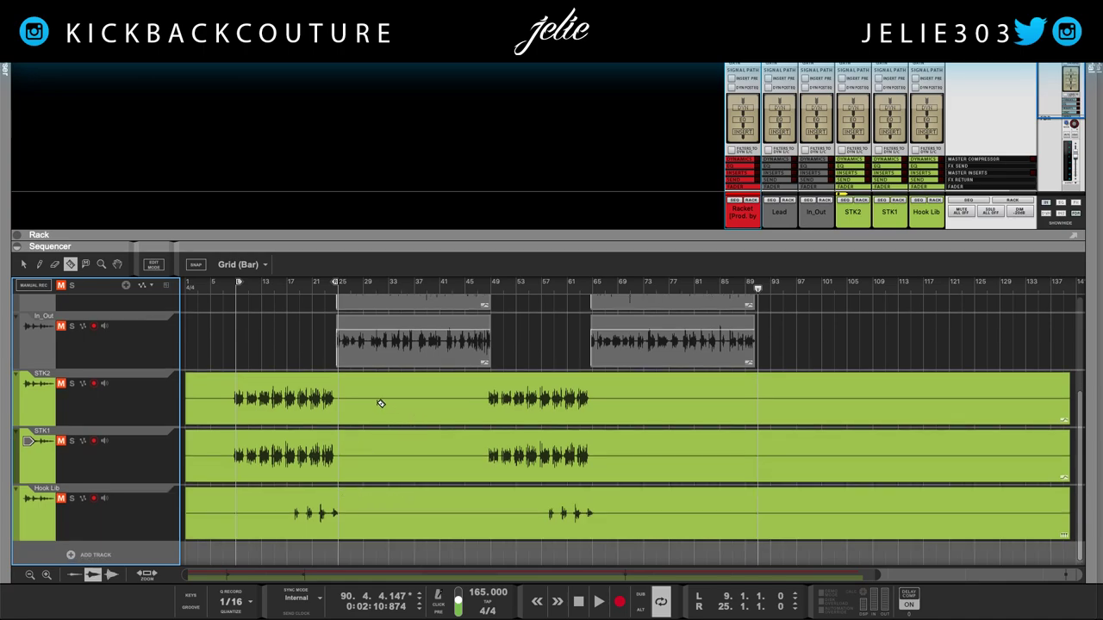
key(s)
key(h)
key(h)
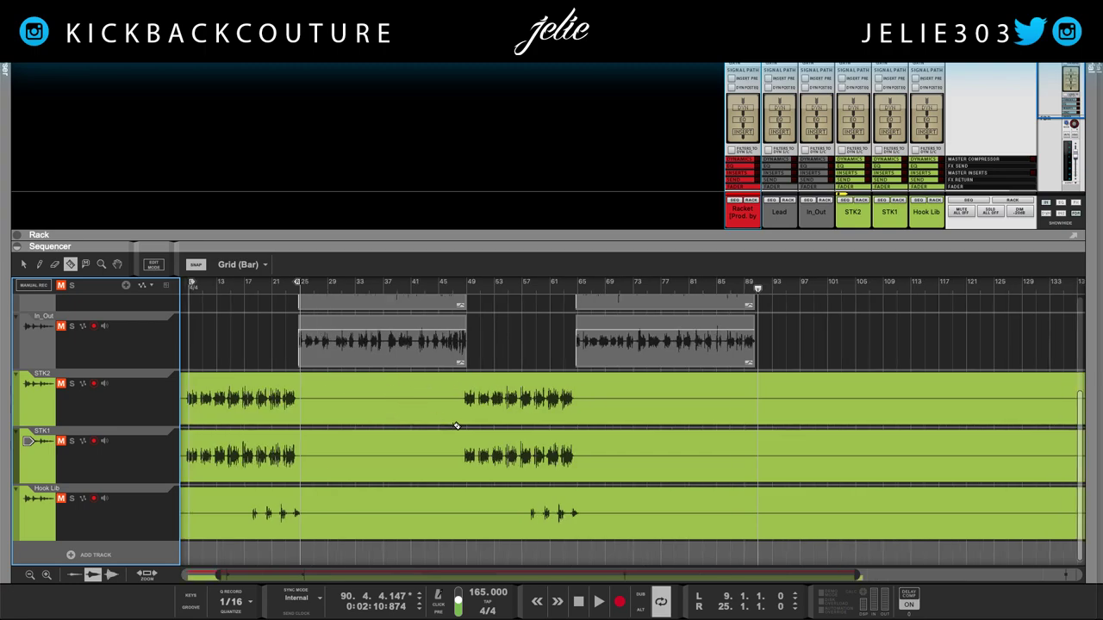
scroll(444, 452, left, 3)
scroll(482, 455, up, 4)
scroll(516, 443, left, 3)
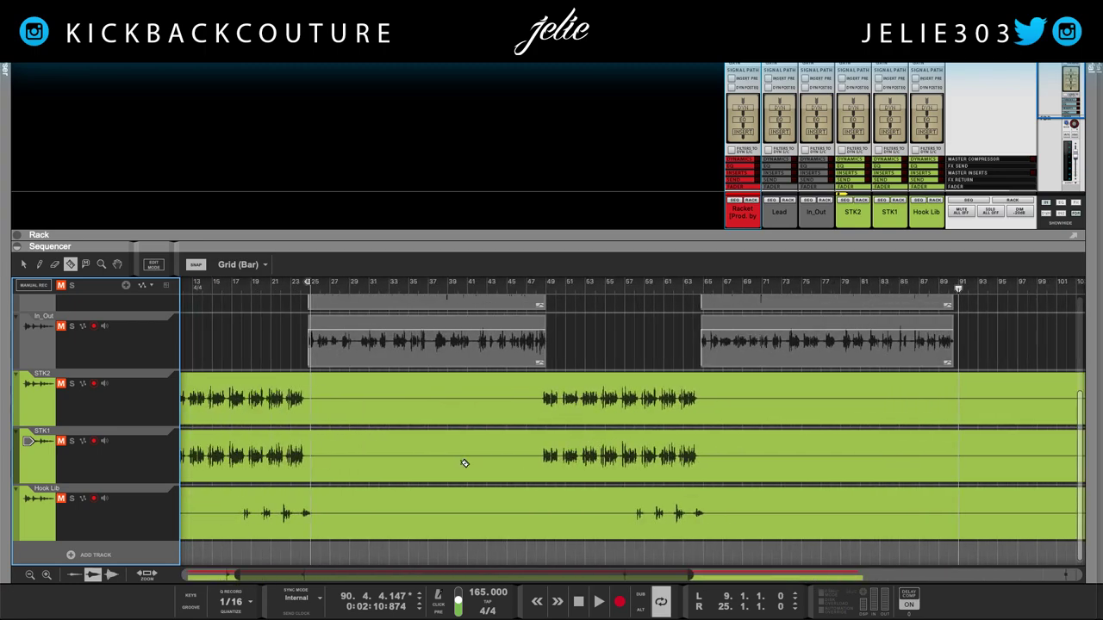
scroll(474, 454, left, 3)
scroll(462, 454, up, 3)
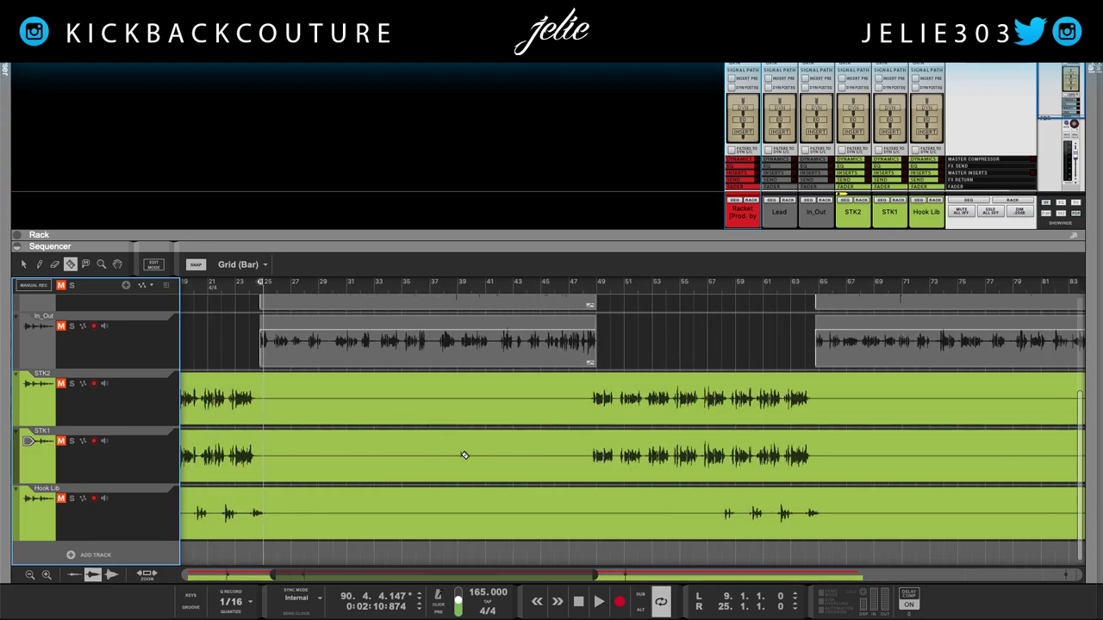
scroll(461, 457, up, 1)
drag(302, 381, 807, 461)
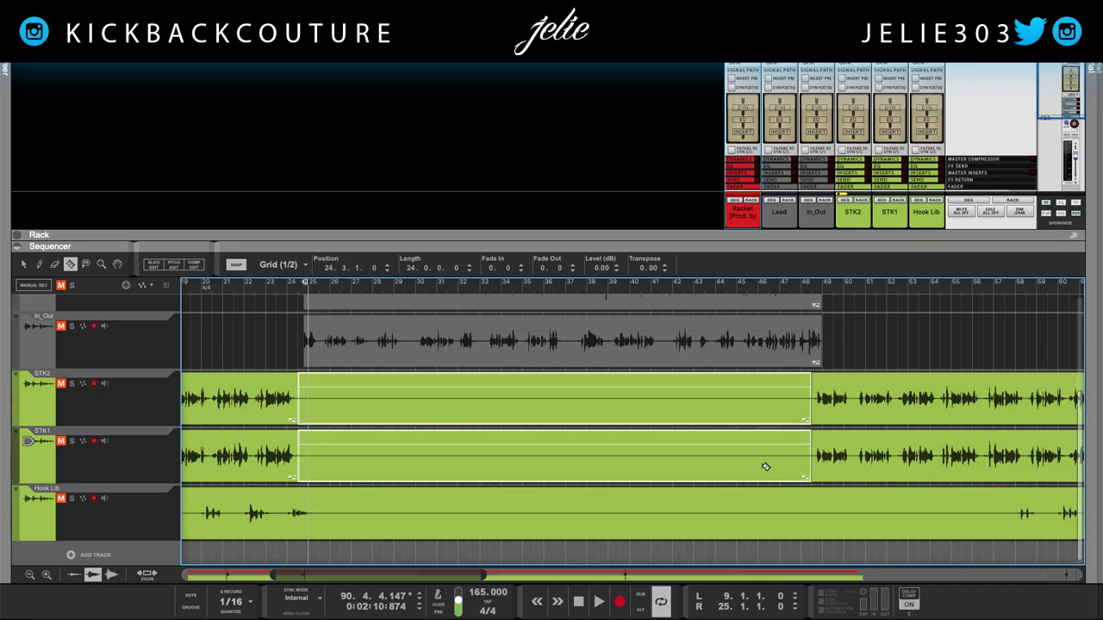
key(Delete)
drag(320, 510, 1017, 529)
key(Delete)
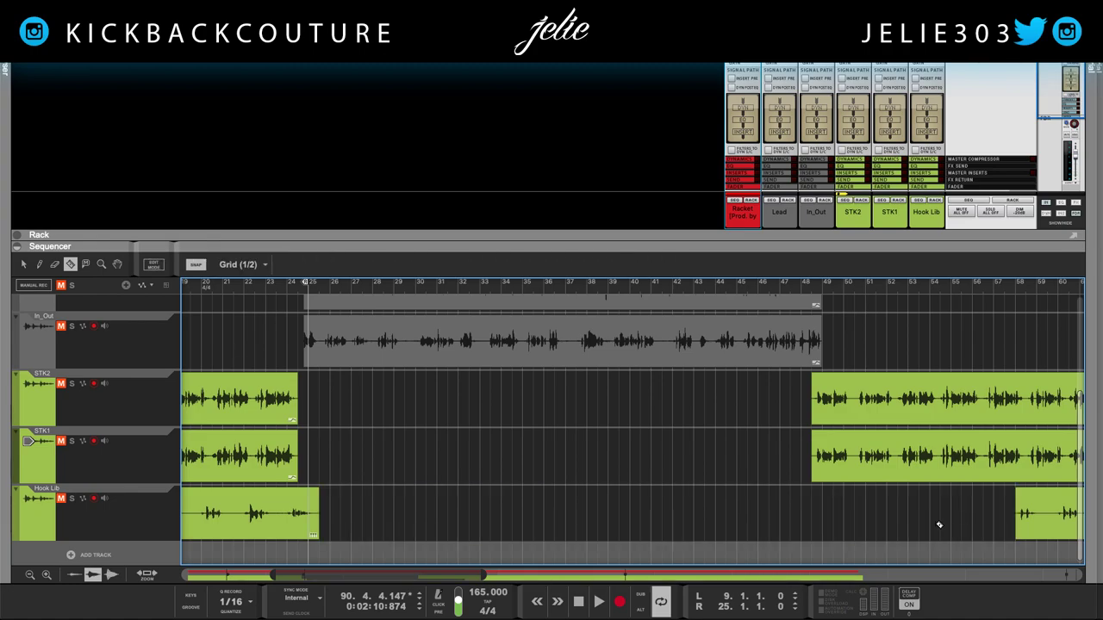
Step: Split the STK2, STK1 and Hook Lib clips at 64.3.1.0 and delete everything after that point
scroll(728, 513, right, 10)
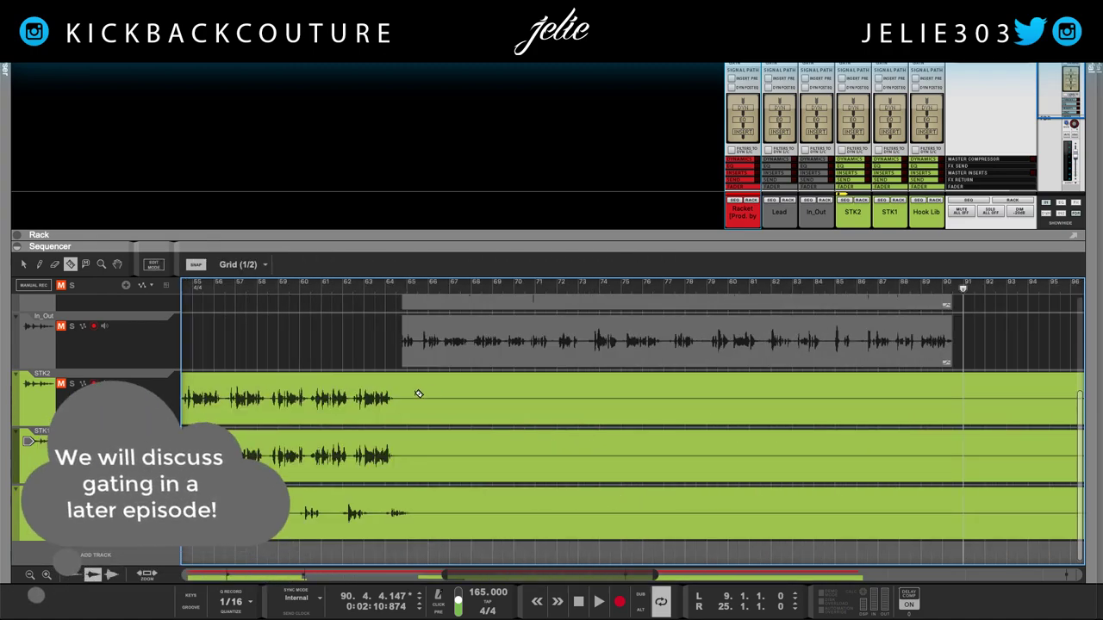
drag(401, 386, 757, 509)
scroll(705, 452, right, 8)
scroll(738, 469, right, 10)
scroll(756, 508, left, 15)
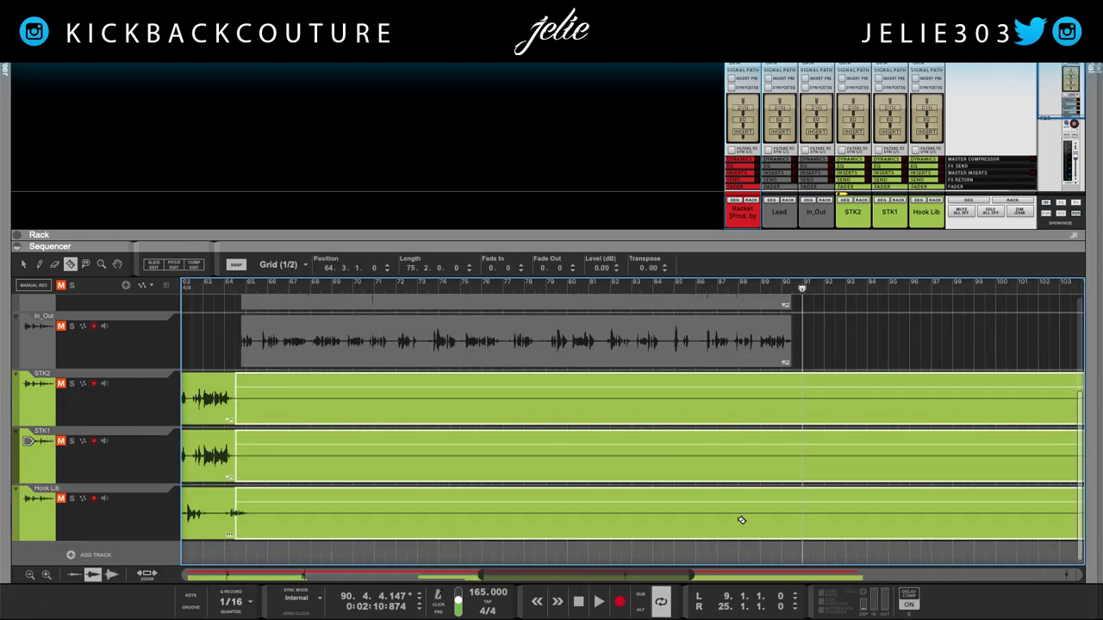
key(Delete)
Step: Extend the end of the second Hook Lib clip past bar 65 to a length of 7.2.0.0
key(q)
click(430, 513)
drag(442, 514, 463, 520)
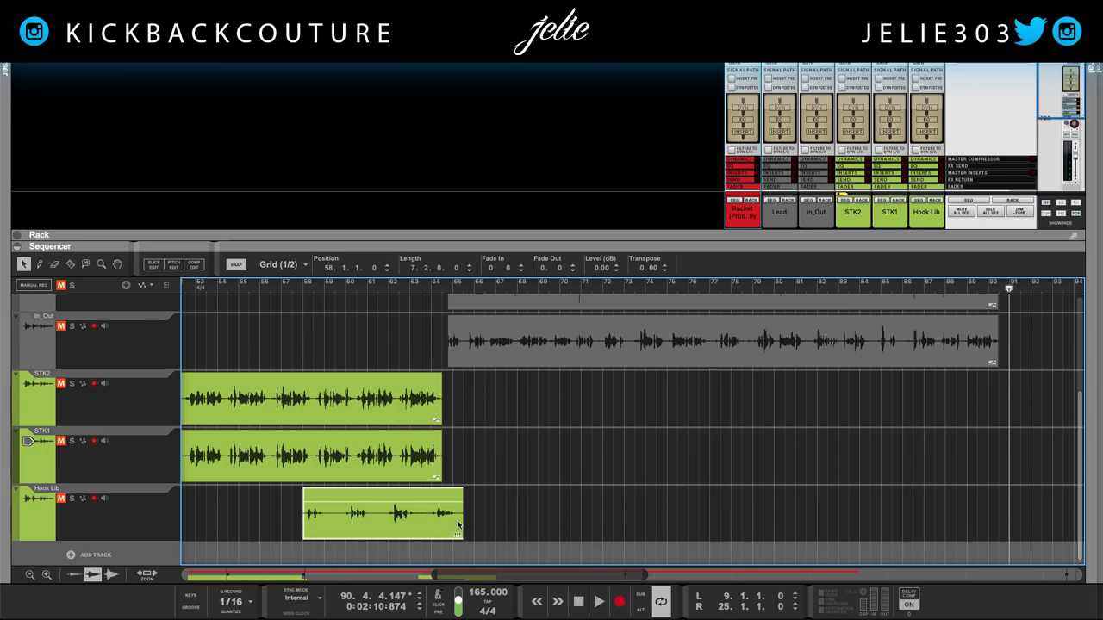
Step: Cut off and delete the silent openings of Hook Lib up to bar 18 and of STK2 and STK1 up to bar 8
key(r)
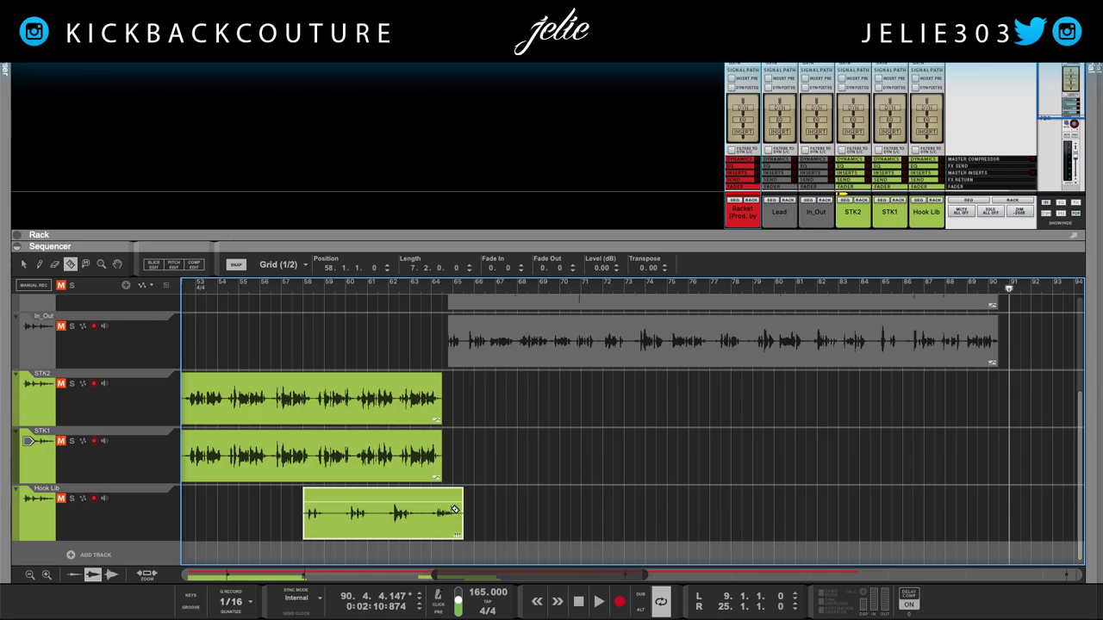
key(g)
key(g)
key(g)
key(g)
key(g)
key(g)
key(g)
key(g)
key(g)
key(g)
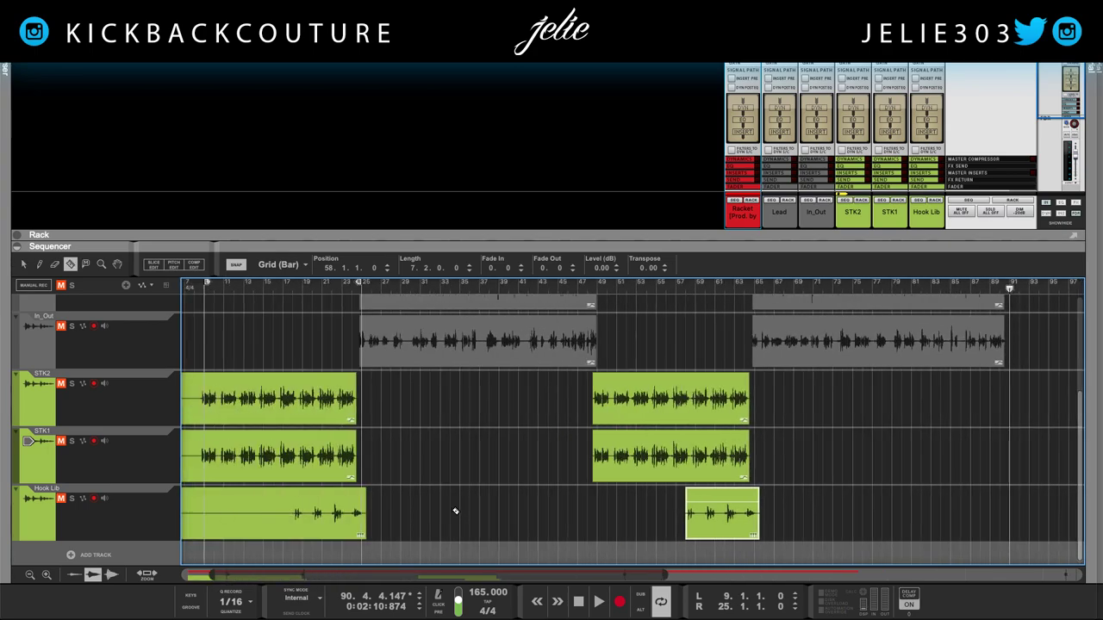
scroll(469, 516, down, 1)
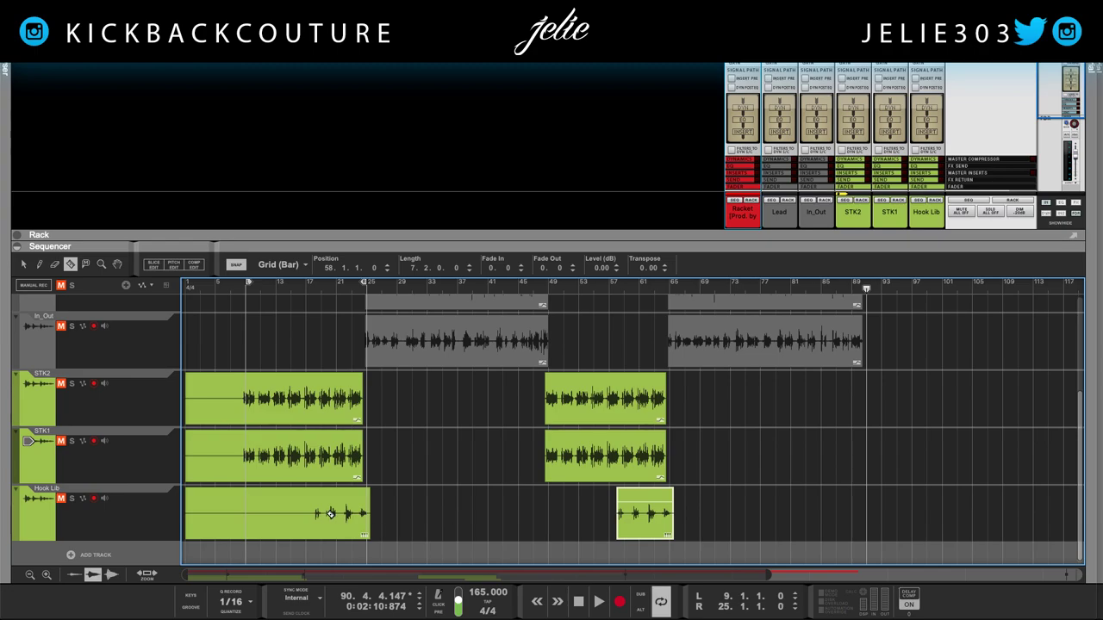
drag(315, 508, 189, 504)
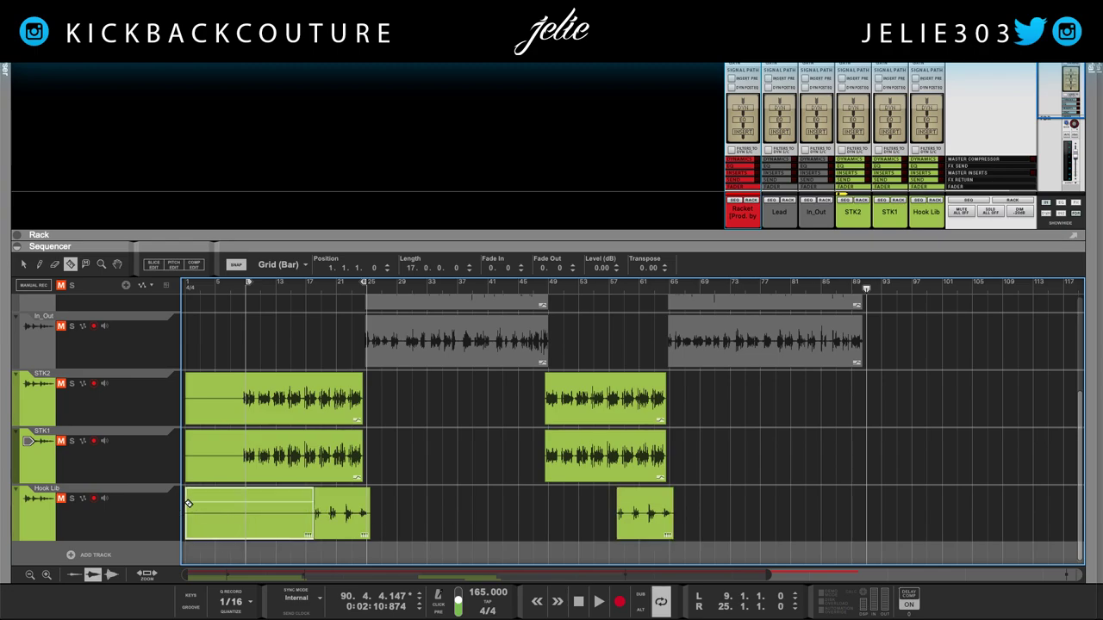
key(Delete)
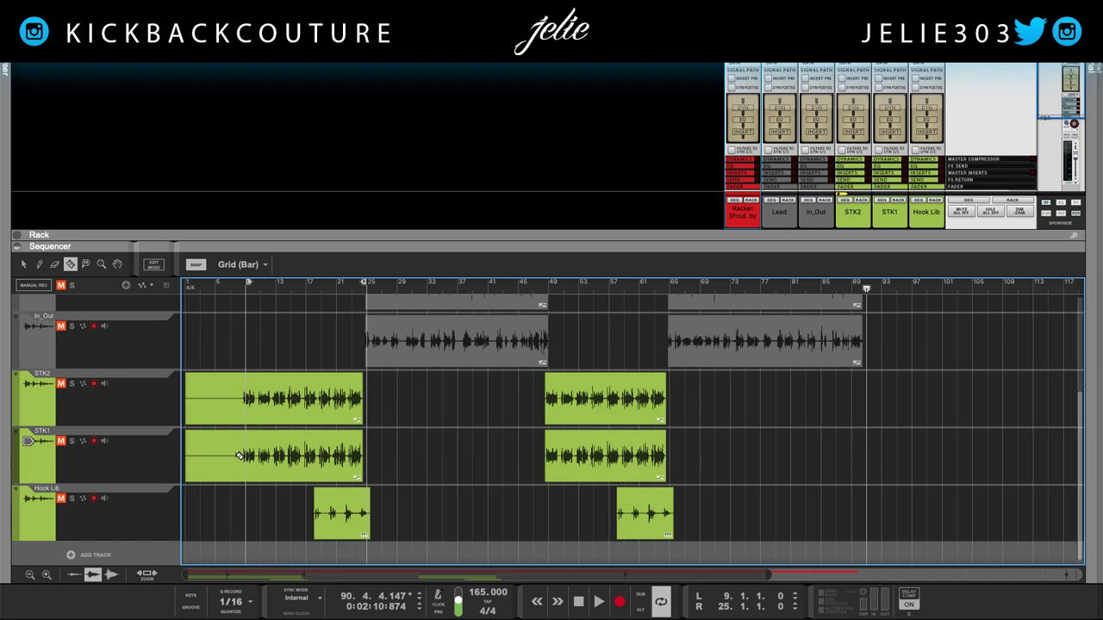
drag(243, 454, 184, 406)
key(Delete)
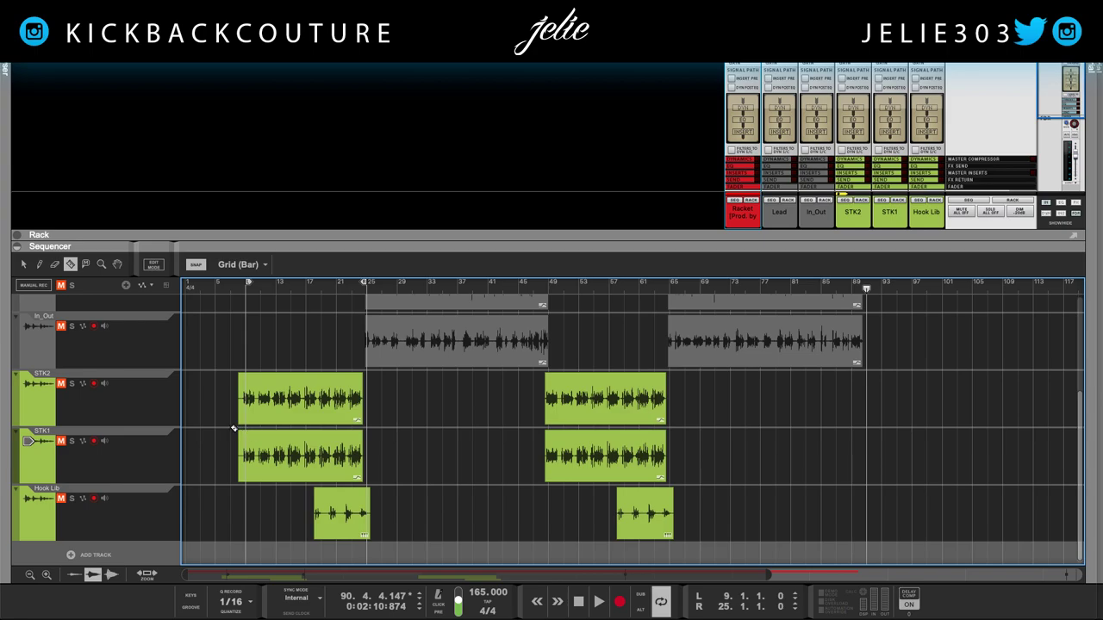
Step: With snap off, trim the starts of the first STK2 and STK1 clips to position 8.3.2.177 and set their fade-in to 0.119
key(q)
scroll(245, 417, up, 3)
scroll(229, 435, down, 1)
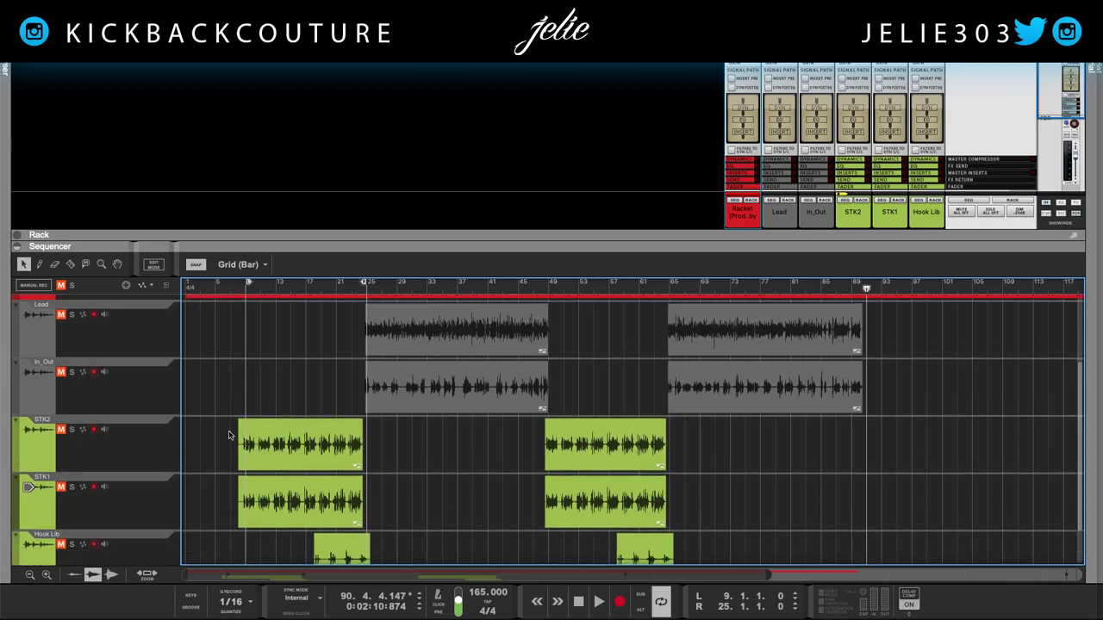
key(h)
key(h)
key(h)
key(h)
key(h)
key(h)
key(h)
key(h)
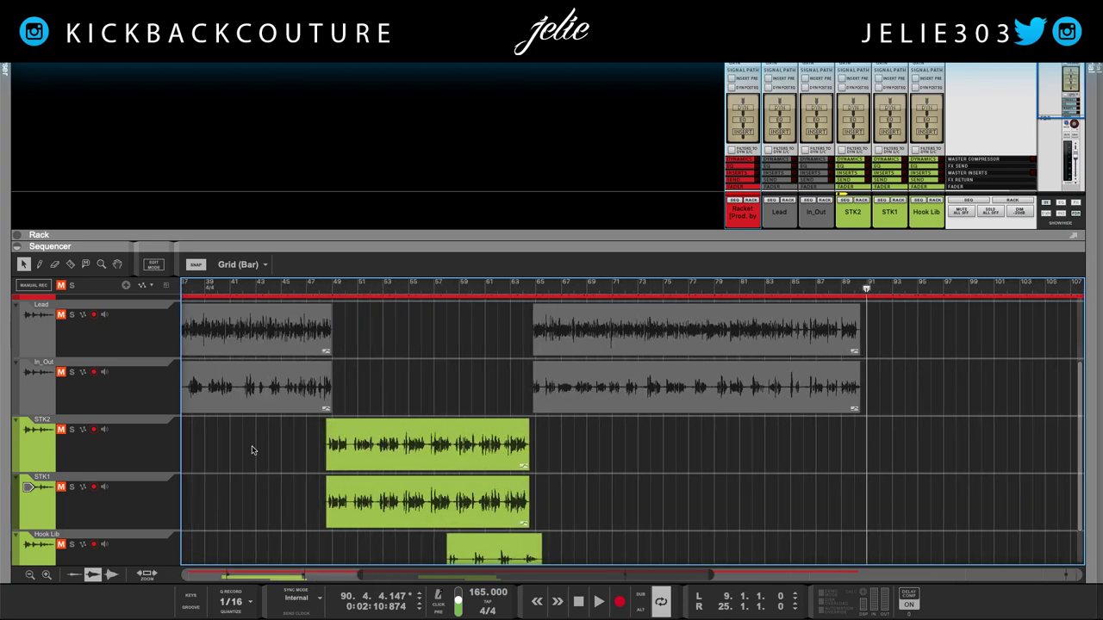
scroll(261, 463, left, 5)
scroll(265, 471, up, 4)
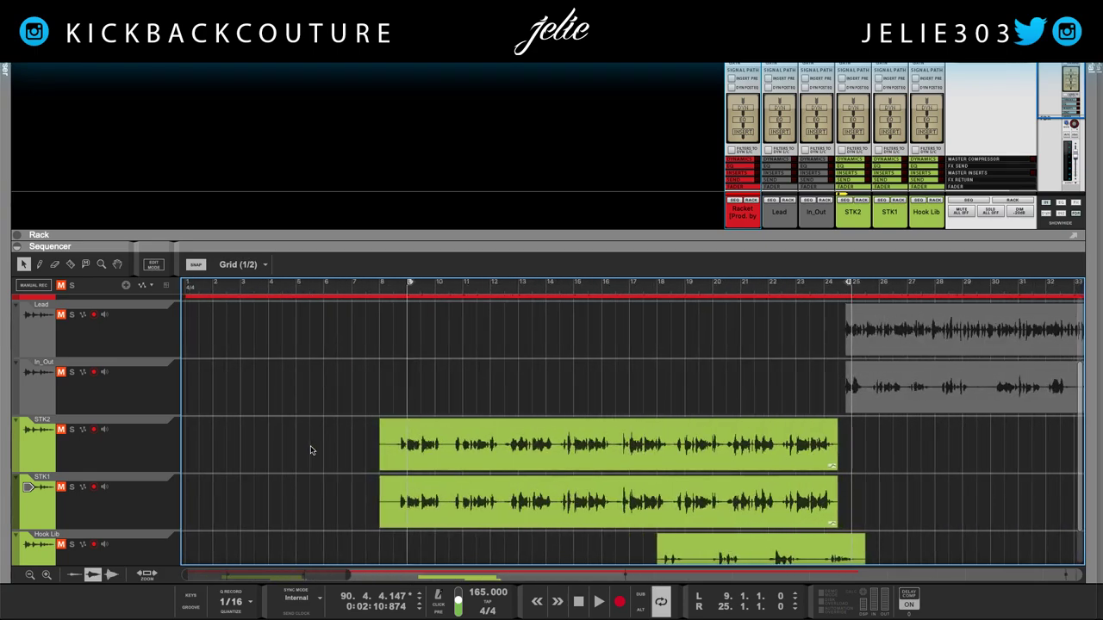
click(197, 267)
scroll(399, 450, right, 3)
drag(220, 386, 214, 549)
drag(210, 445, 227, 447)
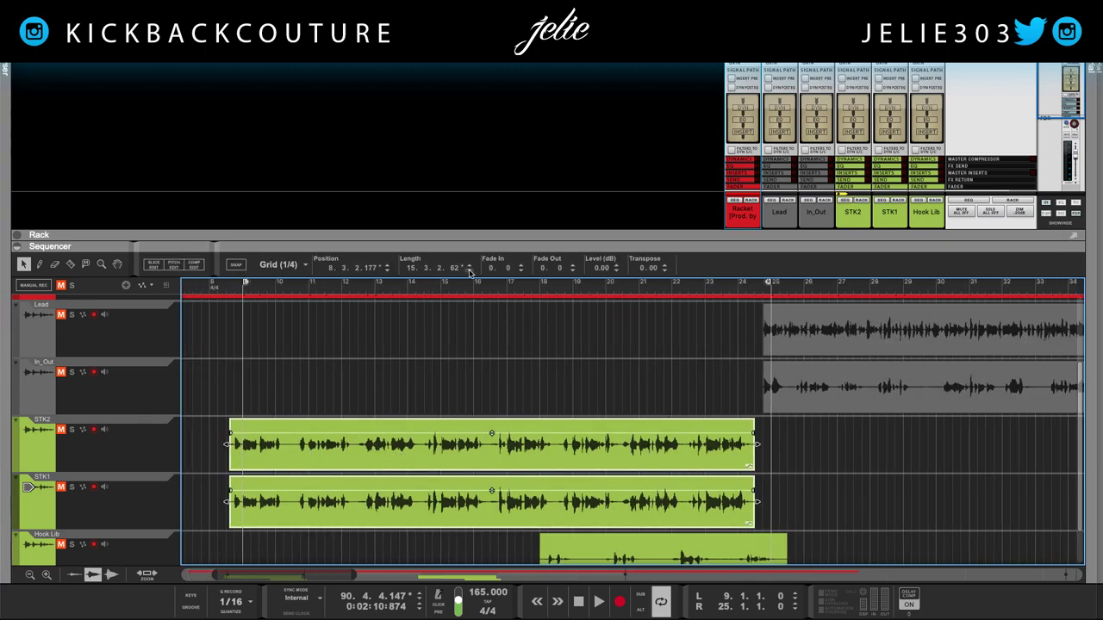
drag(504, 270, 524, 202)
Step: Trim the ends of the selected STK2 and STK1 clips to a length of 15.3.0.141 and set their fade-out to 1.0
drag(757, 444, 754, 444)
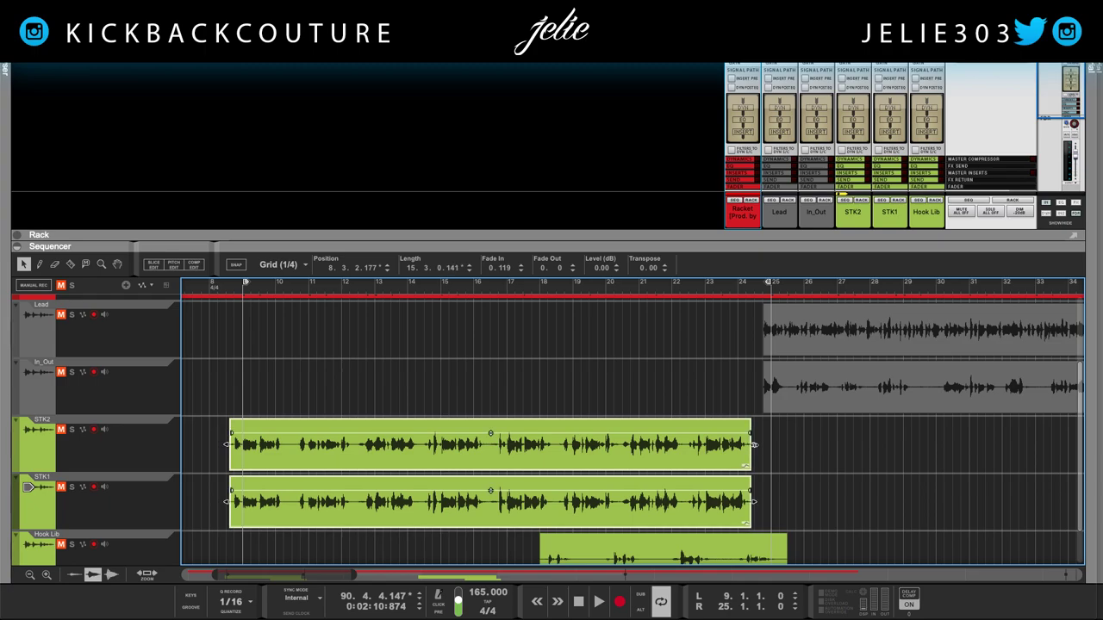
drag(544, 271, 541, 253)
Step: Set the first Hook Lib clip's fade-in and fade-out to 1.0 and trim its end to a length of 7.0.3.131
scroll(515, 460, down, 1)
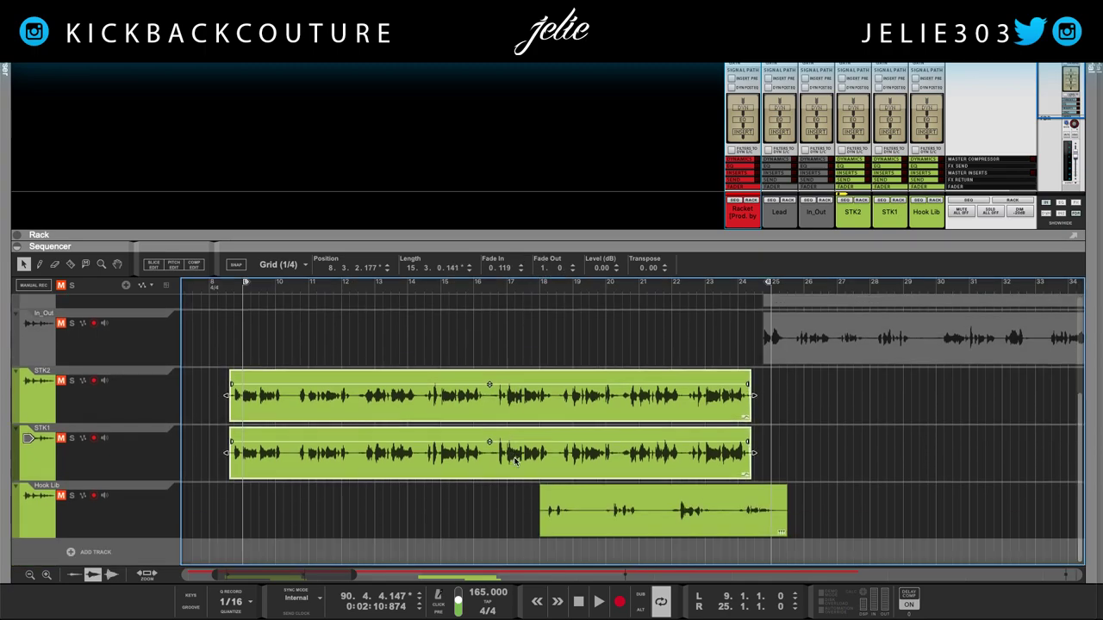
click(551, 503)
click(491, 268)
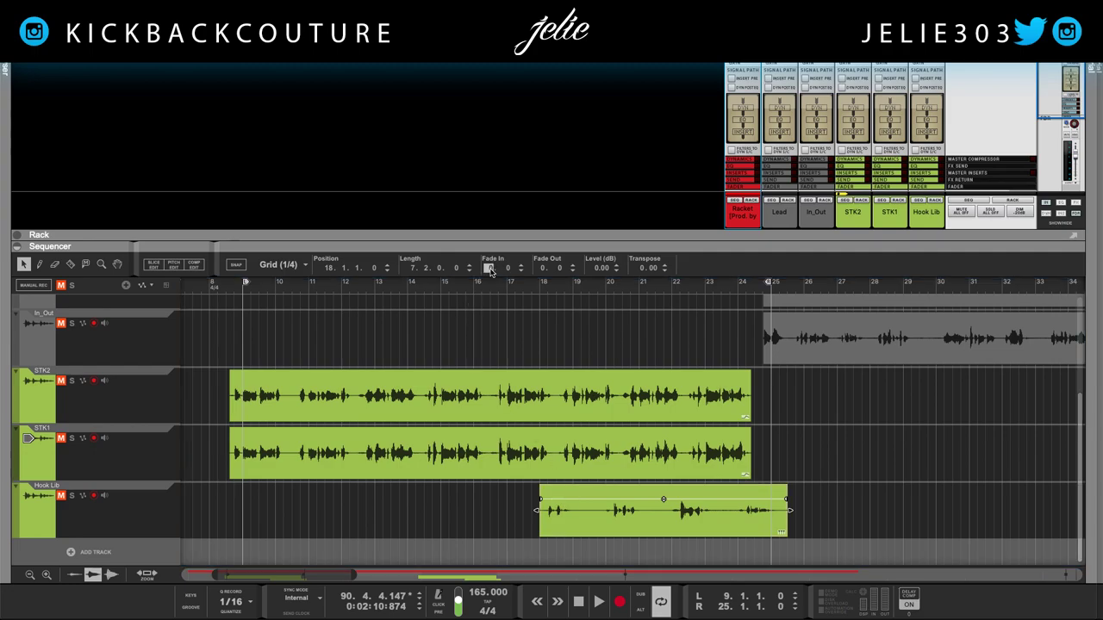
text(1)
key(Return)
click(541, 268)
key(Return)
drag(790, 512, 781, 512)
Step: Trim the starts of the second STK2 and STK1 clips to position 48.3.3.121 and set their fade-in and fade-out to 1.0
scroll(681, 517, right, 5)
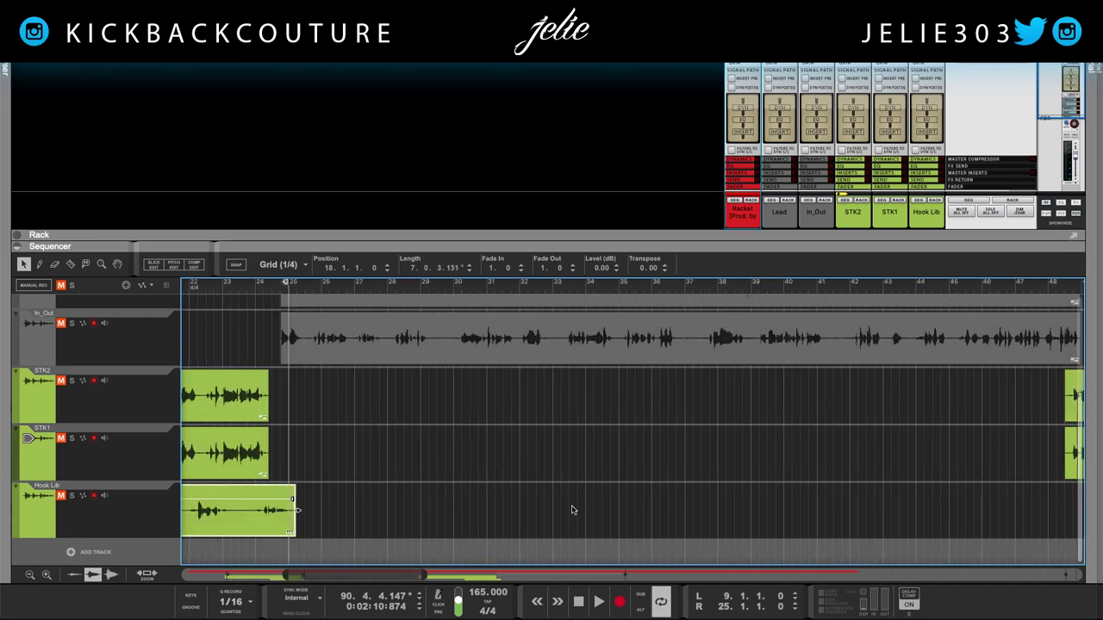
scroll(572, 510, right, 8)
drag(260, 368, 709, 448)
drag(491, 271, 490, 266)
drag(279, 394, 291, 395)
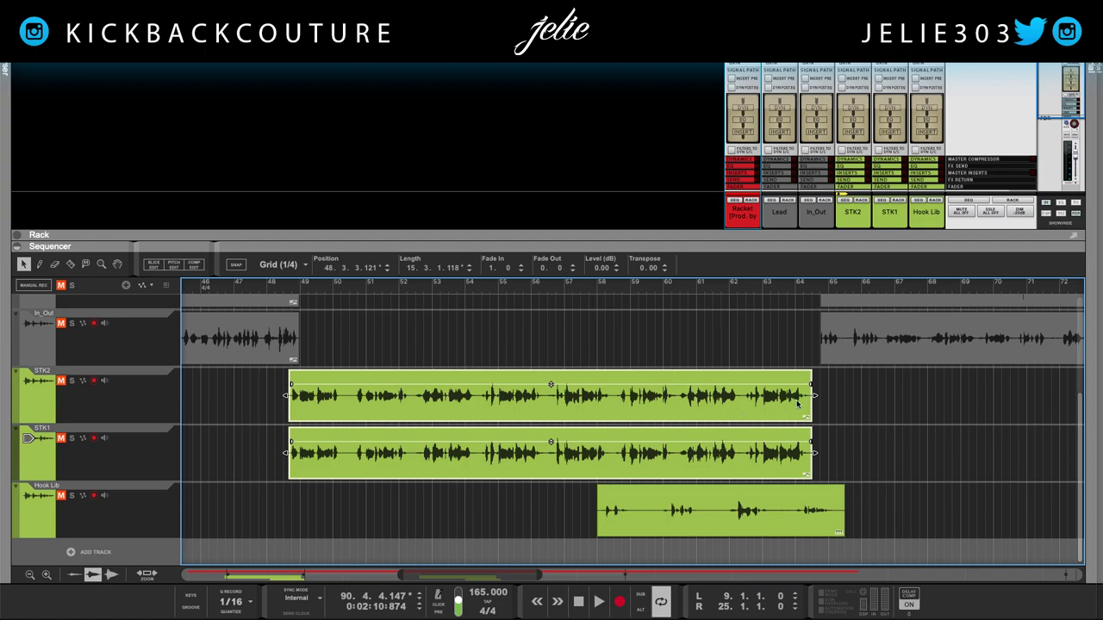
drag(537, 270, 535, 258)
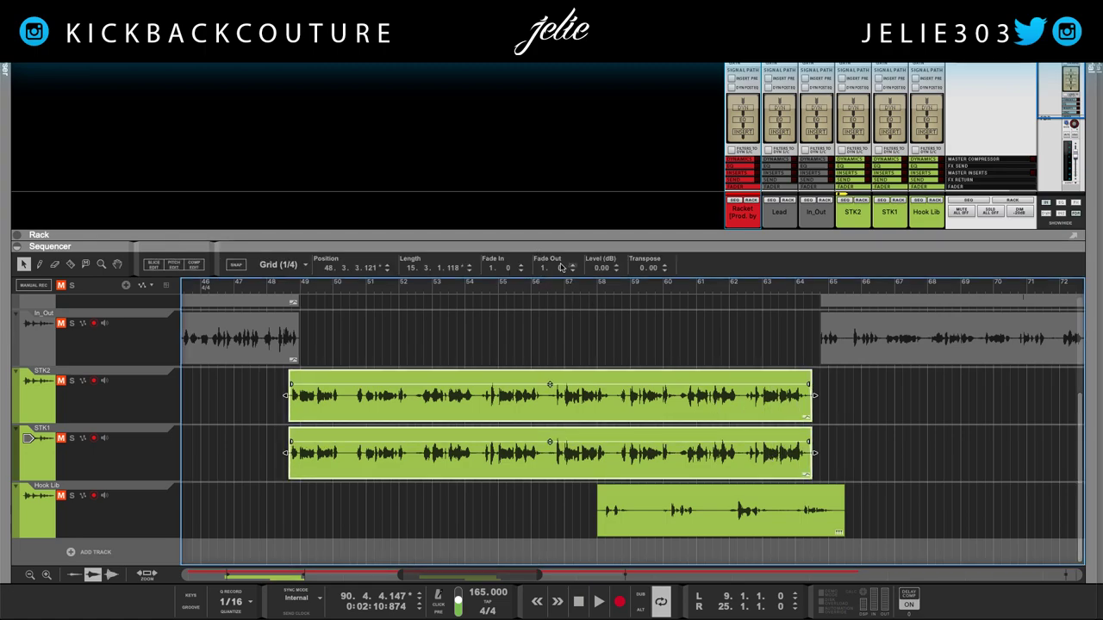
Step: Set the second Hook Lib clip's fades to 1.0 and trim both its ends to position 58.1.2.227 and length 7.0.1.77
click(763, 530)
click(539, 268)
drag(541, 269, 504, 261)
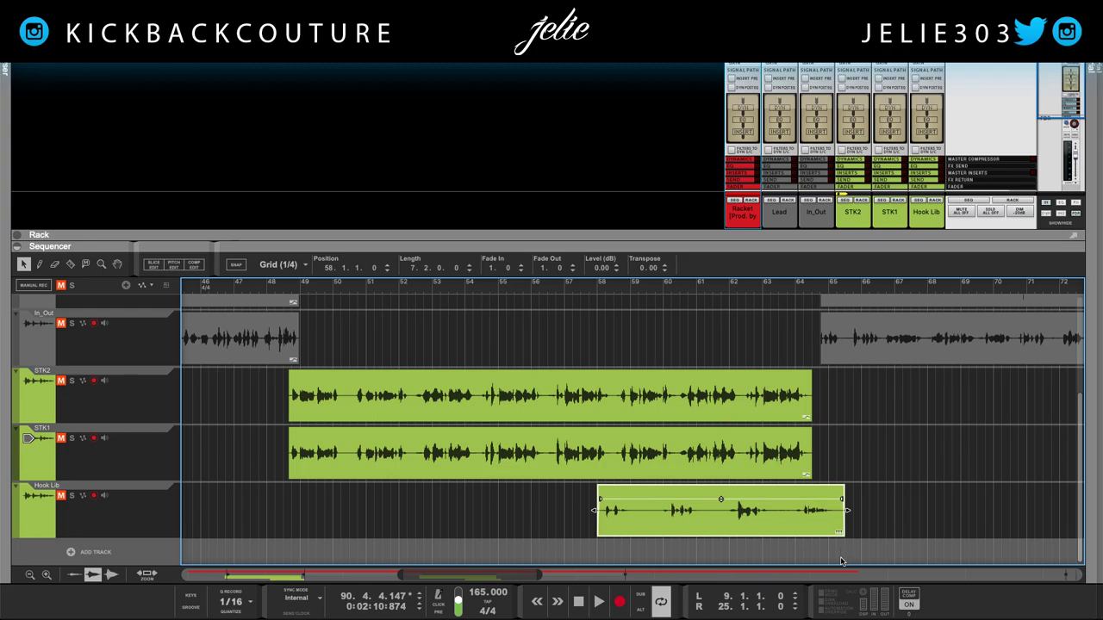
drag(847, 510, 835, 511)
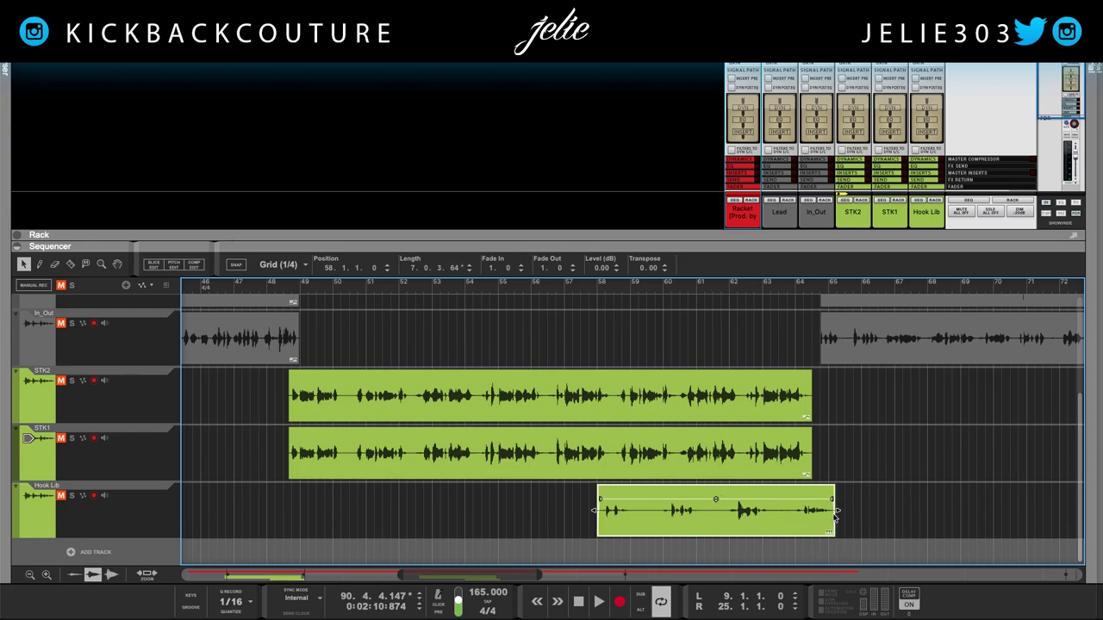
drag(596, 511, 598, 511)
Step: Clear the mutes on all sequencer tracks at once
scroll(597, 510, down, 8)
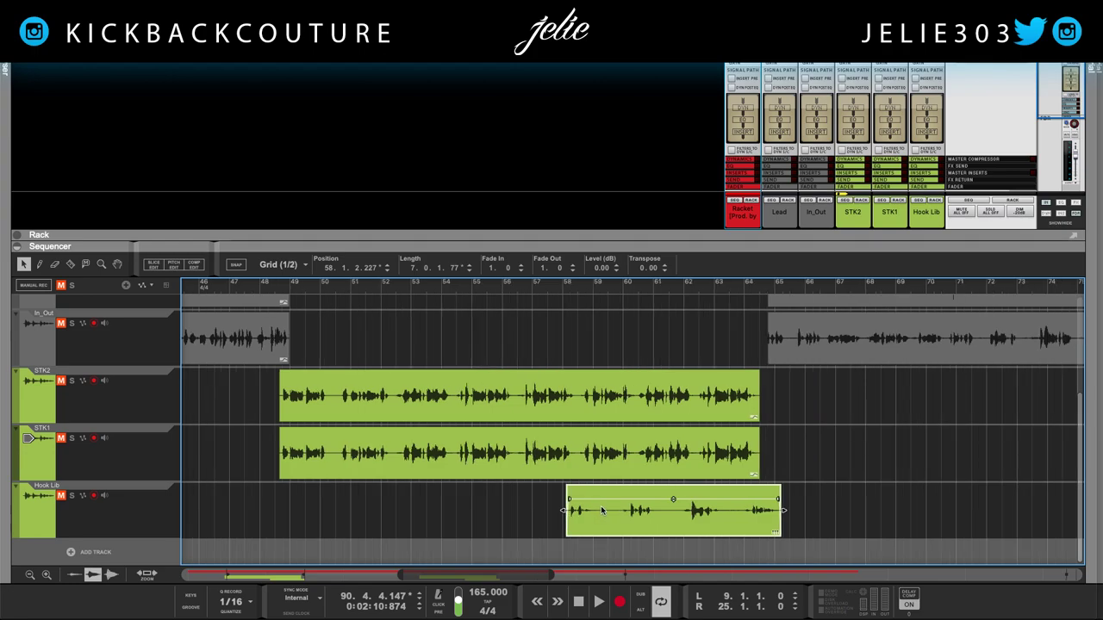
scroll(469, 503, down, 1)
scroll(469, 502, up, 3)
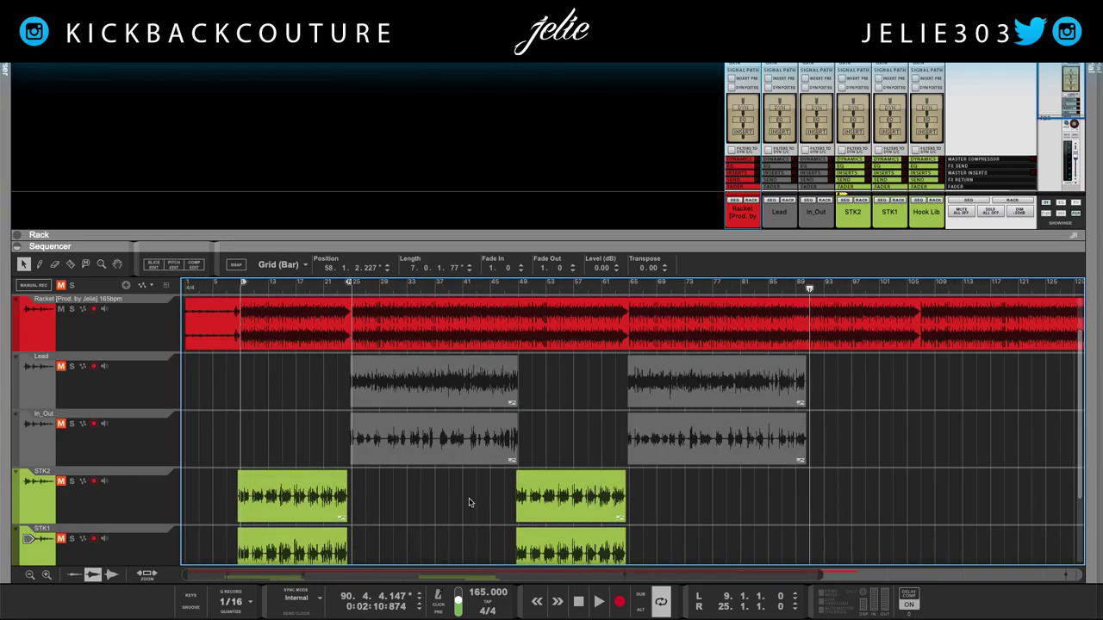
scroll(482, 512, down, 3)
click(62, 286)
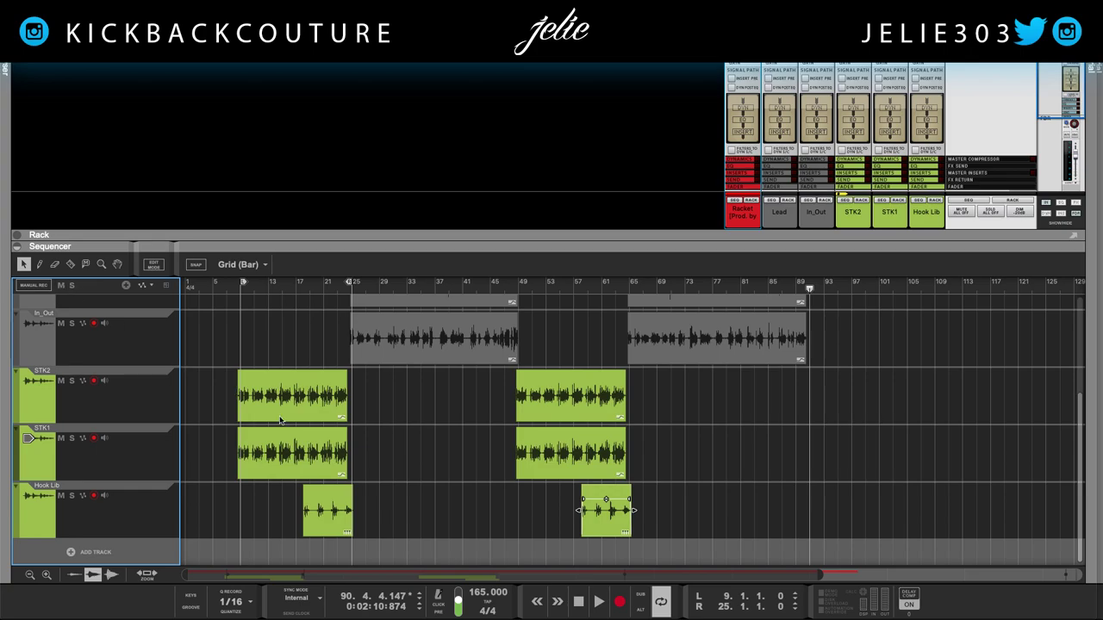
Step: Look over the trimmed clips on all tracks across the whole song and clear the clip selection
scroll(332, 447, up, 5)
scroll(331, 448, down, 3)
scroll(333, 451, down, 5)
scroll(333, 453, down, 2)
scroll(333, 453, up, 4)
scroll(333, 453, down, 1)
scroll(425, 462, down, 3)
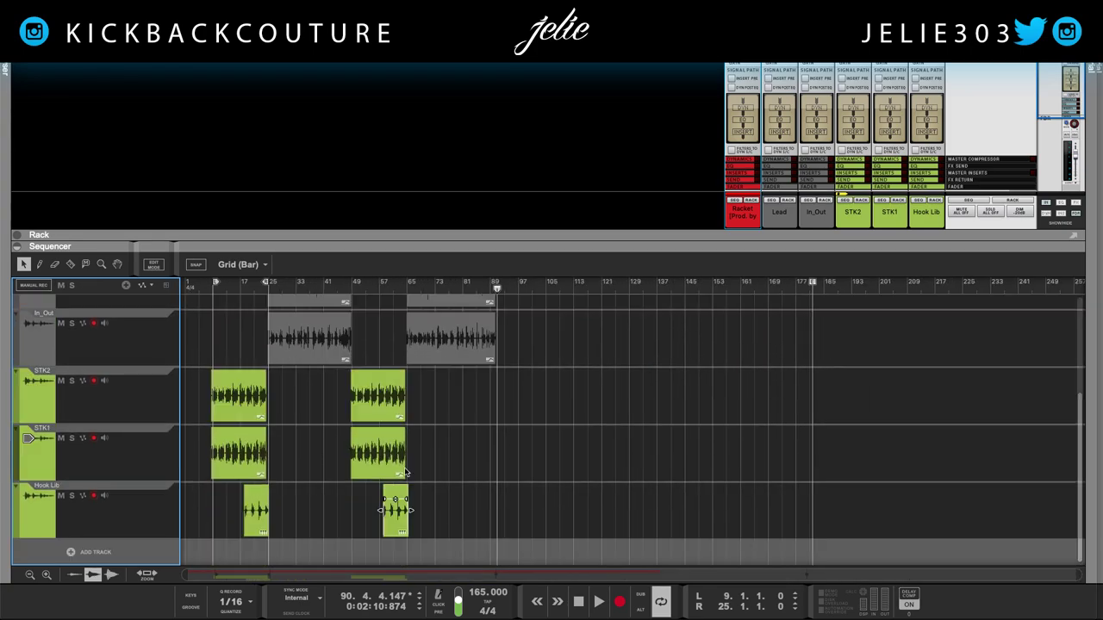
click(456, 476)
scroll(449, 478, up, 1)
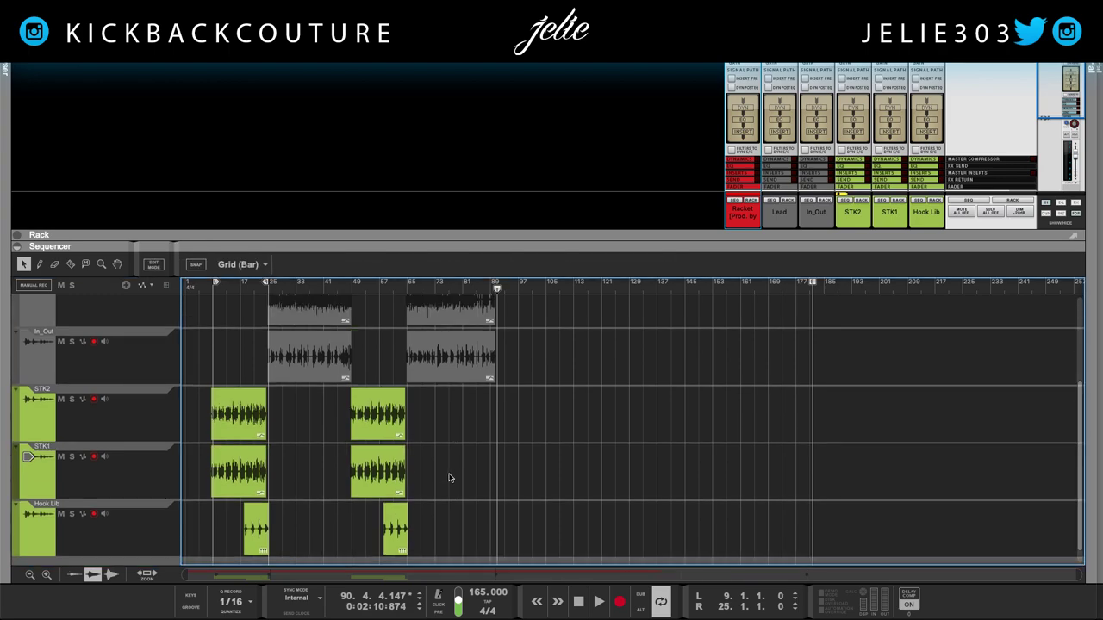
Step: Mute the Hook Lib, STK1, STK2 and In_Out tracks, leaving the beat and Lead tracks audible
scroll(447, 478, down, 1)
key(r)
key(q)
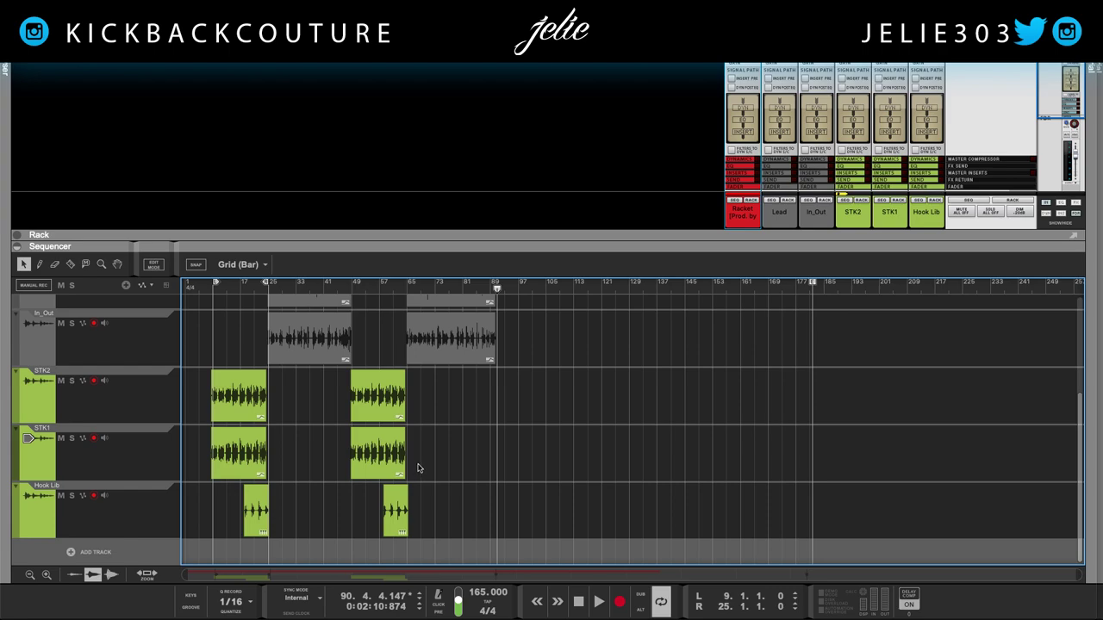
scroll(207, 426, up, 2)
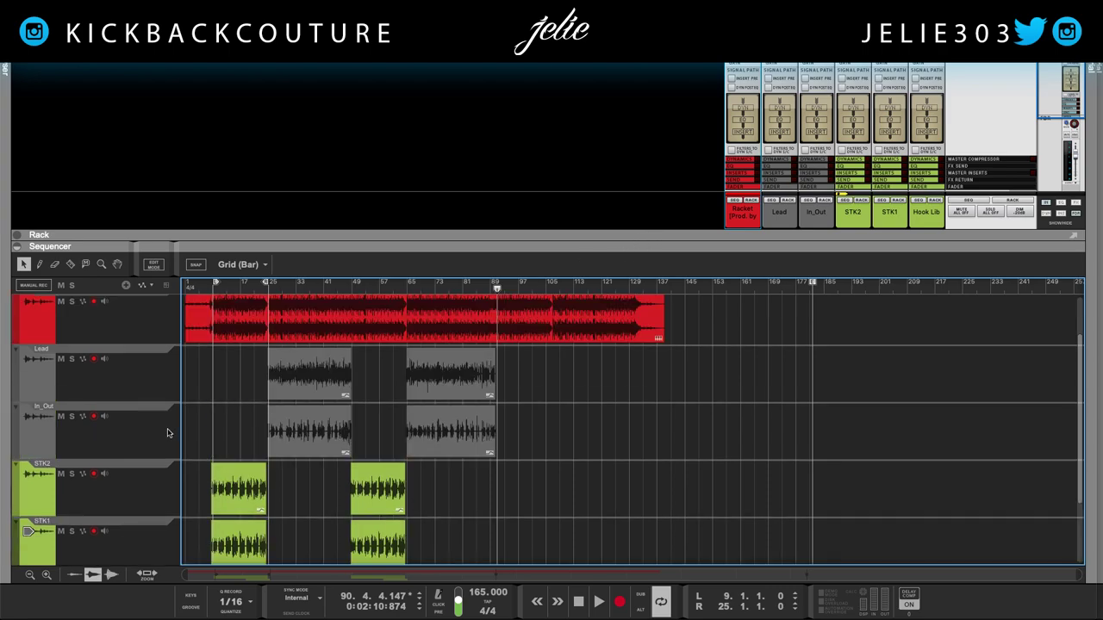
scroll(106, 437, down, 2)
click(60, 496)
click(61, 438)
click(60, 380)
scroll(65, 392, up, 2)
click(60, 427)
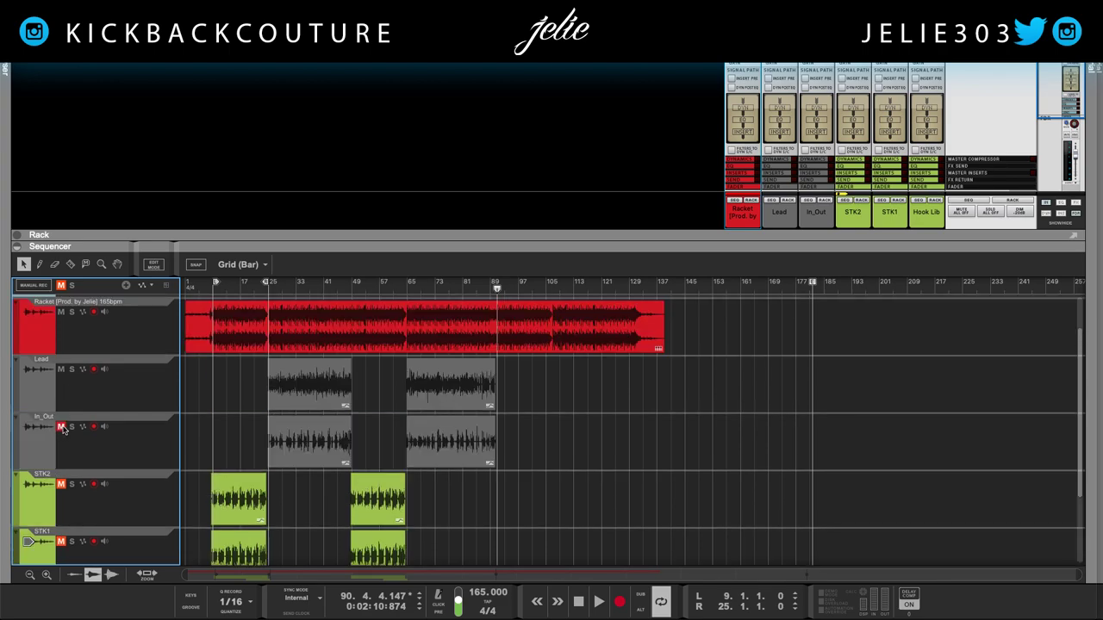
Step: Turn on snapping, set the loop from bar 26 to bar 49 around the first Lead clip, and play its opening
click(263, 287)
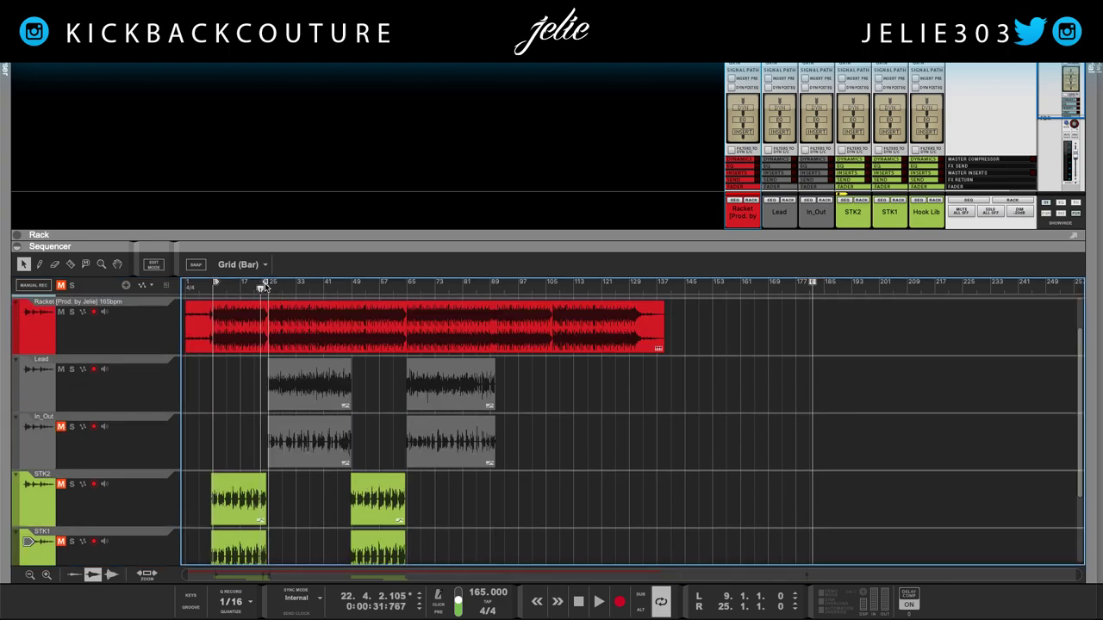
drag(267, 286, 352, 287)
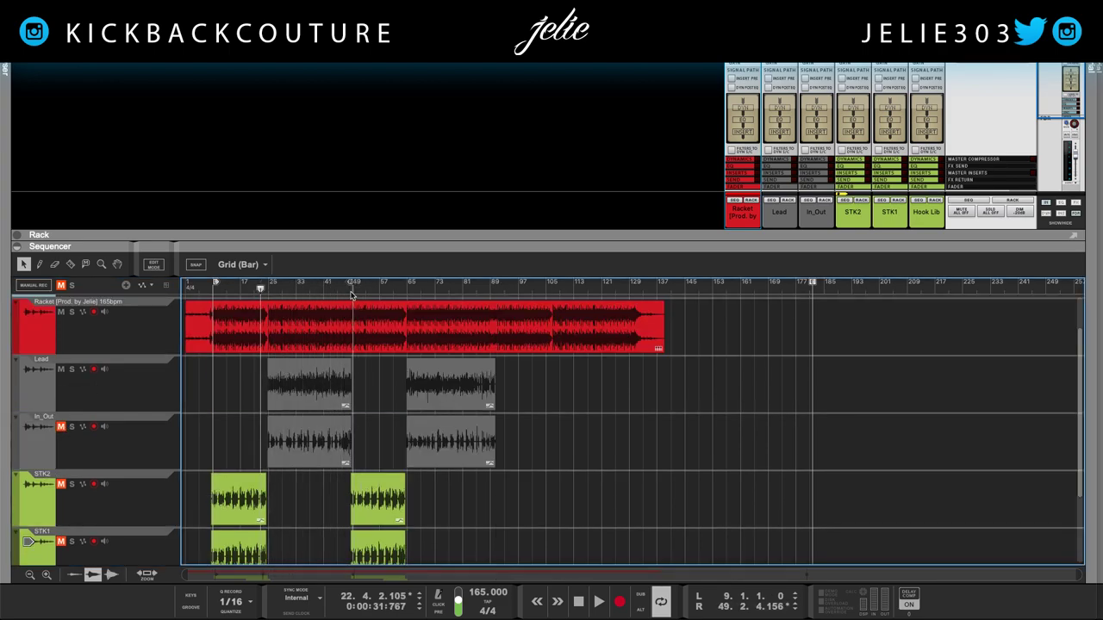
drag(216, 285, 270, 287)
drag(353, 285, 351, 286)
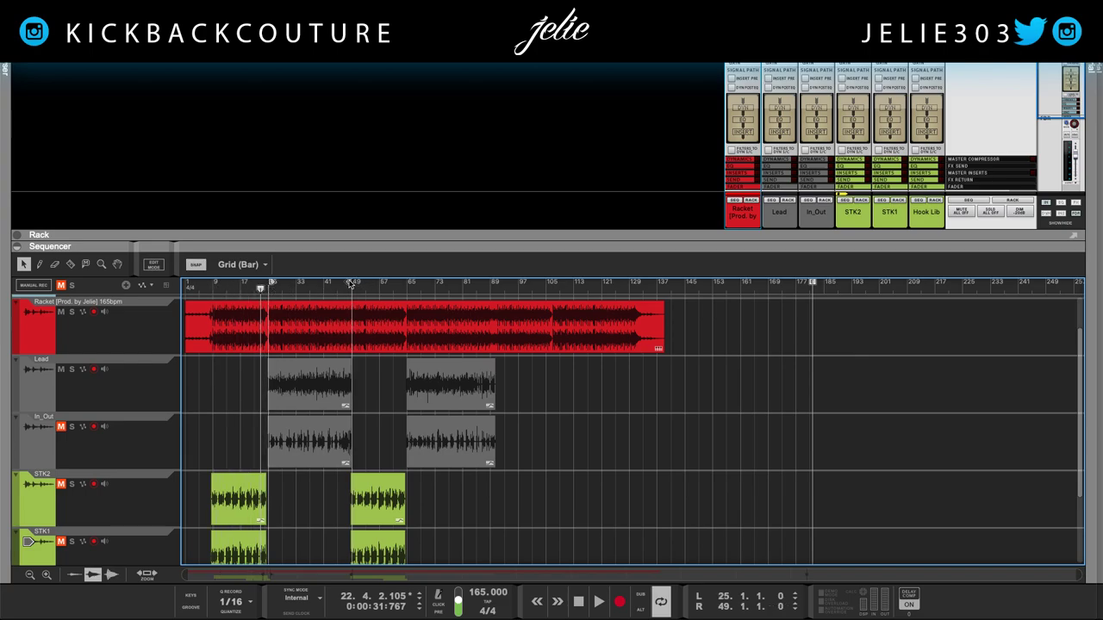
key(space)
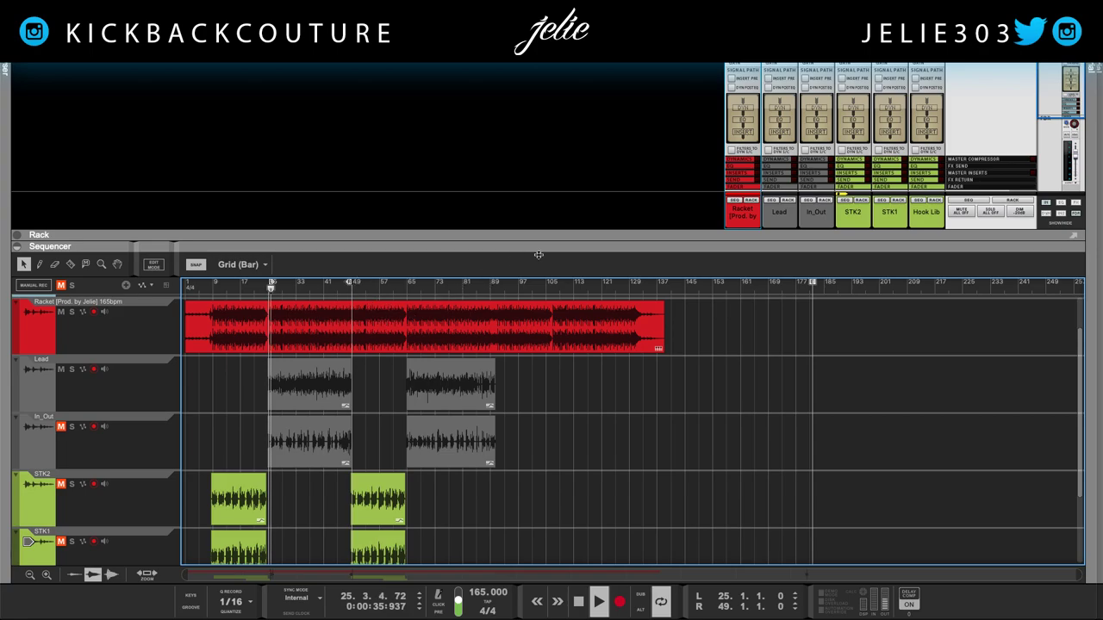
key(space)
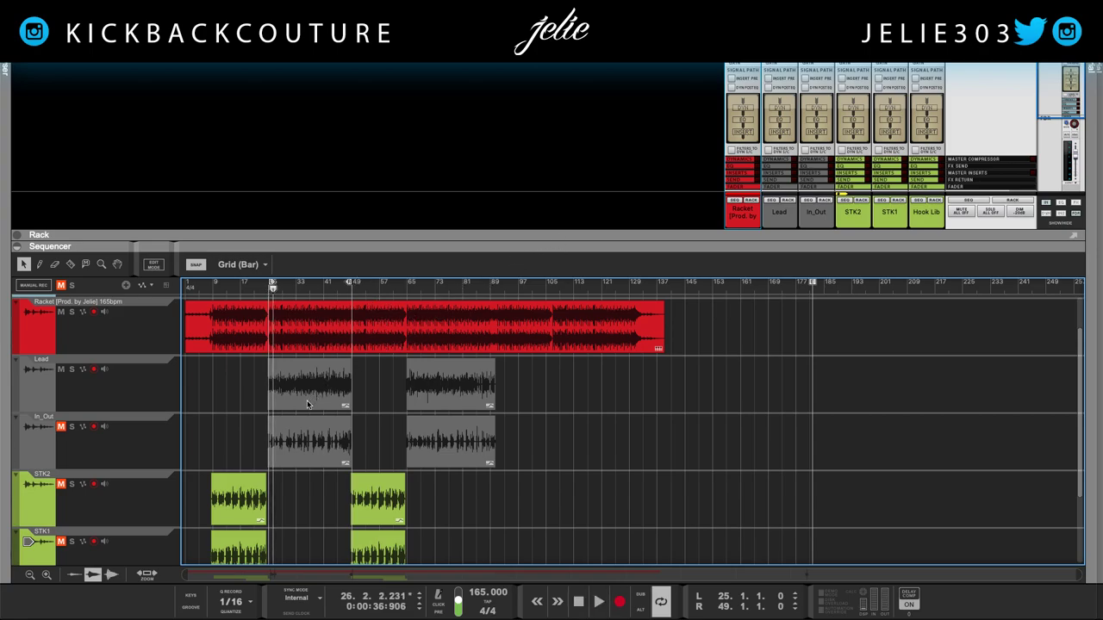
click(308, 405)
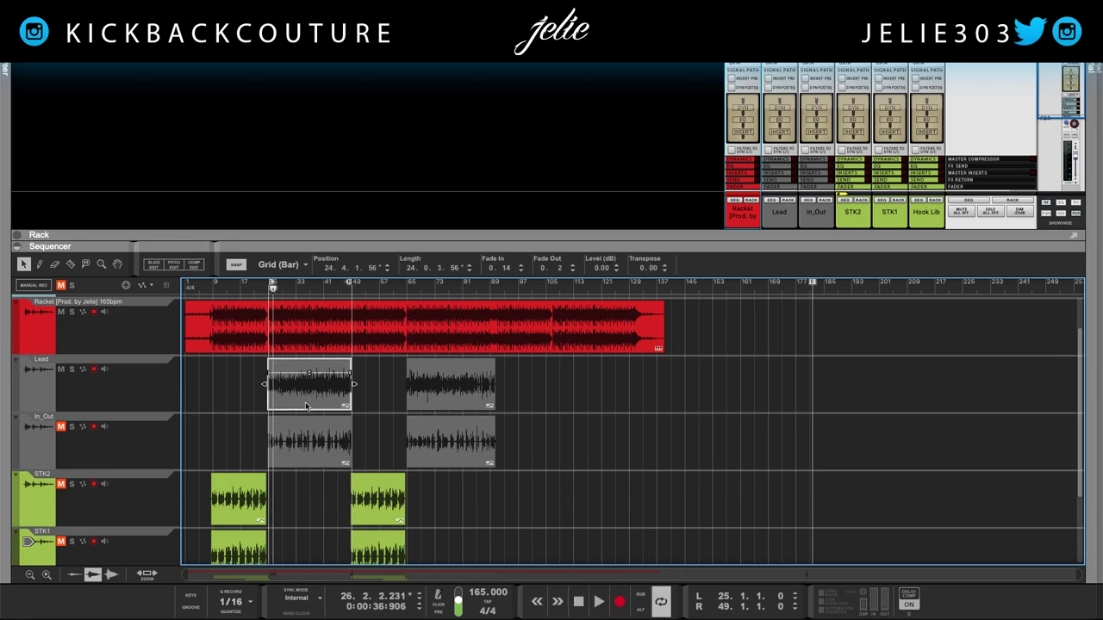
drag(271, 286, 274, 286)
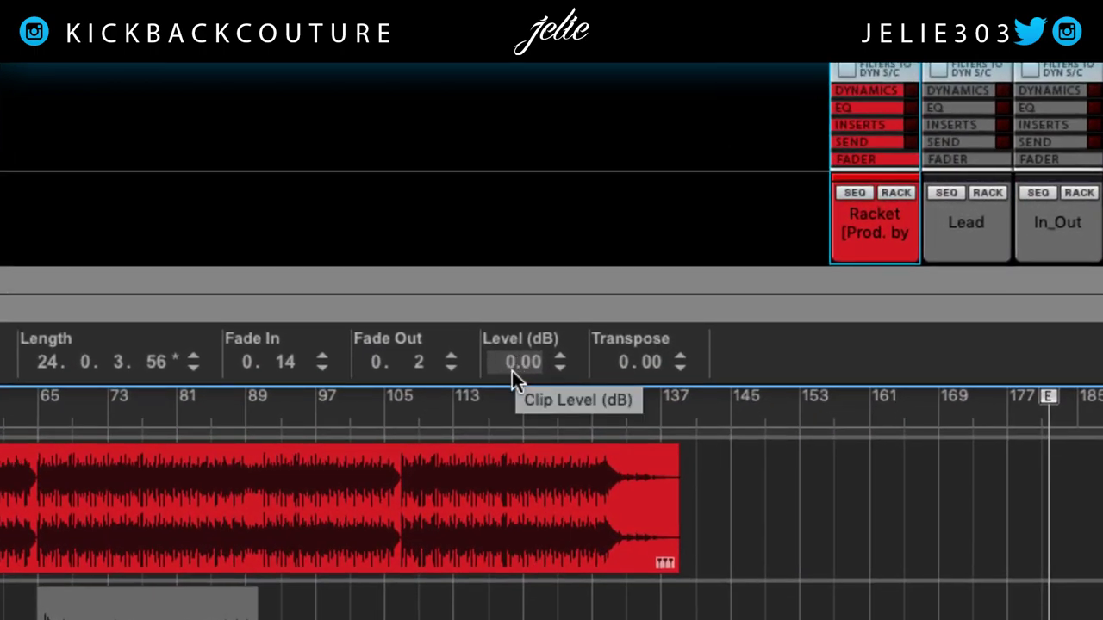
Step: Examine the channel gain controls in the mixer, and enlarge the sequencer to show every track
drag(702, 286, 701, 603)
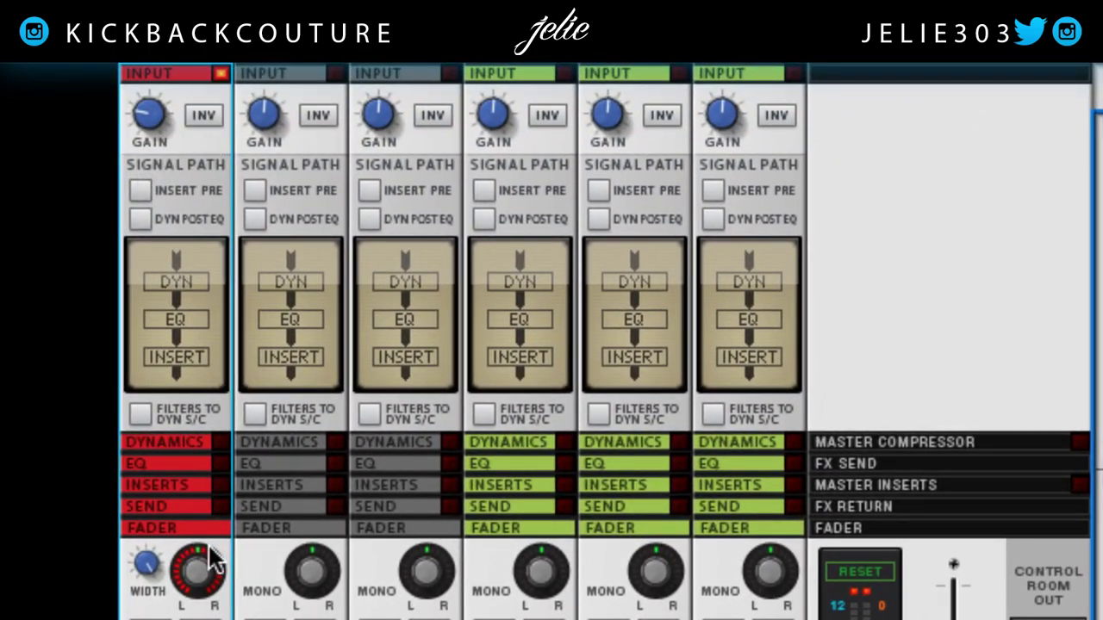
scroll(215, 560, down, 4)
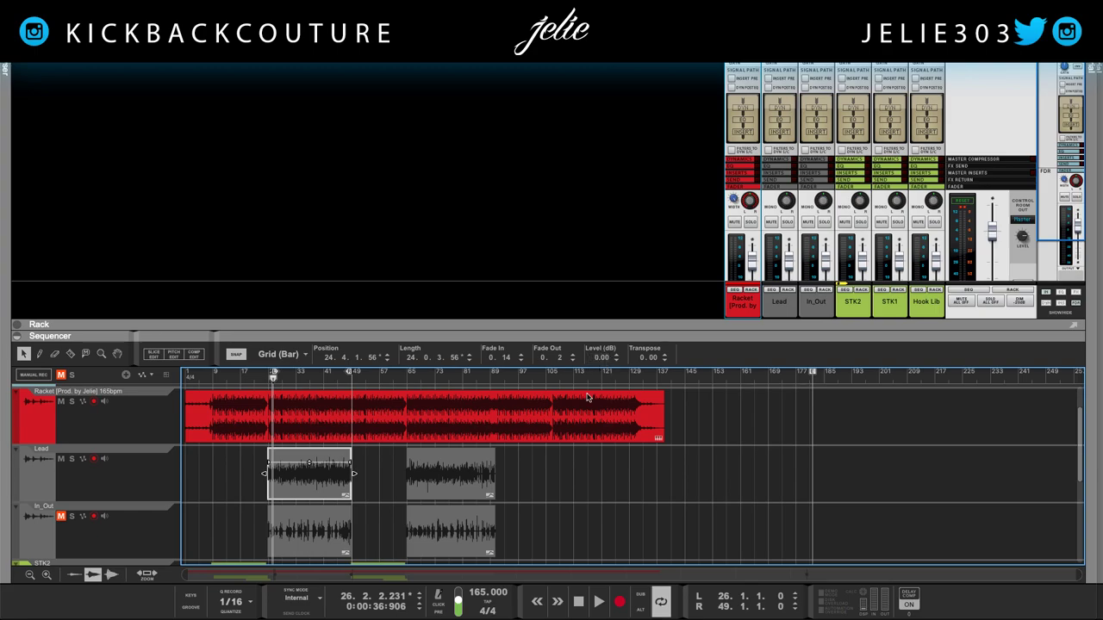
drag(399, 328, 399, 41)
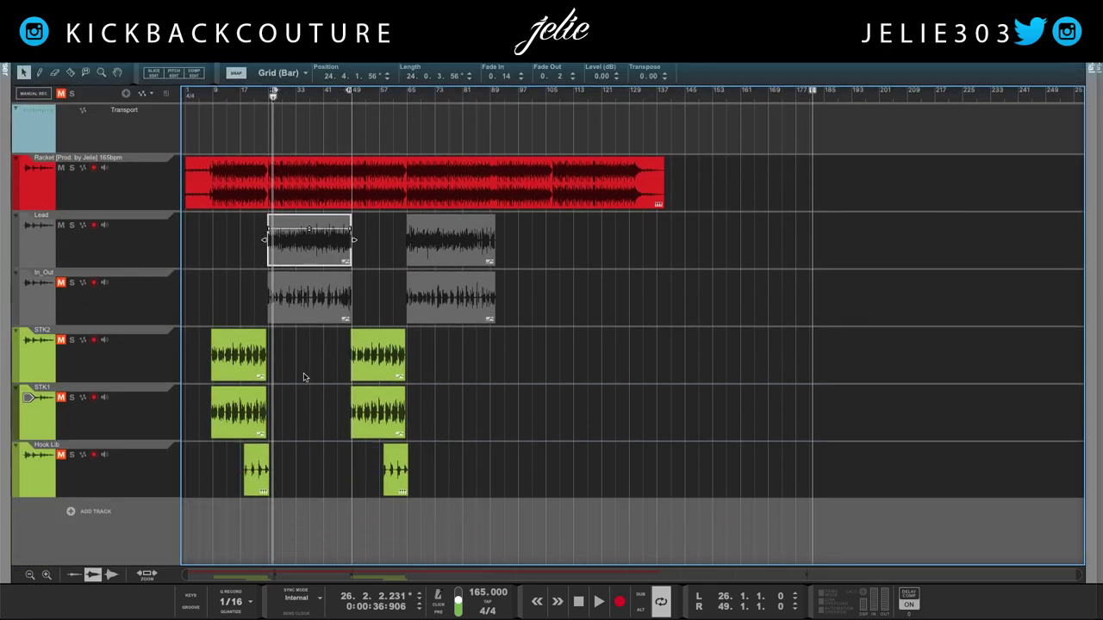
Step: Lower the first Lead clip's level to -7.14 dB against the beat while the looped section plays
click(232, 203)
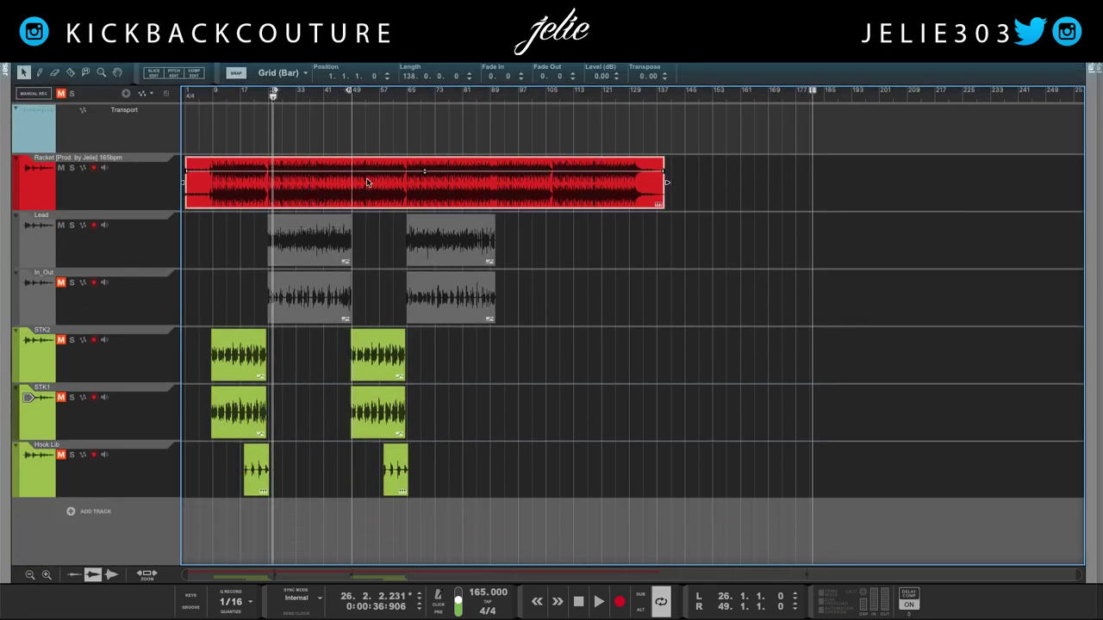
click(299, 261)
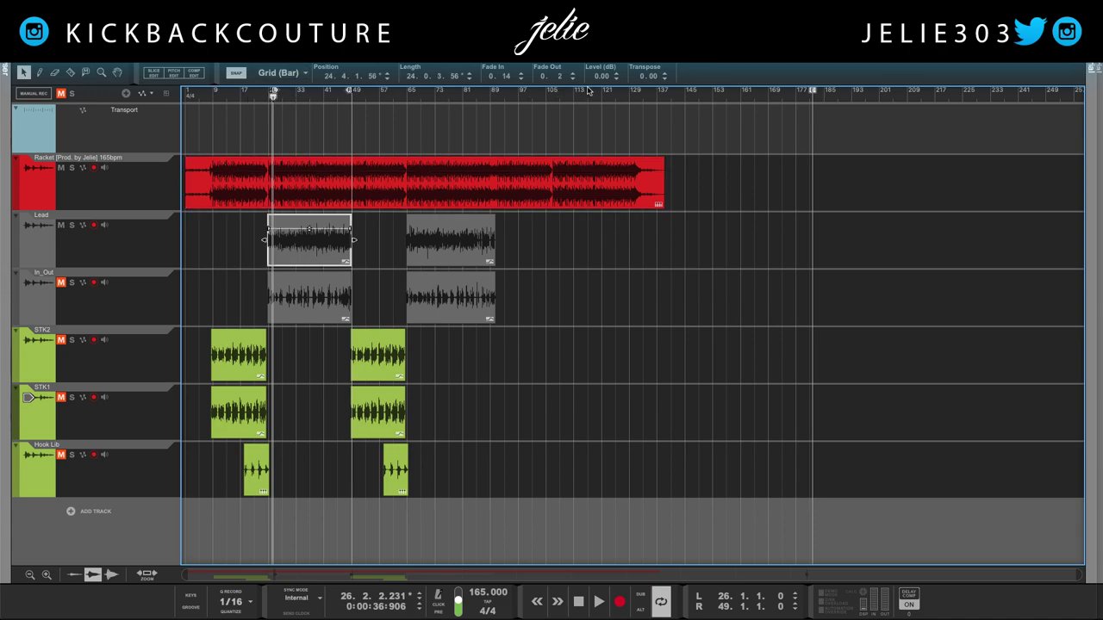
key(space)
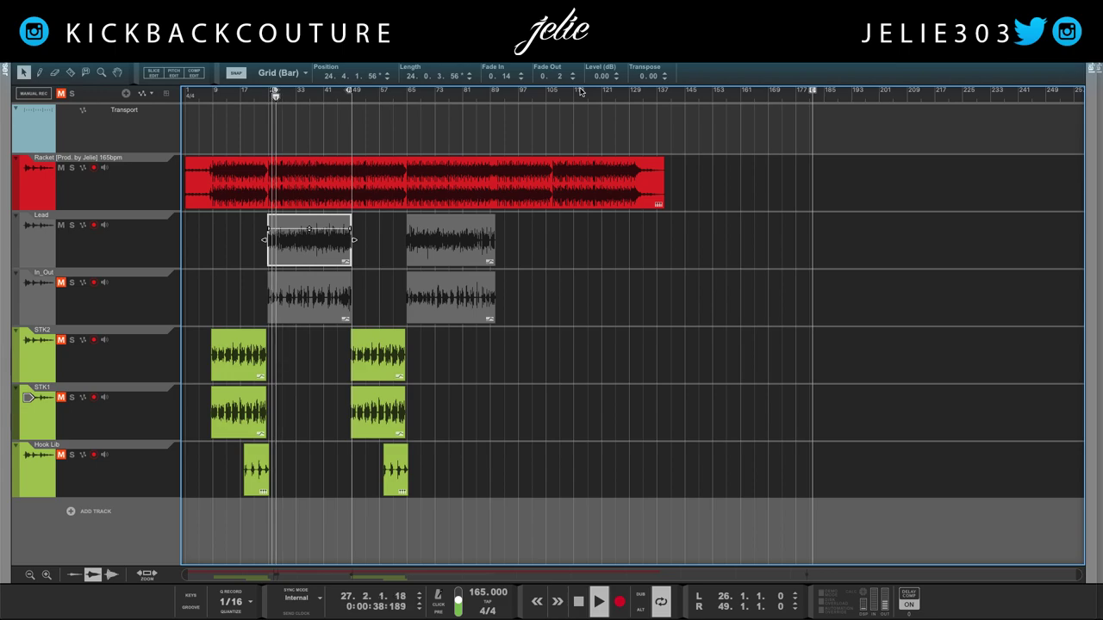
mouse_move(597, 76)
mouse_down()
mouse_move(590, 111)
mouse_move(593, 80)
mouse_up()
key(Return)
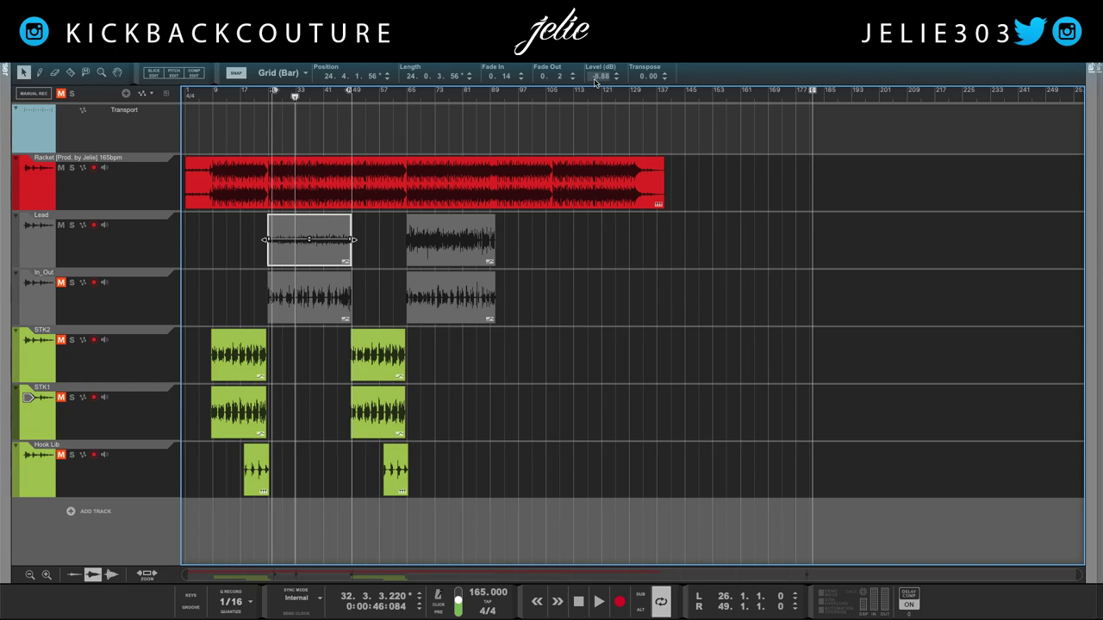
key(h)
key(h)
key(h)
key(h)
key(h)
key(h)
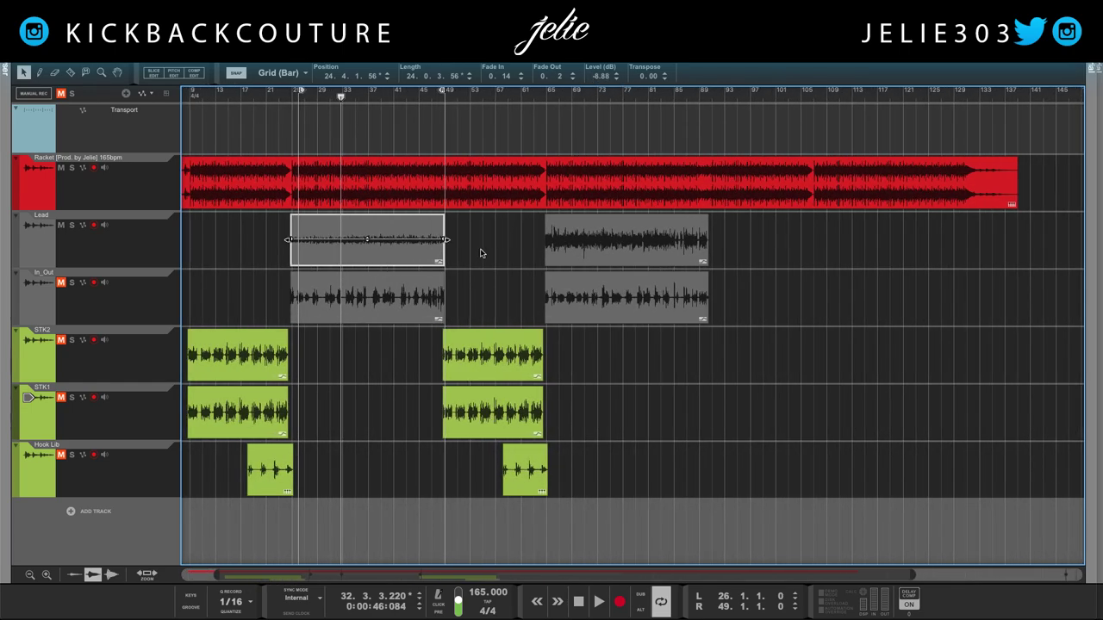
click(594, 78)
drag(593, 80, 593, 76)
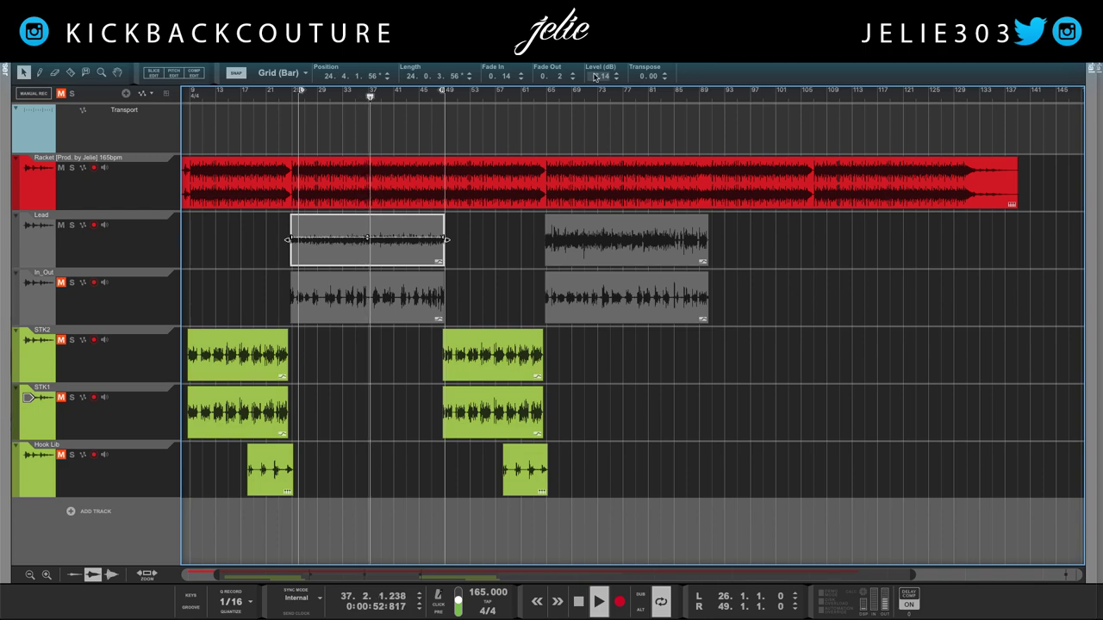
Step: Shorten the loop to end at bar 33, fine-tune the first Lead clip's level to -6.96 dB, and replay the loop
key(space)
alt+click(341, 95)
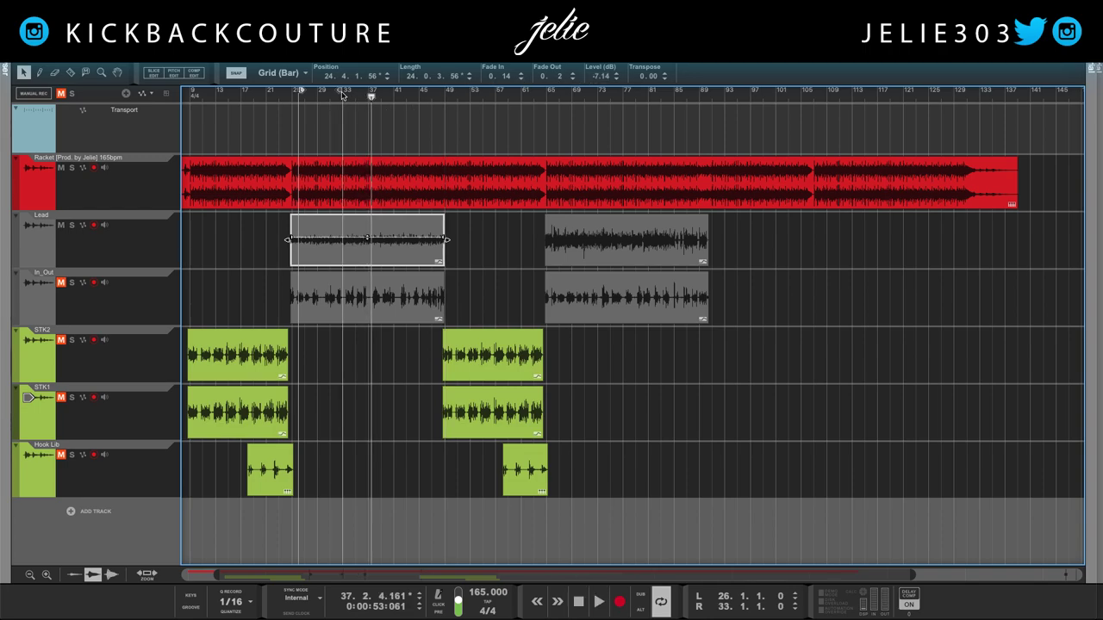
key(space)
click(594, 76)
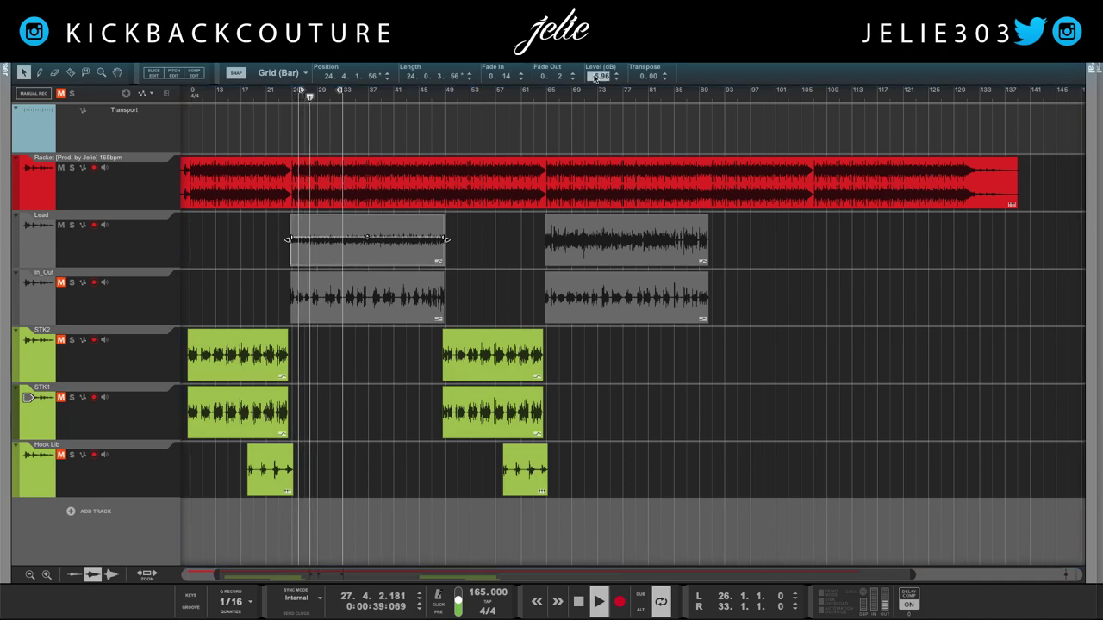
key(Return)
key(space)
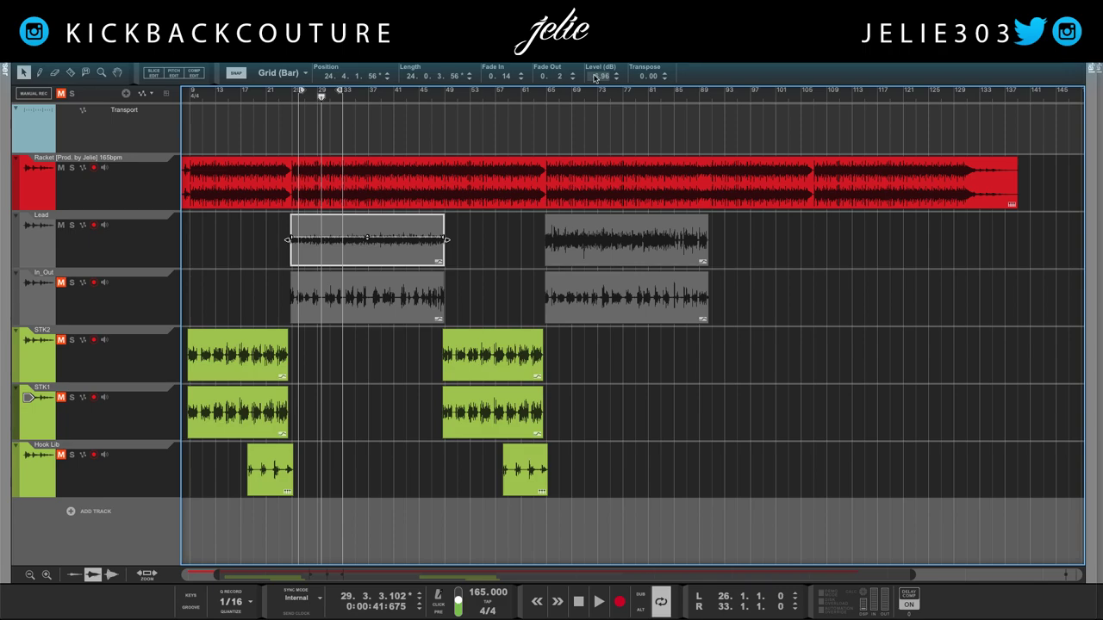
key(shift+Return)
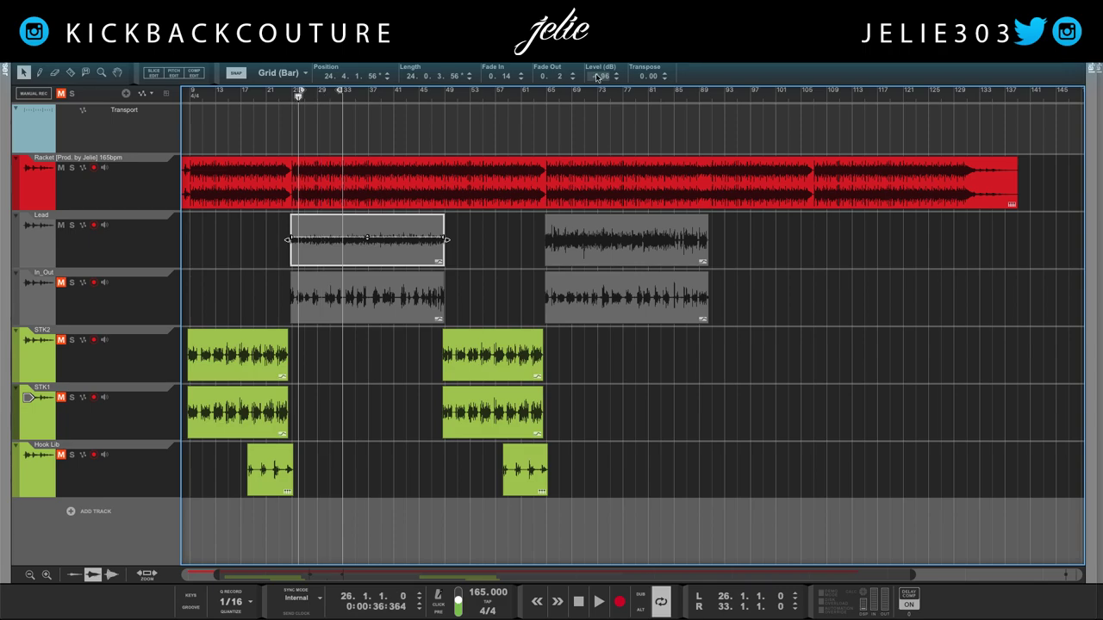
key(space)
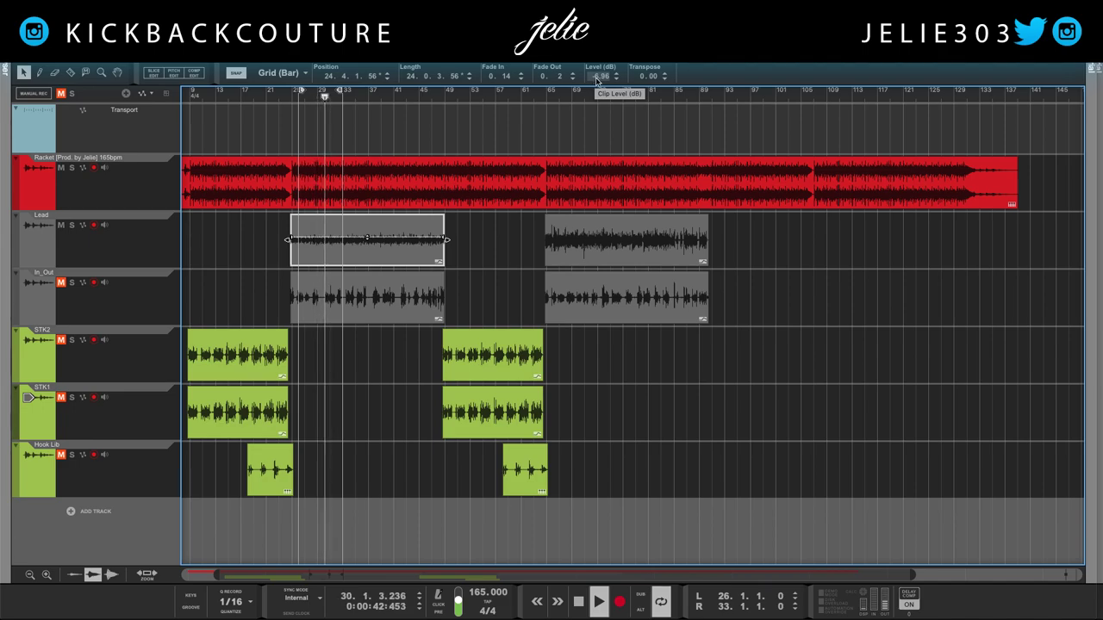
key(space)
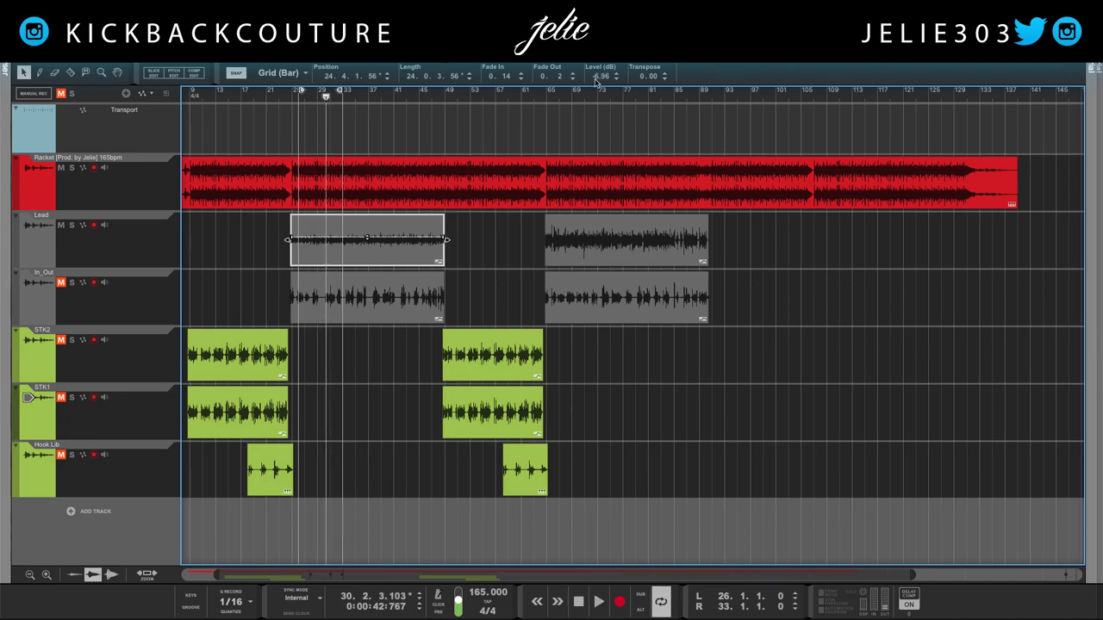
Step: Unmute the In_Out track and lower its first clip's level to -11.62 dB during playback
click(60, 283)
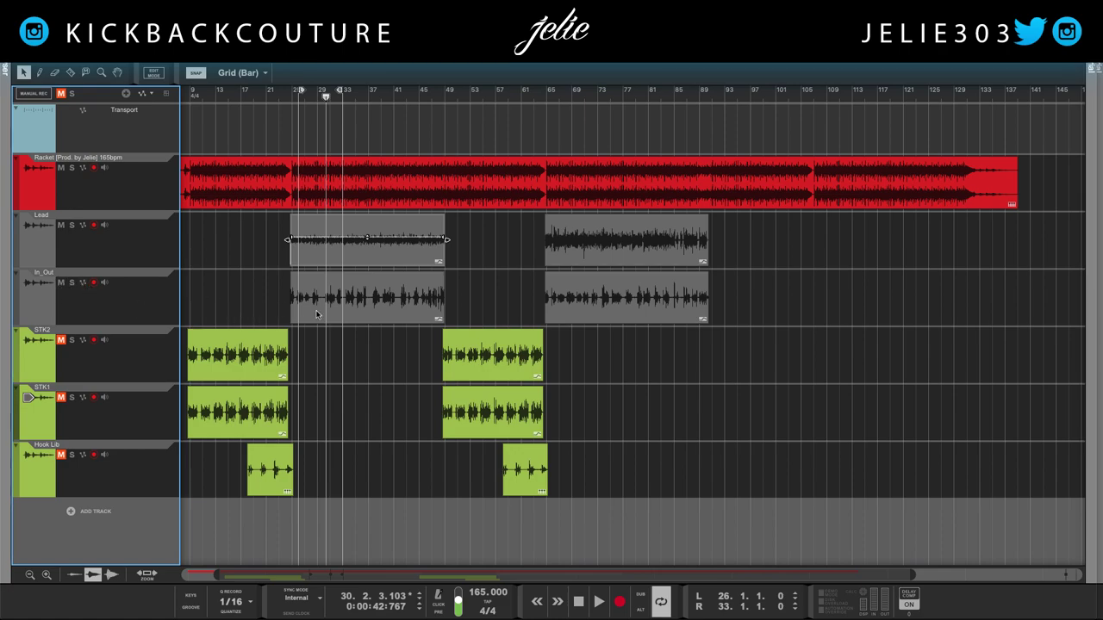
click(336, 319)
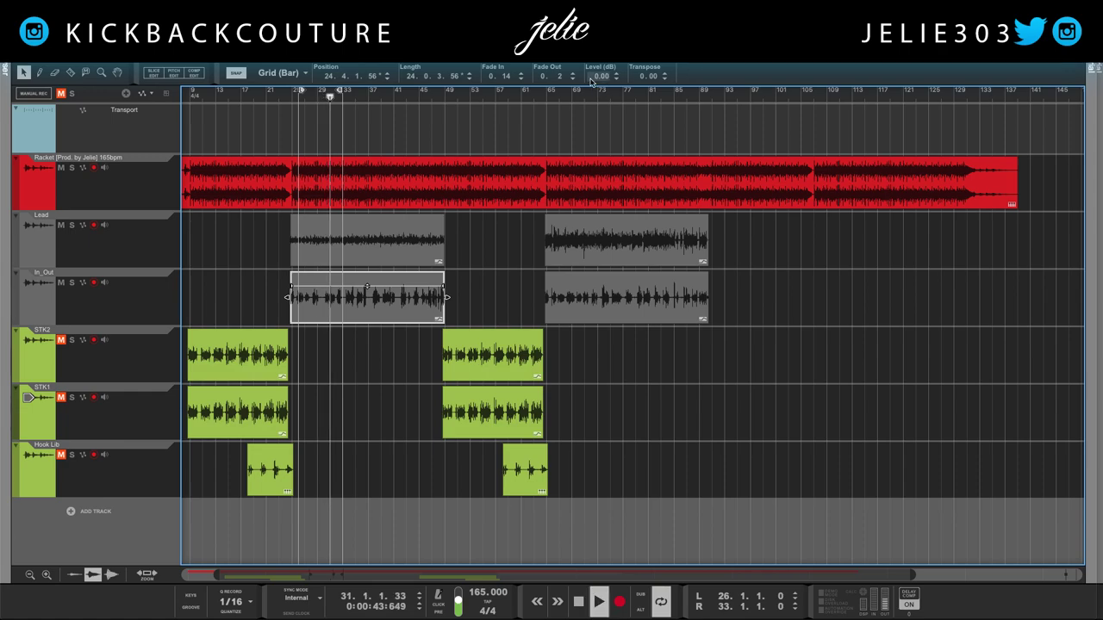
drag(595, 78, 592, 110)
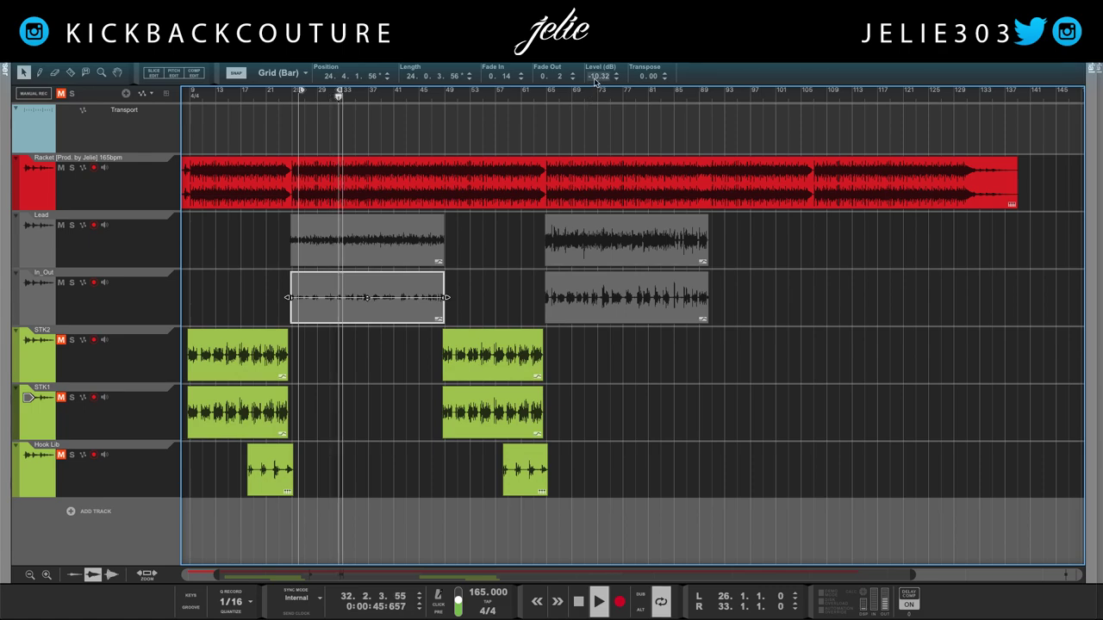
double_click(594, 81)
drag(595, 77, 603, 278)
key(Return)
key(space)
Step: Play the loop with the mixer meters shown, and compare the In_Out vocal with the Lead track muted and unmuted
scroll(705, 178, down, 3)
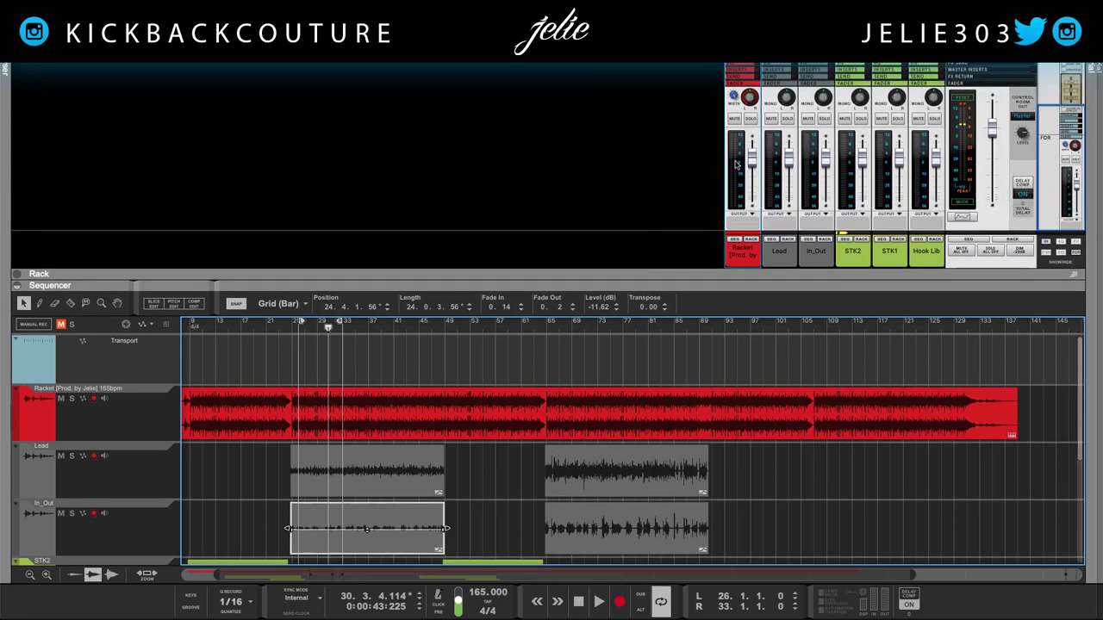
scroll(401, 444, down, 1)
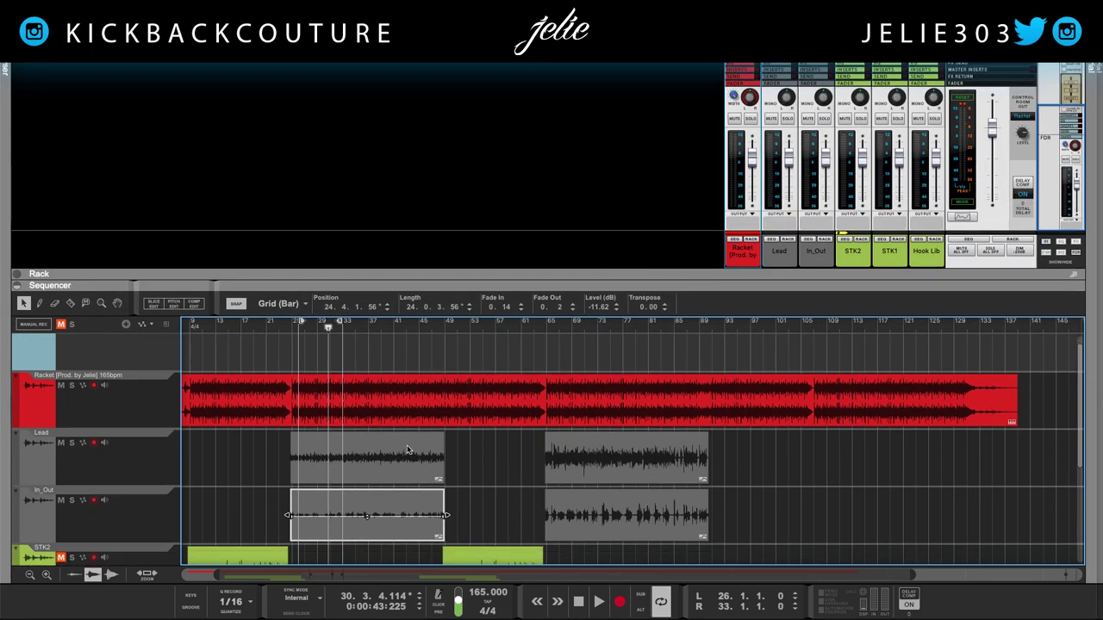
key(space)
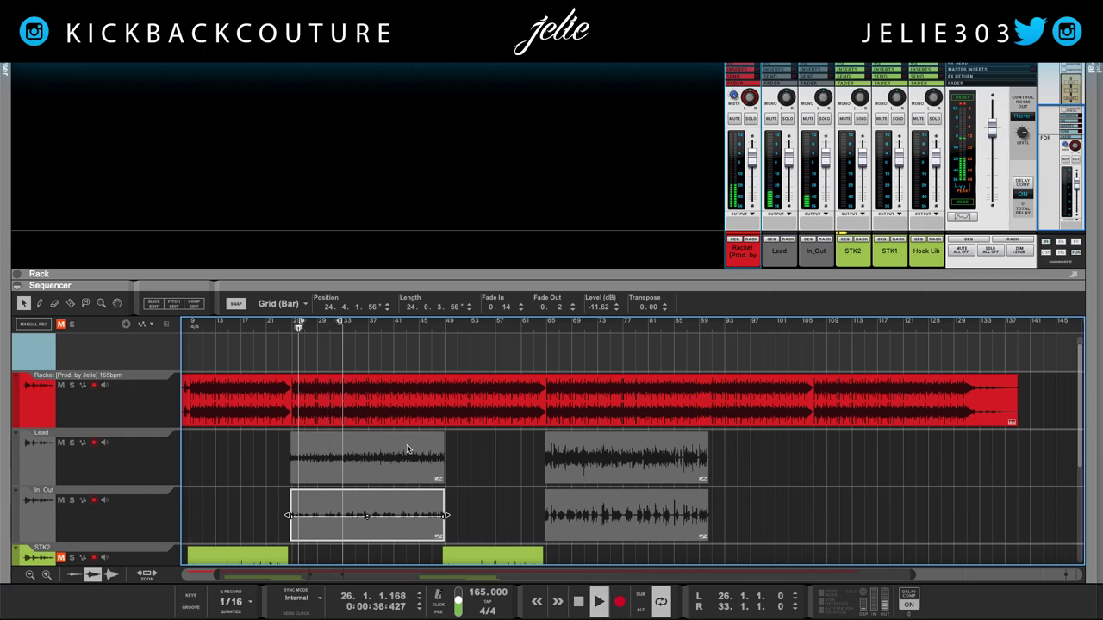
double_click(593, 307)
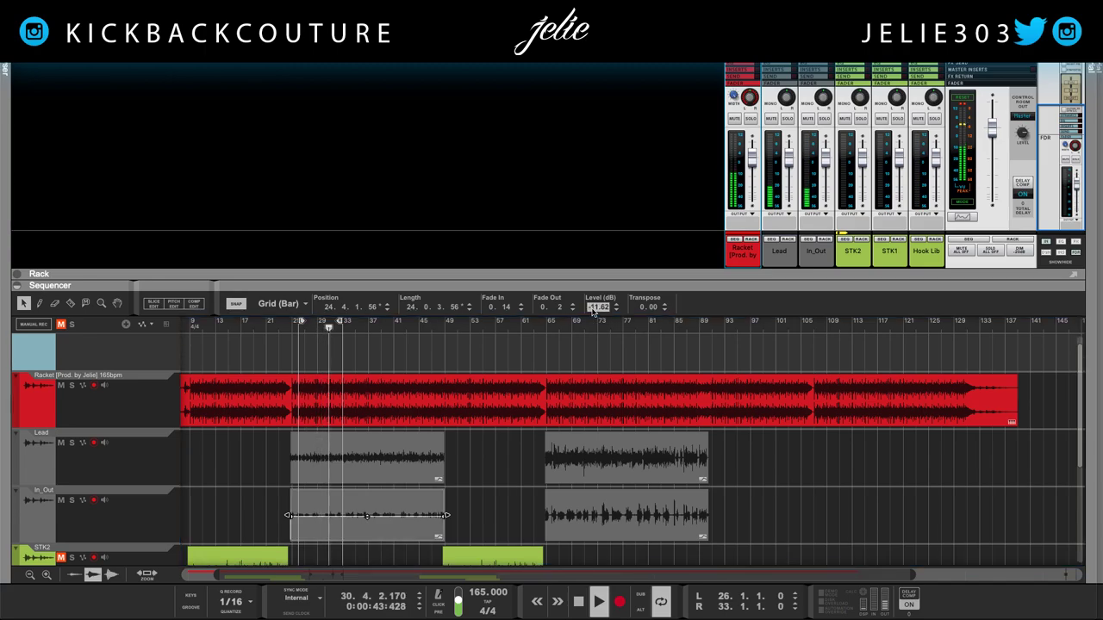
key(Return)
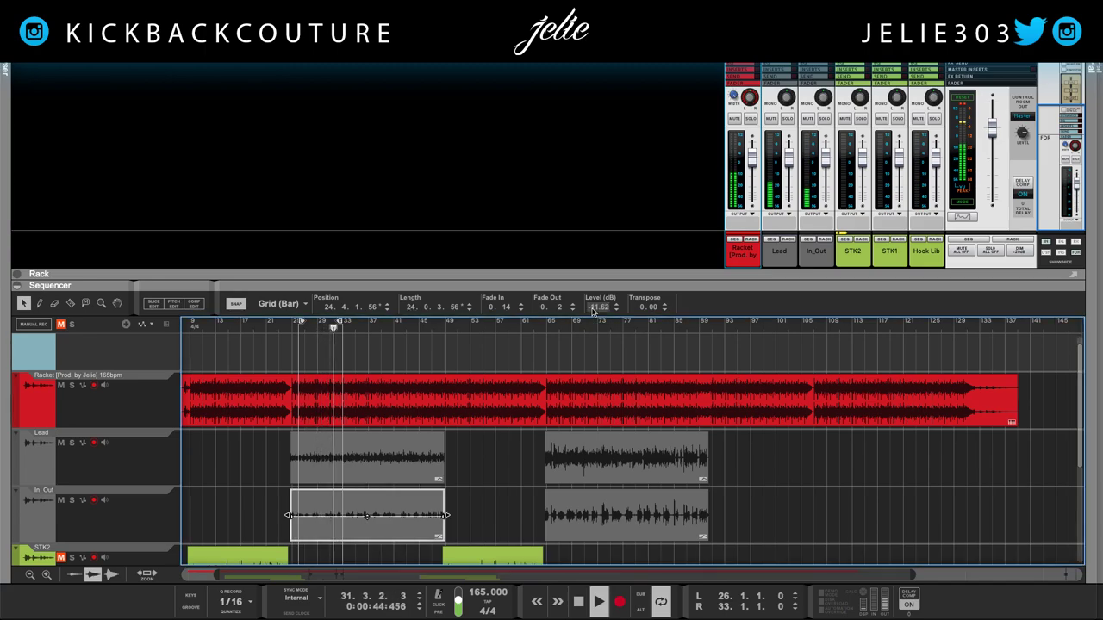
click(62, 445)
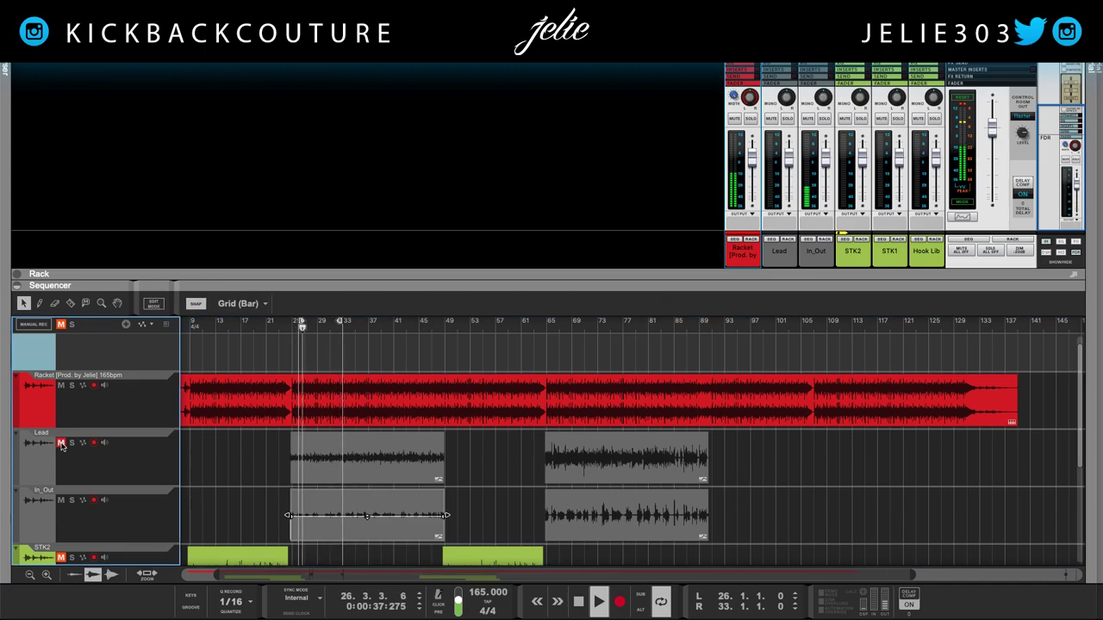
scroll(320, 500, down, 3)
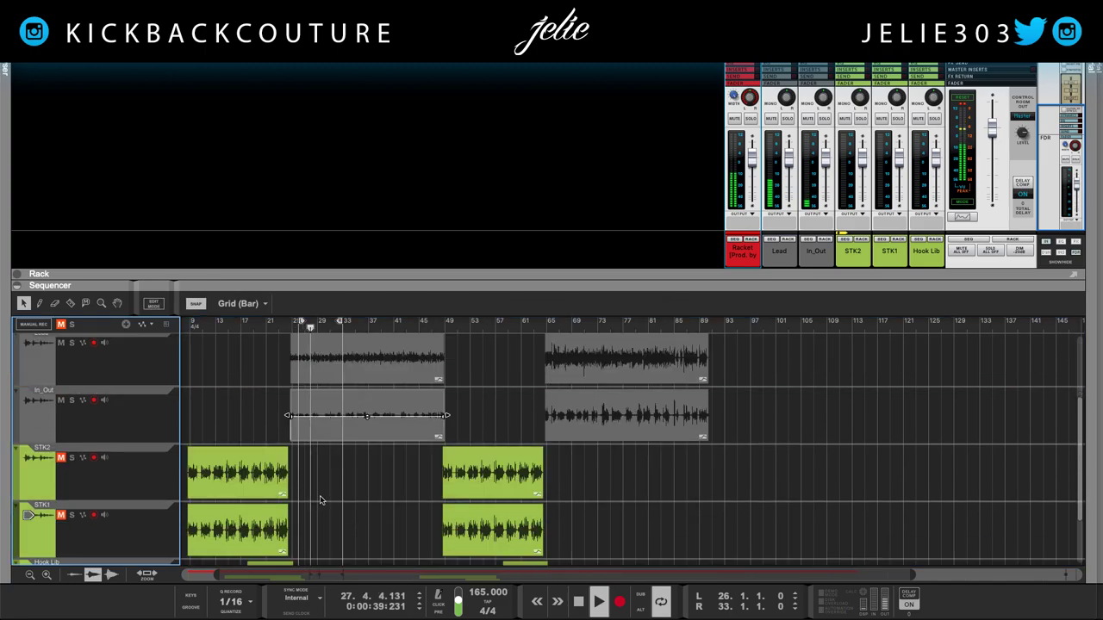
Step: Set the loop to the first STK2 clip and unmute the STK2 and STK1 tracks
scroll(308, 488, left, 2)
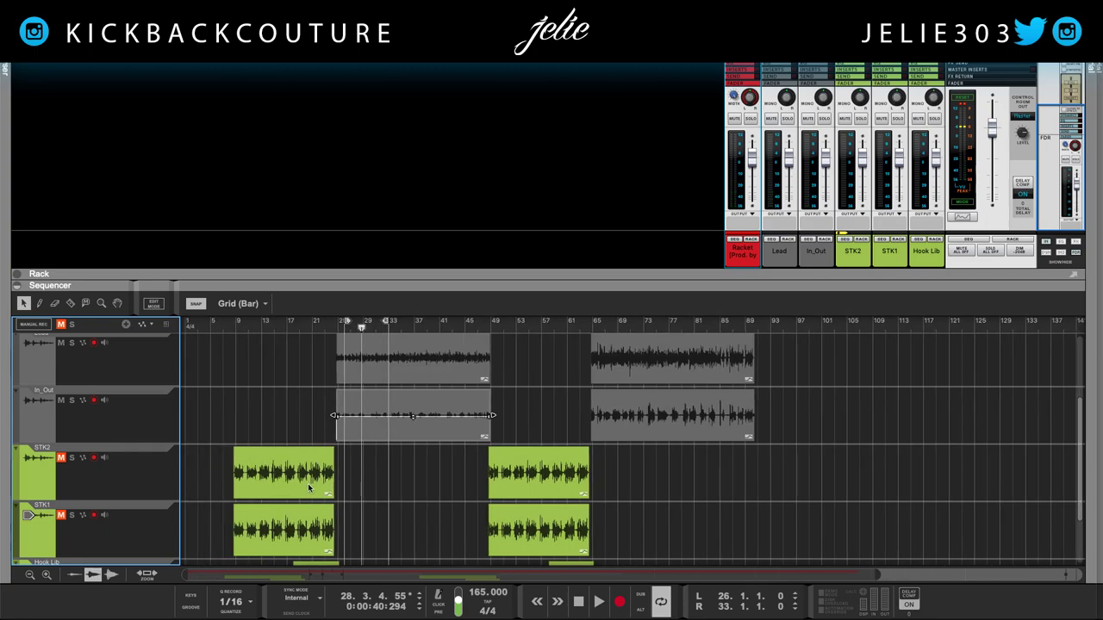
scroll(308, 489, down, 3)
scroll(297, 484, up, 1)
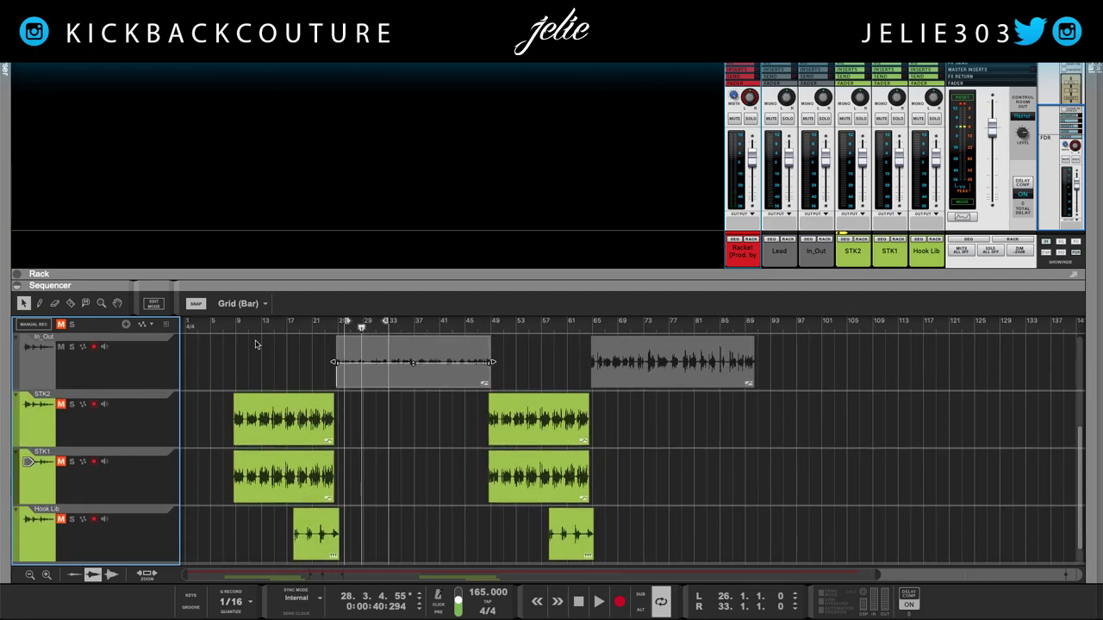
alt+click(239, 325)
ctrl+alt+click(336, 324)
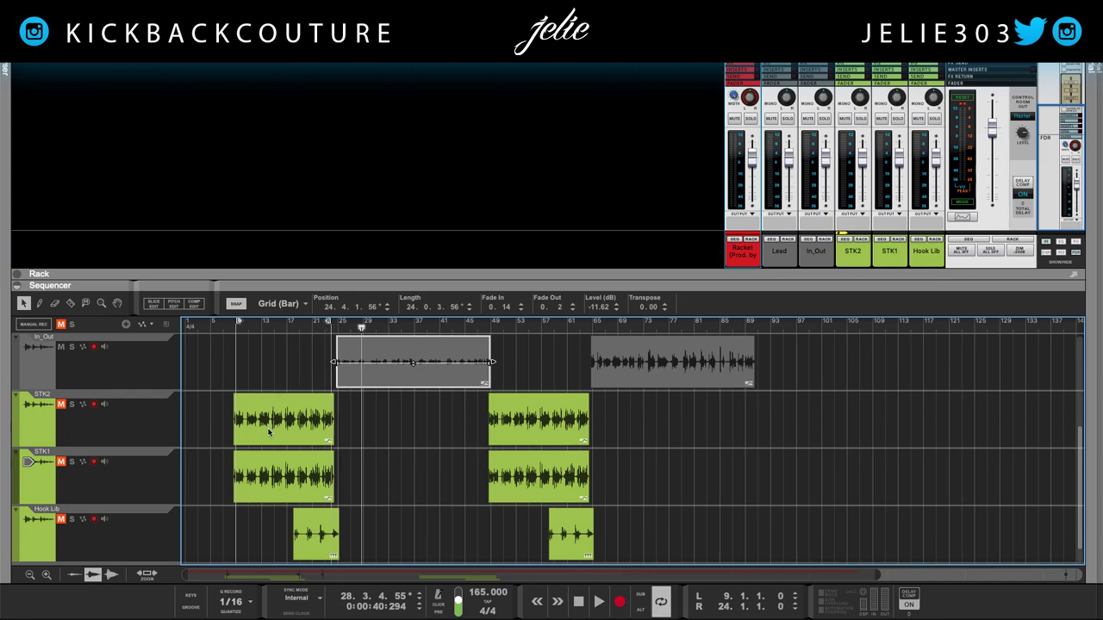
right_click(268, 436)
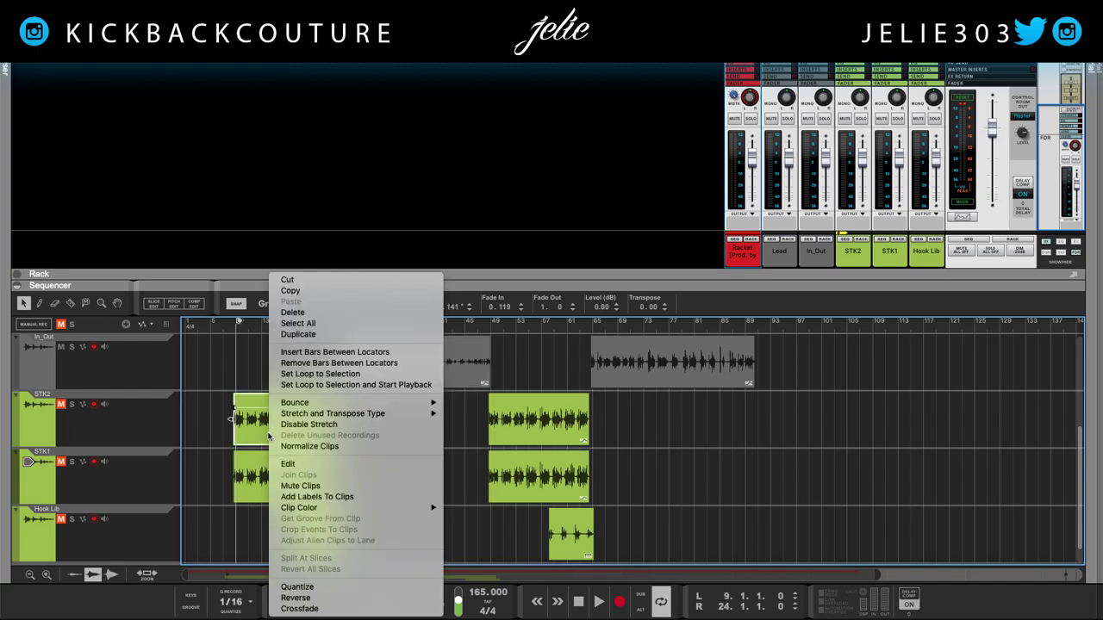
click(314, 374)
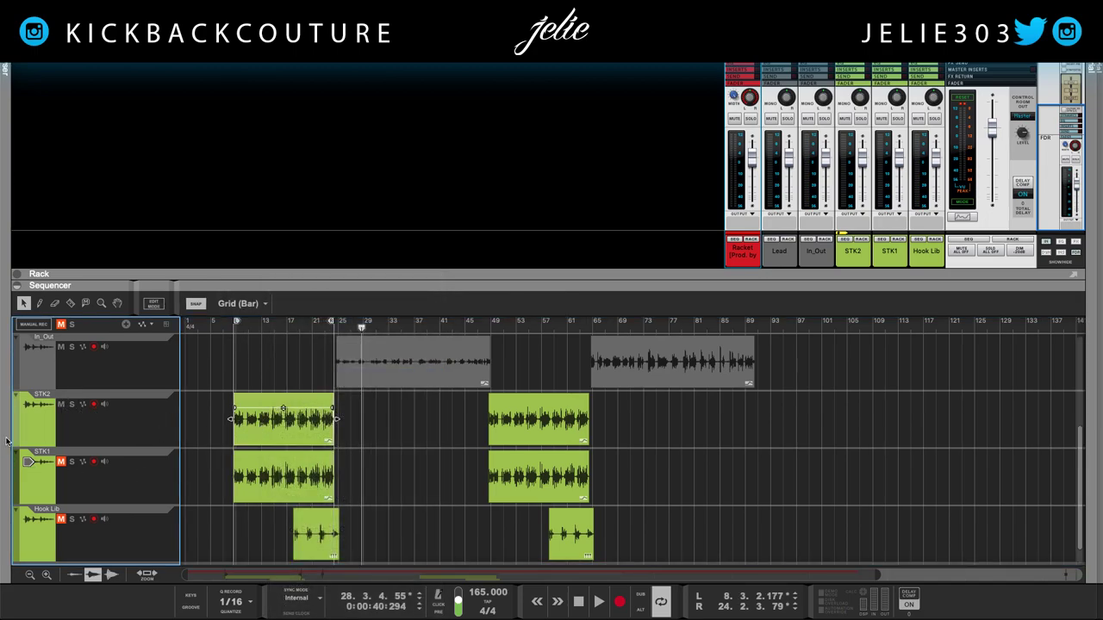
click(61, 463)
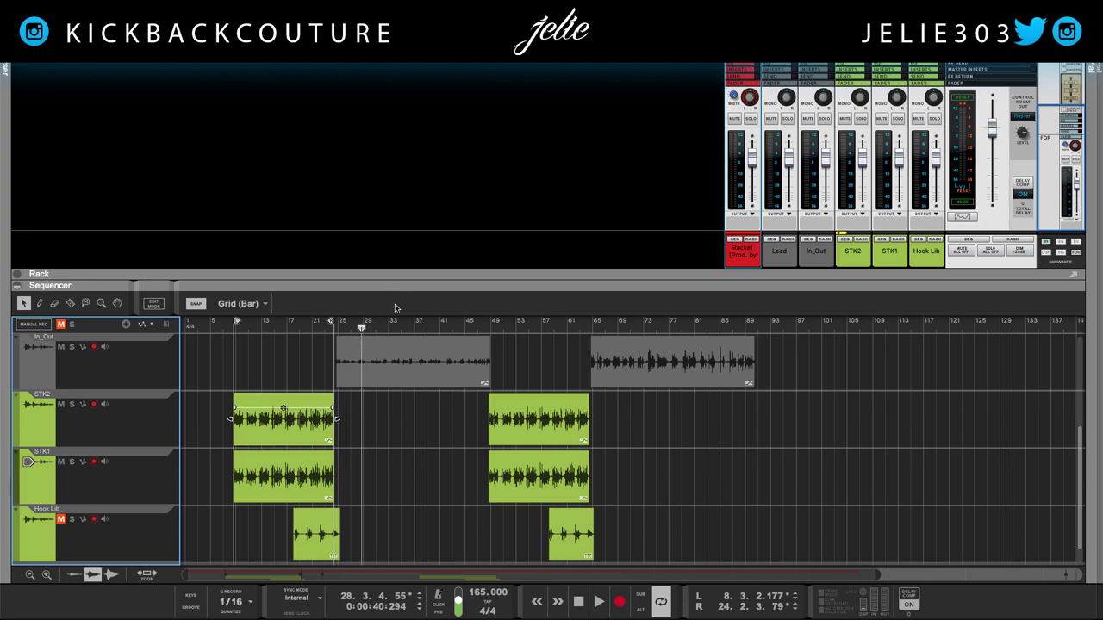
Step: Reveal the rack devices and pan the STK2 track fully left to -100
drag(417, 291, 417, 468)
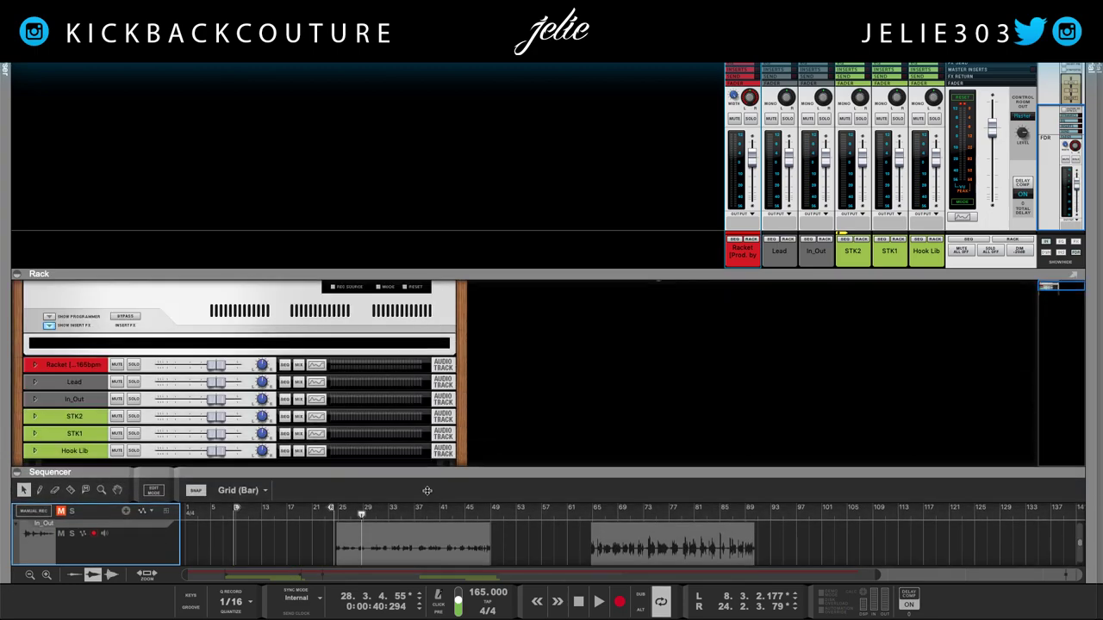
click(262, 401)
click(291, 416)
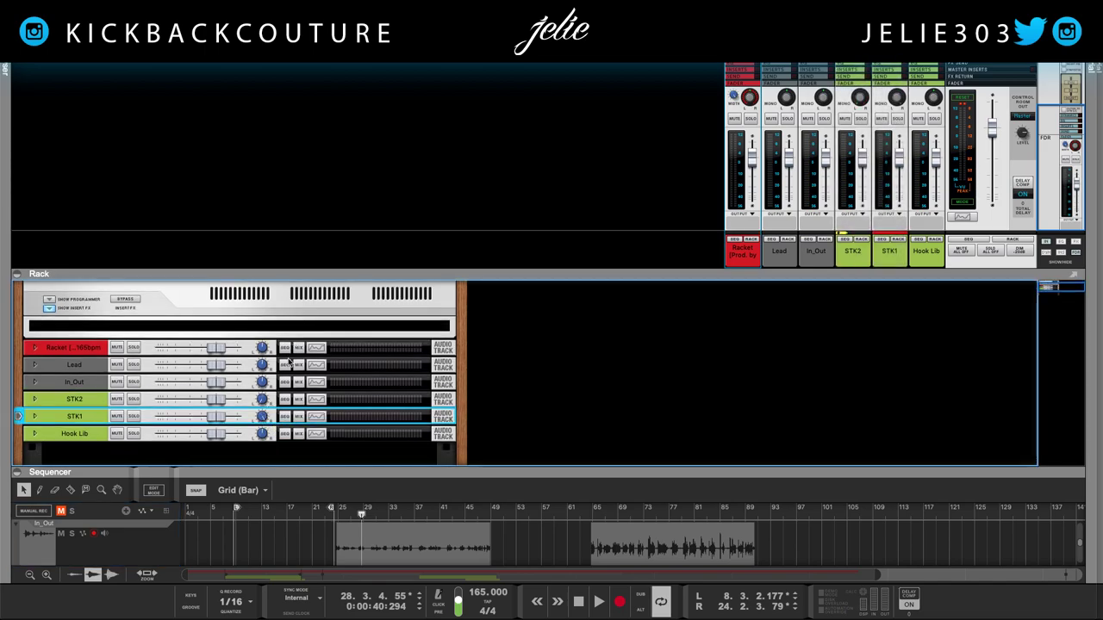
click(263, 400)
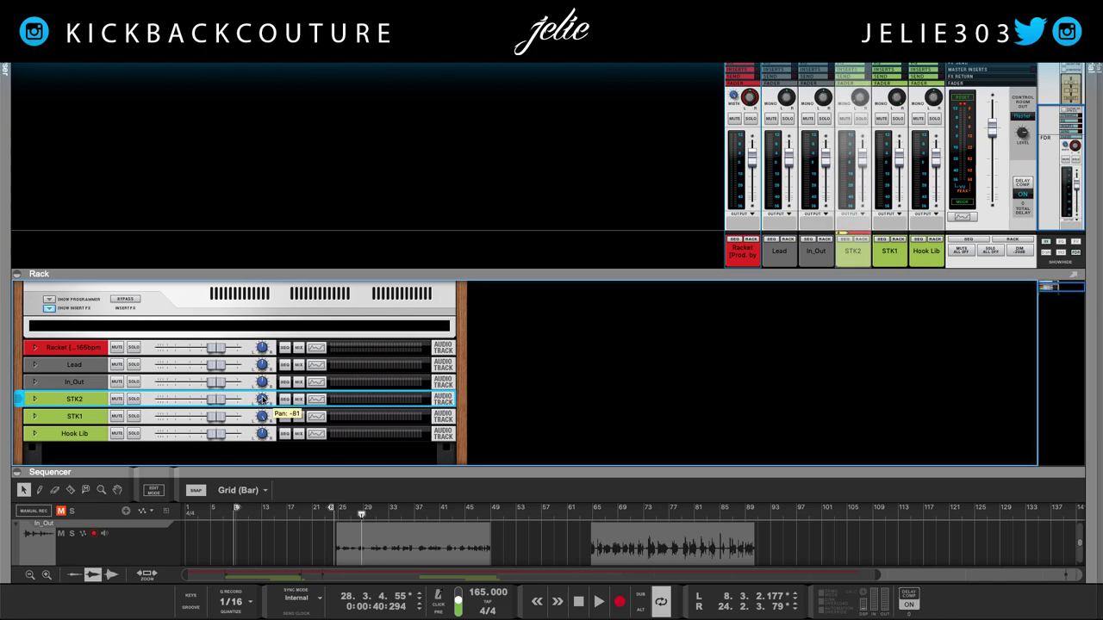
drag(262, 401, 264, 406)
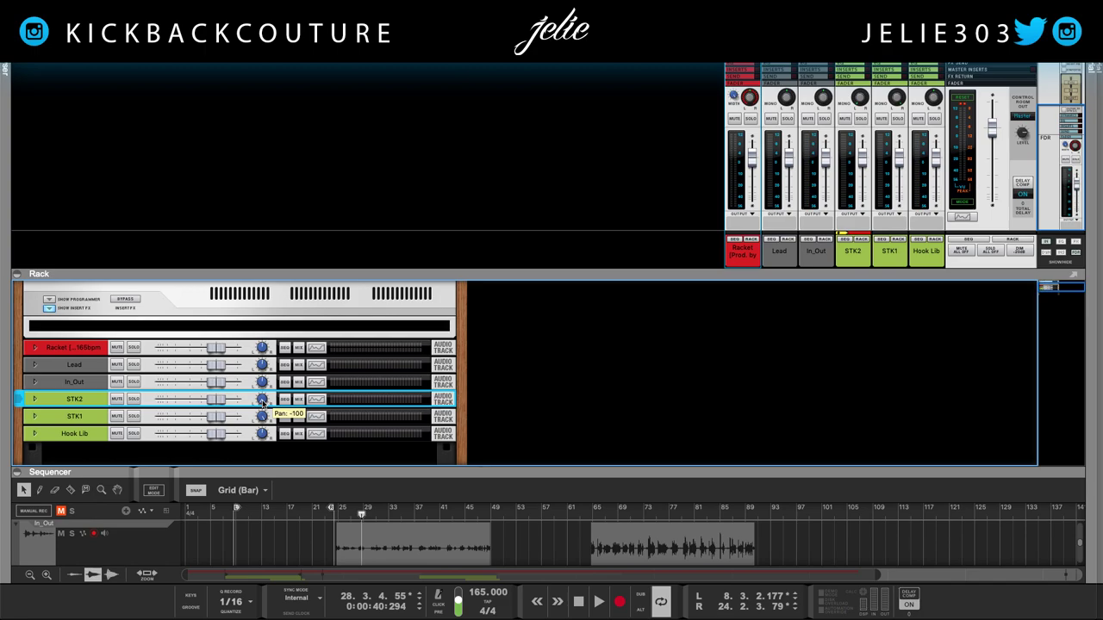
Step: Set the pan of STK2 to -75 and STK1 to 75, and return to the full sequencer view
scroll(262, 400, up, 2)
click(263, 417)
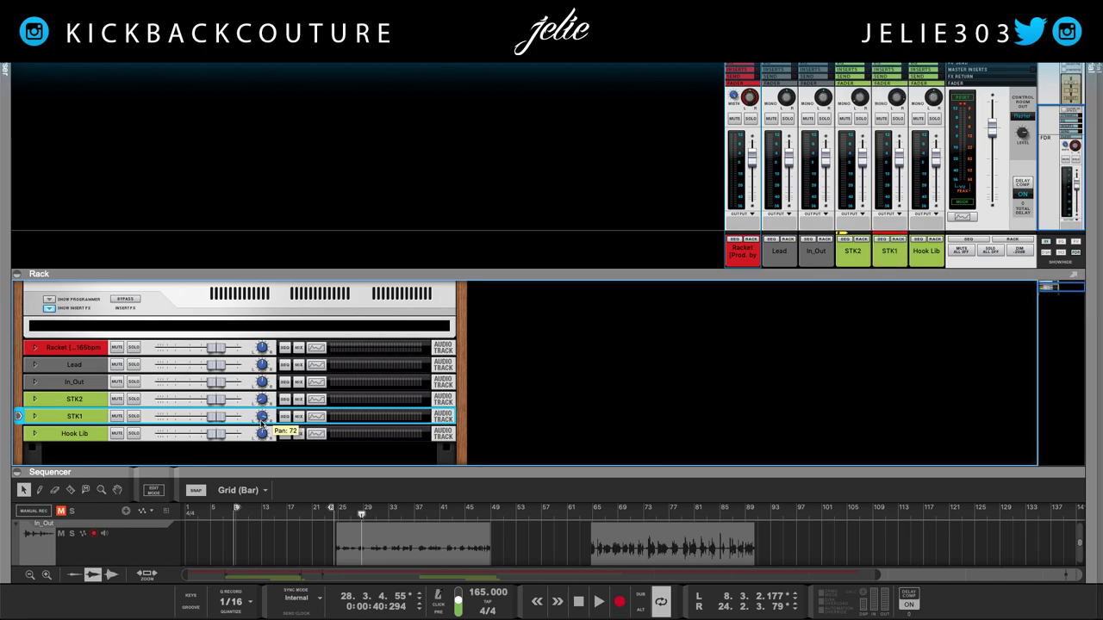
click(263, 400)
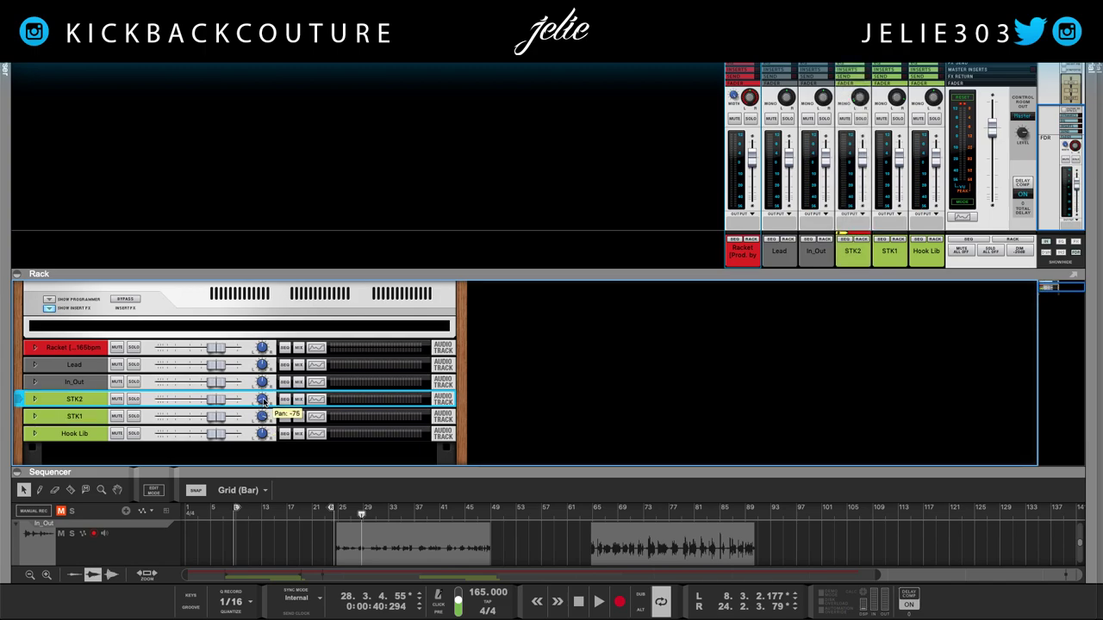
click(263, 417)
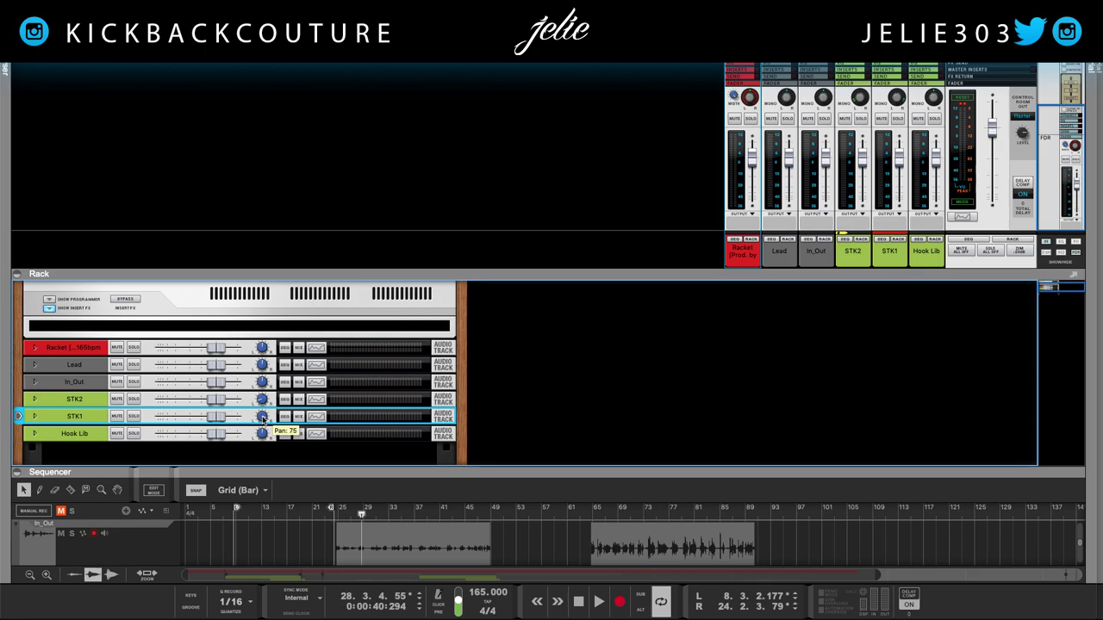
drag(293, 469, 298, 281)
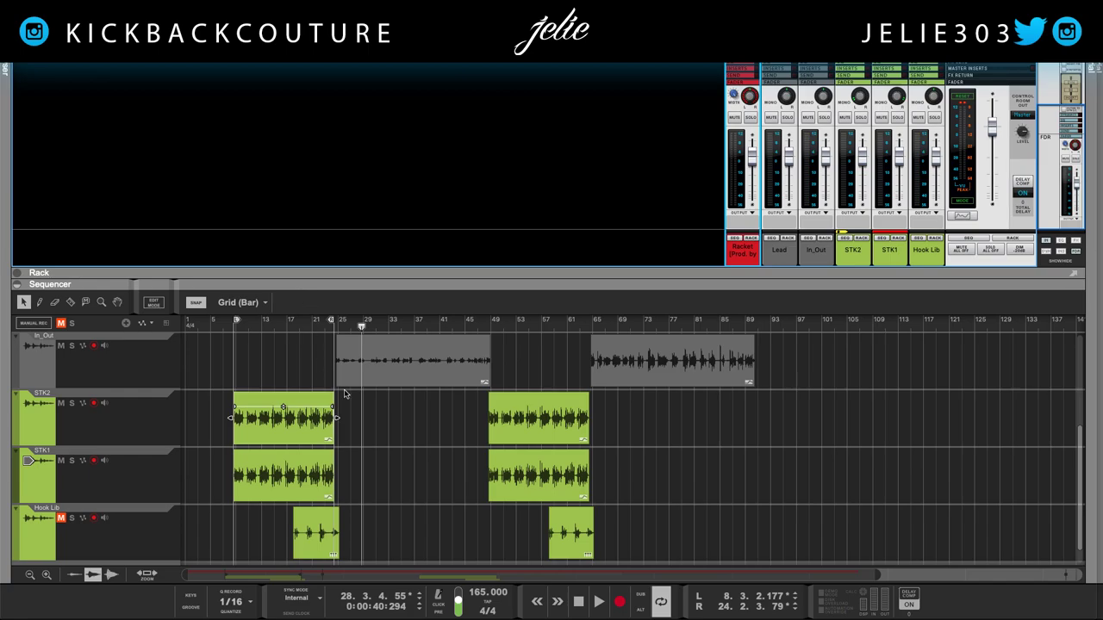
Step: Play the looped STK section from bar 9 and select all four STK2 and STK1 clips
click(237, 325)
key(space)
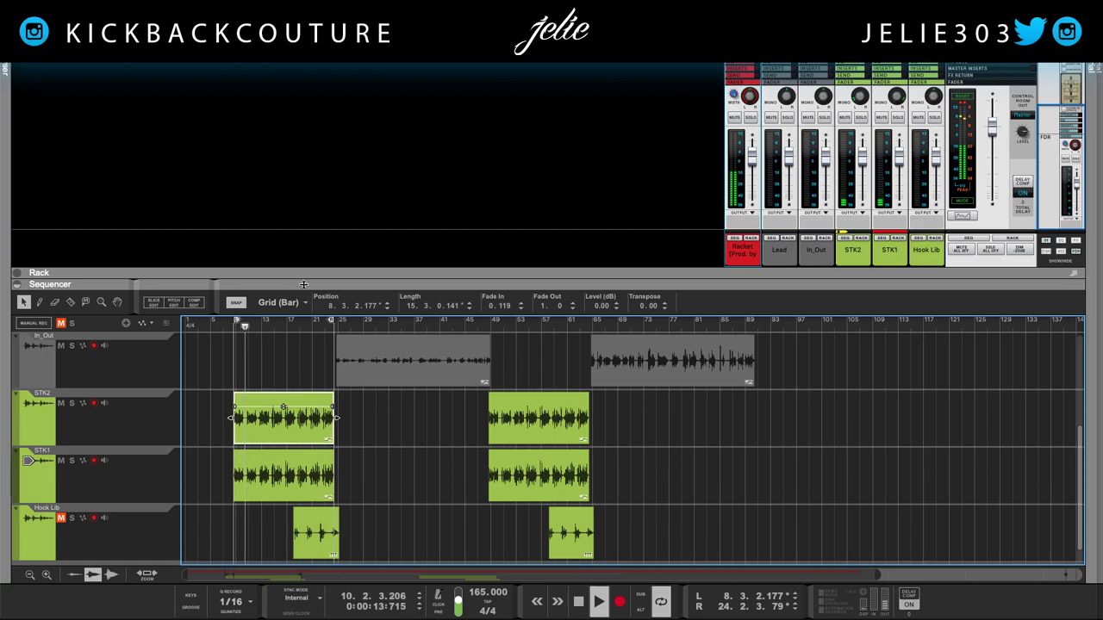
drag(217, 389, 545, 462)
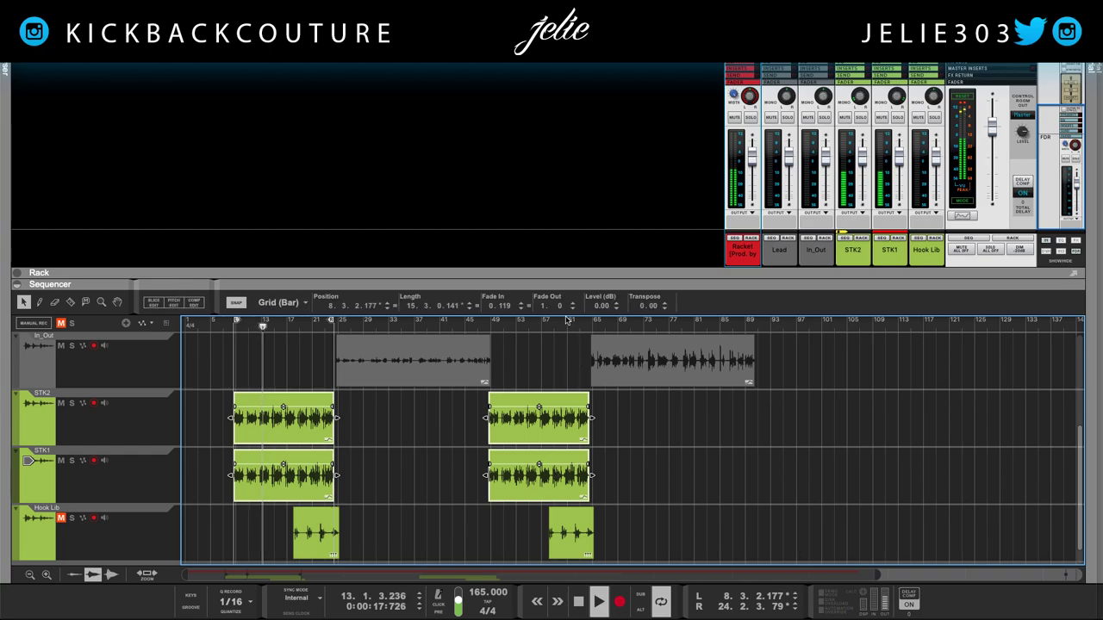
key(space)
Step: Match the levels of both Lead clips at -6.96 dB and both In_Out clips at -11.62 dB
scroll(521, 400, up, 5)
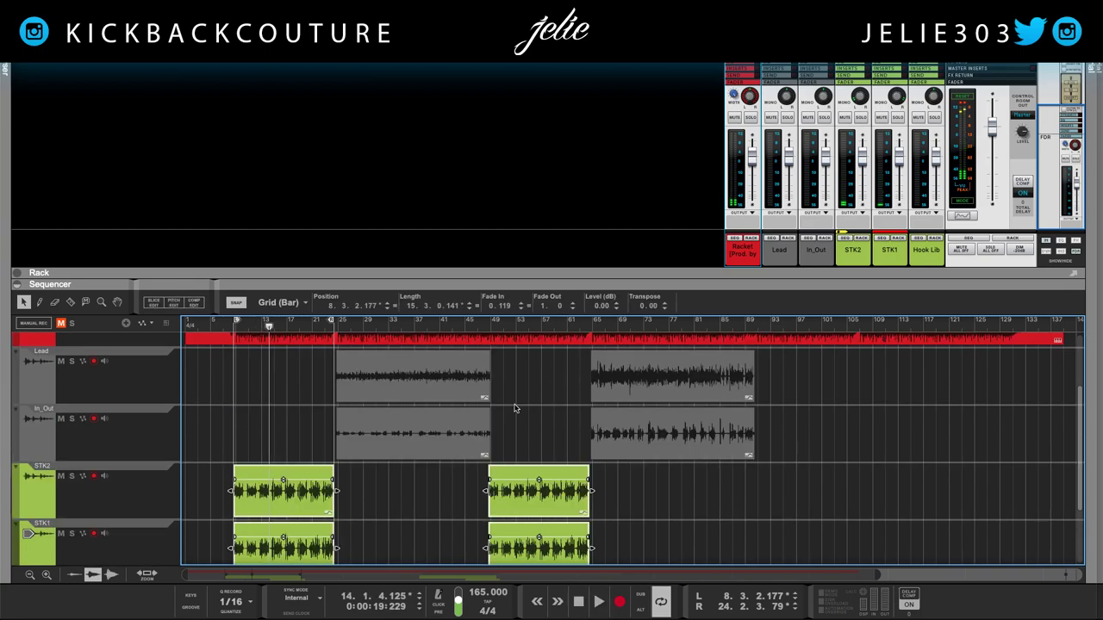
drag(308, 369, 748, 401)
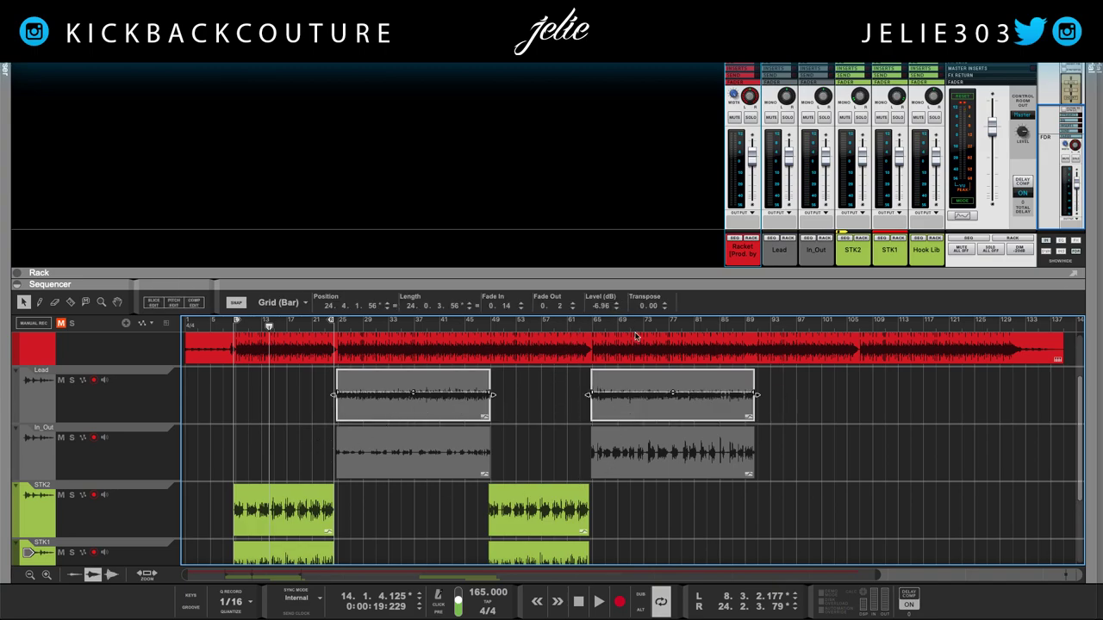
drag(795, 449, 341, 449)
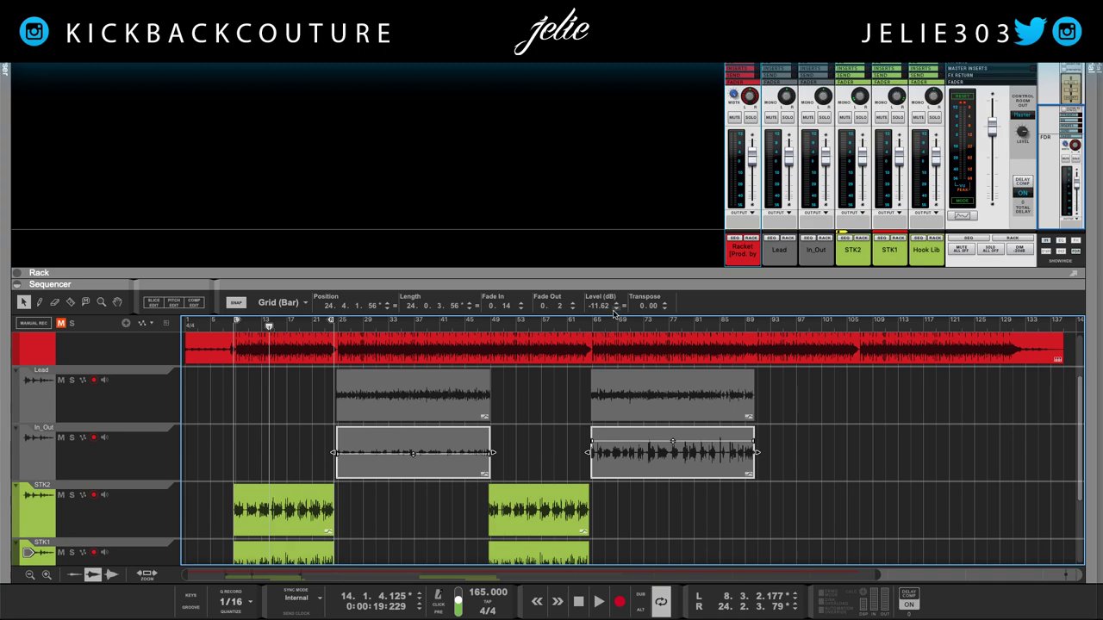
scroll(576, 487, down, 3)
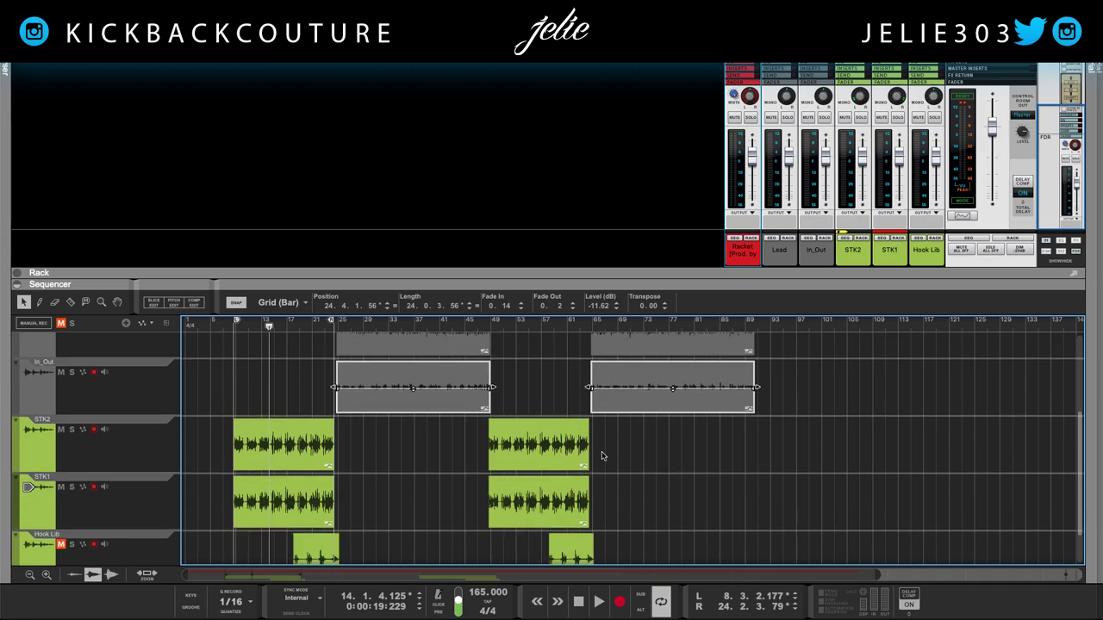
Step: Select all four STK2 and STK1 clips and lower their level to -10.11 dB while the loop plays
drag(594, 447, 255, 474)
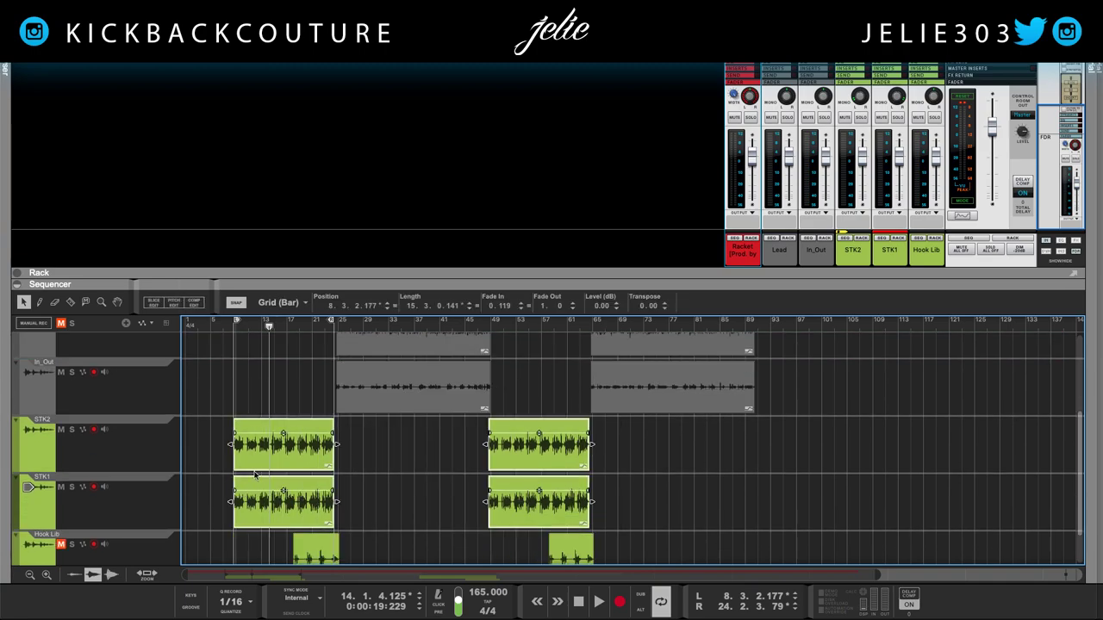
key(space)
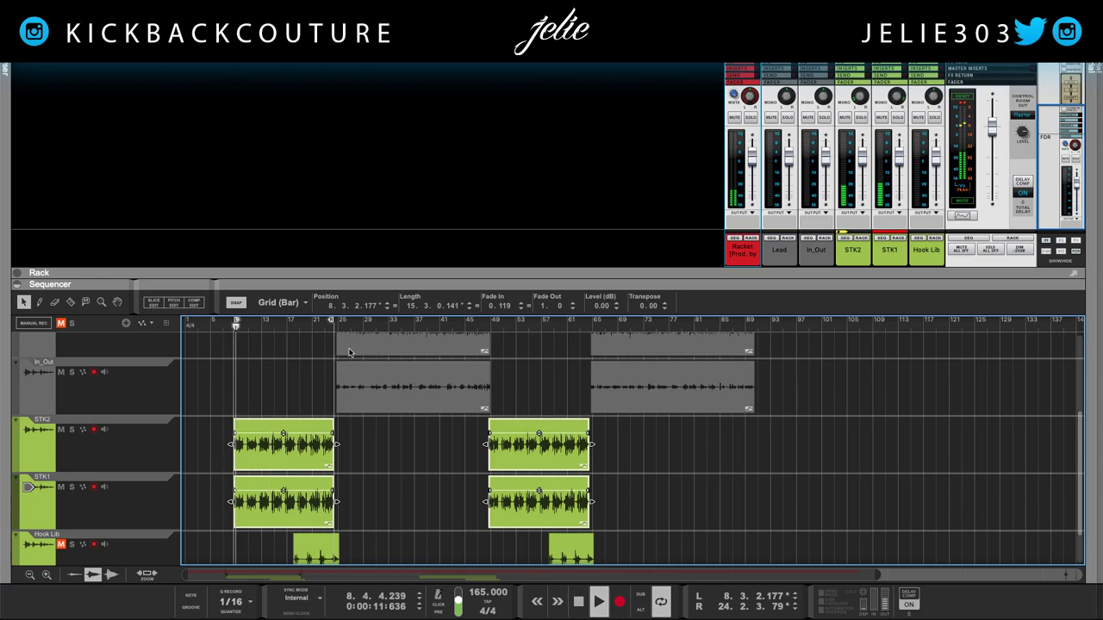
double_click(599, 307)
text(-3)
key(Return)
drag(597, 305, 596, 310)
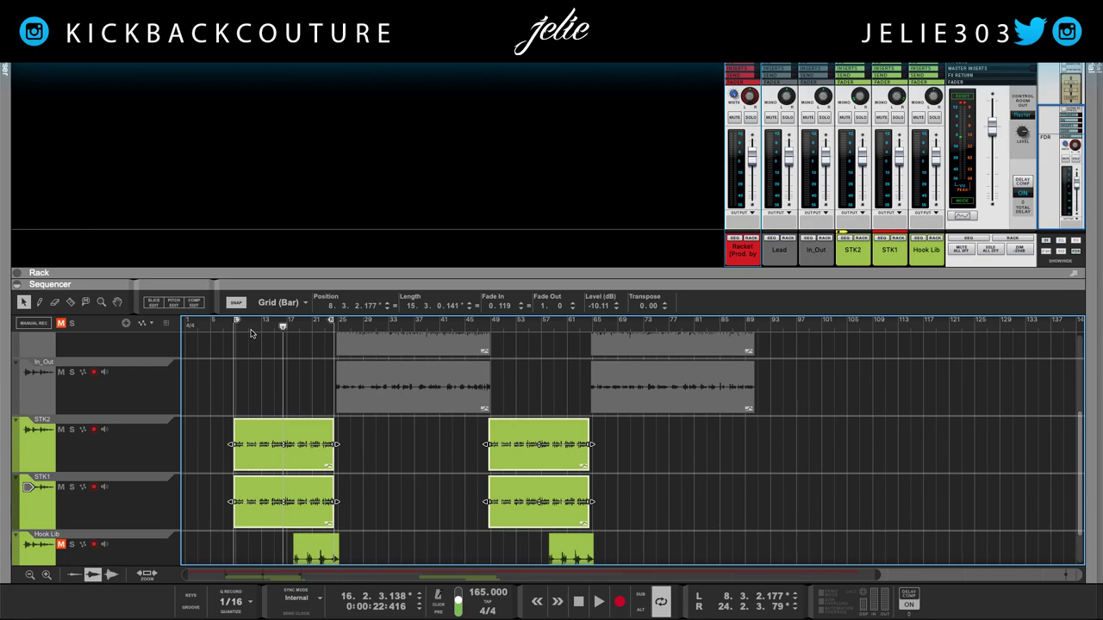
Step: Replay the loop from bar 9 and fine-tune the level of the STK2 and STK1 clips to -13.22 dB
click(238, 330)
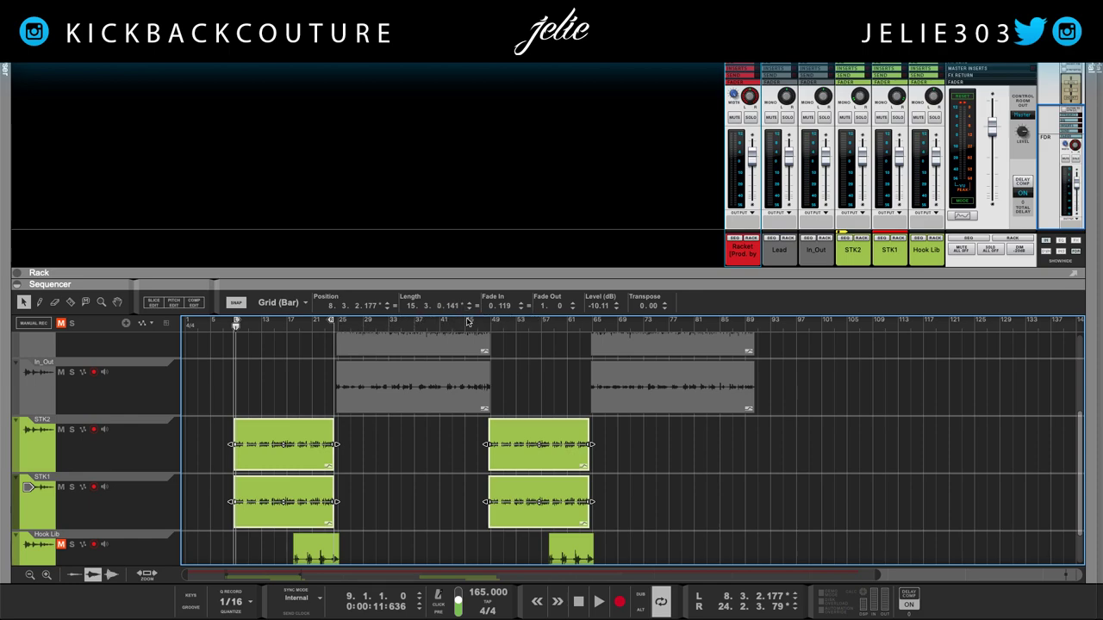
key(space)
drag(595, 307, 596, 312)
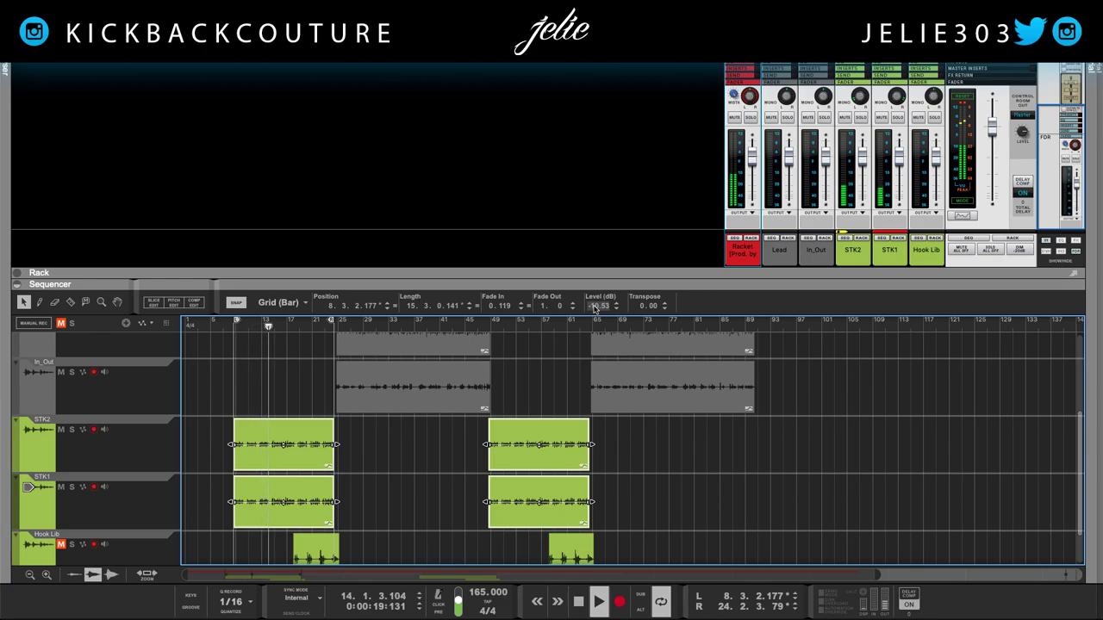
scroll(594, 310, down, 2)
scroll(596, 310, down, 7)
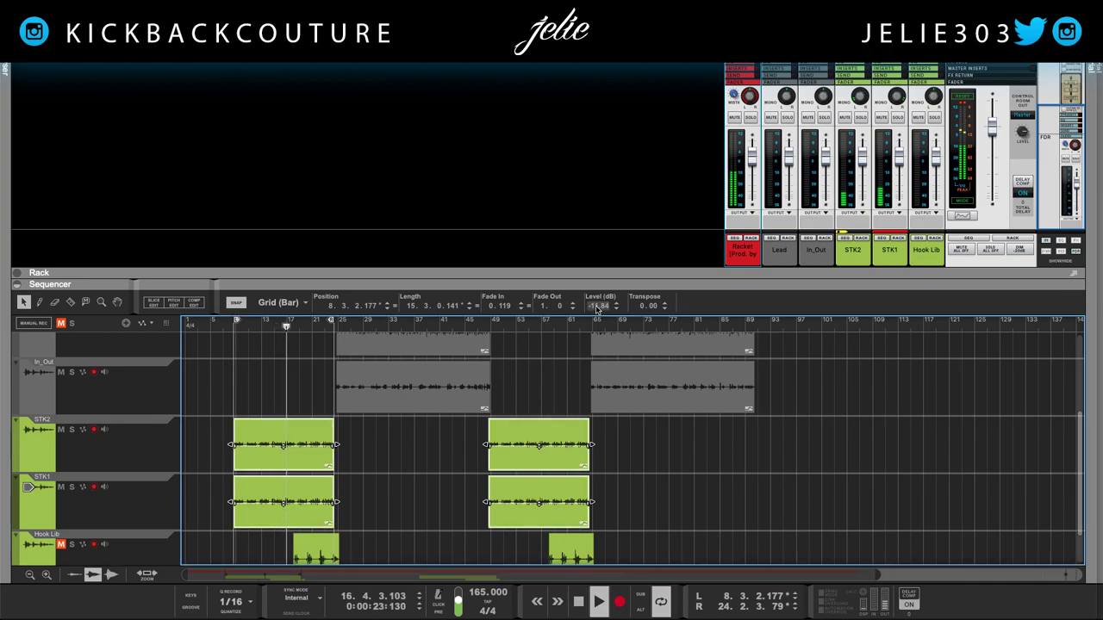
scroll(594, 310, up, 4)
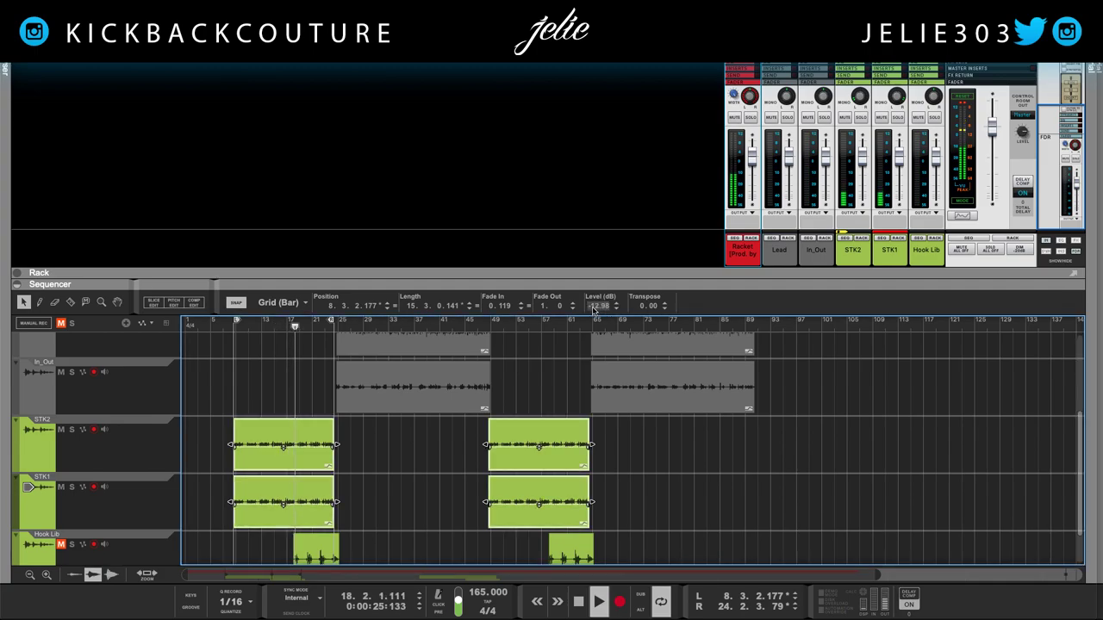
scroll(594, 310, down, 1)
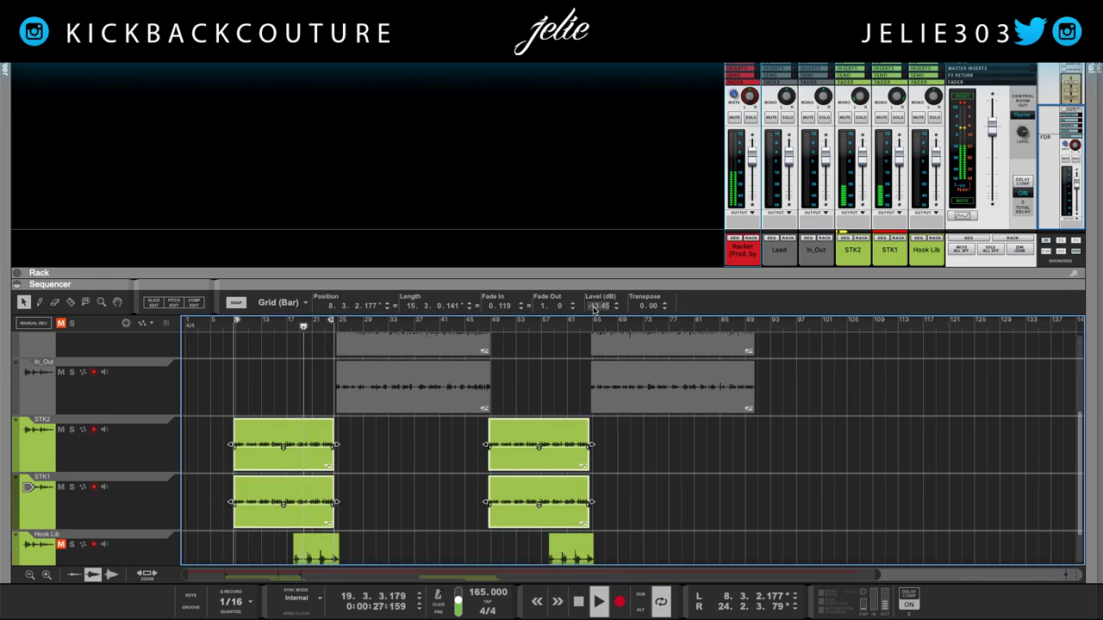
scroll(594, 310, up, 1)
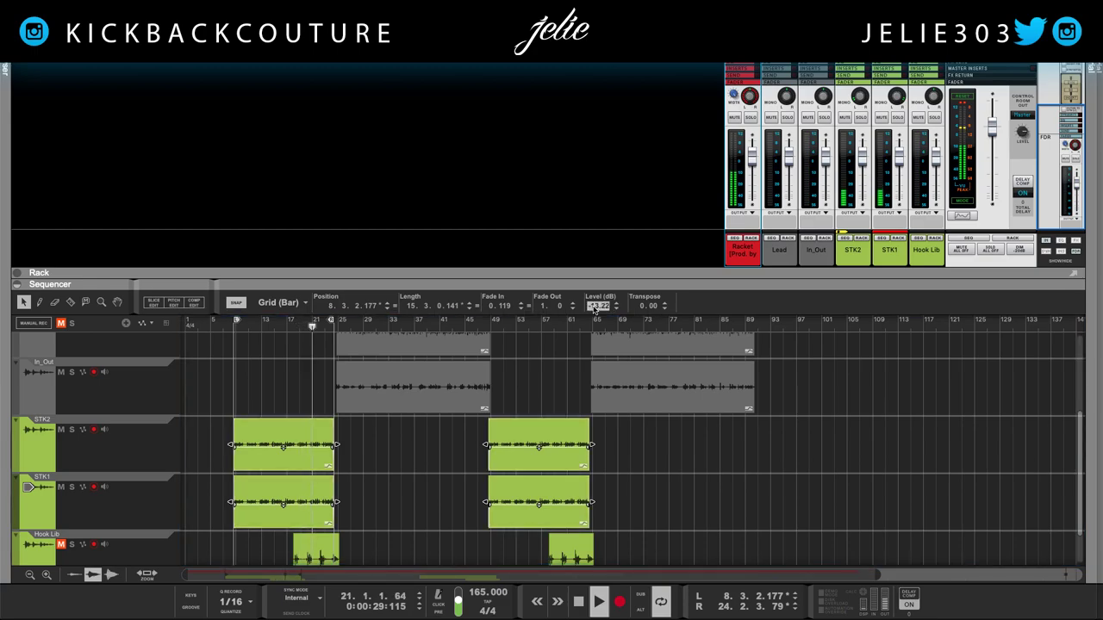
scroll(317, 427, down, 2)
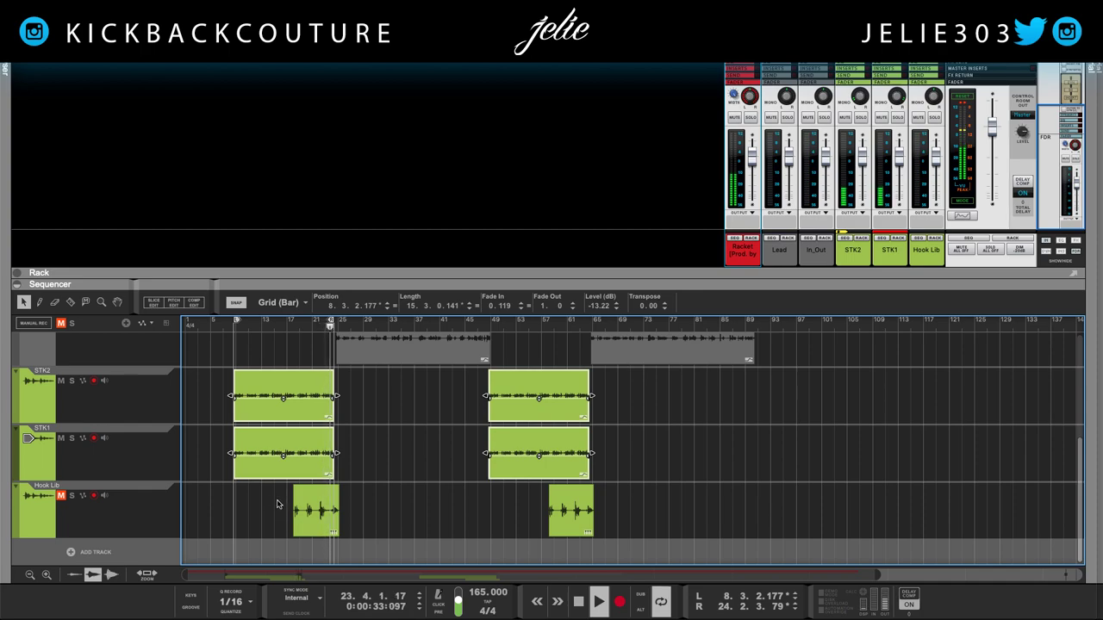
key(space)
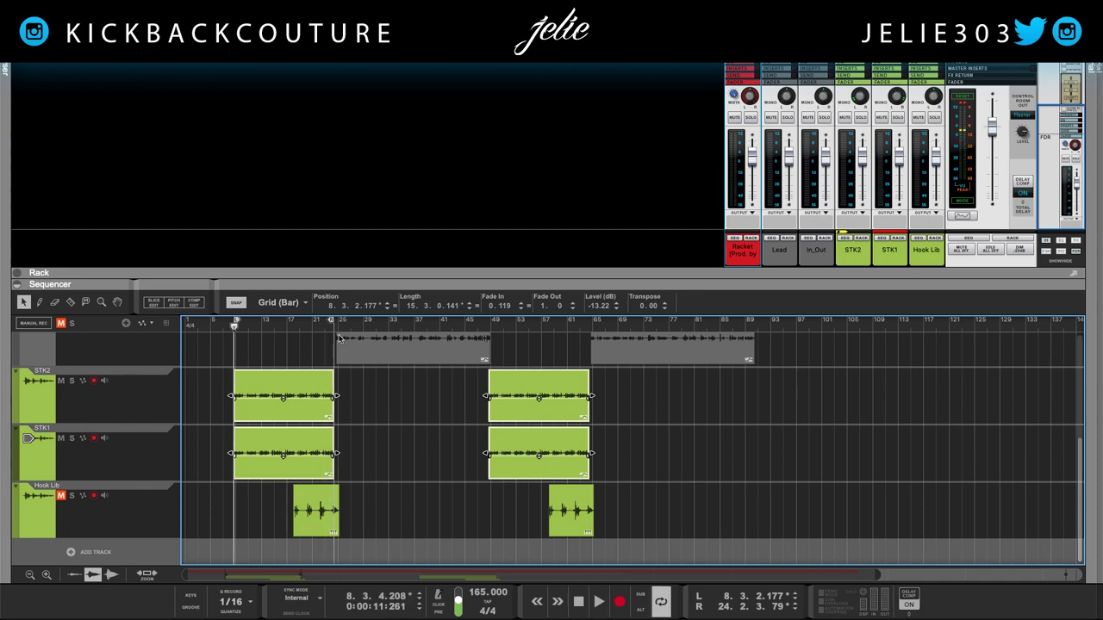
Step: Extend the loop's end to bar 30, and play the transitions into the second hook from bar 44 and into the second verse
drag(332, 323, 369, 323)
click(459, 320)
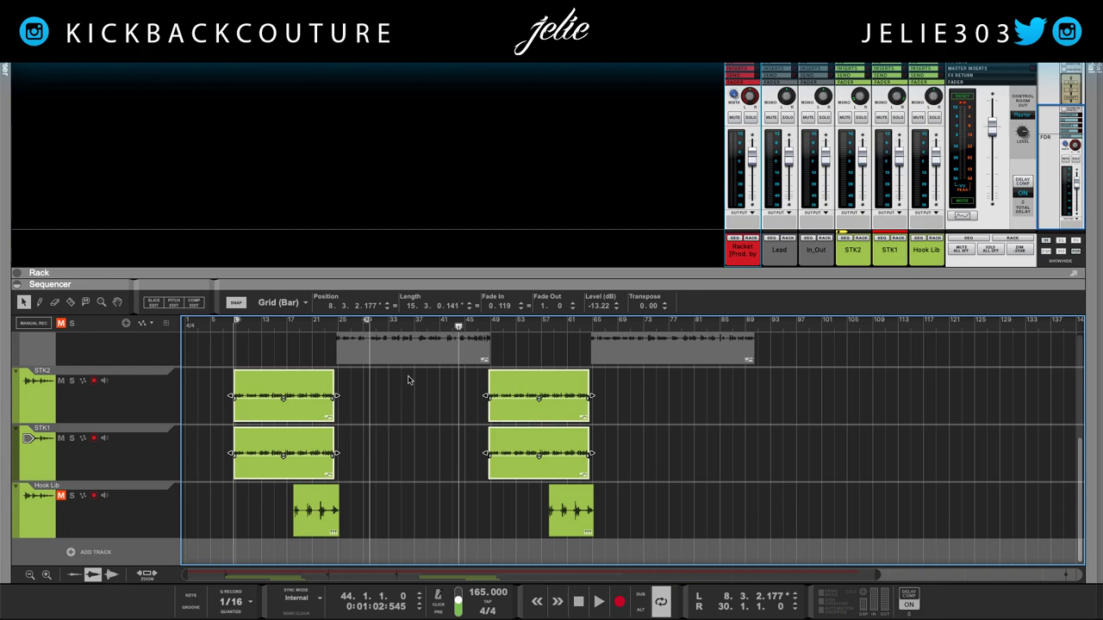
key(space)
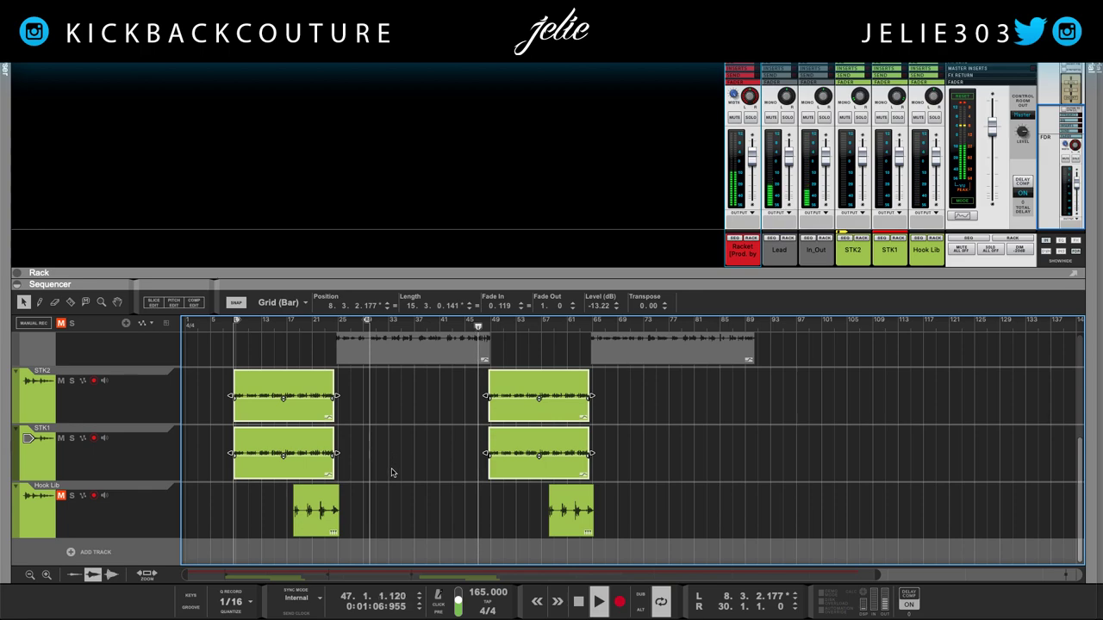
key(space)
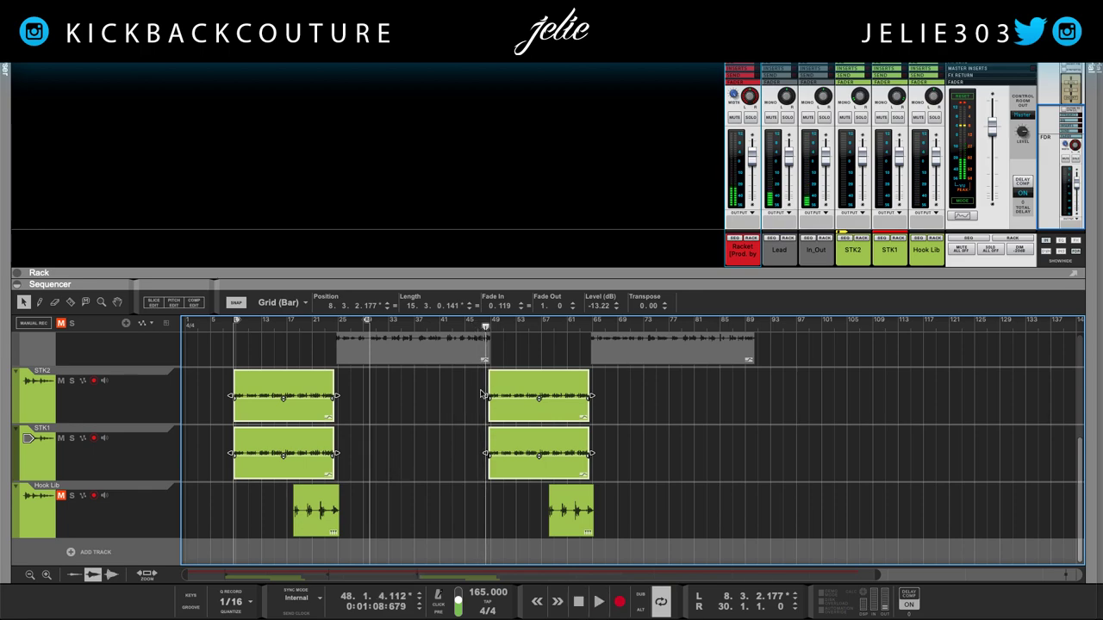
click(582, 324)
key(space)
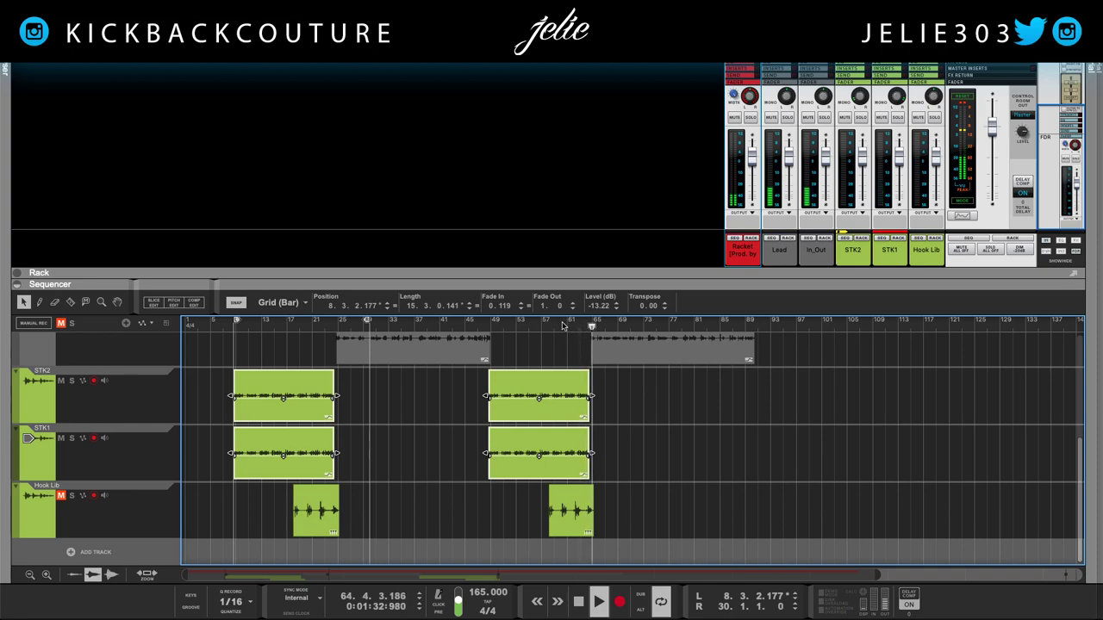
Step: Replay the second hook's transition into the verse from about bar 61 and raise the STK2 and STK1 clips to -12.06 dB
click(571, 324)
key(space)
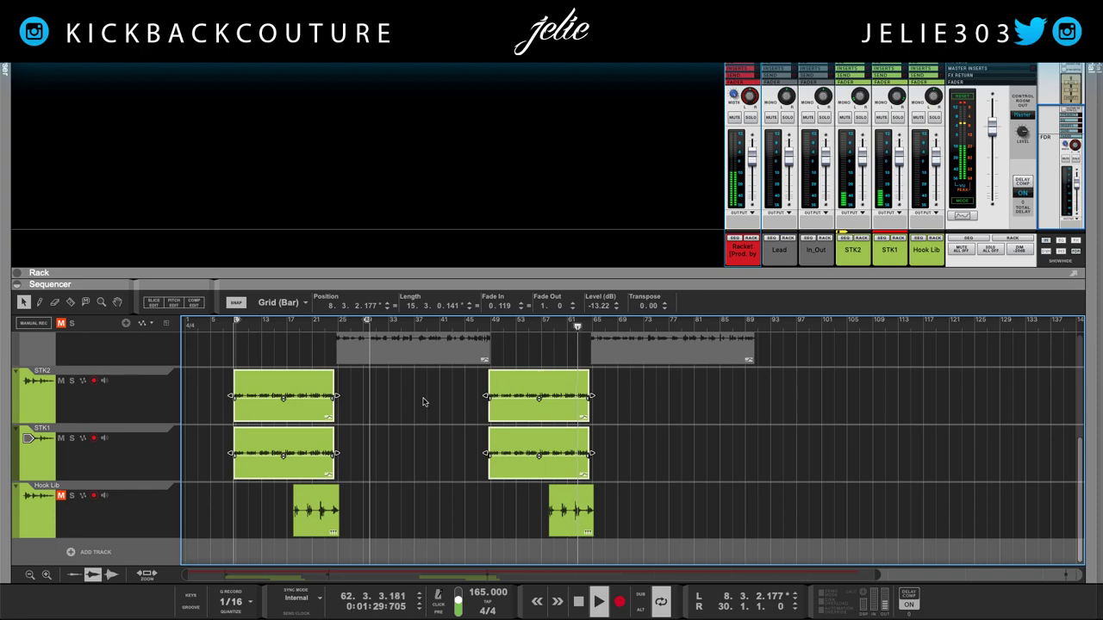
key(space)
drag(591, 312, 591, 308)
click(568, 324)
key(space)
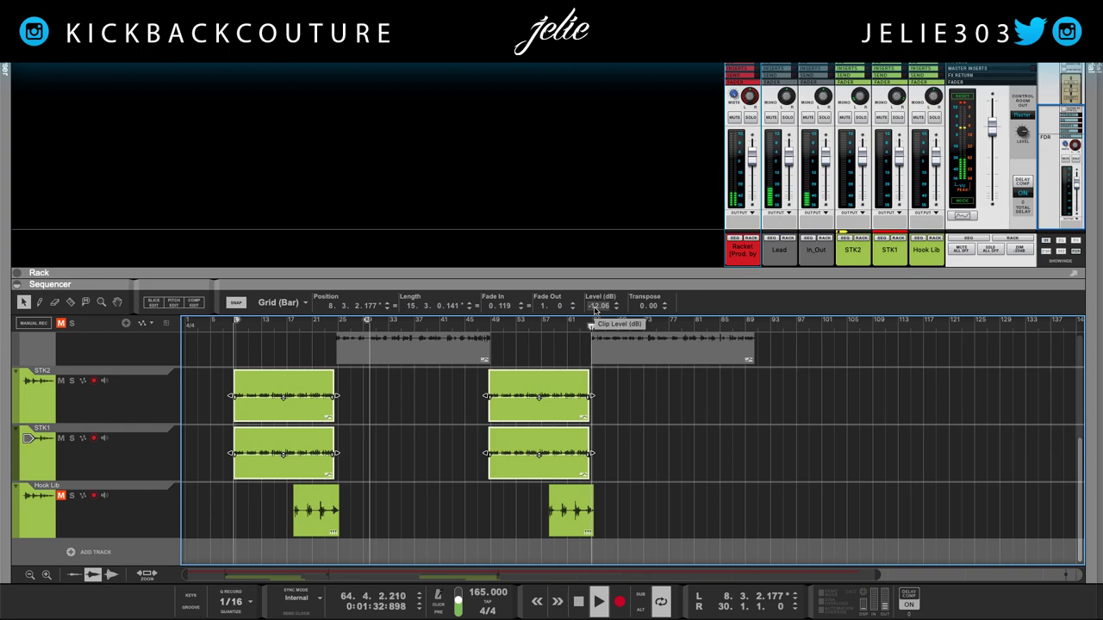
key(space)
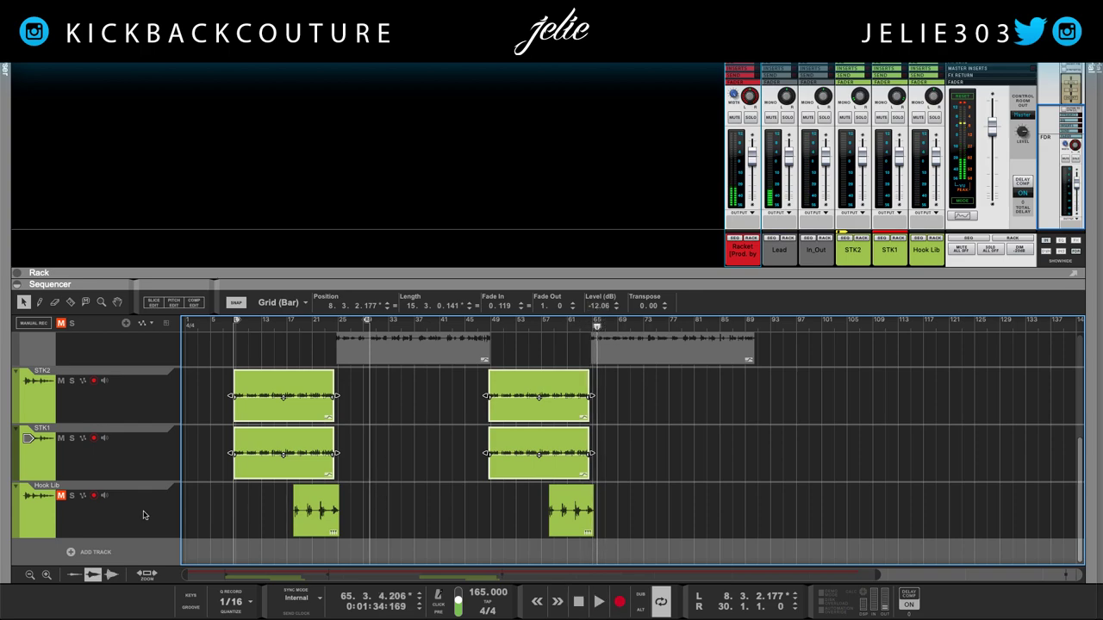
Step: Unmute the Hook Lib track and lower both of its clips to -13.22 dB while playing the end of the first hook
click(79, 505)
click(315, 324)
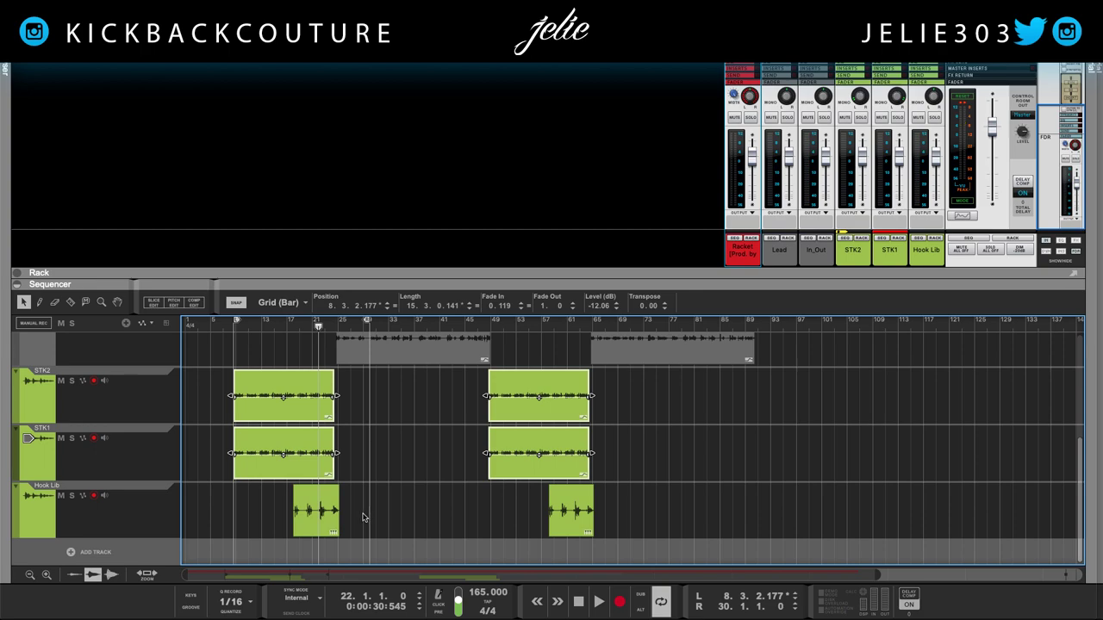
drag(652, 521, 268, 533)
drag(596, 306, 596, 352)
key(space)
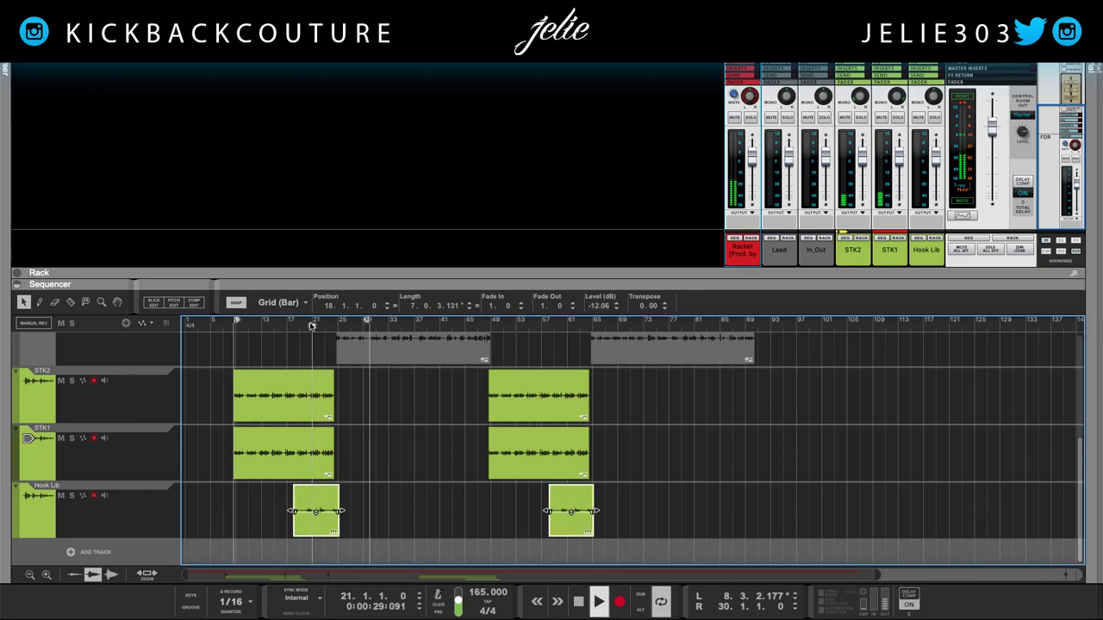
double_click(595, 308)
scroll(594, 308, down, 2)
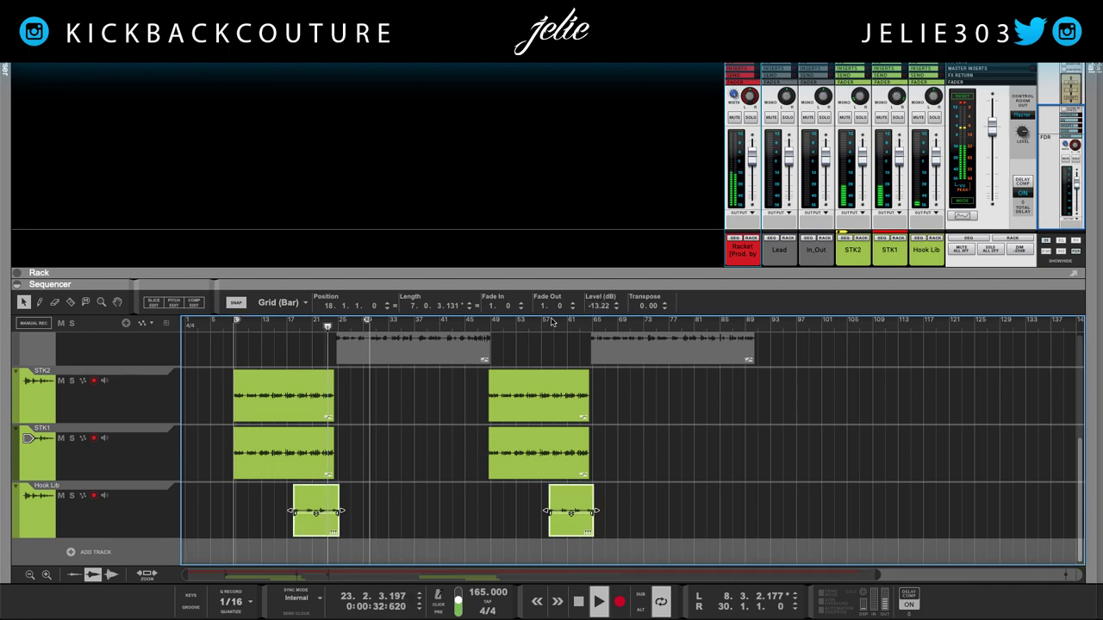
click(294, 326)
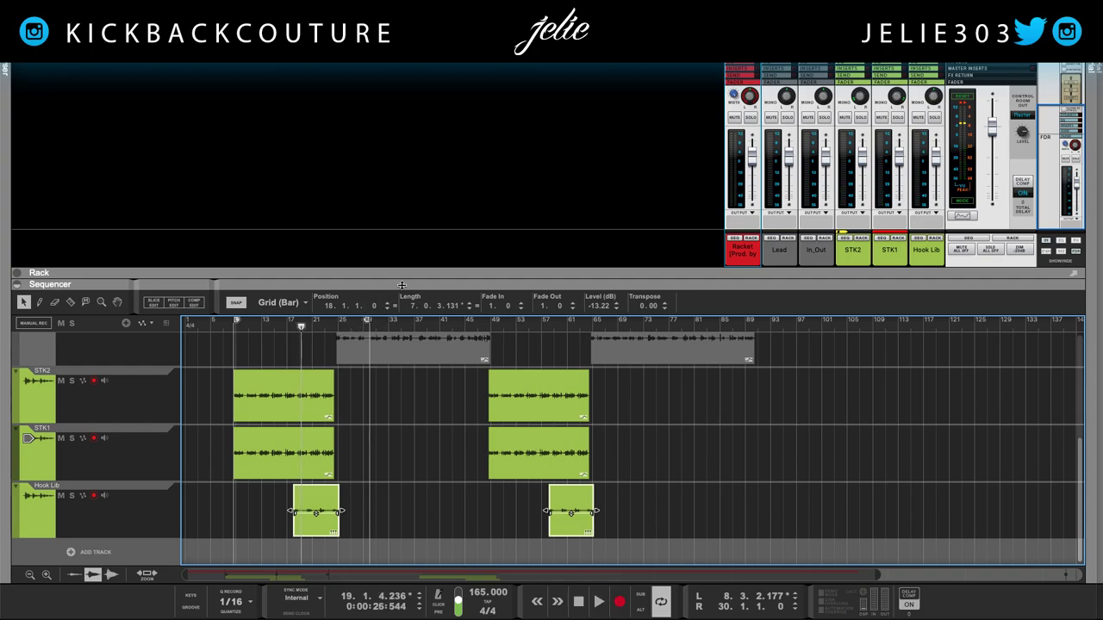
Step: Show the rack and move all six audio track devices into their own column beside the Master Section
key(F6)
click(94, 363)
shift+click(77, 450)
drag(77, 450, 446, 473)
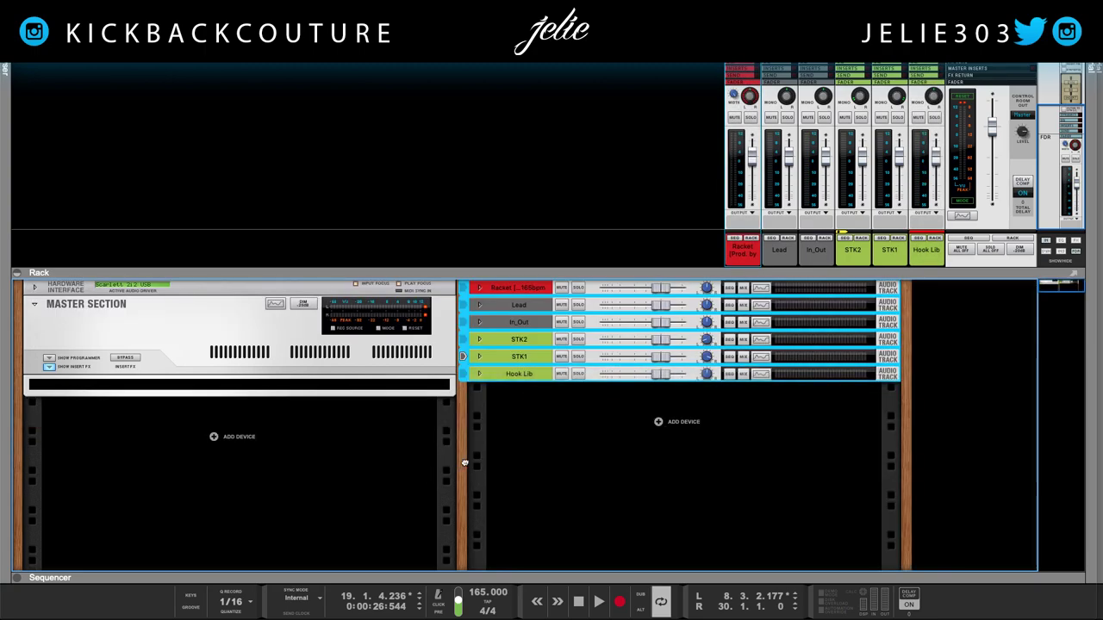
click(425, 455)
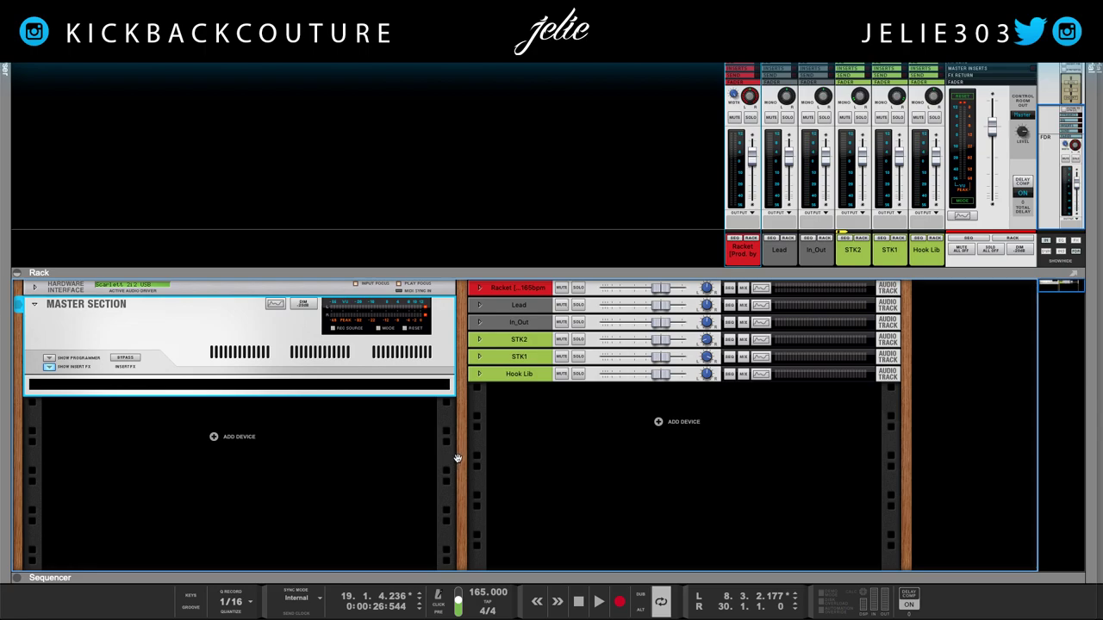
click(539, 291)
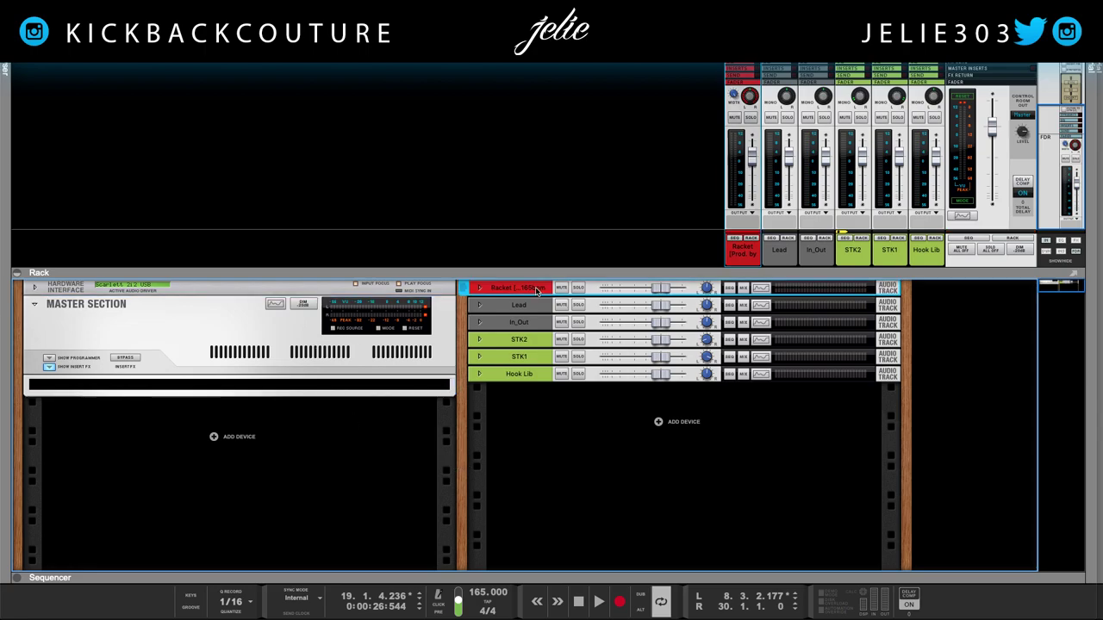
shift+click(529, 376)
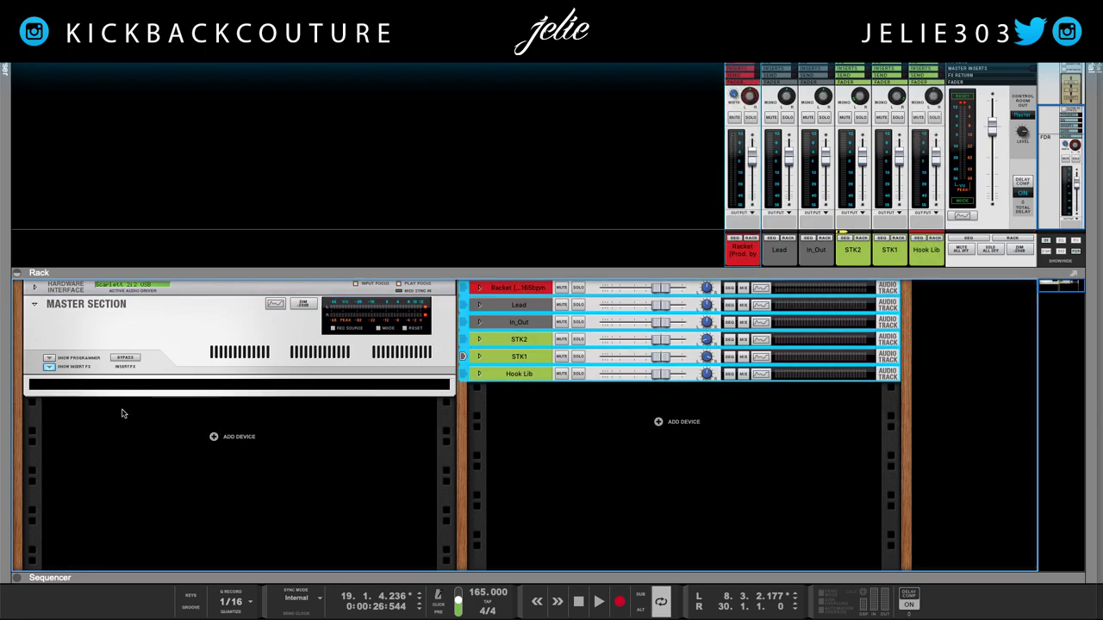
click(148, 327)
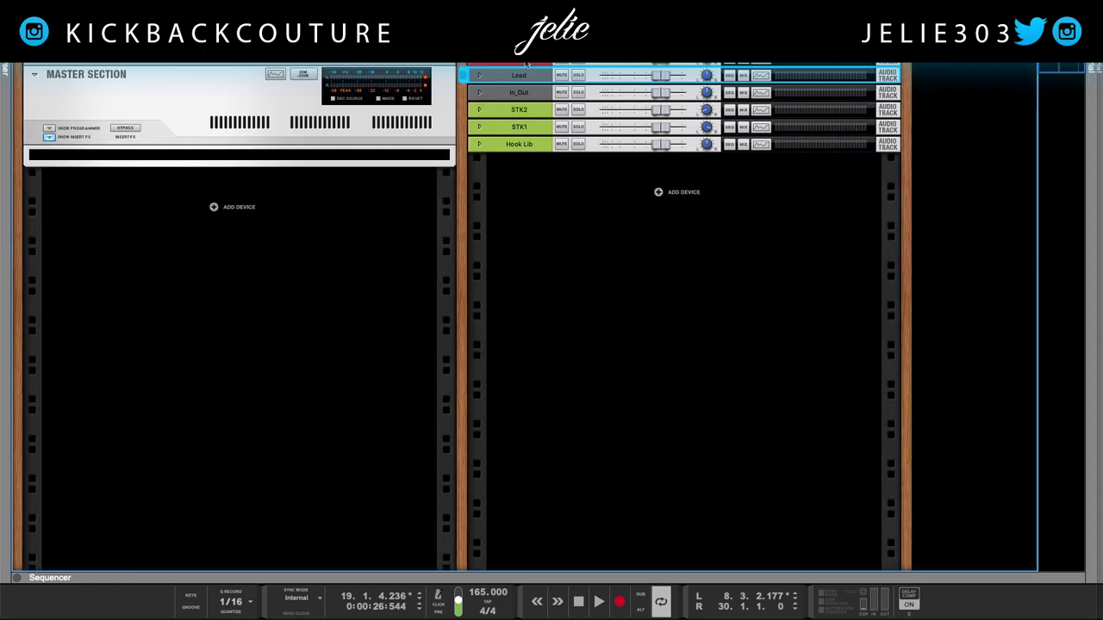
Step: Move the five vocal track devices into a third rack column apart from the beat, and make the rack area smaller
drag(525, 64, 456, 141)
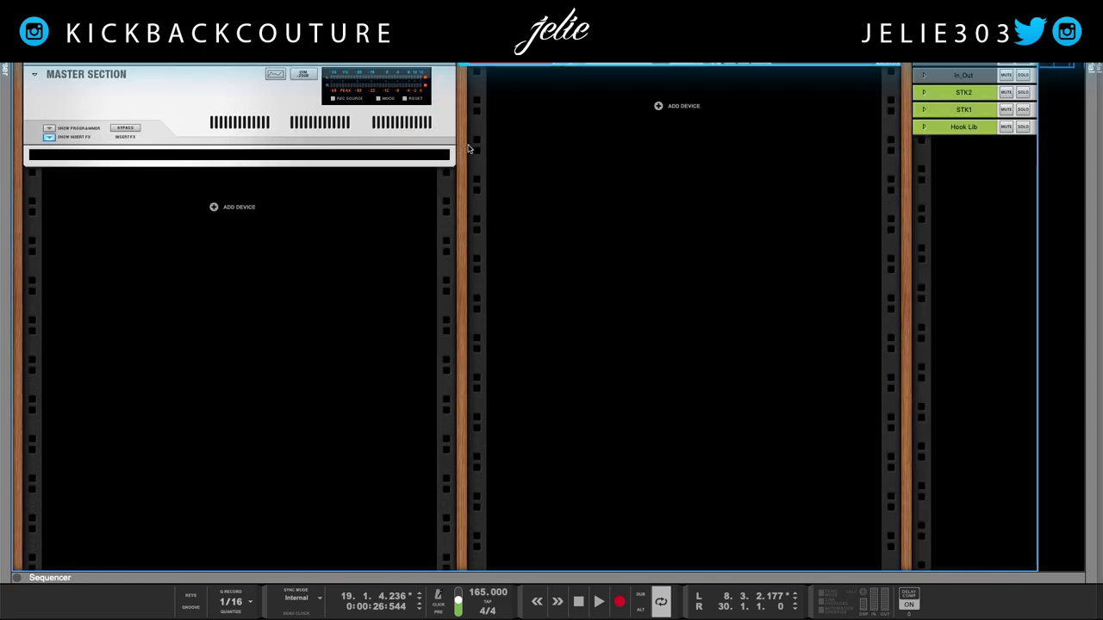
scroll(463, 164, right, 3)
scroll(519, 162, right, 1)
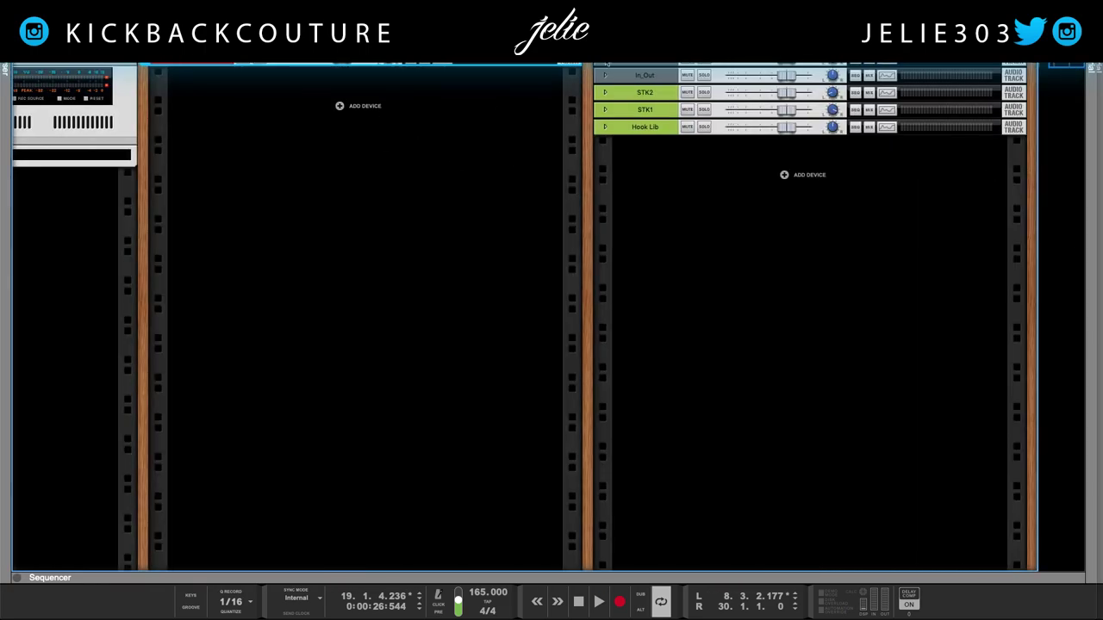
scroll(616, 70, up, 2)
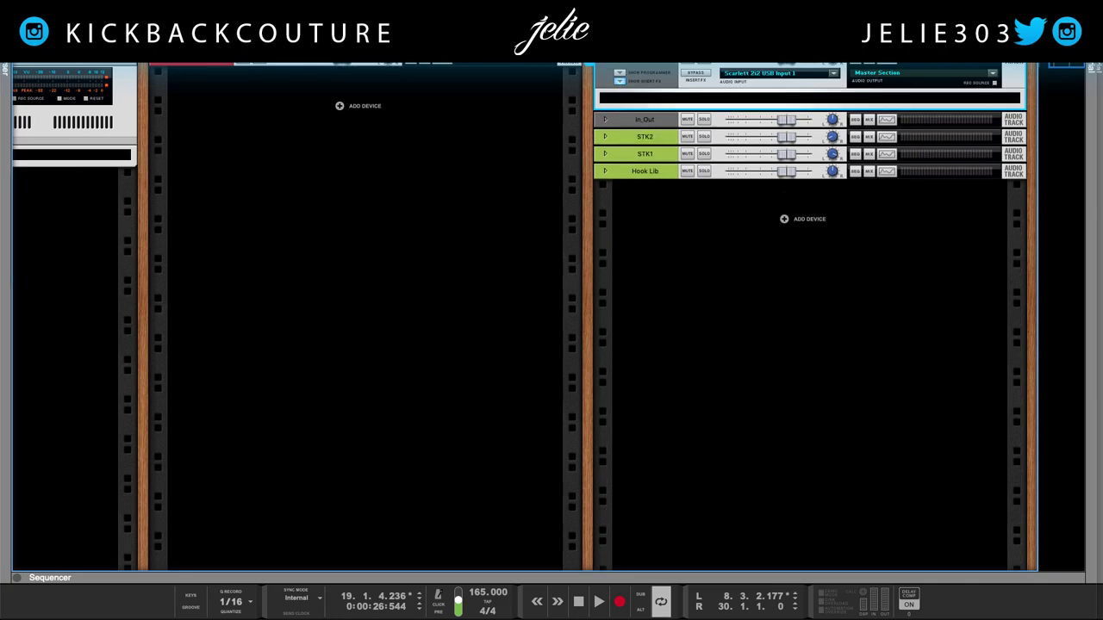
drag(659, 62, 659, 141)
Step: Create a Jiggery Pokery TMA-9 Commentator under the beat track and give the Lead track its own rack column
right_click(472, 305)
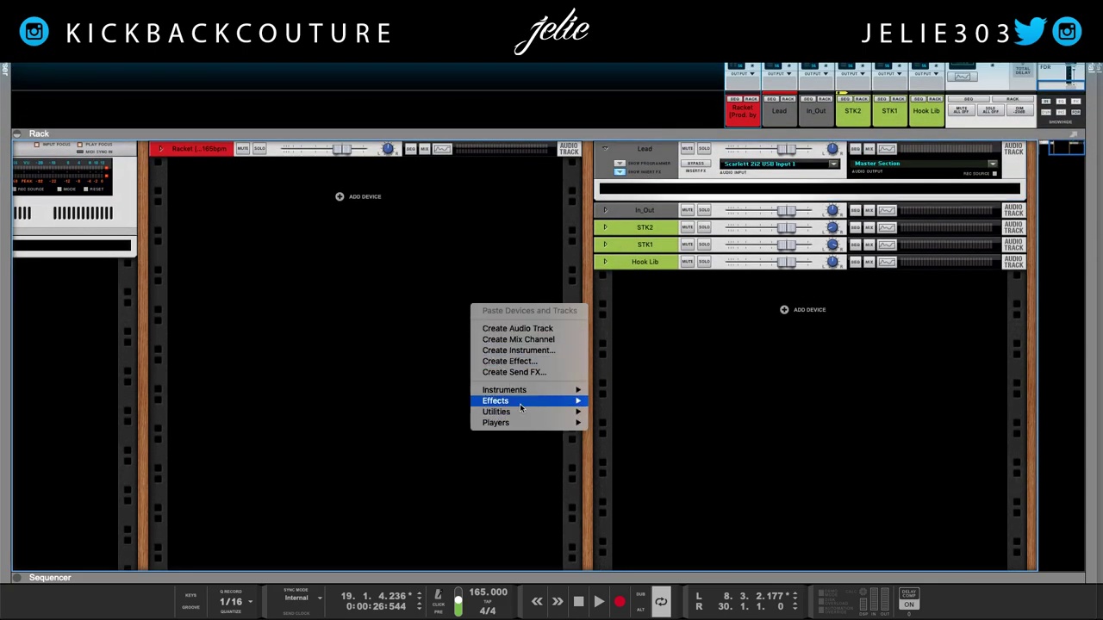
mouse_move(551, 413)
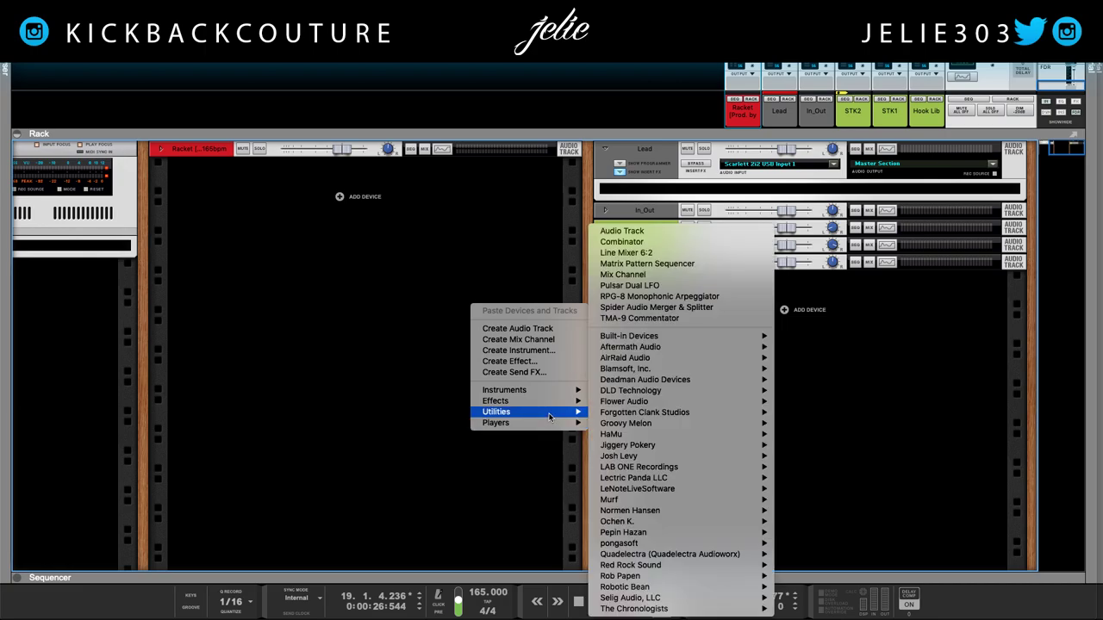
mouse_move(677, 445)
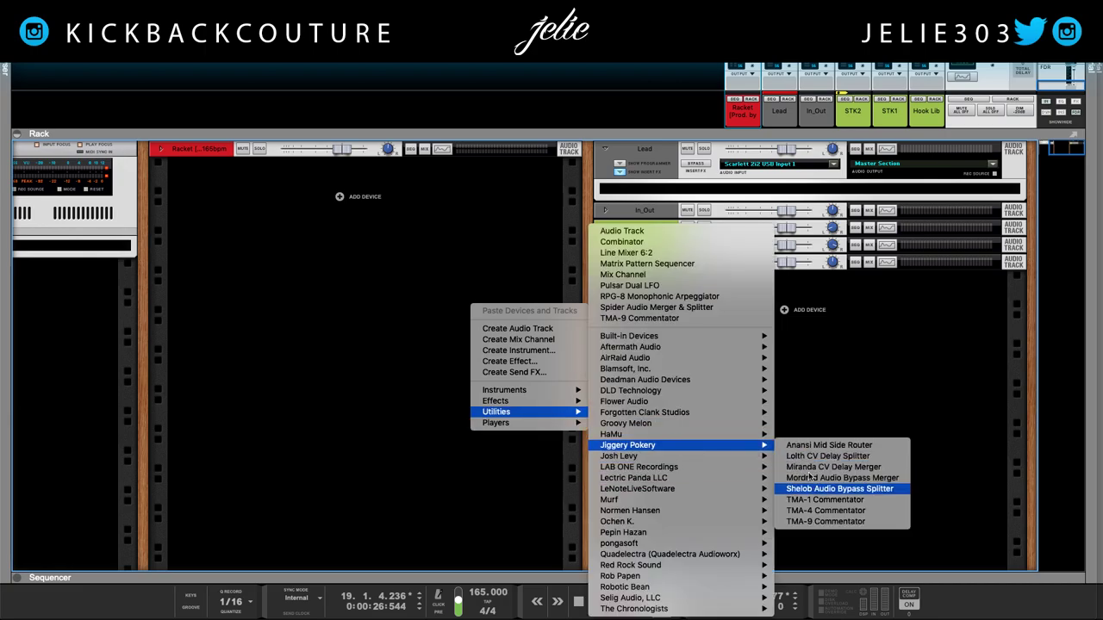
click(840, 515)
drag(639, 160, 589, 291)
click(448, 234)
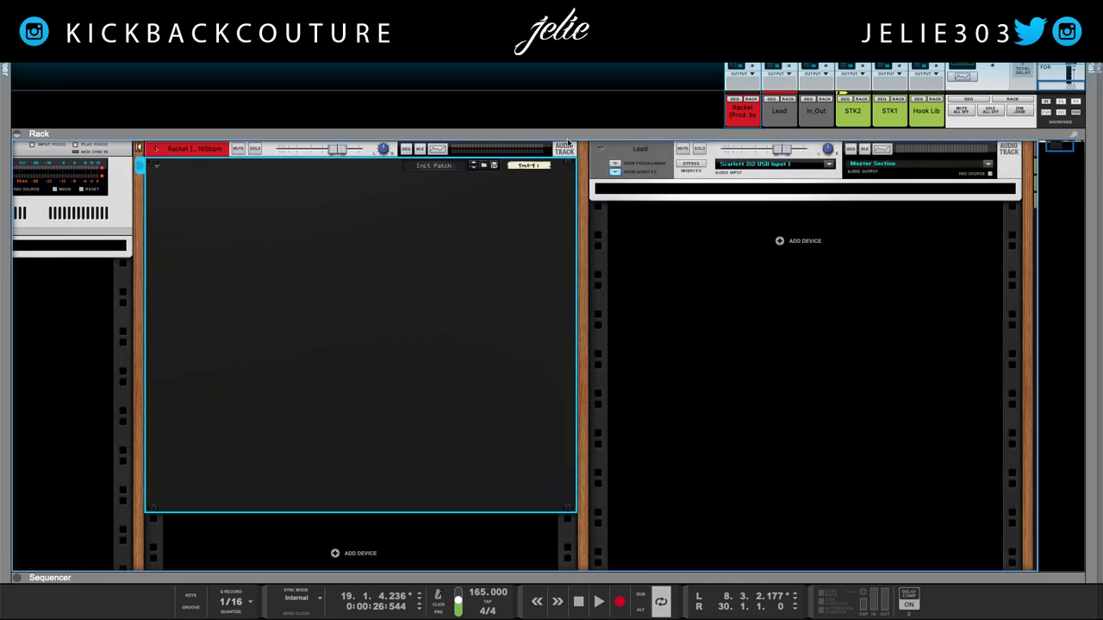
Step: Move the Commentator panel into the Lead column and place the Lead audio track directly beneath it
drag(558, 170, 797, 246)
drag(647, 156, 676, 413)
scroll(654, 337, down, 2)
scroll(674, 413, right, 5)
scroll(662, 401, left, 2)
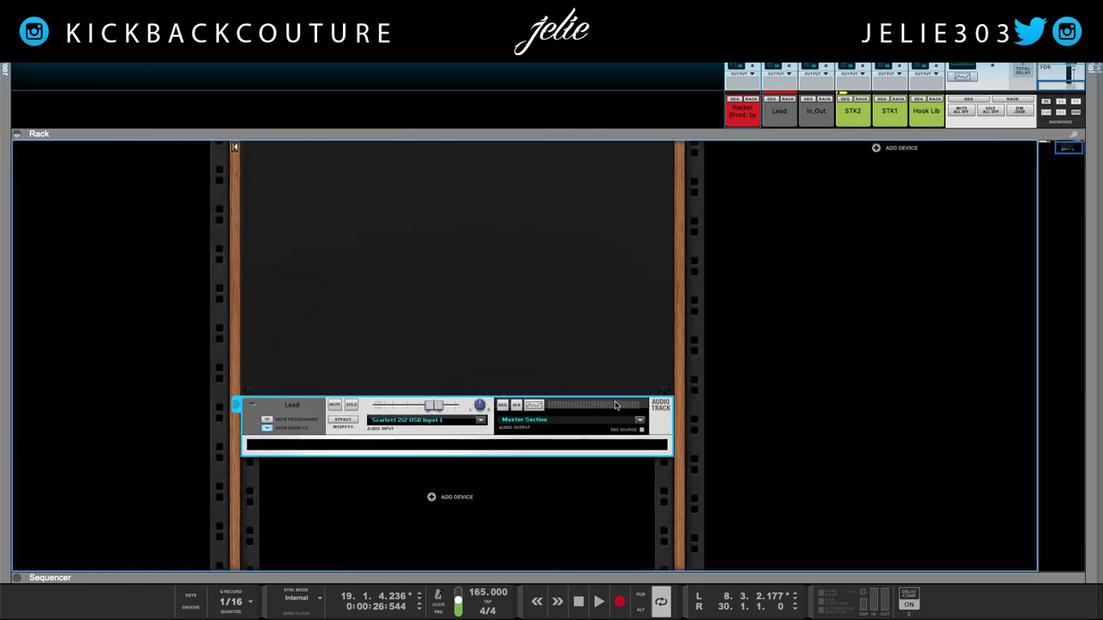
scroll(568, 394, left, 1)
scroll(571, 393, up, 2)
scroll(571, 394, down, 2)
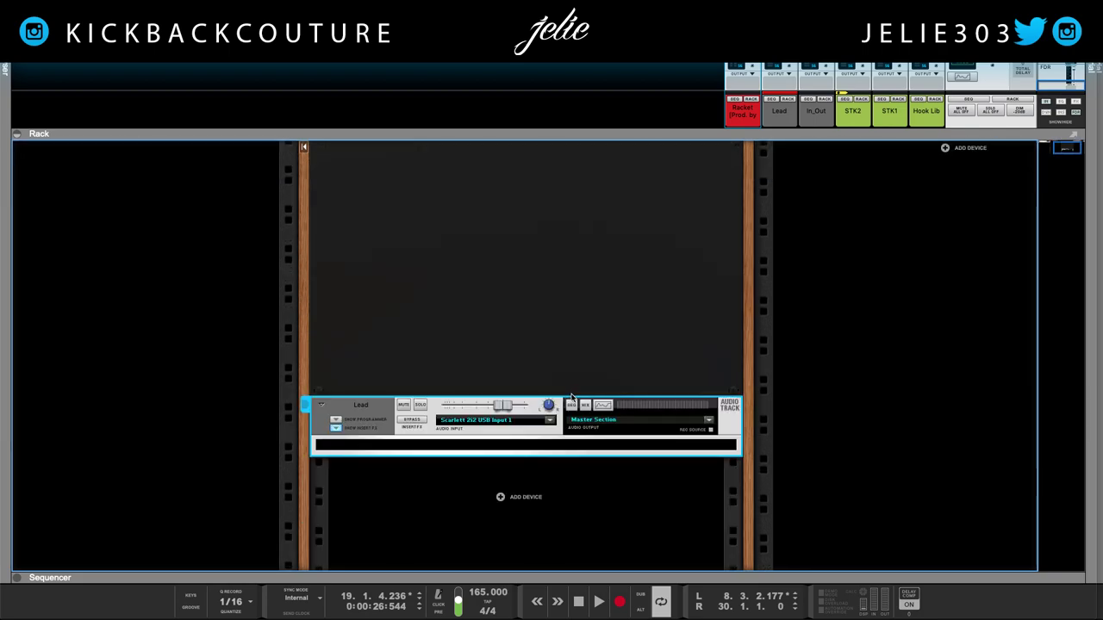
click(483, 498)
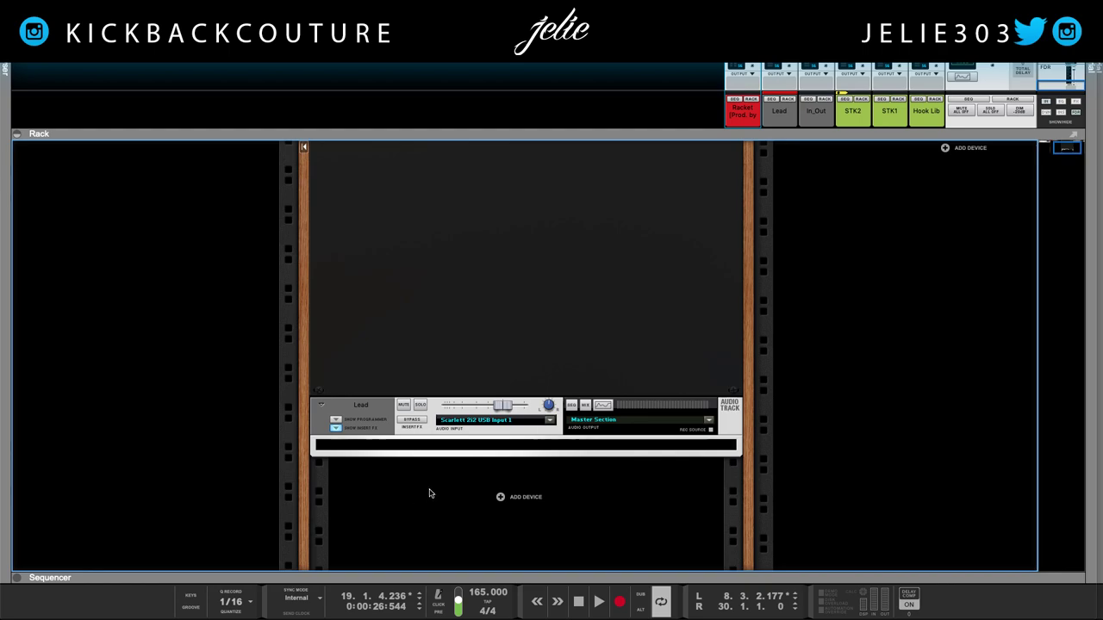
click(364, 405)
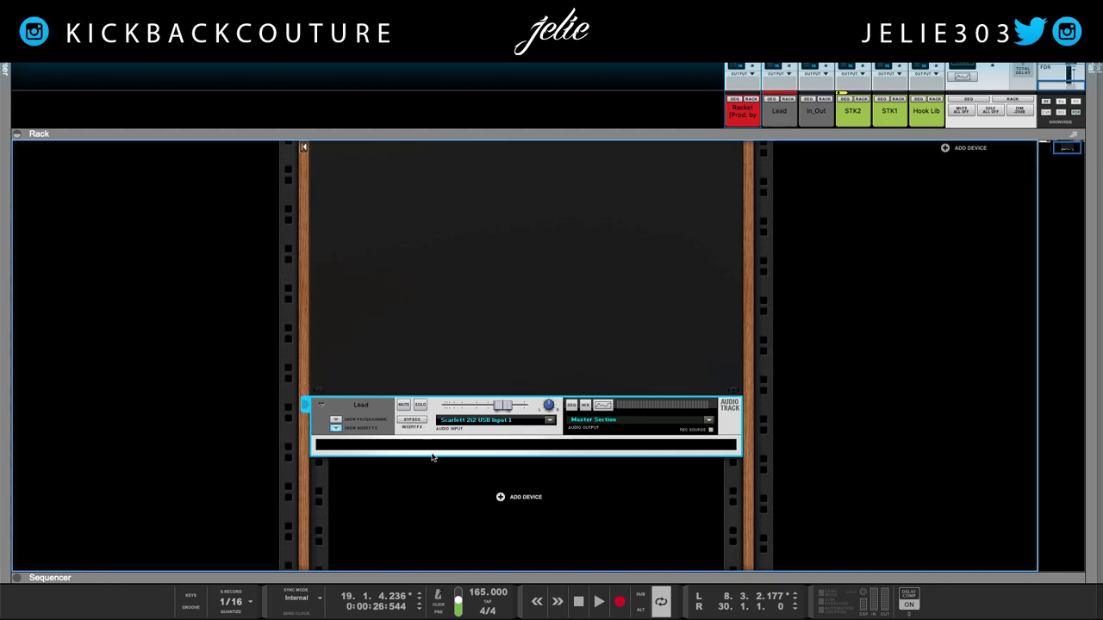
Step: Mute the In_Out, STK2, STK1 and Hook Lib channels so only the beat and Lead play
click(762, 145)
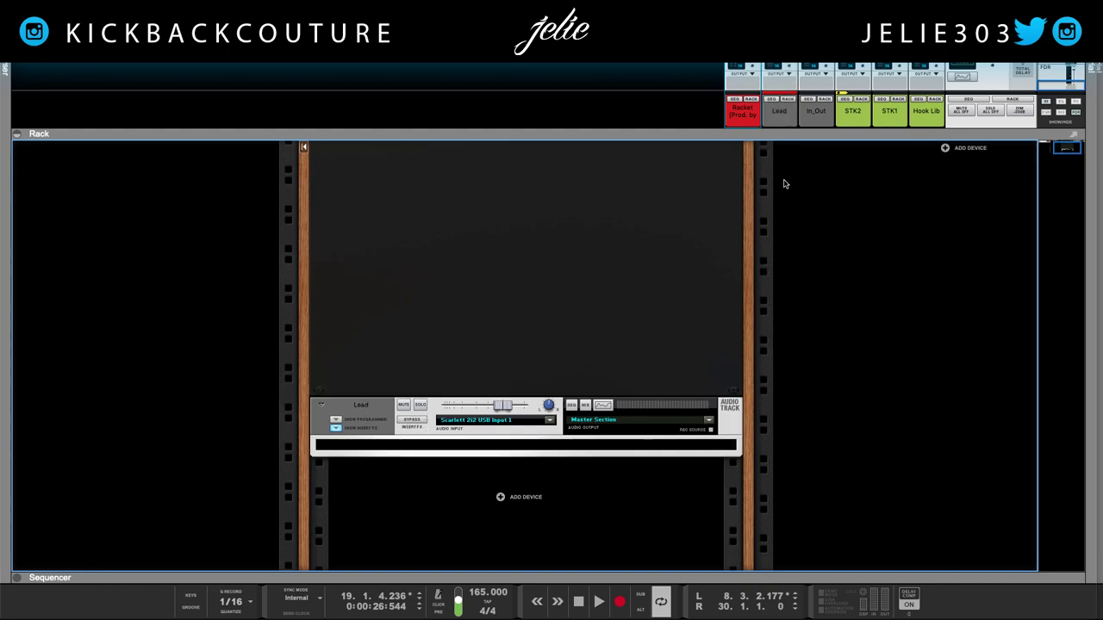
drag(797, 135, 797, 293)
click(808, 139)
click(844, 139)
click(882, 138)
click(919, 139)
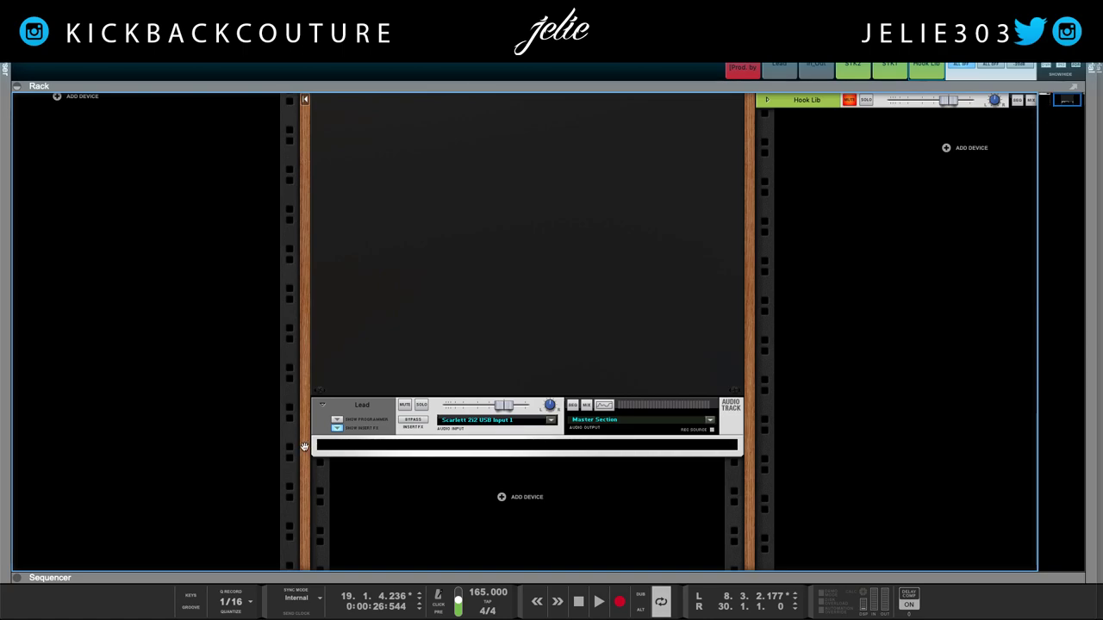
Step: Enlarge the mixer, expand the channels' Dynamics section to examine it, and return to the full rack view
drag(560, 86, 527, 541)
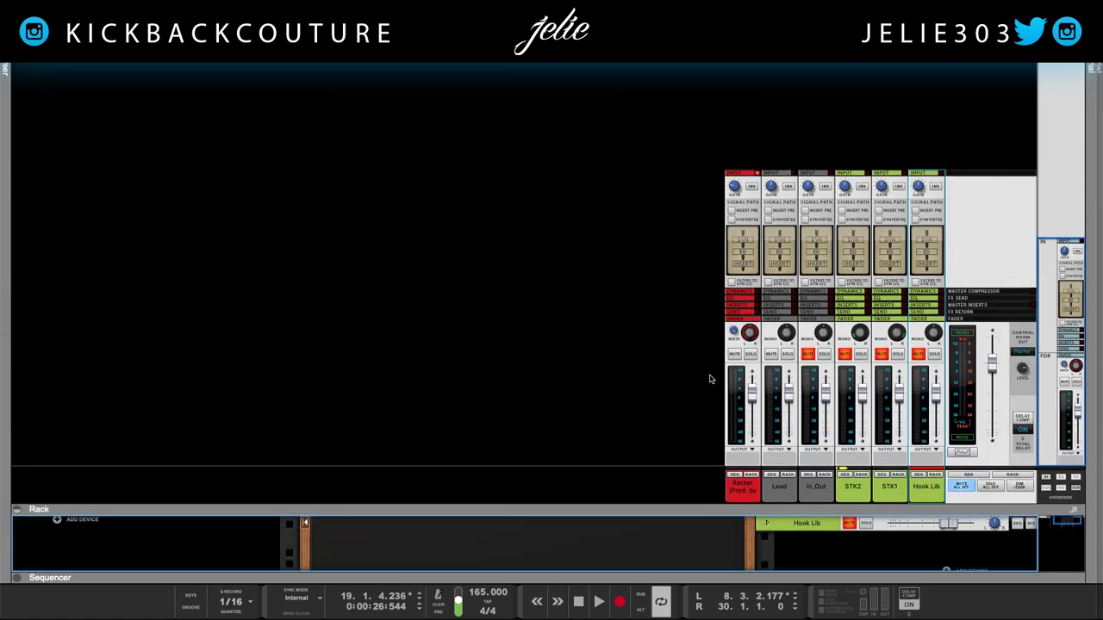
click(747, 292)
scroll(622, 350, up, 1)
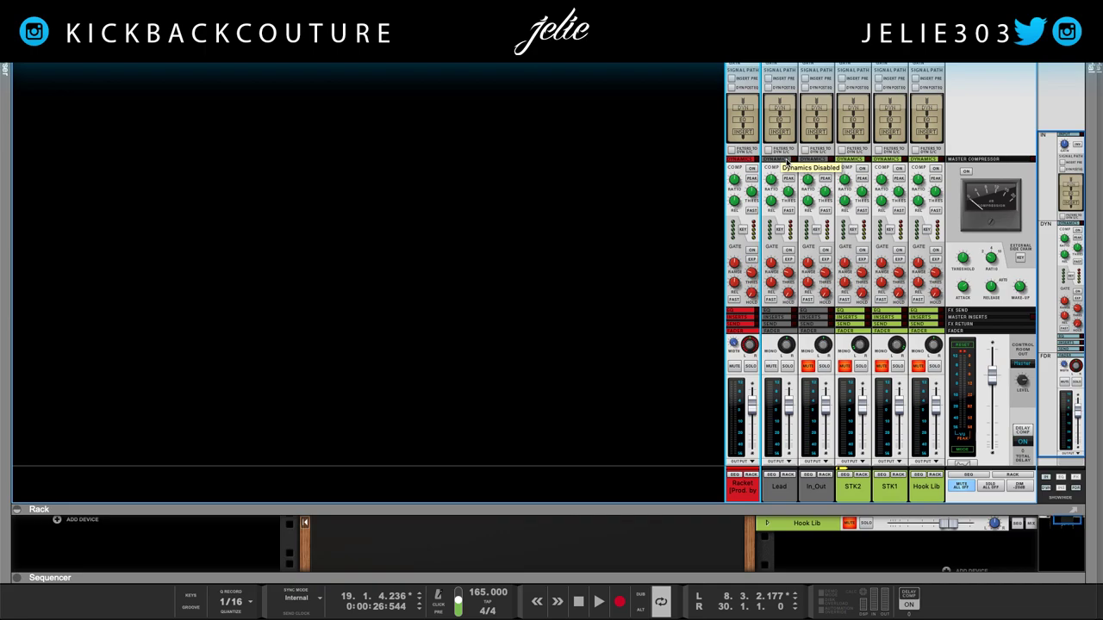
drag(622, 511, 517, 65)
Step: Add the built-in Channel Dynamics effect to the Lead track's inserts
click(427, 451)
right_click(428, 450)
mouse_move(472, 385)
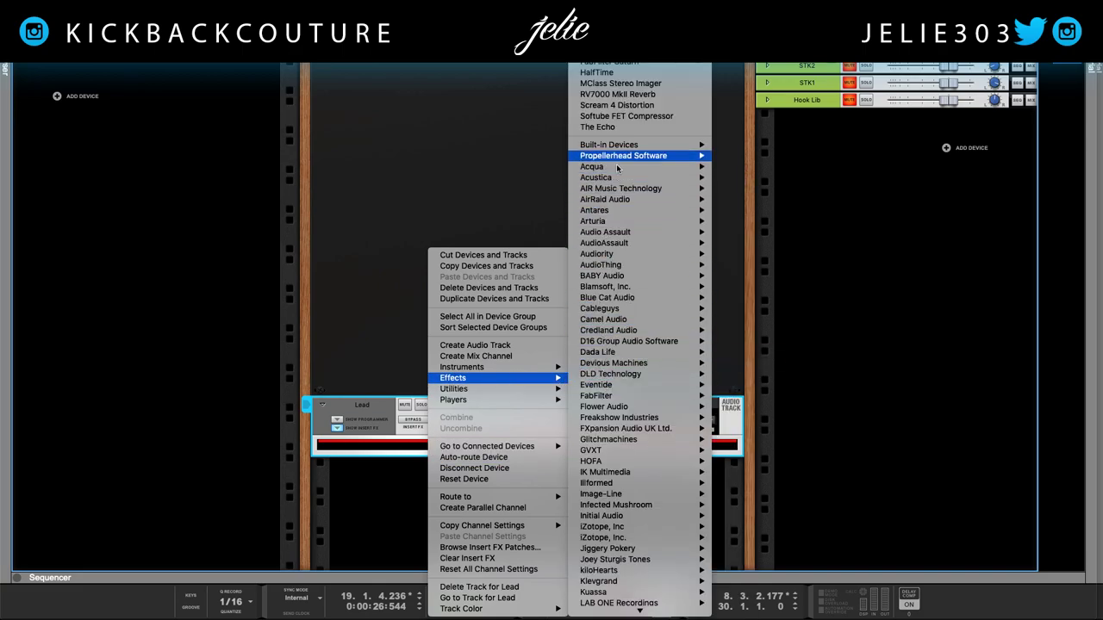
mouse_move(634, 148)
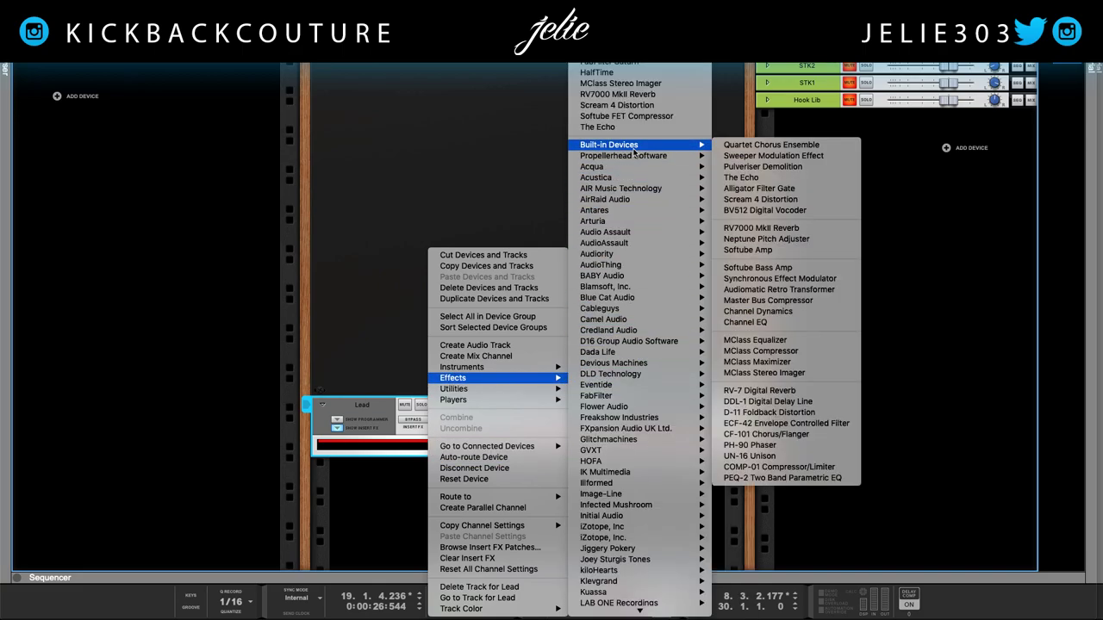
click(774, 313)
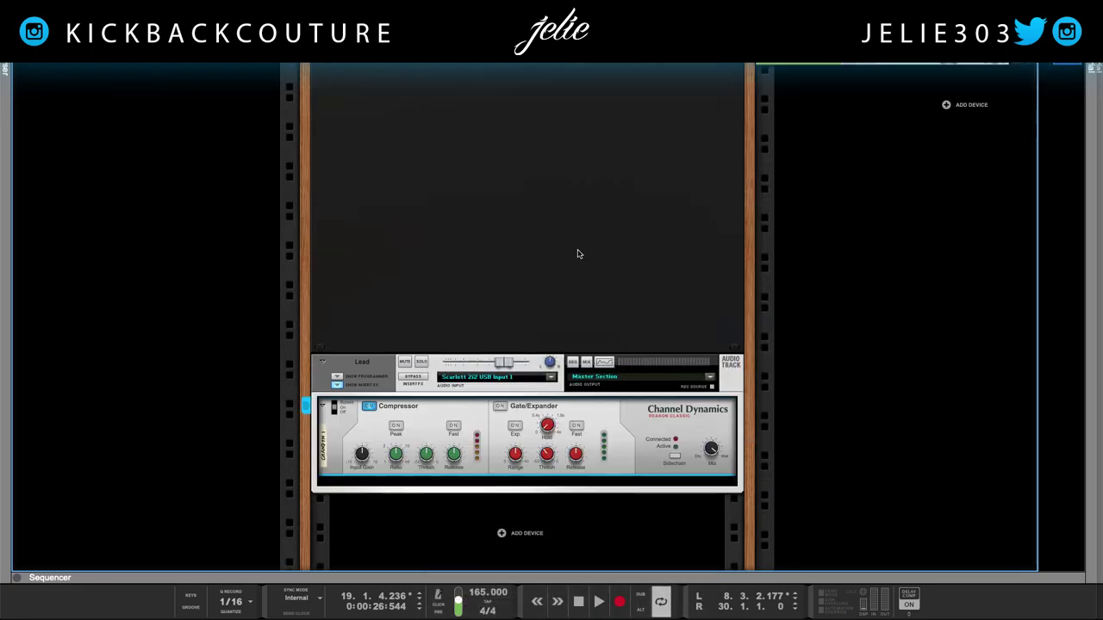
Step: Compare Channel Dynamics with the mixer's own dynamics section, and delete the device from the Lead track
key(F5)
key(F5)
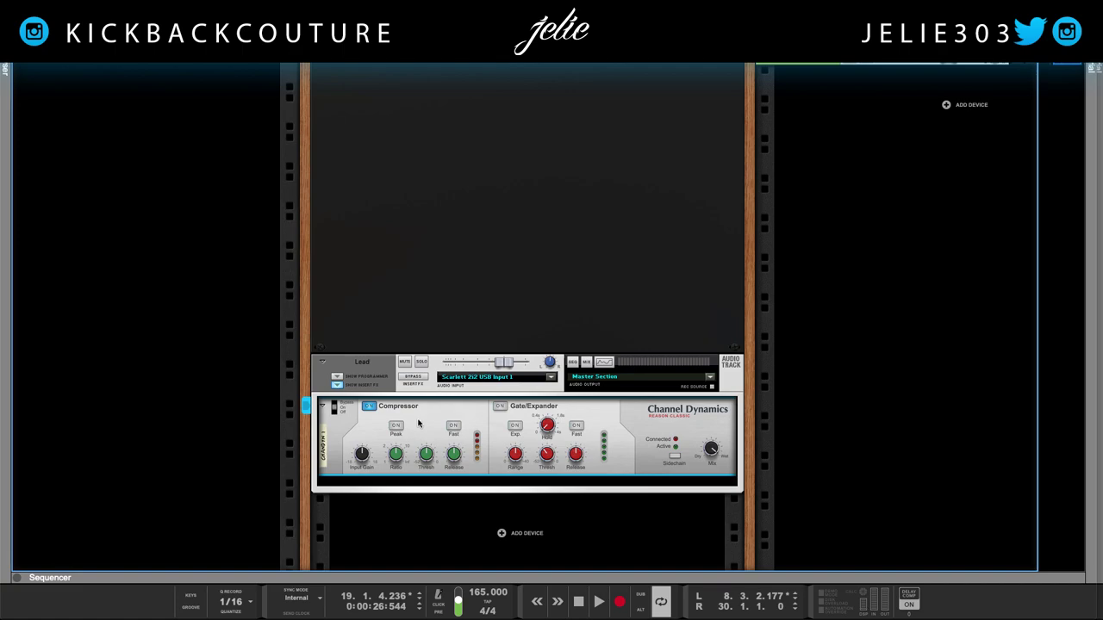
key(Delete)
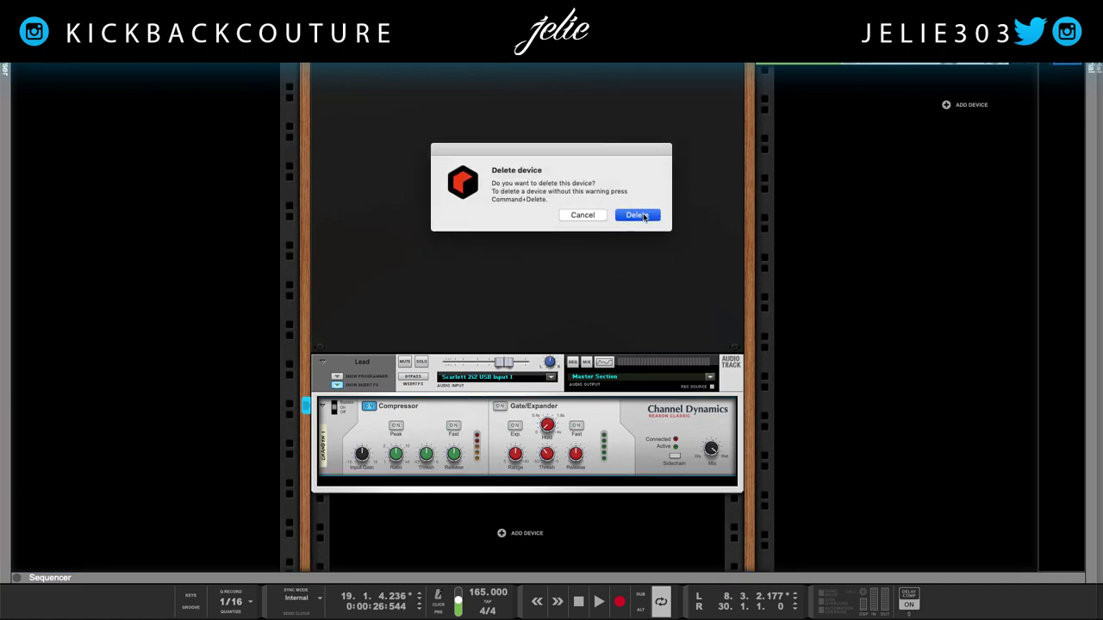
click(638, 215)
Step: Add the built-in MClass Compressor to the Lead track's inserts and enlarge the rack to view the device
right_click(482, 430)
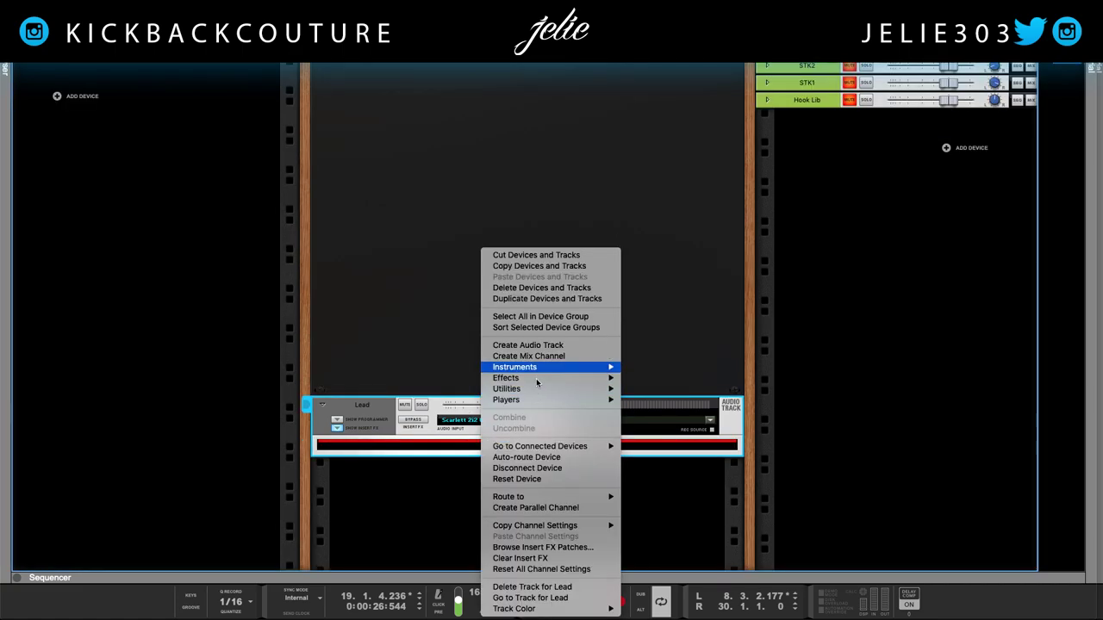
mouse_move(536, 379)
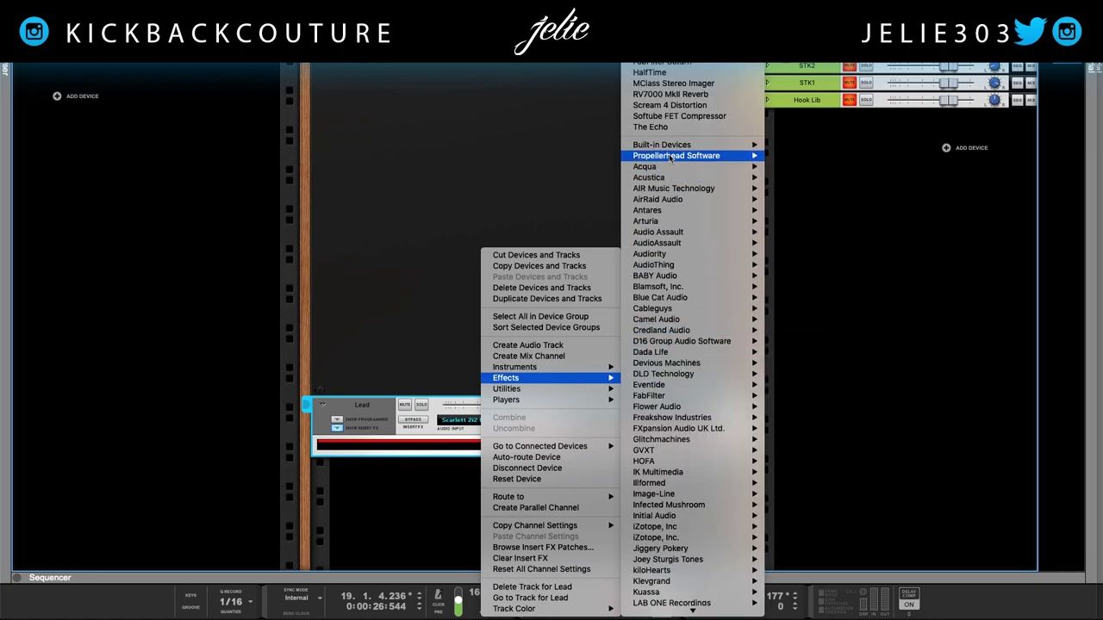
mouse_move(679, 146)
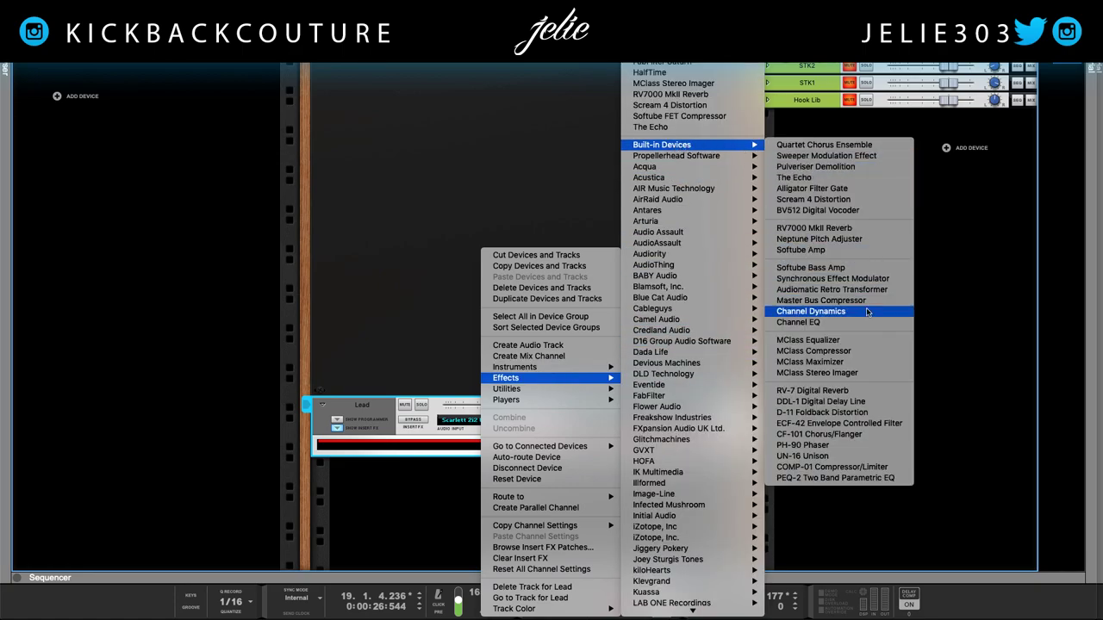
click(852, 351)
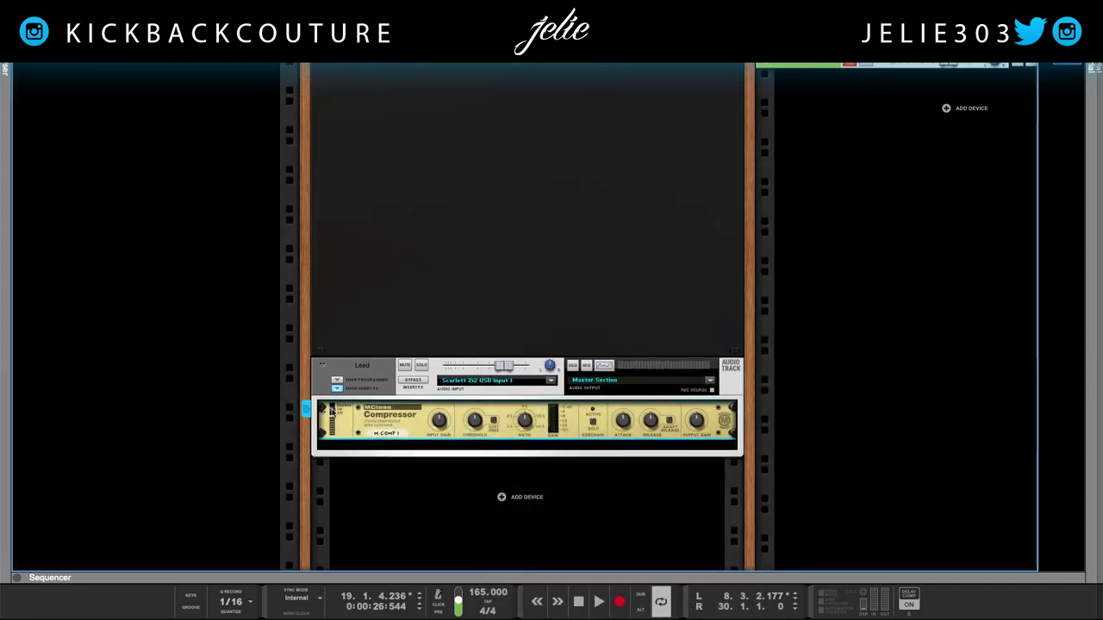
key(F5)
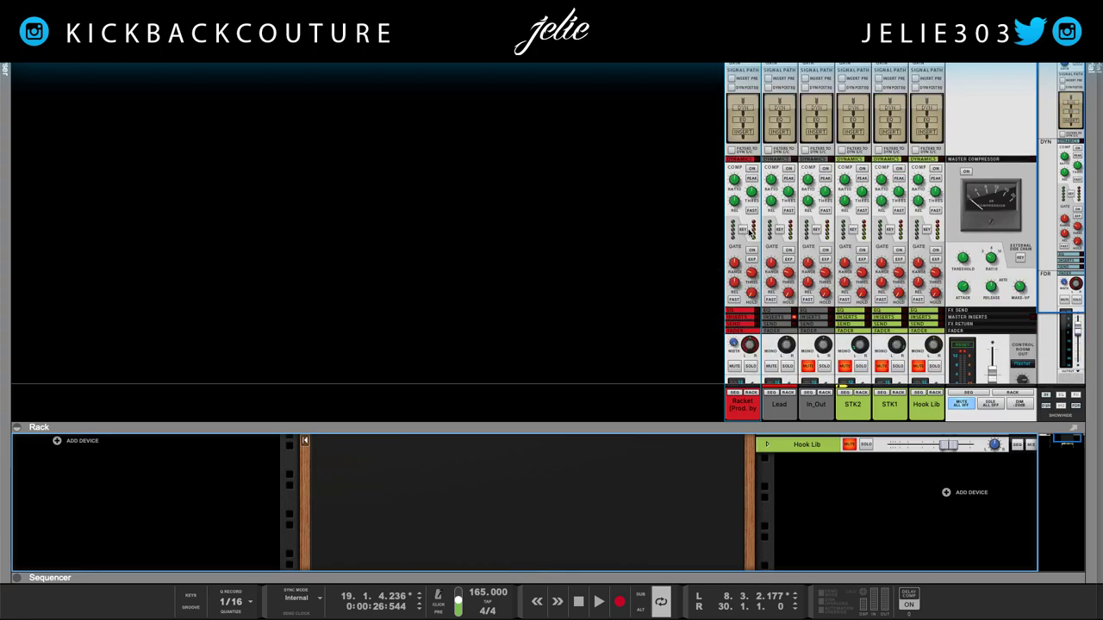
scroll(738, 259, down, 1)
drag(666, 430, 662, 184)
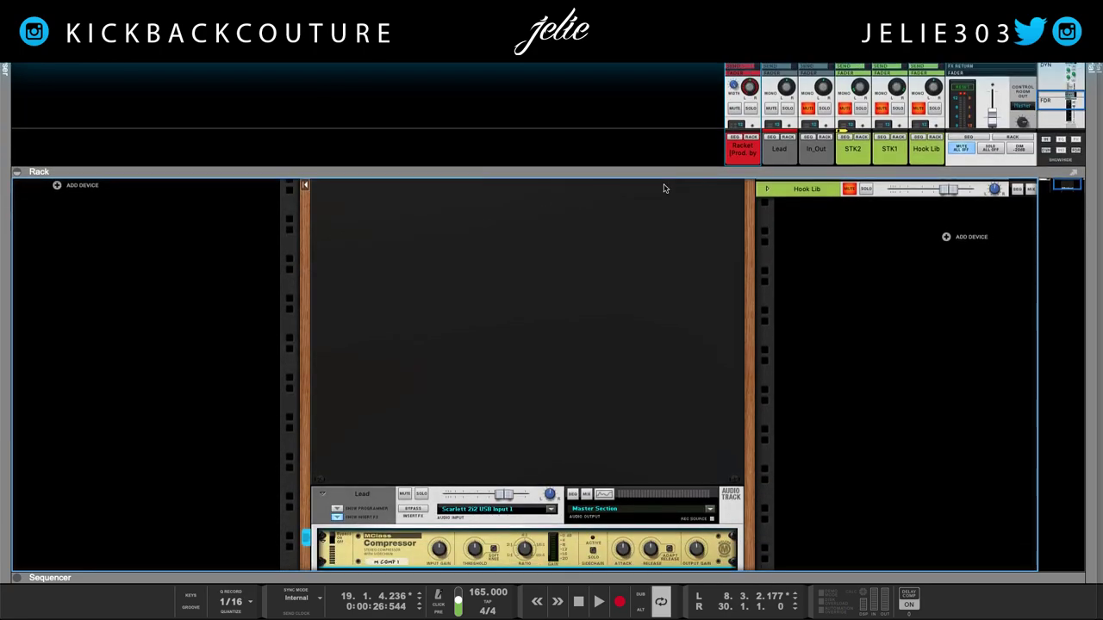
scroll(481, 485, down, 1)
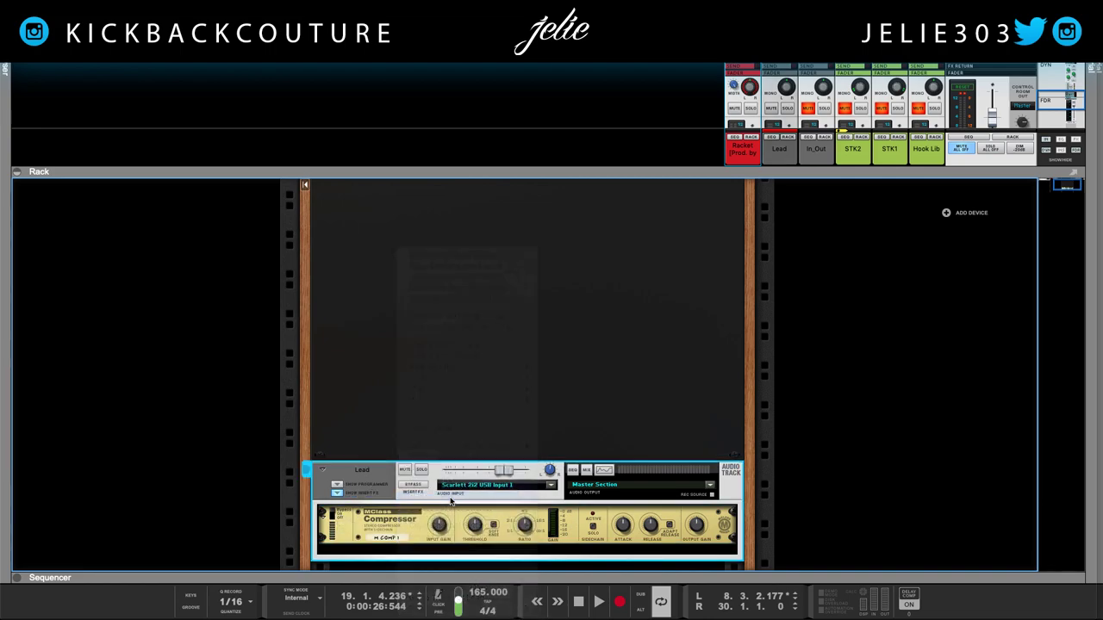
scroll(244, 459, up, 1)
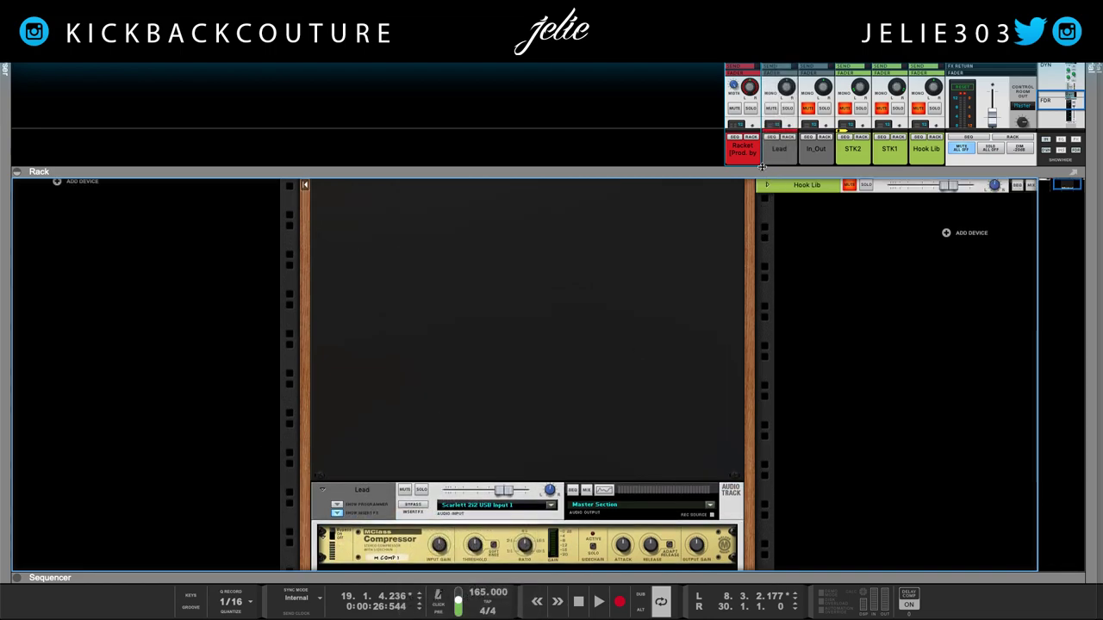
Step: Enlarge the mixer, toggle its EQ, FX and Inserts sections on and off, and hide the Input section
drag(761, 167, 756, 559)
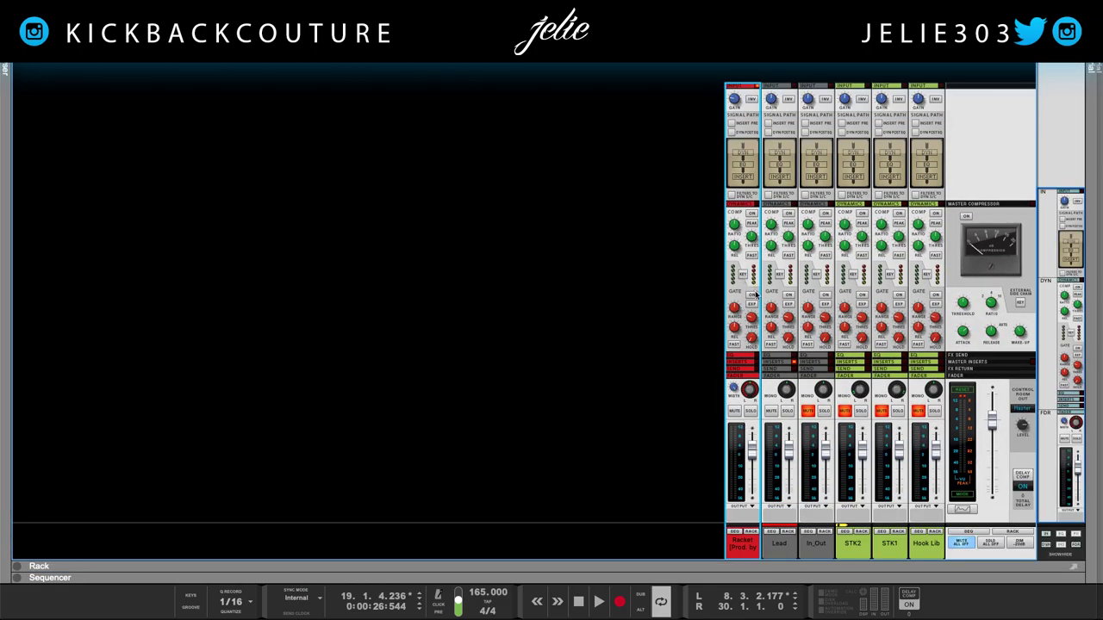
click(1060, 535)
click(1076, 535)
click(1060, 545)
click(1061, 535)
click(1075, 535)
click(1066, 545)
click(1046, 536)
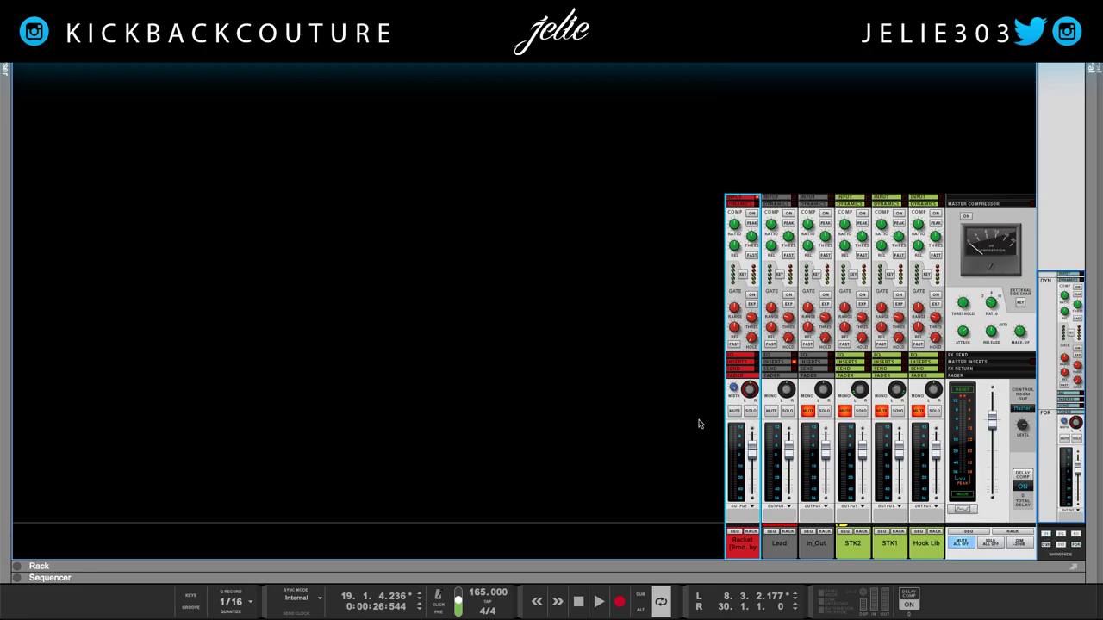
Step: Play the song briefly, set the loop from bar 28 to bar 36 in the sequencer, and return to the enlarged mixer
key(shift+Return)
key(space)
key(space)
drag(653, 566, 646, 162)
drag(369, 220, 432, 220)
drag(235, 214, 360, 217)
mouse_move(431, 214)
mouse_down()
mouse_move(386, 215)
mouse_move(404, 214)
mouse_up()
click(498, 177)
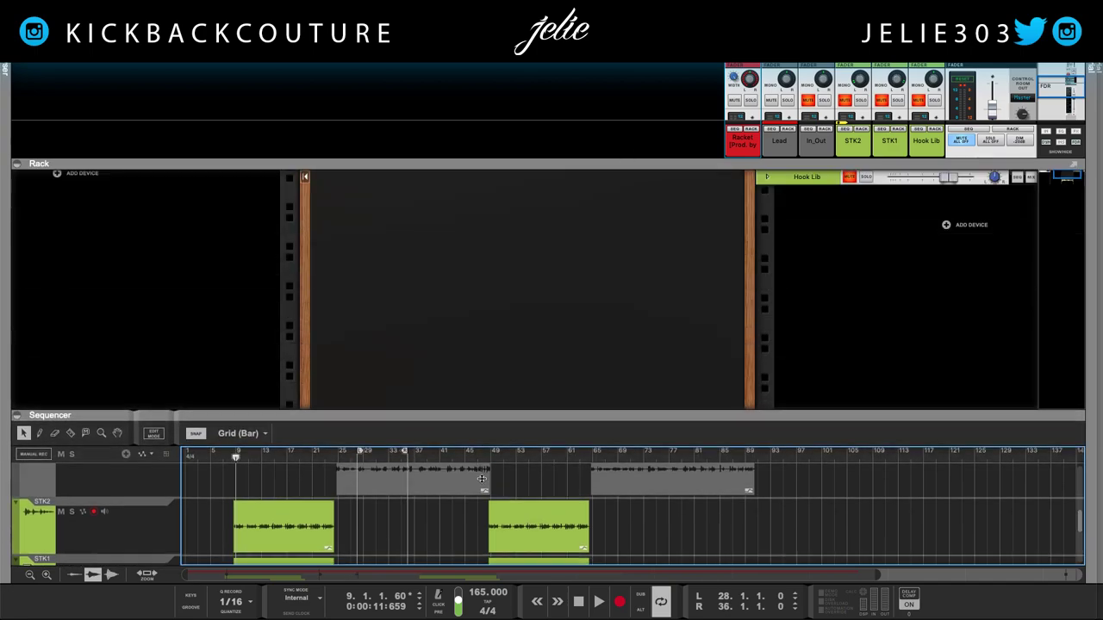
drag(643, 163, 642, 569)
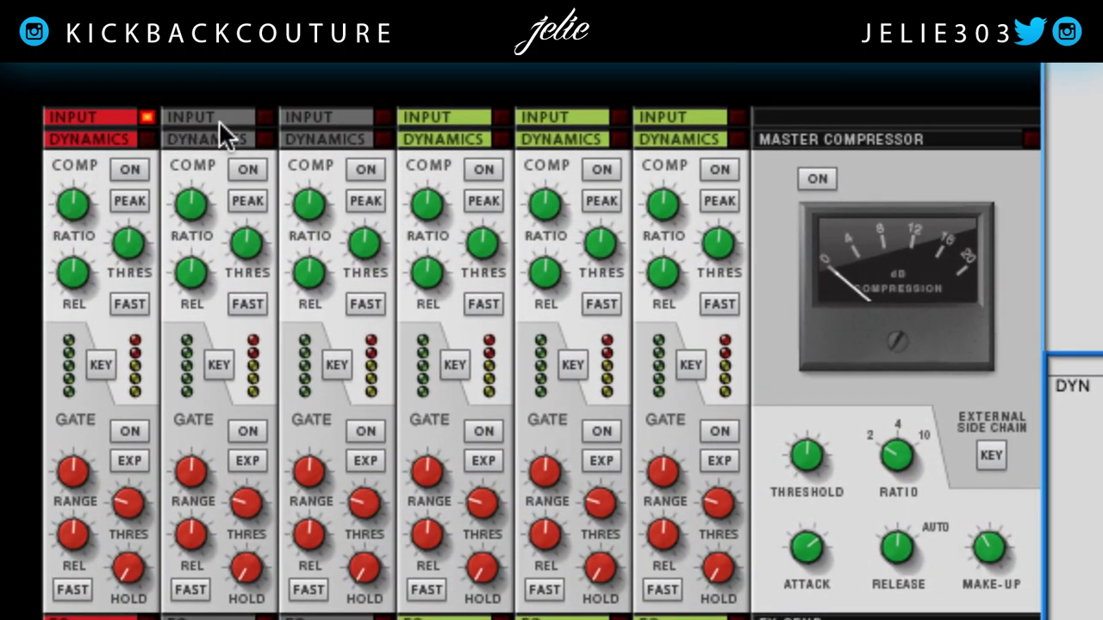
Step: Expand the mixer's Input section, and switch on the Lead channel's compressor with an adjusted threshold
click(215, 114)
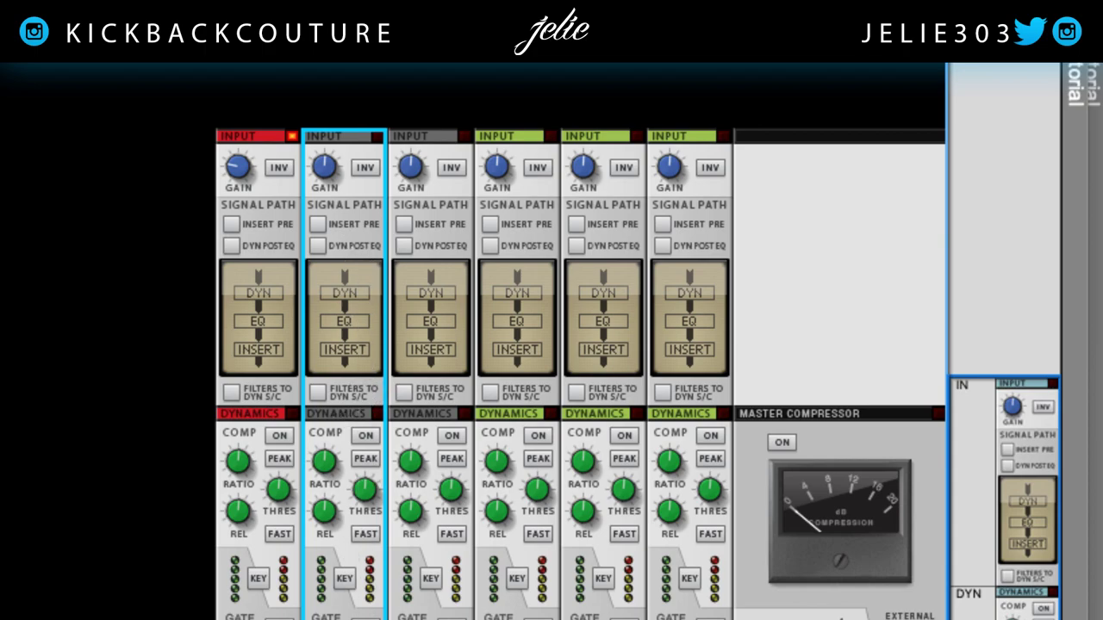
click(363, 436)
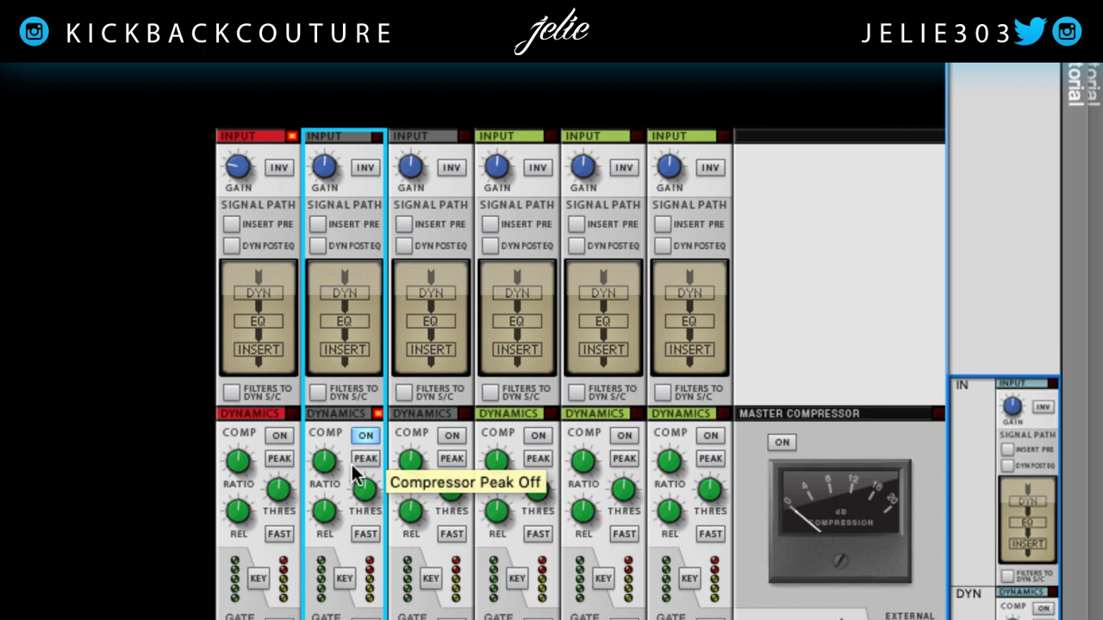
mouse_move(365, 507)
mouse_down()
mouse_move(372, 577)
mouse_move(380, 508)
mouse_up()
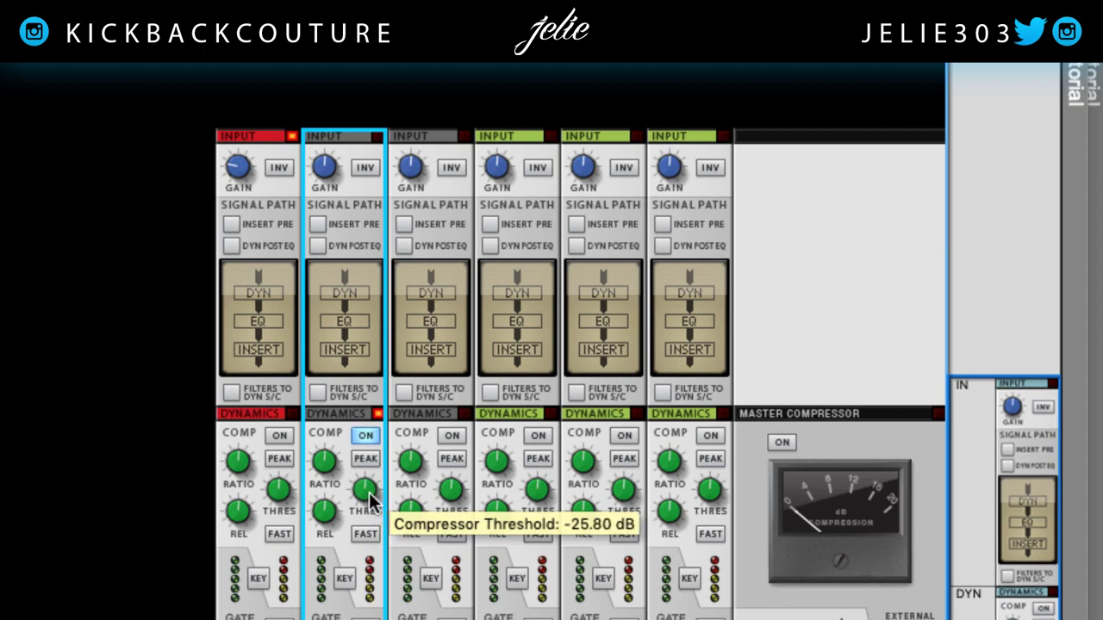
drag(368, 491, 354, 619)
Step: Raise the Lead channel's input gain slightly and fine-tune its compressor threshold while auditioning the loop
drag(334, 179, 332, 167)
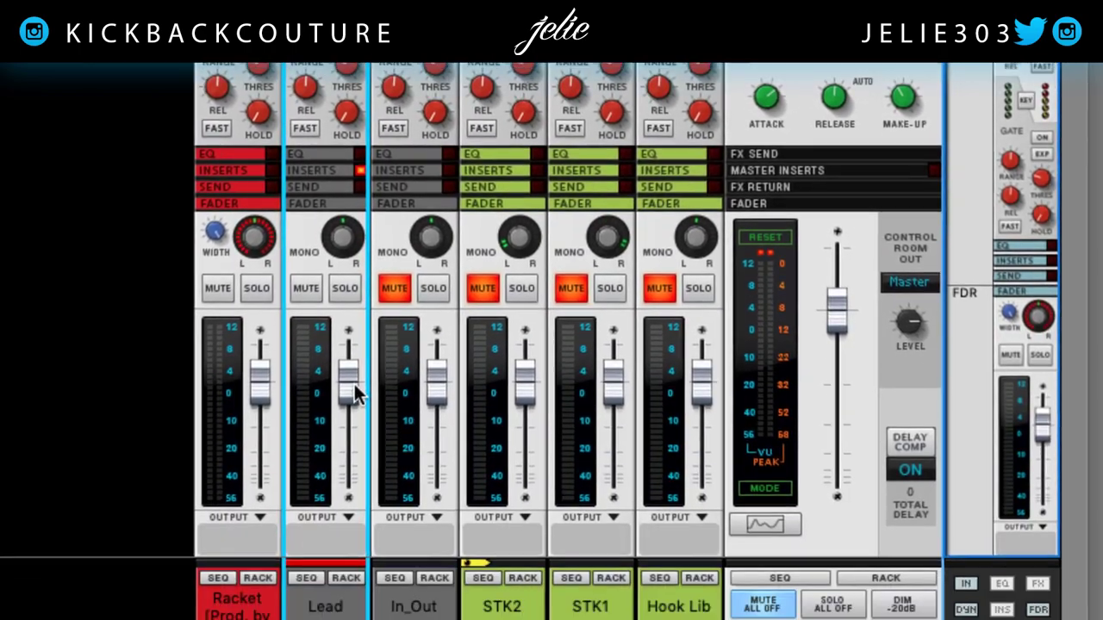
key(space)
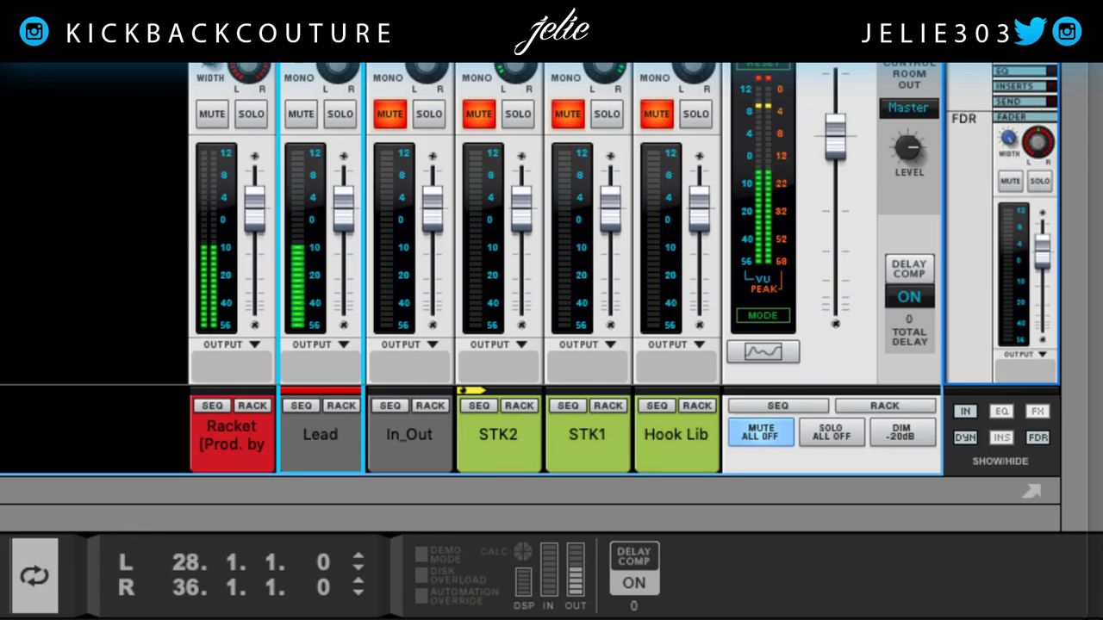
key(space)
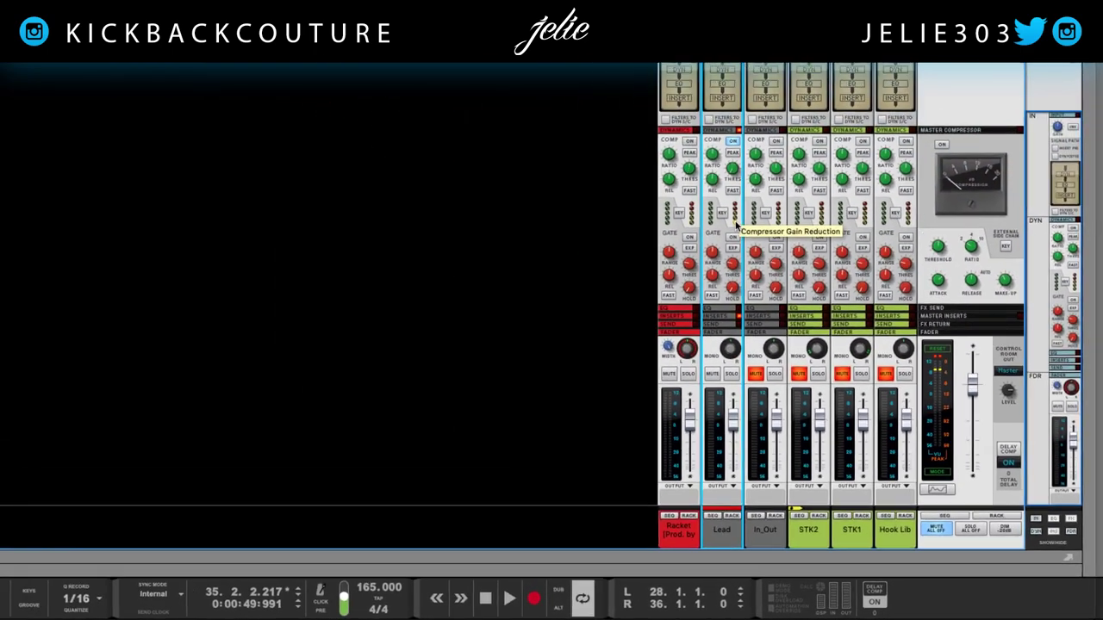
key(space)
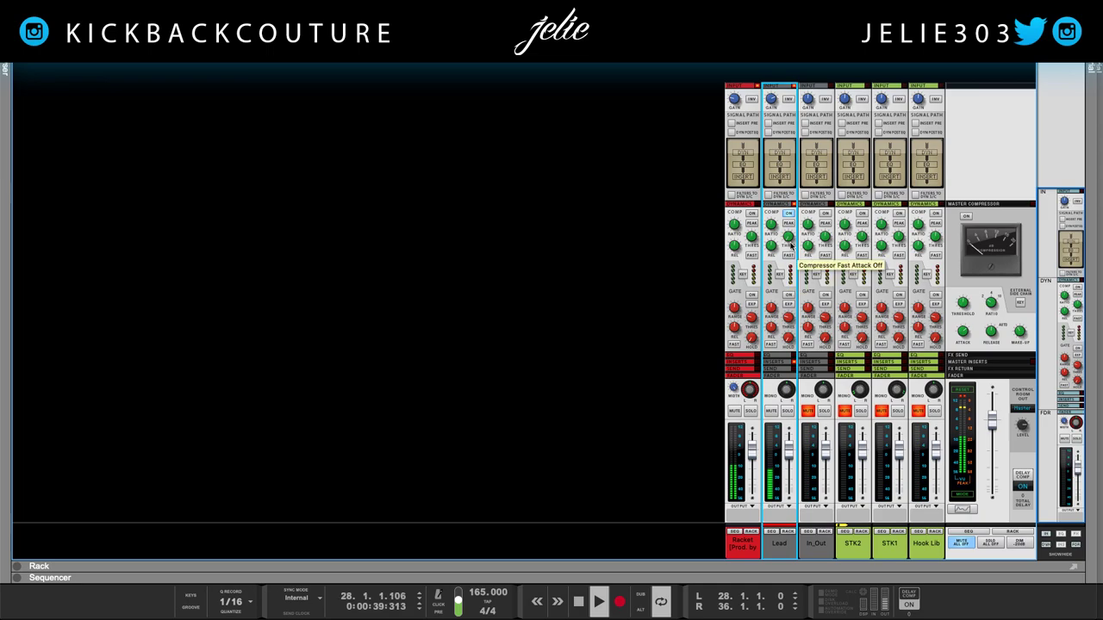
drag(790, 238, 792, 237)
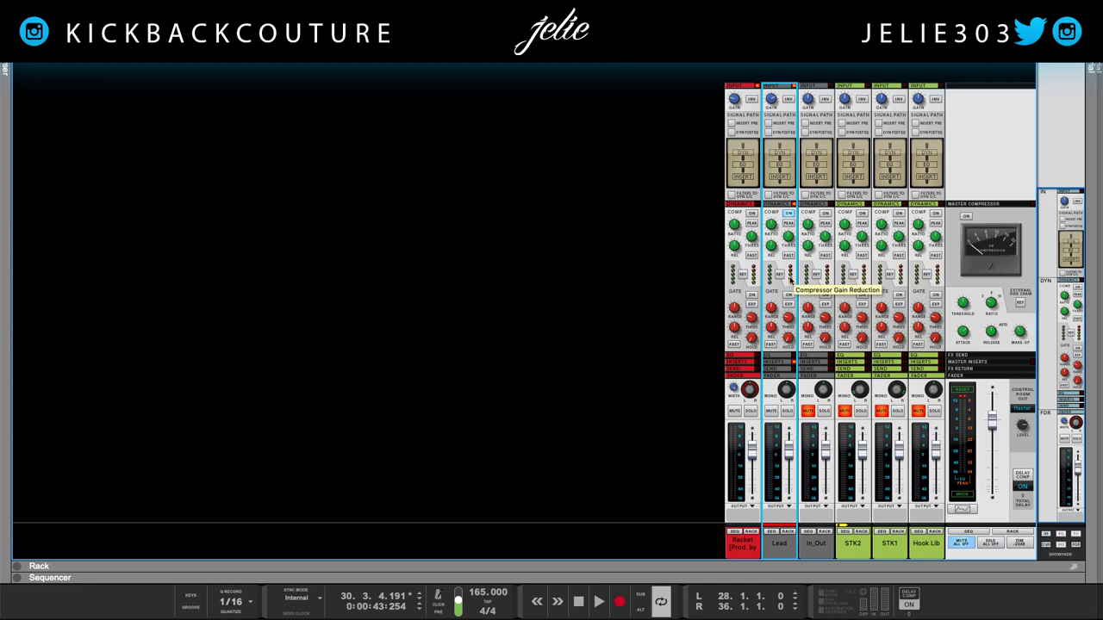
Step: Solo the Lead channel during playback, raise its input gain and lower its channel compressor threshold
click(786, 411)
key(space)
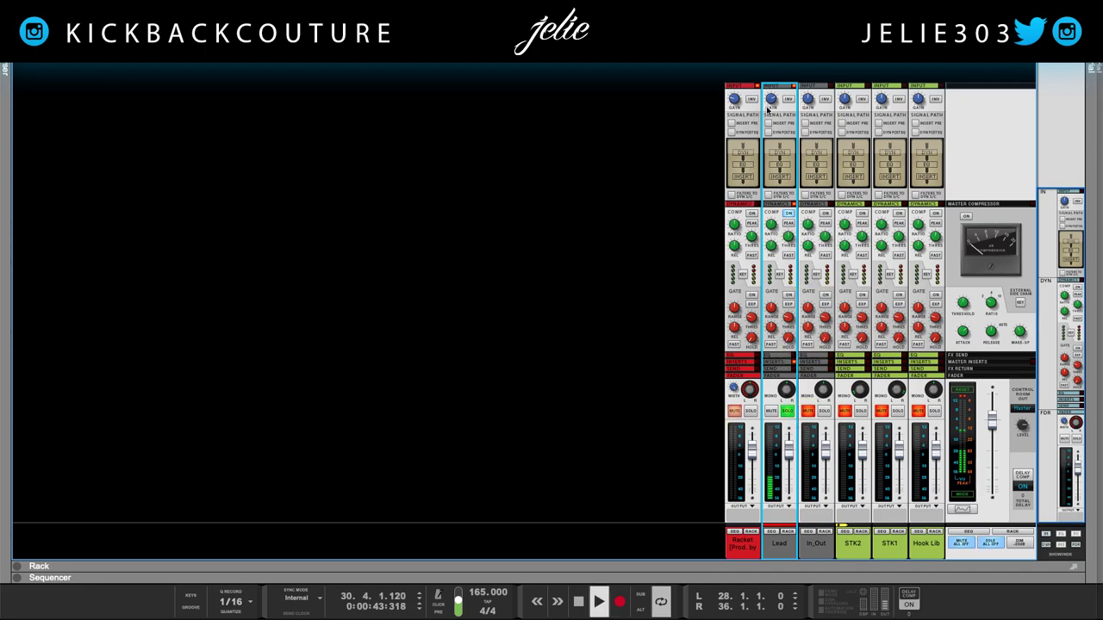
drag(773, 102, 774, 87)
drag(787, 238, 786, 253)
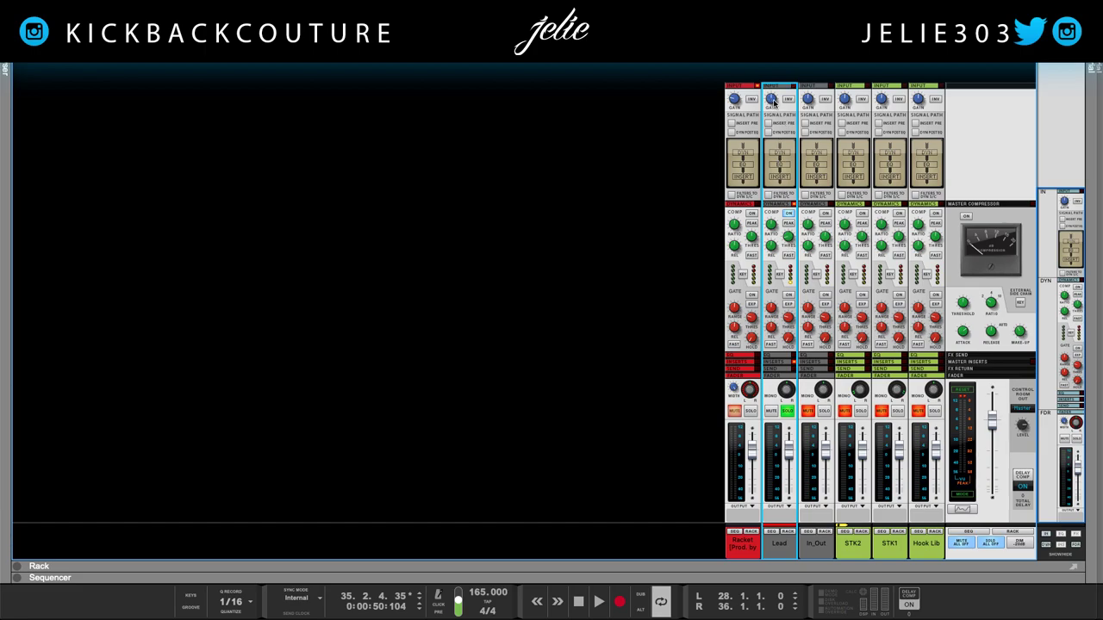
Step: Fine-tune the Lead channel's compressor threshold during playback, set its input gain to 2.86 dB, and unsolo the channel
key(space)
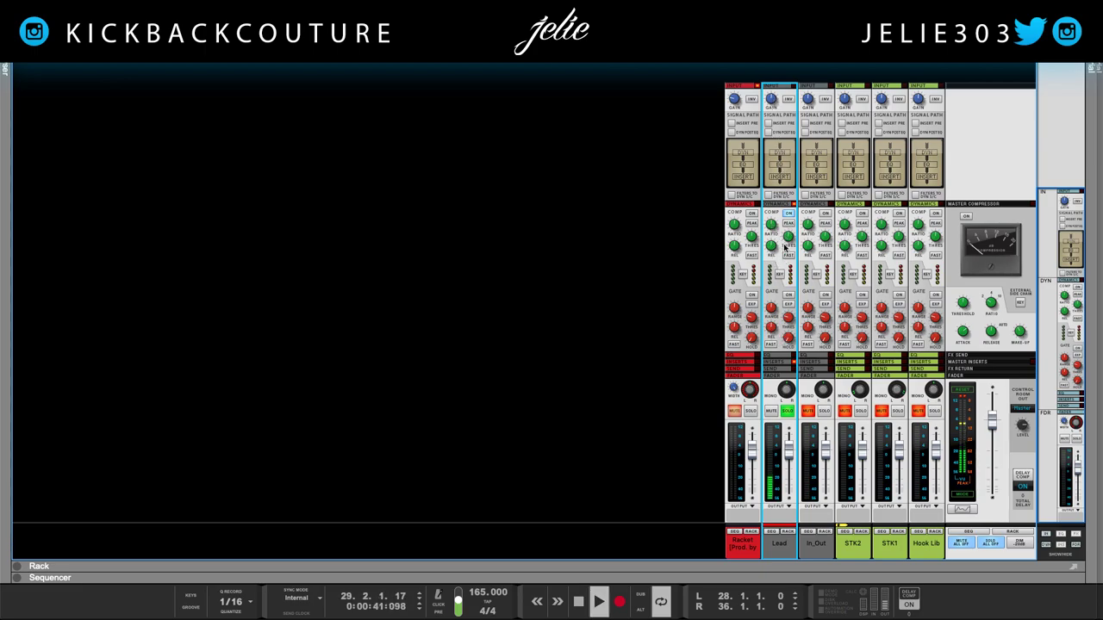
drag(789, 238, 789, 241)
drag(772, 106, 773, 105)
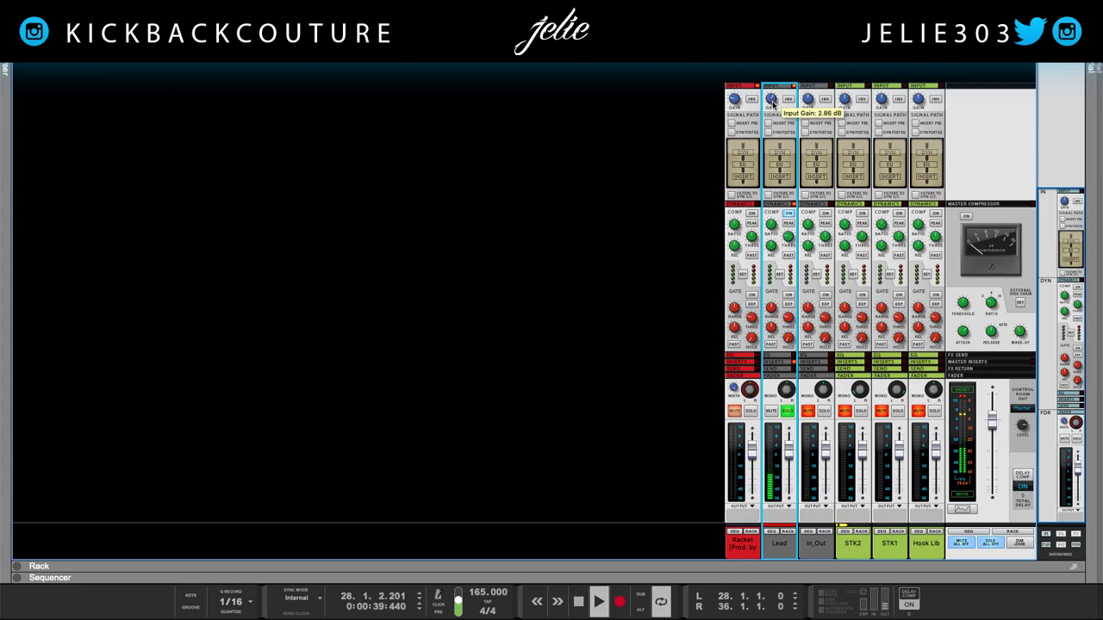
key(space)
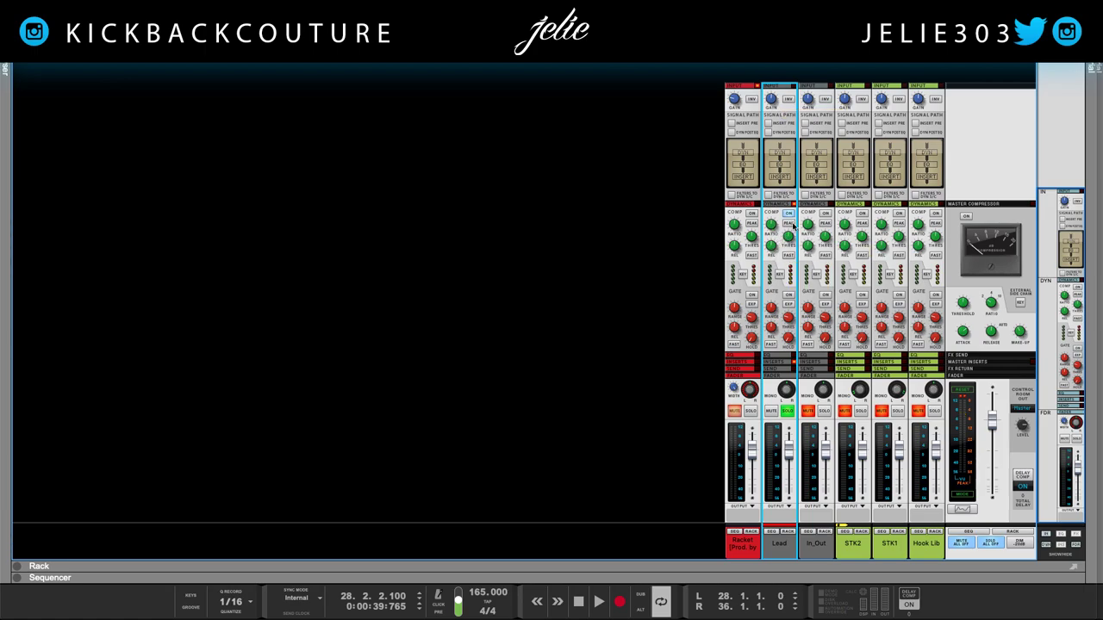
click(788, 412)
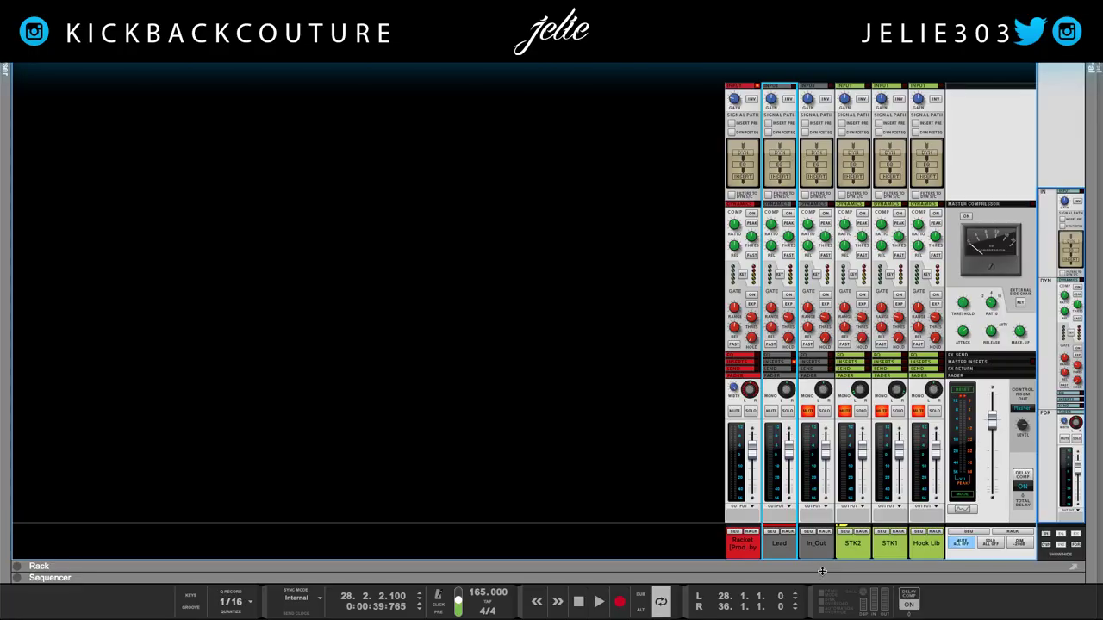
Step: Bring the rack into view, select the Lead track's MClass Compressor, and play the loop from its start
drag(822, 567, 673, 65)
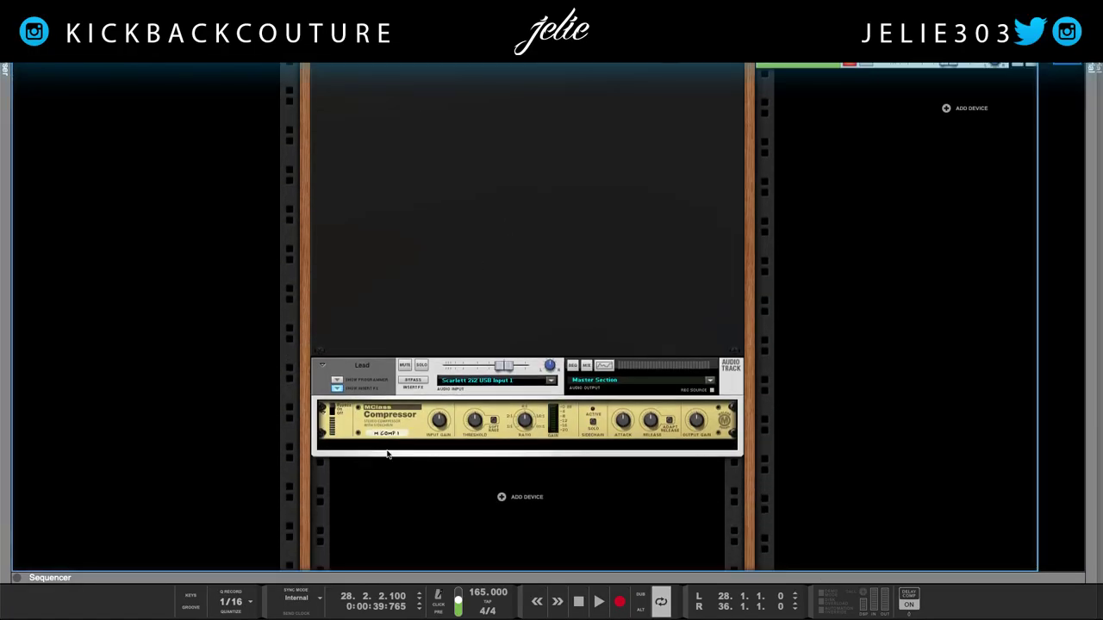
click(374, 429)
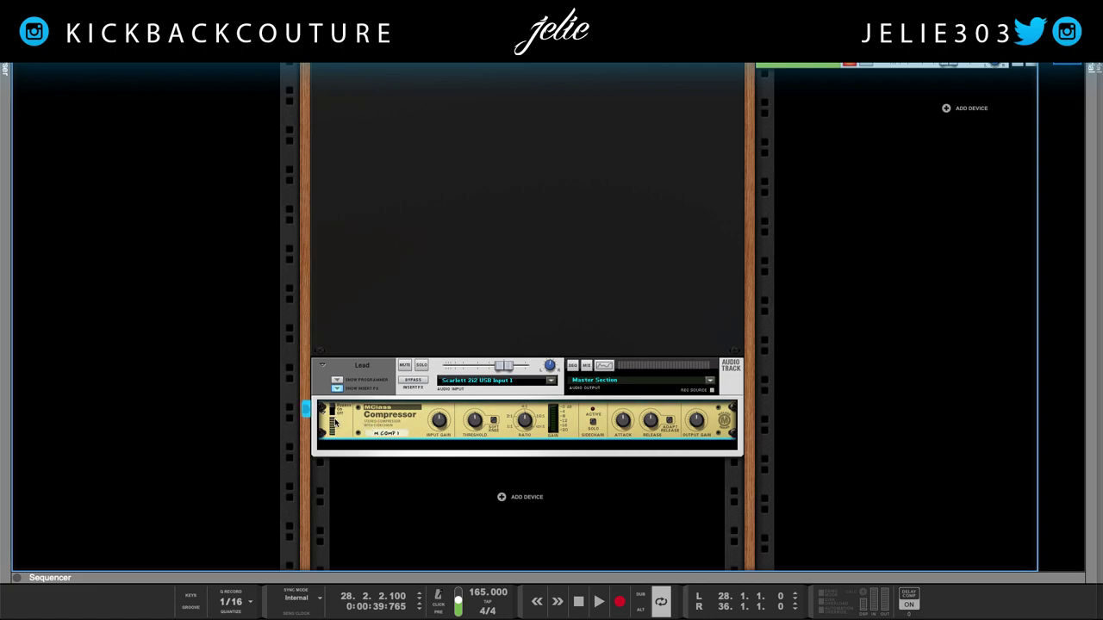
key(shift+Return)
key(space)
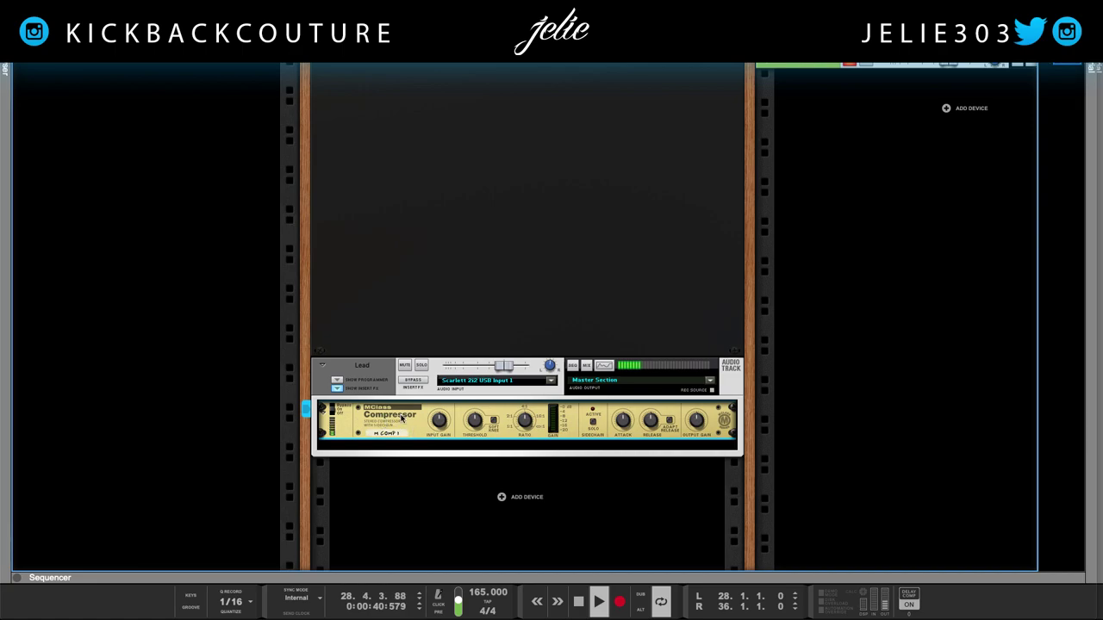
scroll(404, 448, up, 1)
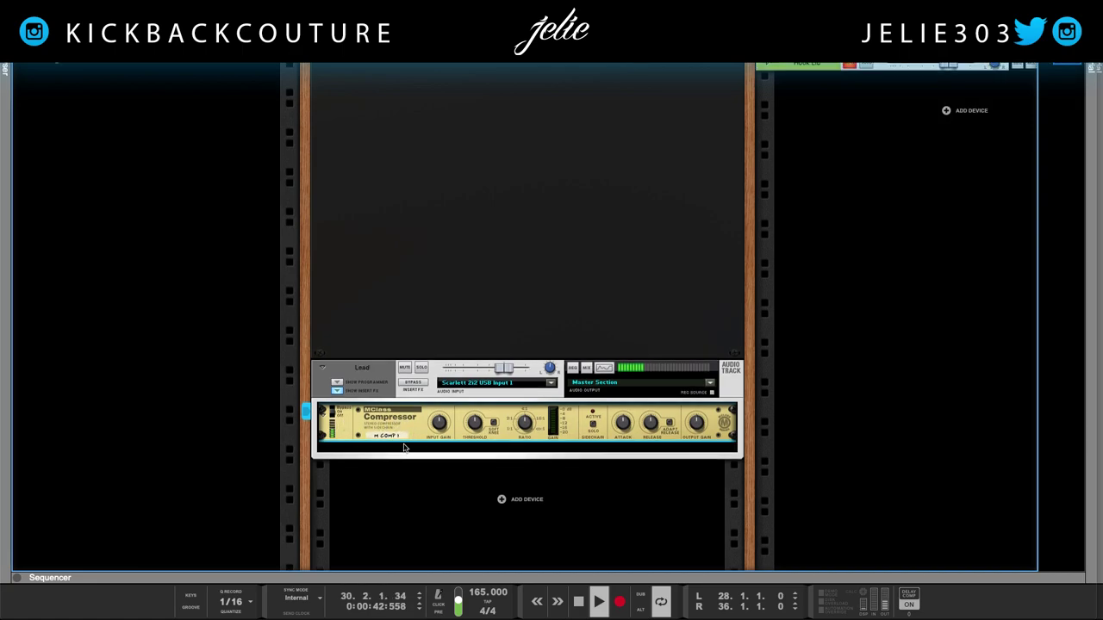
mouse_move(636, 45)
mouse_down()
mouse_move(682, 557)
mouse_move(629, 57)
mouse_up()
key(space)
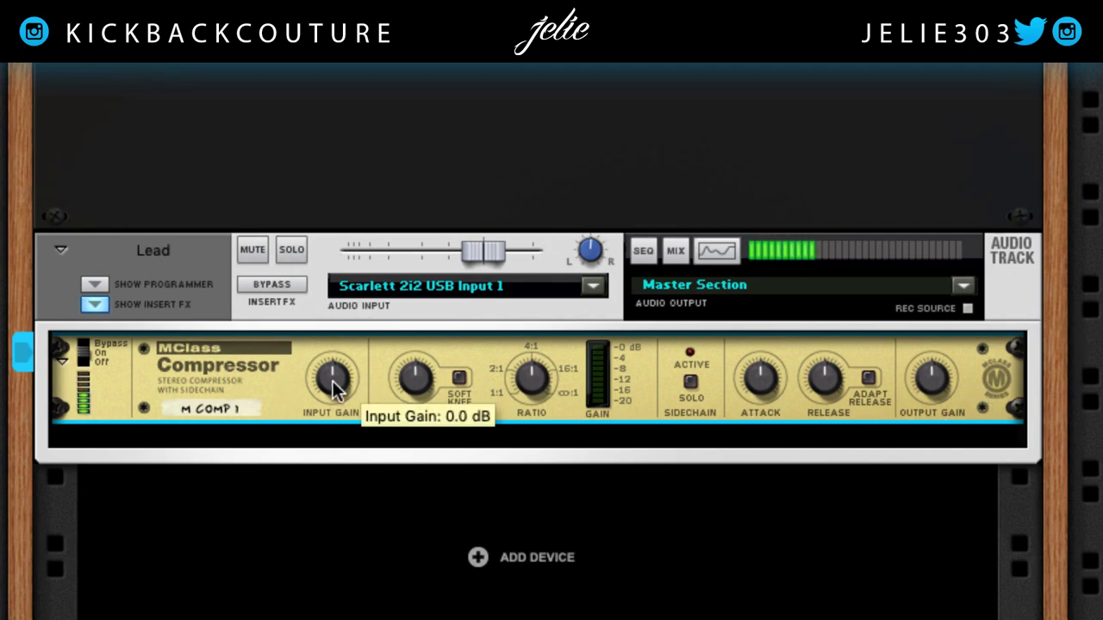
Step: Raise the MClass Compressor's input gain and set its ratio slightly below 4:1
drag(332, 381, 333, 380)
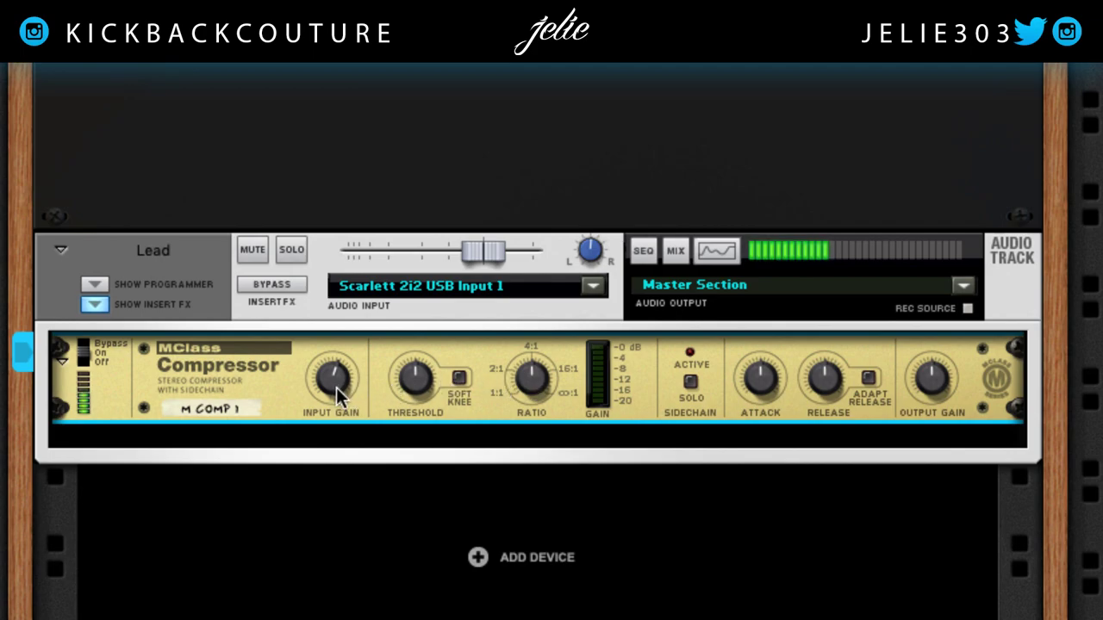
mouse_move(335, 385)
drag(335, 385, 335, 381)
drag(531, 385, 529, 385)
Step: Lower the MClass Compressor's threshold to its minimum for comparison, and set it to -25.8 dB
mouse_move(422, 382)
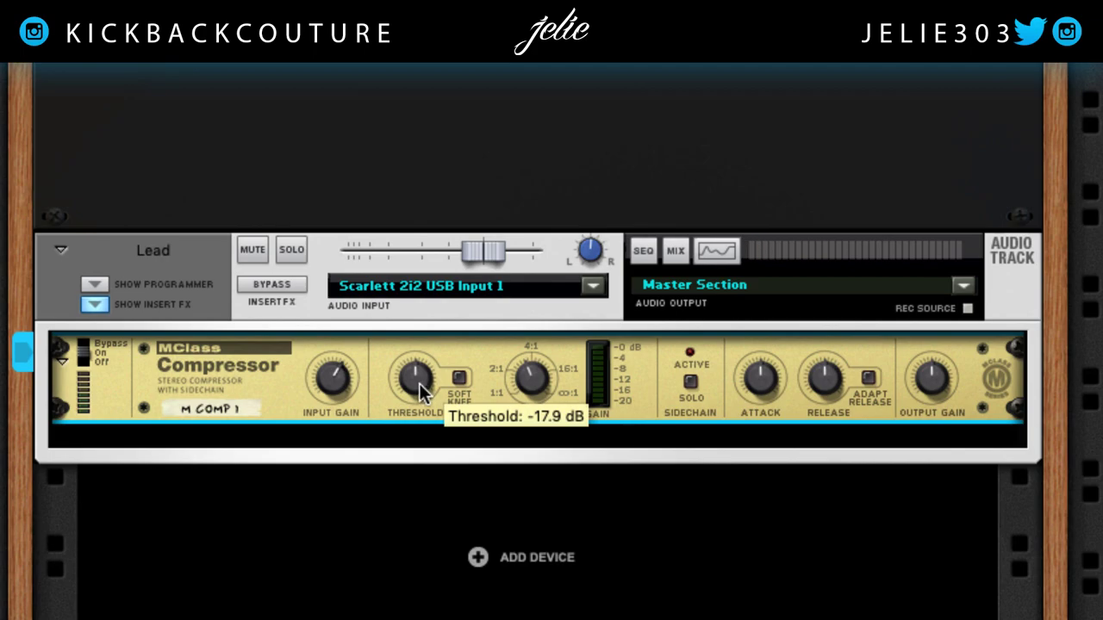
drag(417, 381, 413, 459)
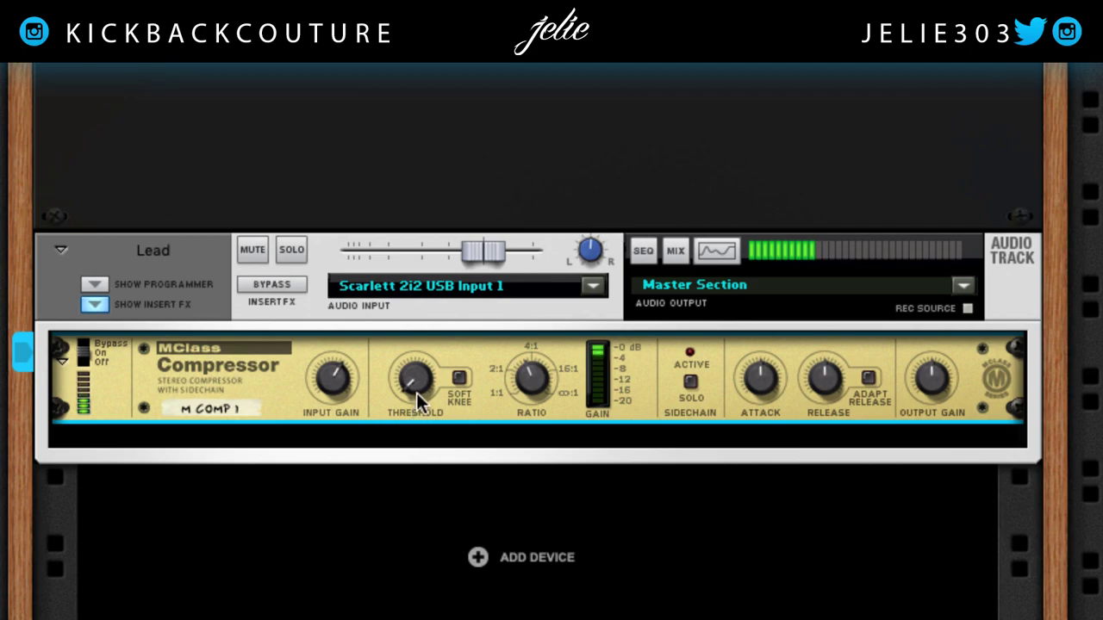
mouse_move(416, 393)
drag(418, 391, 420, 372)
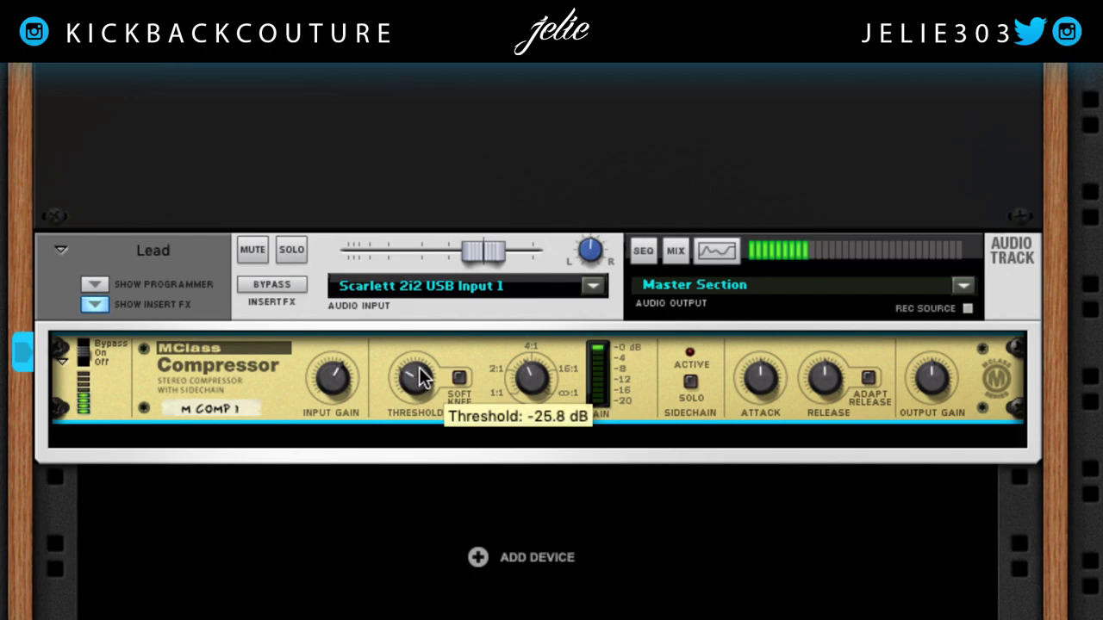
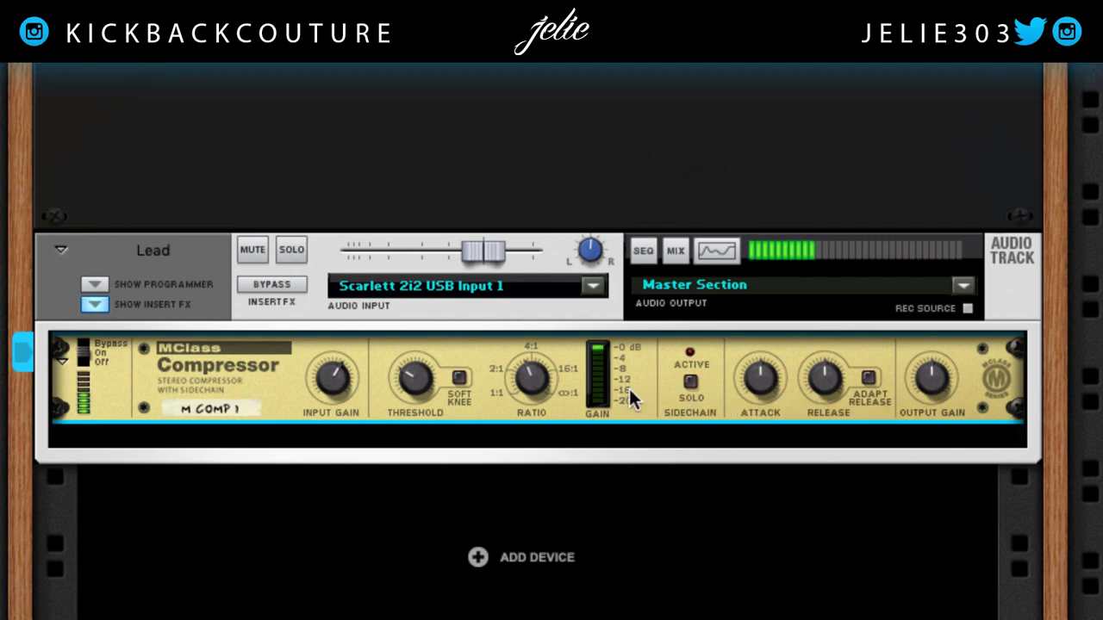
Step: Solo the Lead track, shorten the compressor's attack to 27 ms, and restore its release to the default
click(295, 247)
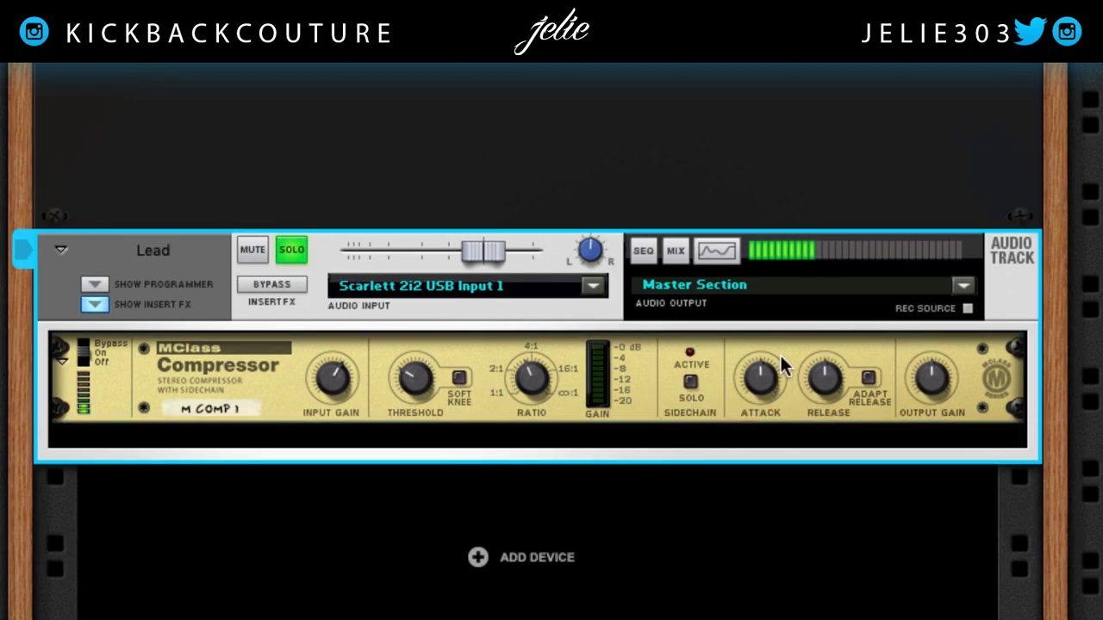
click(764, 378)
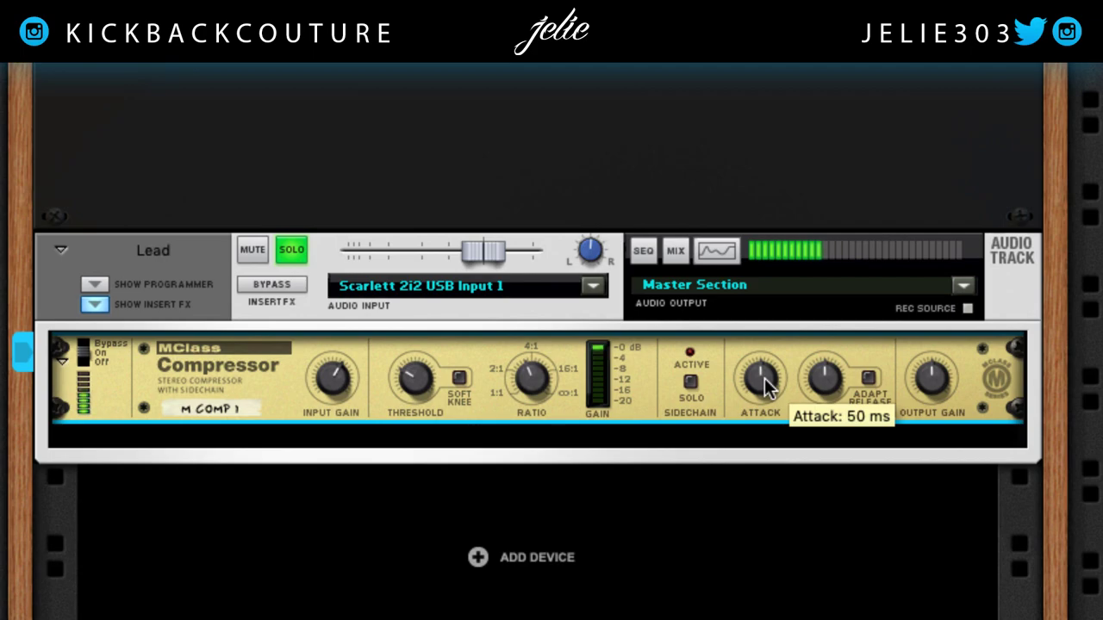
drag(764, 378, 813, 365)
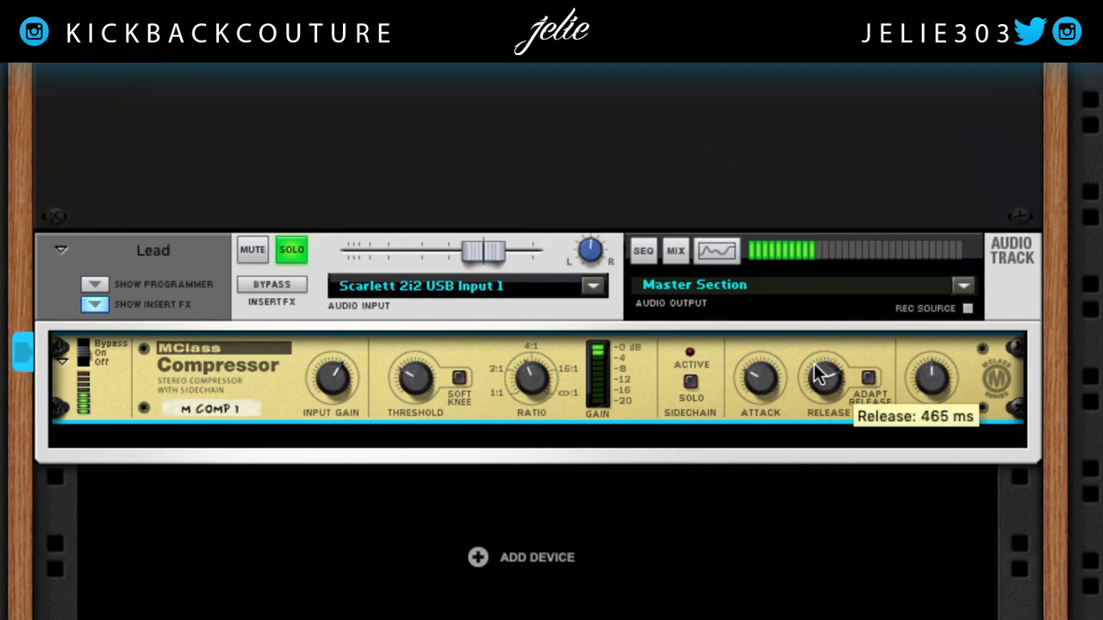
super+click(818, 384)
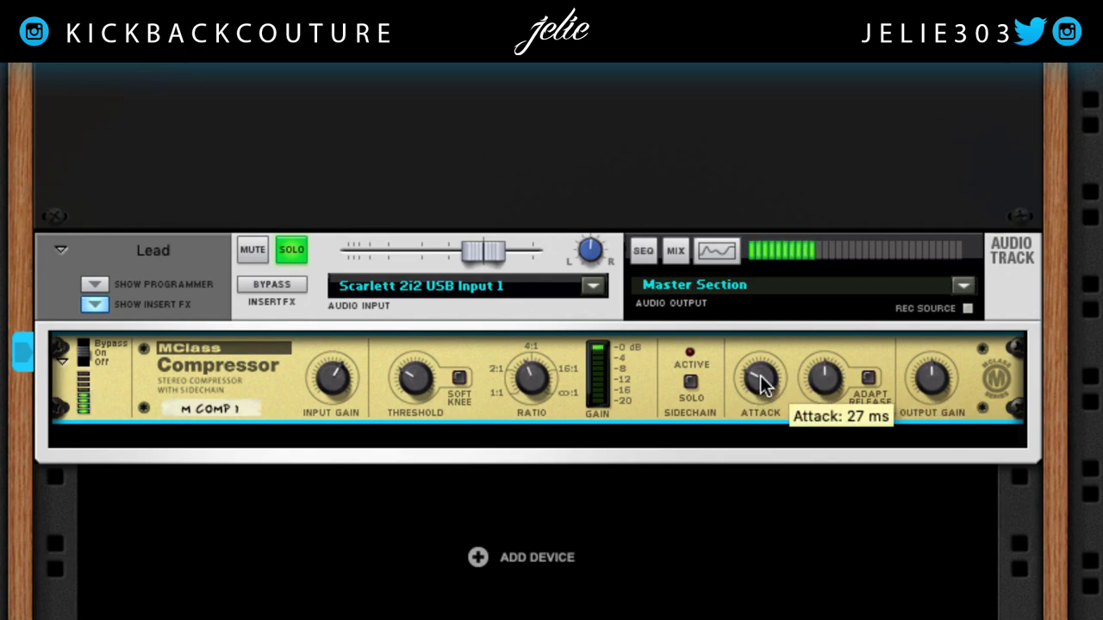
Step: Sweep the compressor's attack between 1 ms and 100 ms during playback, and settle it slightly above the knob's midpoint
drag(761, 384, 759, 433)
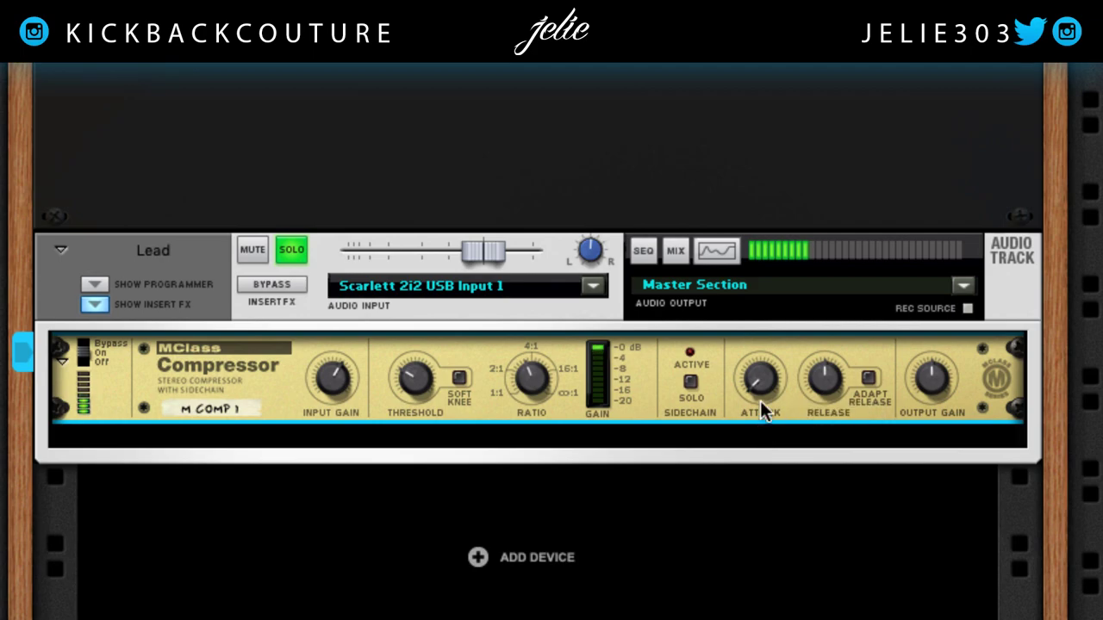
drag(759, 387, 778, 291)
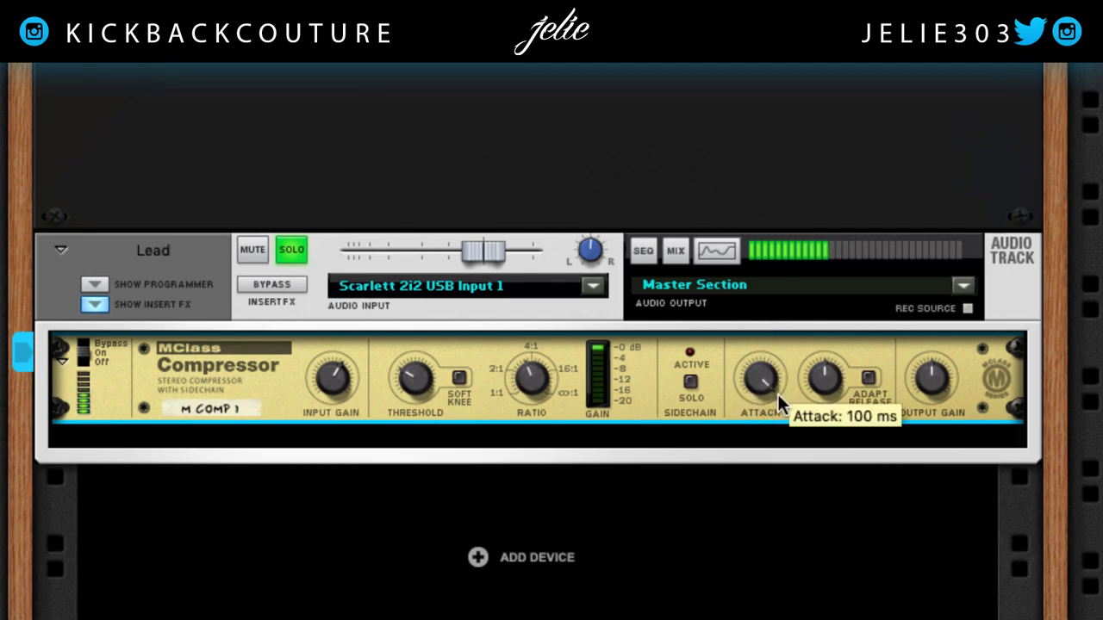
drag(764, 389, 763, 576)
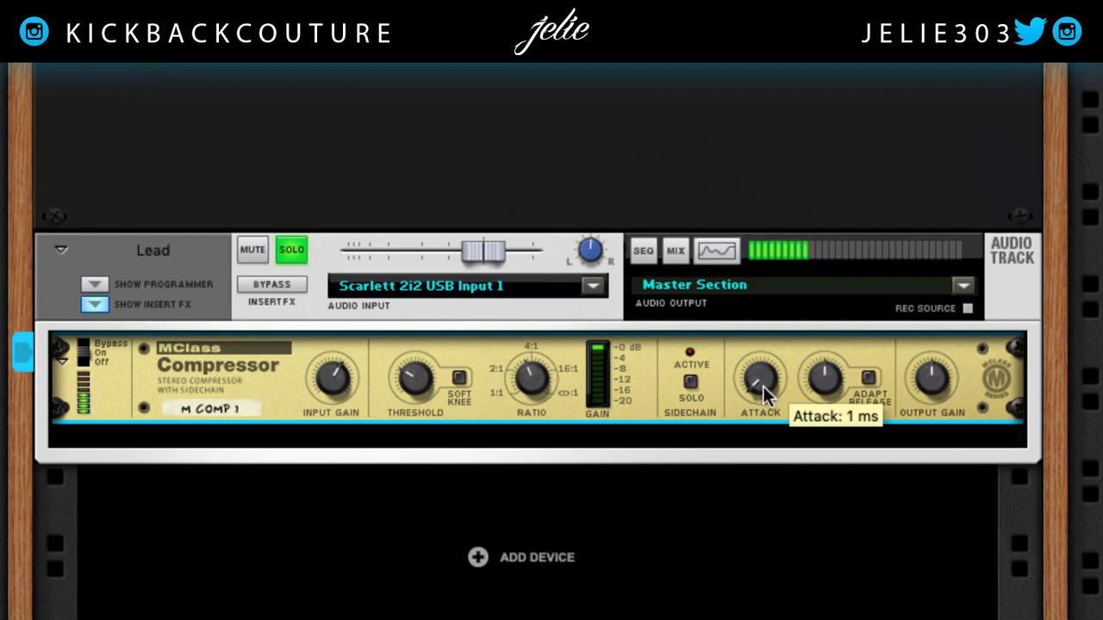
drag(763, 386, 782, 291)
drag(764, 381, 757, 432)
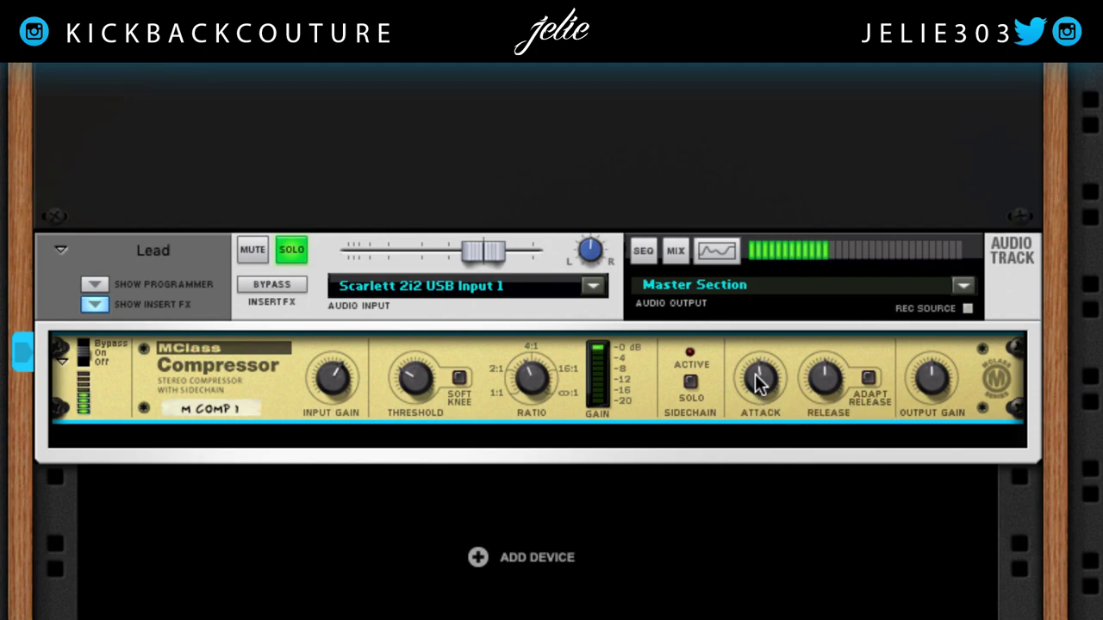
drag(758, 383, 755, 378)
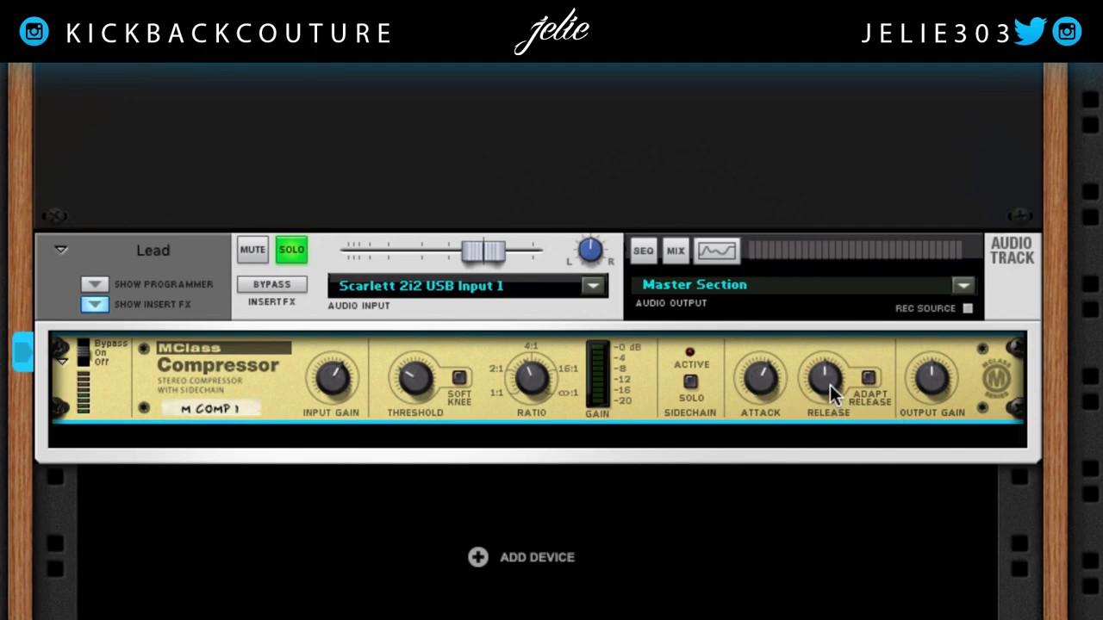
Step: Sweep the compressor's release between 50 ms and a long setting, and set it to 119 ms
mouse_move(827, 389)
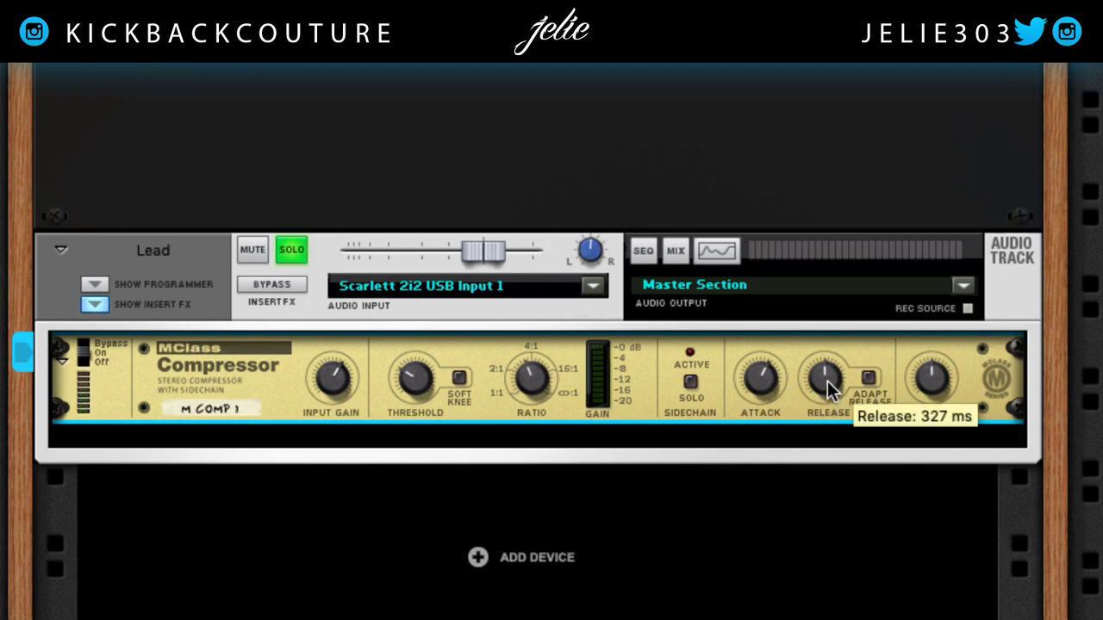
drag(827, 382, 822, 458)
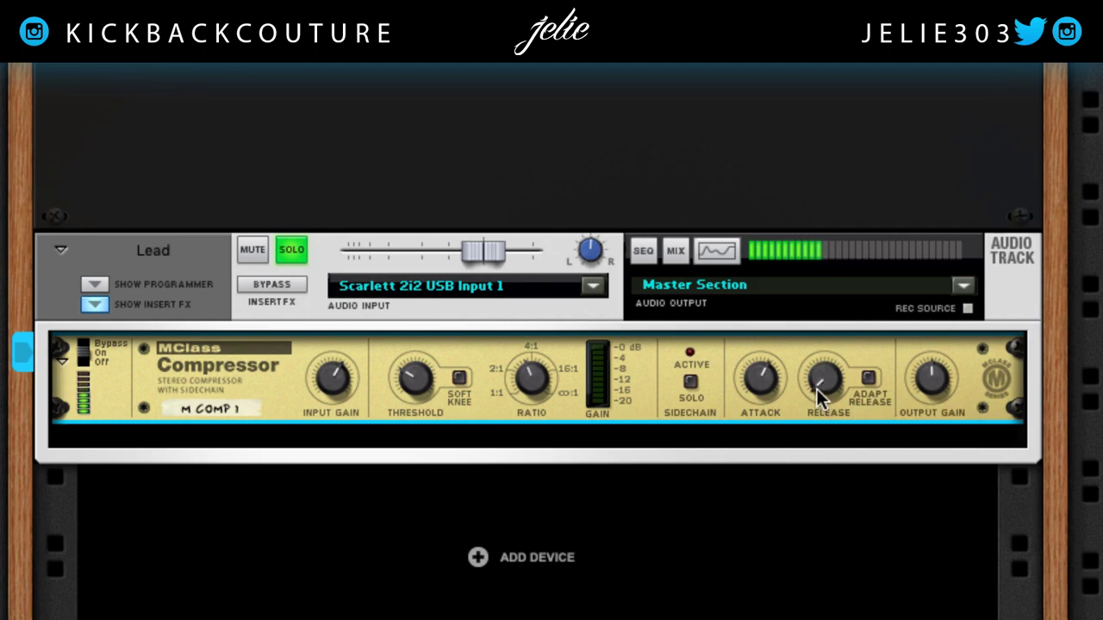
drag(819, 384, 824, 256)
drag(830, 387, 823, 498)
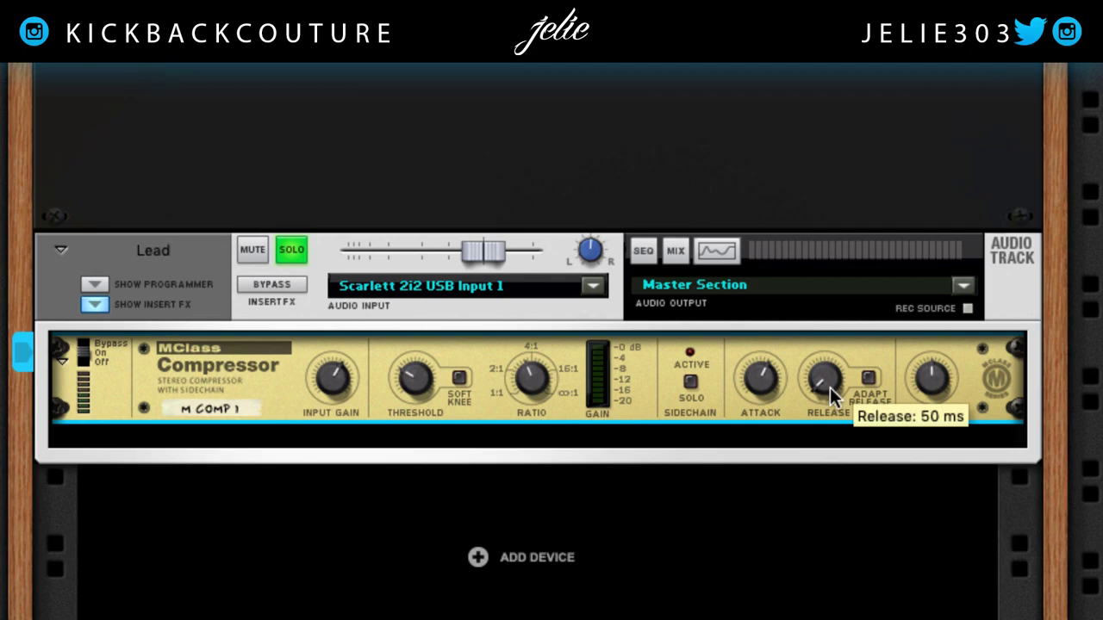
mouse_move(830, 386)
mouse_down()
mouse_move(822, 279)
mouse_move(823, 393)
mouse_up()
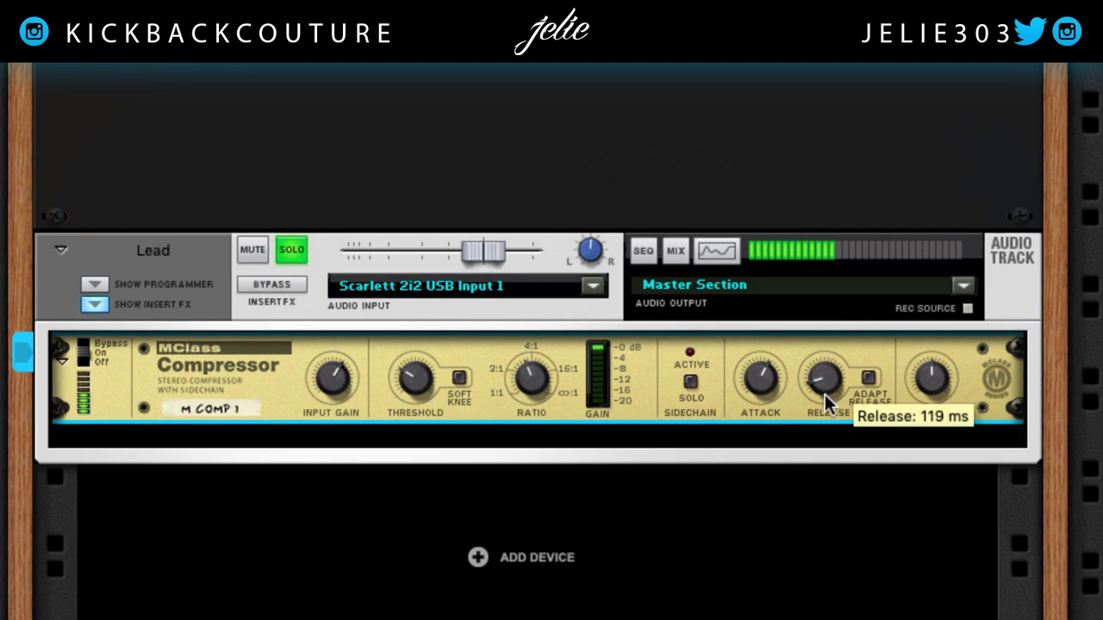
Step: Enable adaptive release on the MClass Compressor
click(869, 378)
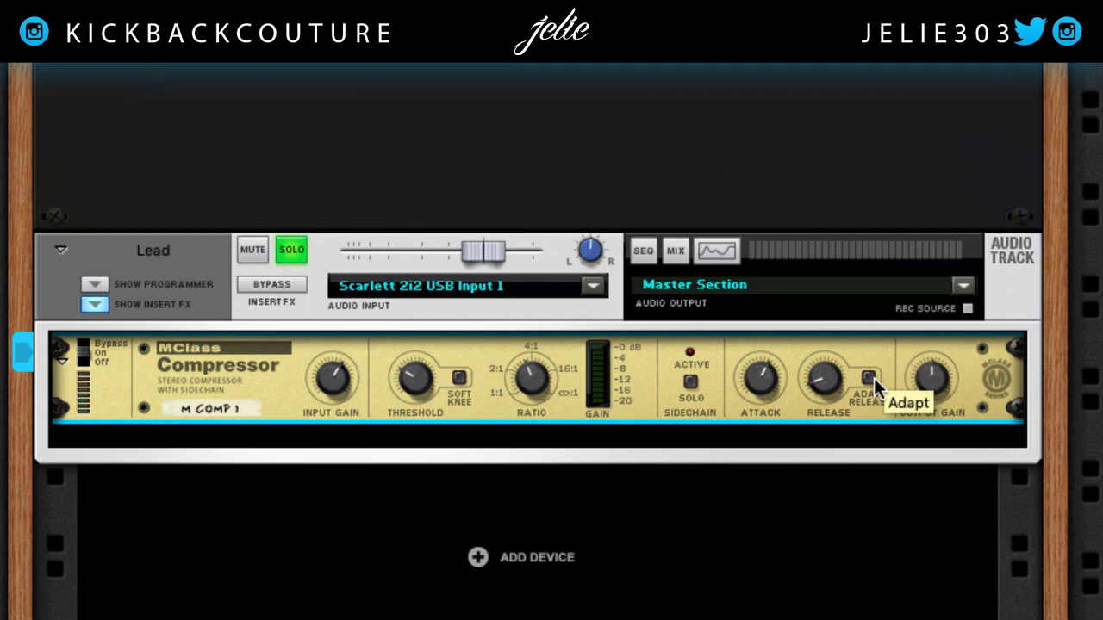
click(870, 377)
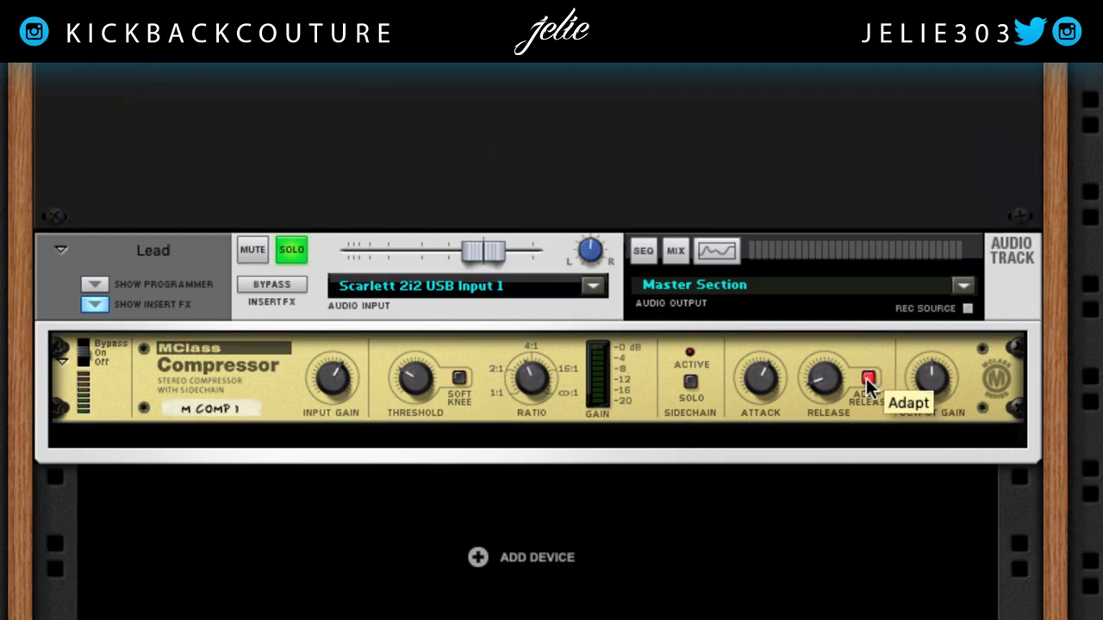
mouse_move(822, 391)
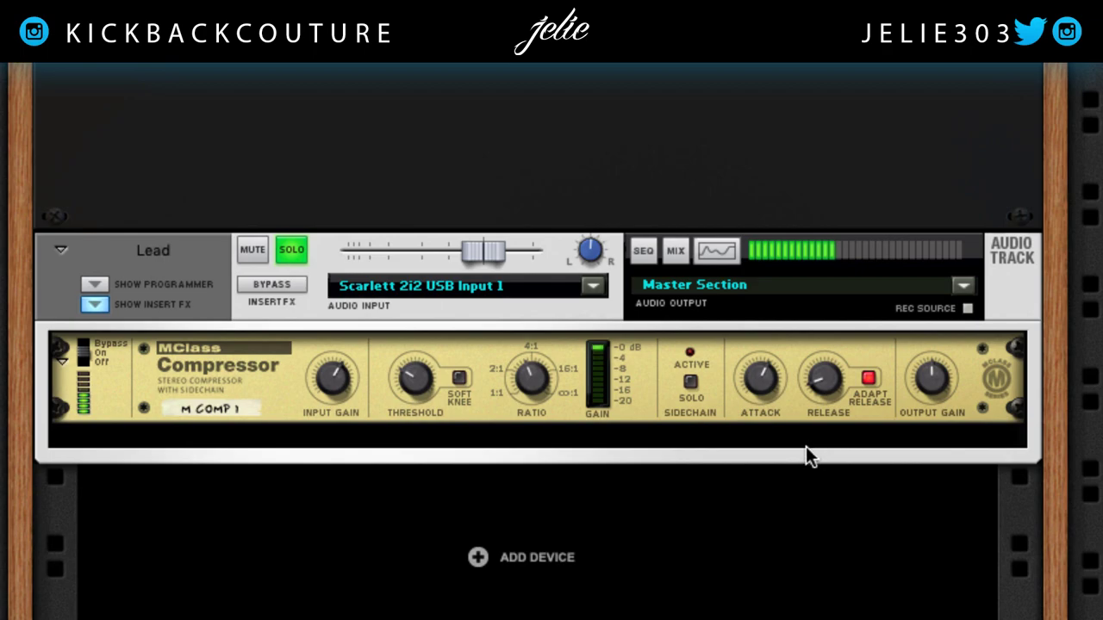
Step: Adjust the compressor's threshold to slightly above -28.6 dB and bypass the Lead track's insert effects
drag(419, 388, 419, 393)
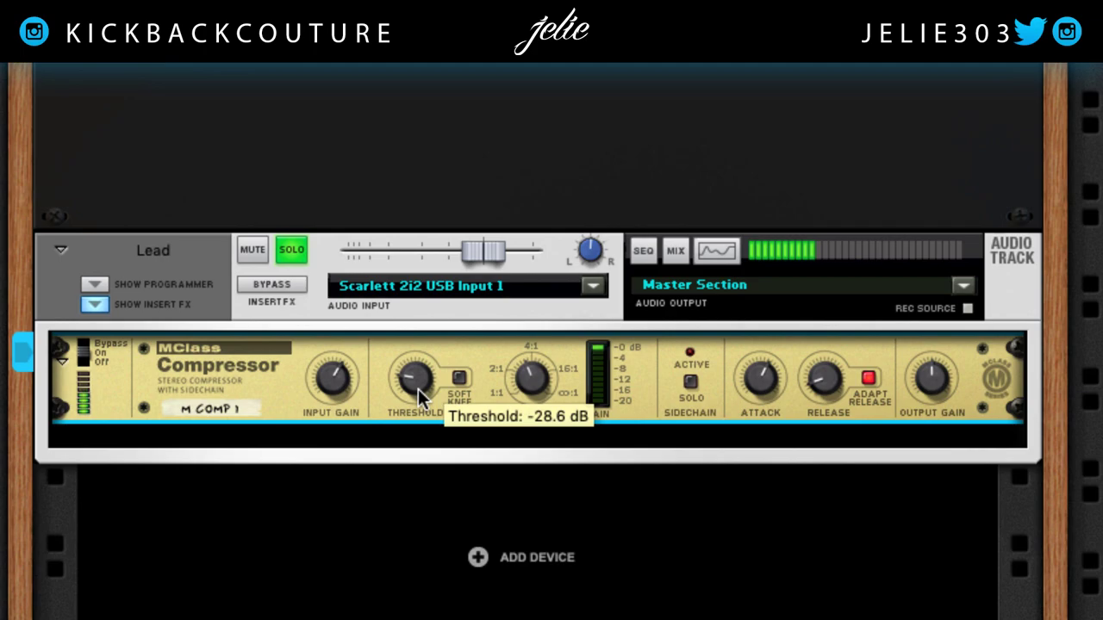
drag(416, 389, 416, 384)
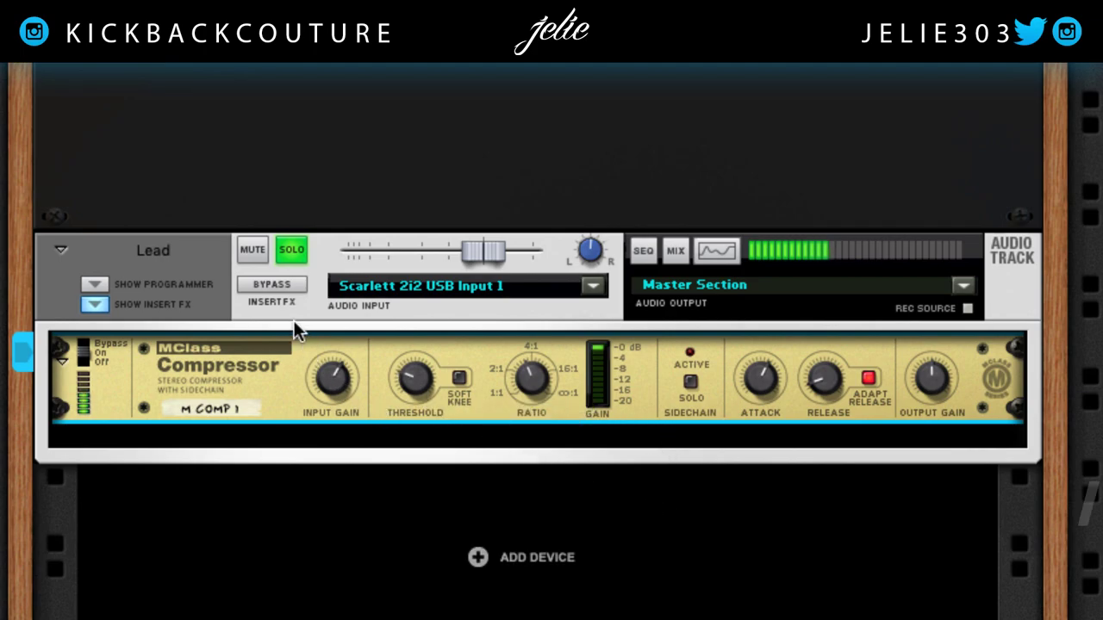
click(280, 288)
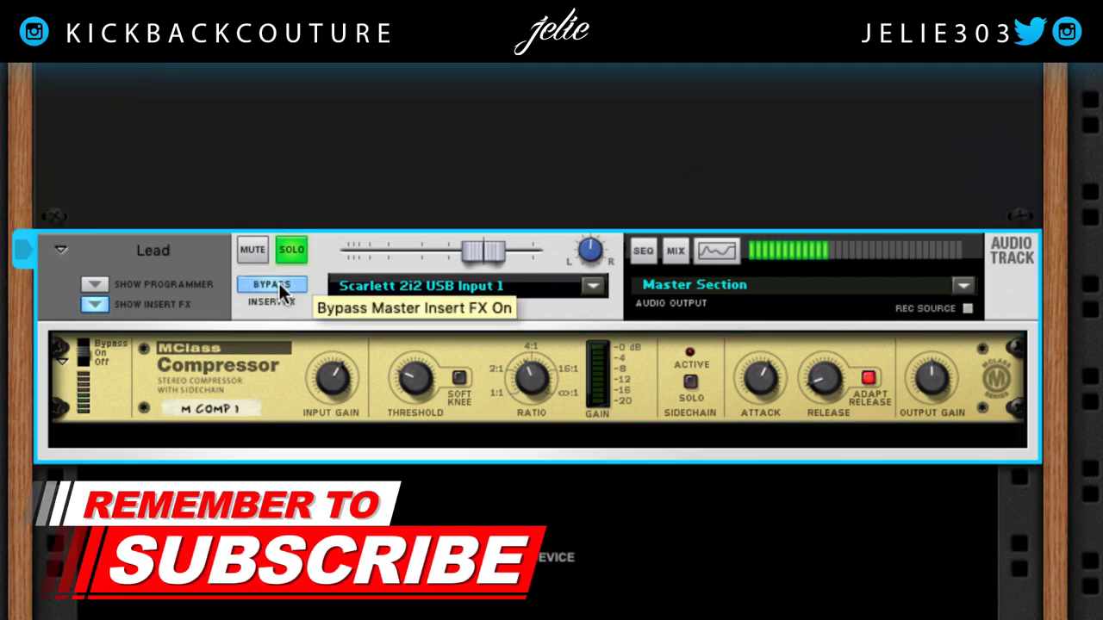
Step: Toggle the Lead track's insert effects bypass during playback to compare the sound, leaving the effects active
click(278, 284)
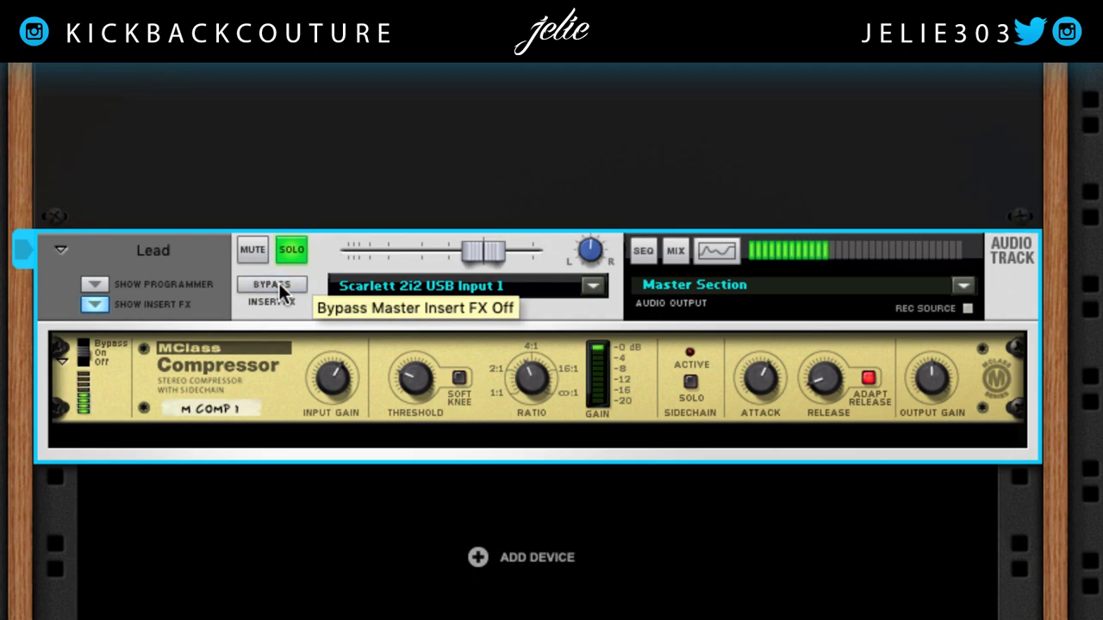
click(278, 283)
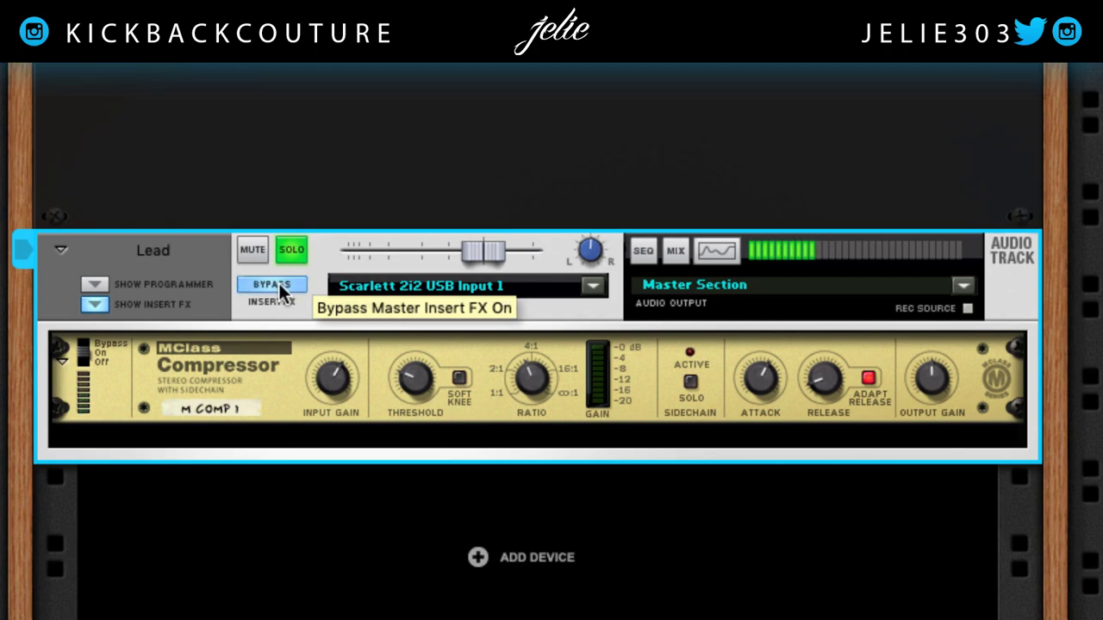
click(278, 283)
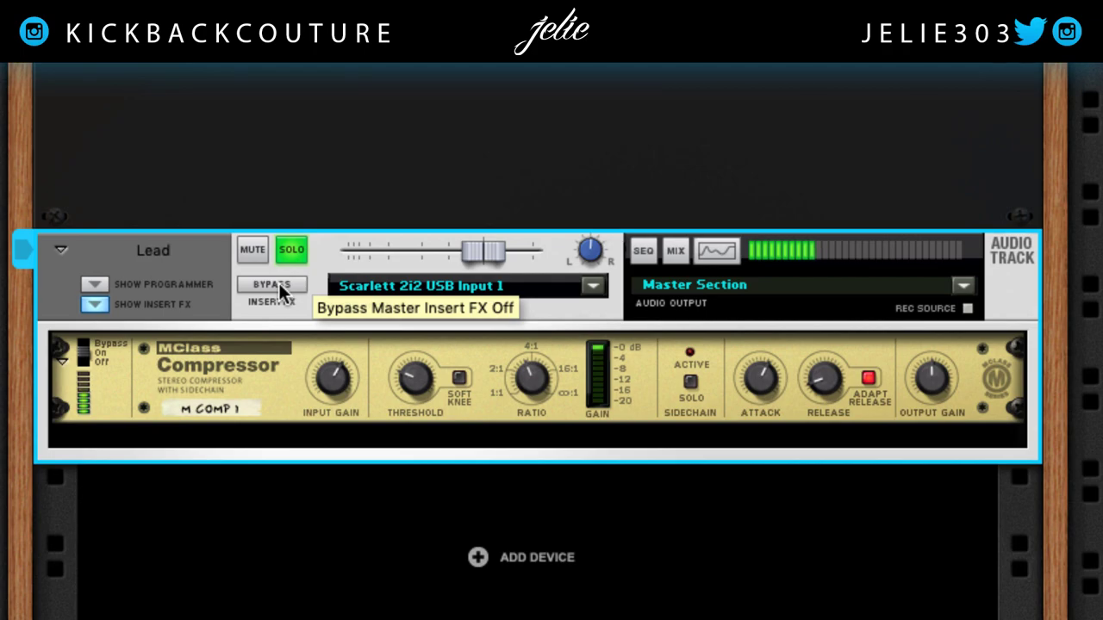
Step: Turn off solo on the Lead track and enlarge the rack area beneath the mixer
scroll(179, 474, right, 3)
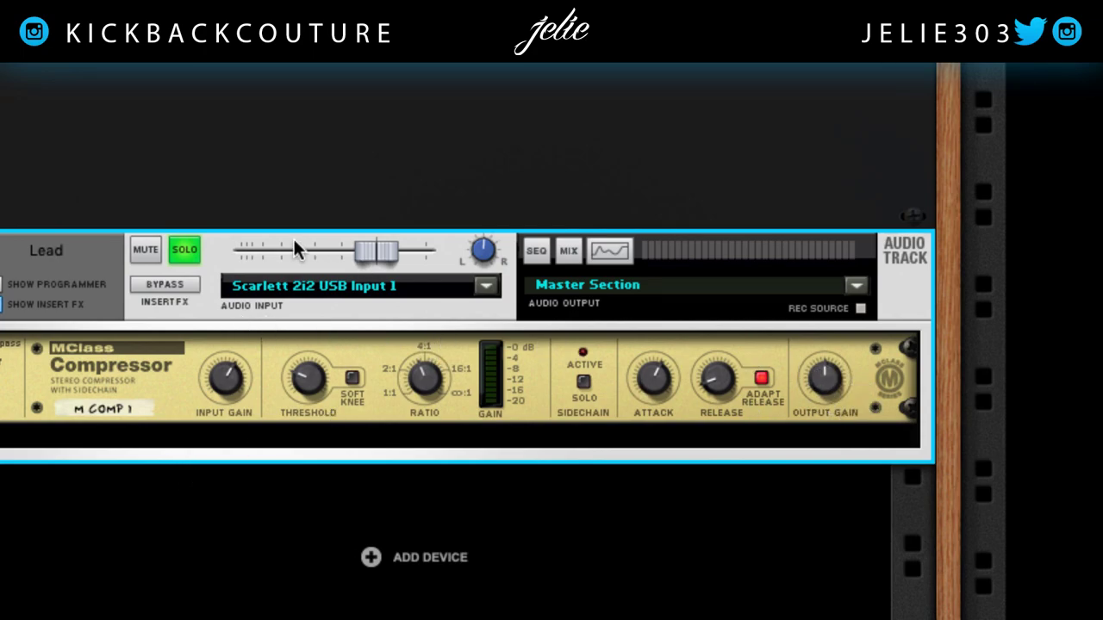
click(190, 249)
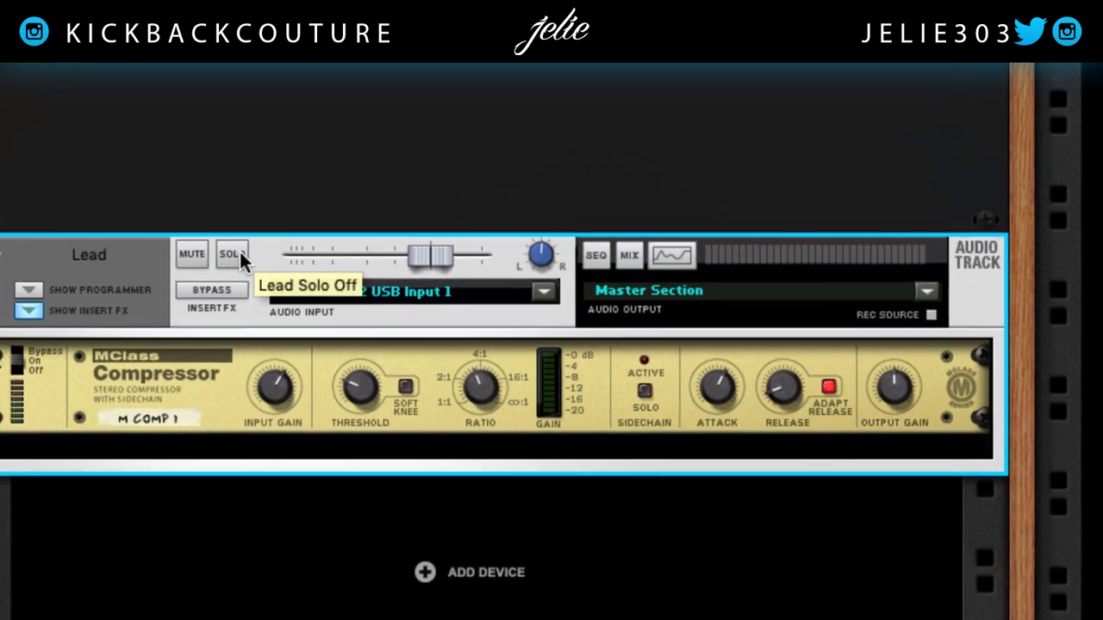
click(269, 418)
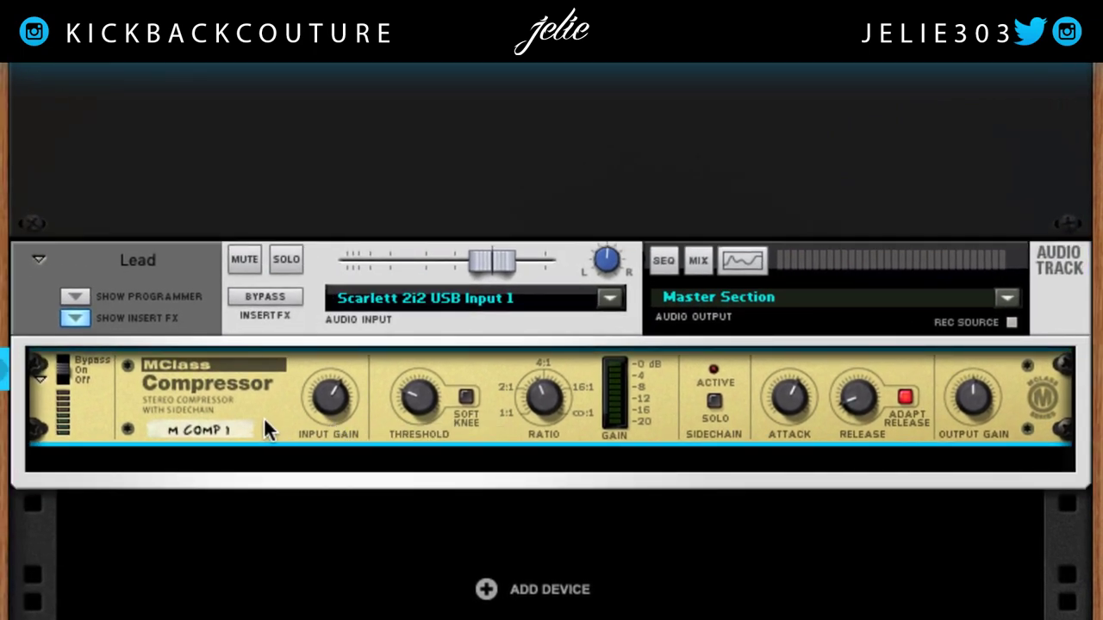
drag(325, 69, 339, 353)
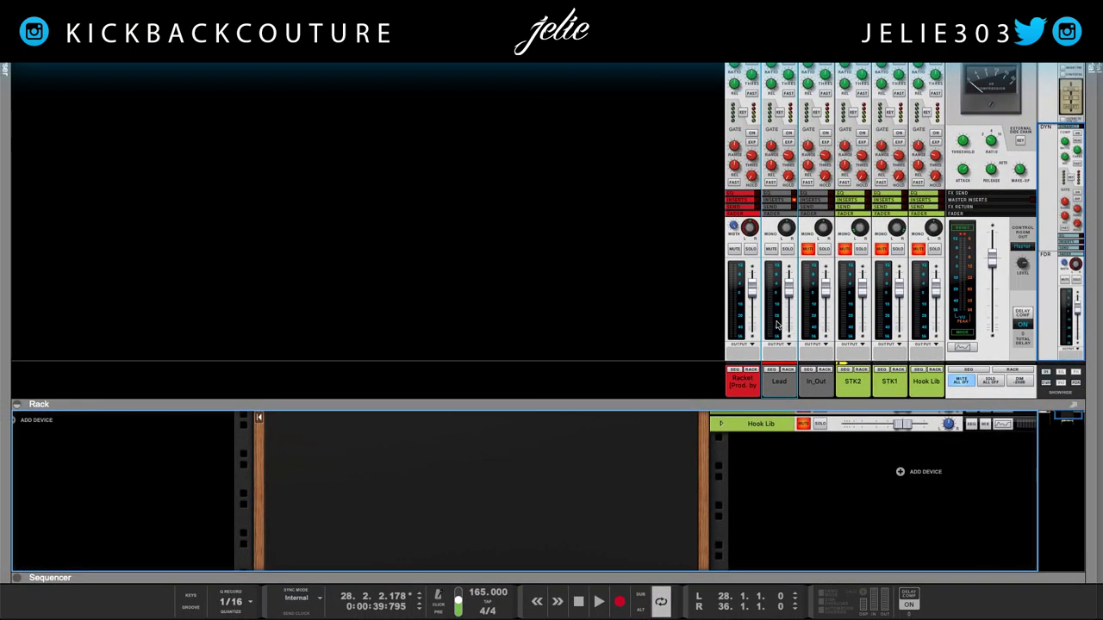
drag(660, 401, 644, 169)
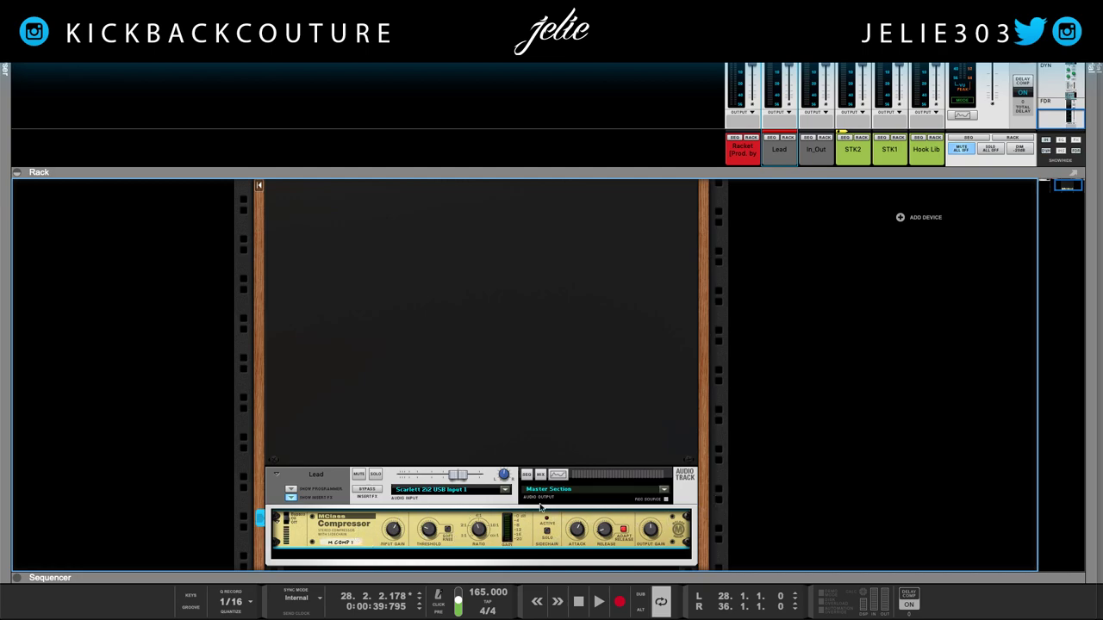
drag(712, 175, 716, 139)
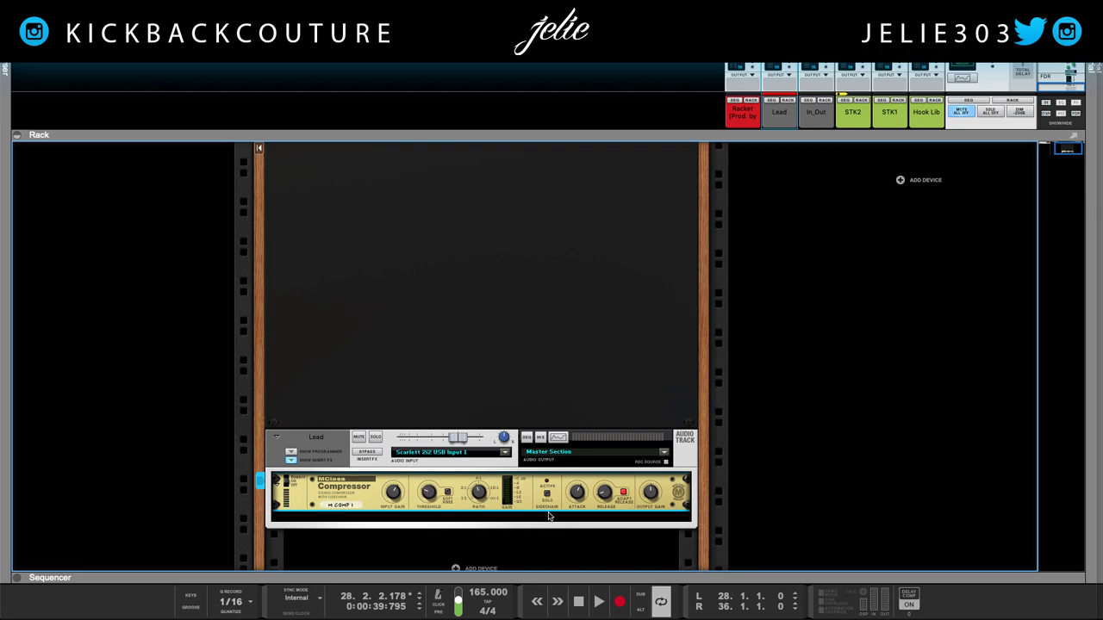
Step: Adjust the MClass Compressor's output gain while the full mix plays, settling at -4.1 dB, and stop playback
key(space)
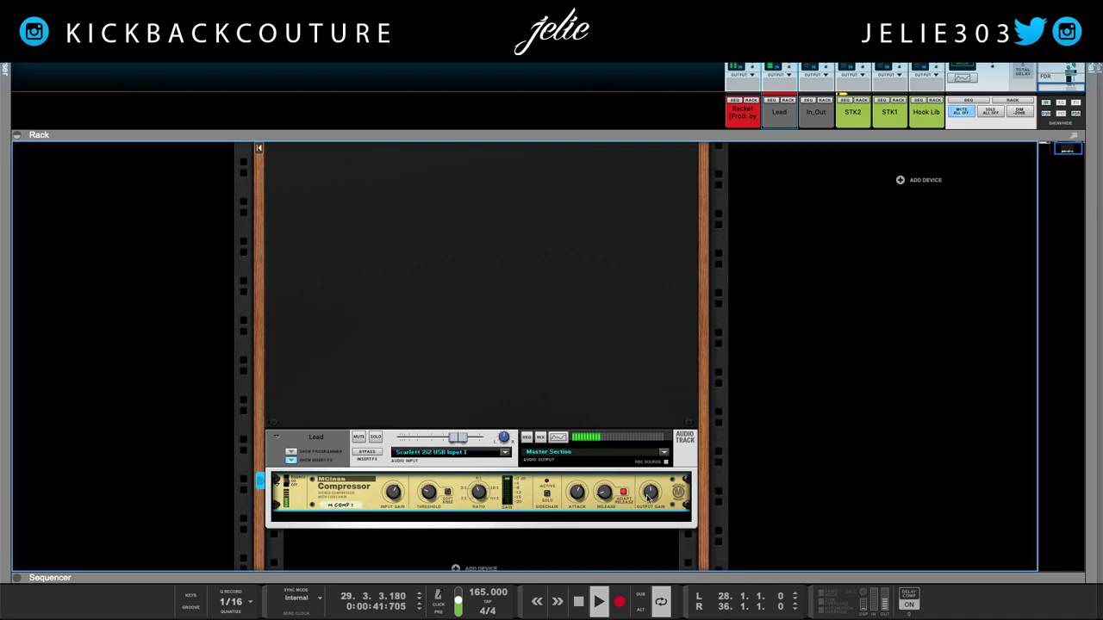
mouse_move(647, 502)
drag(647, 503, 647, 505)
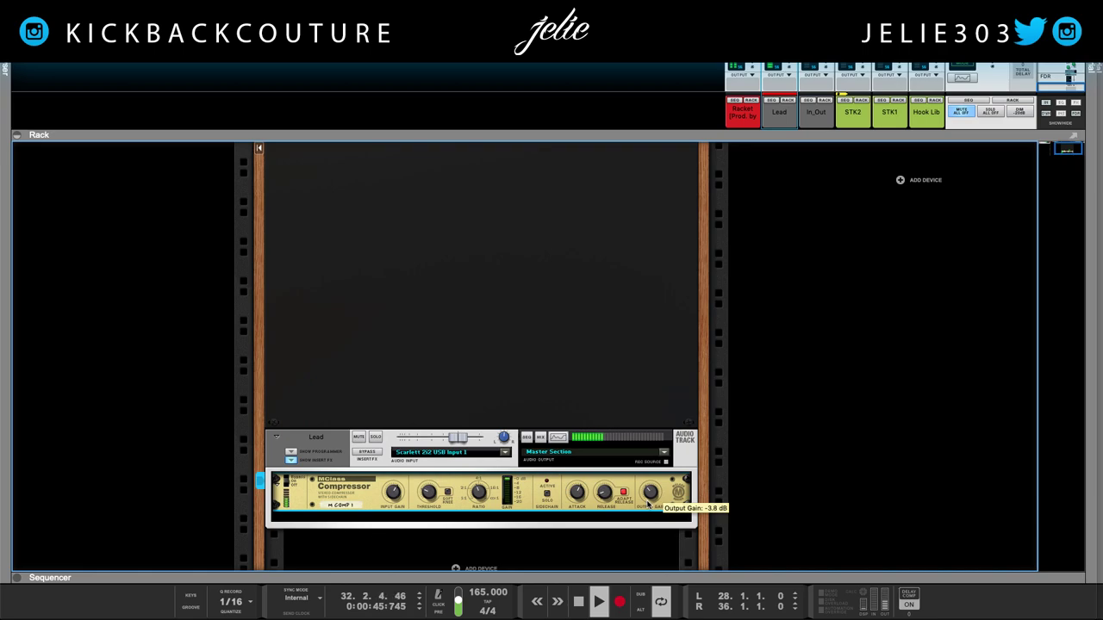
scroll(647, 502, up, 4)
key(space)
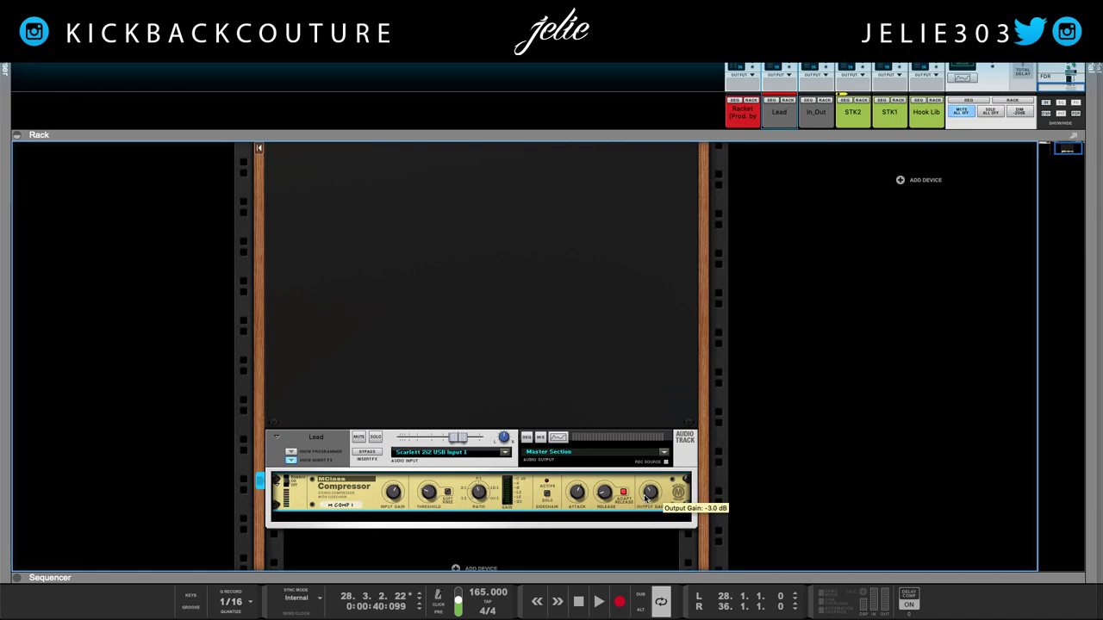
key(space)
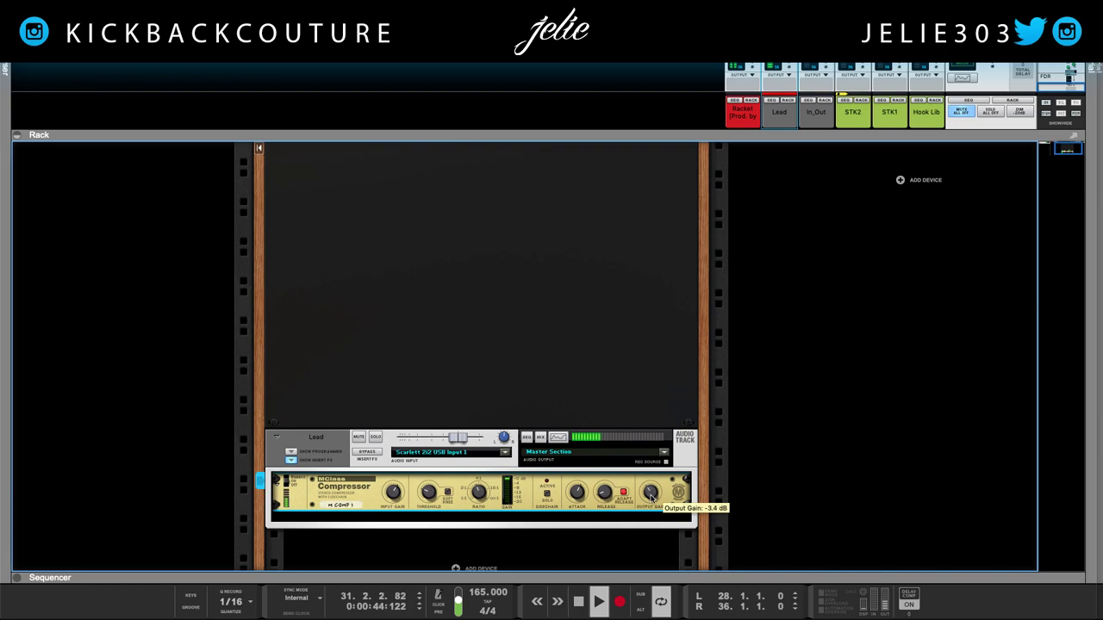
drag(649, 495, 649, 497)
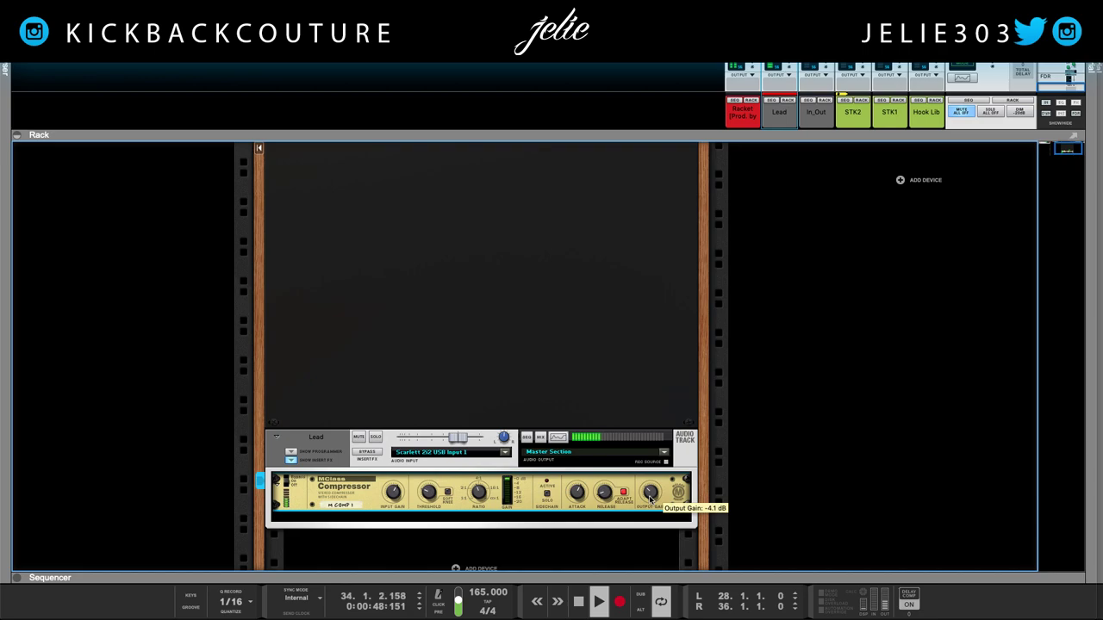
scroll(445, 522, down, 1)
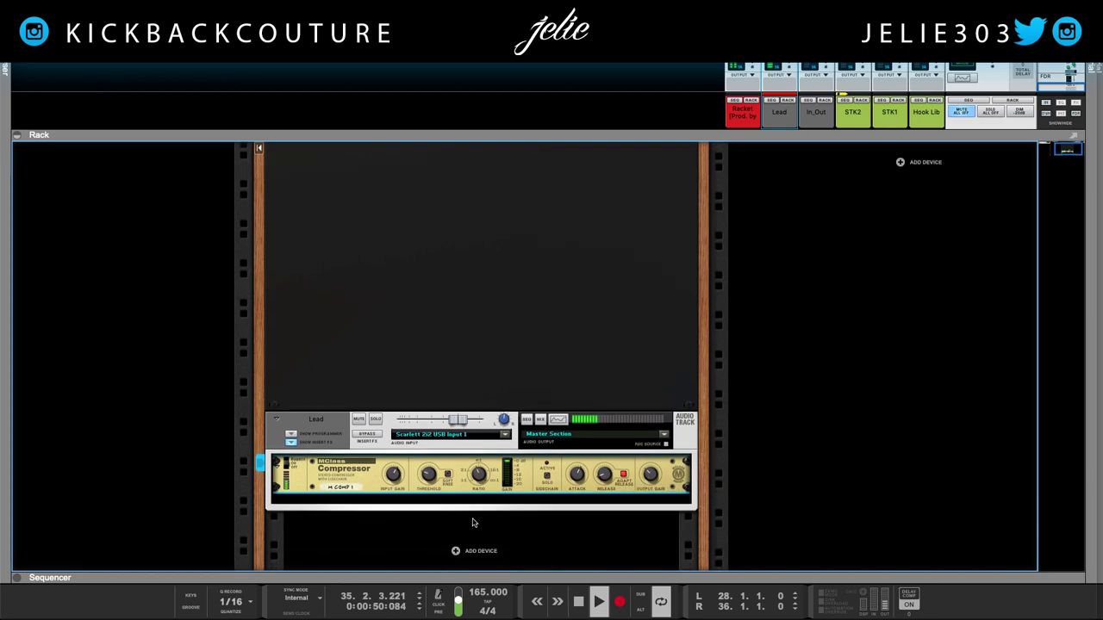
key(space)
click(466, 504)
right_click(466, 504)
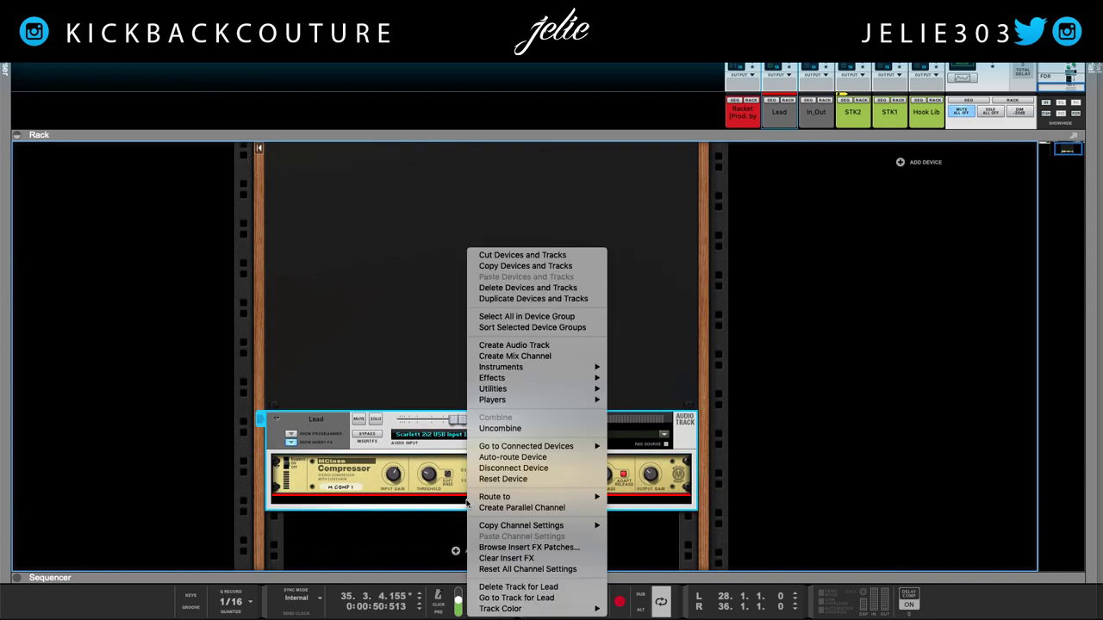
mouse_move(499, 379)
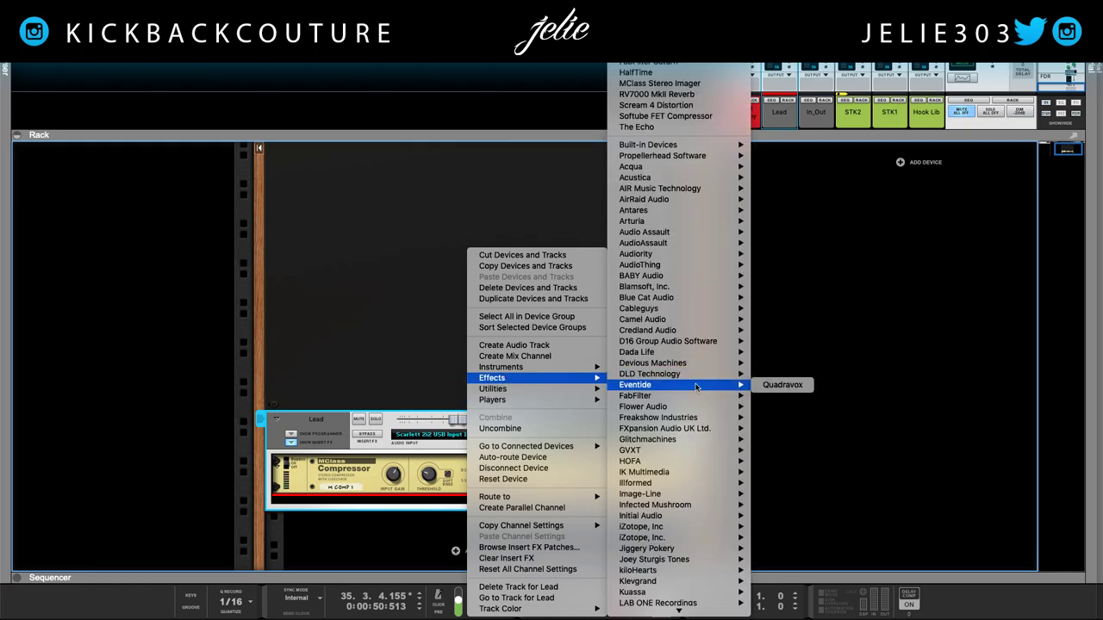
mouse_move(682, 146)
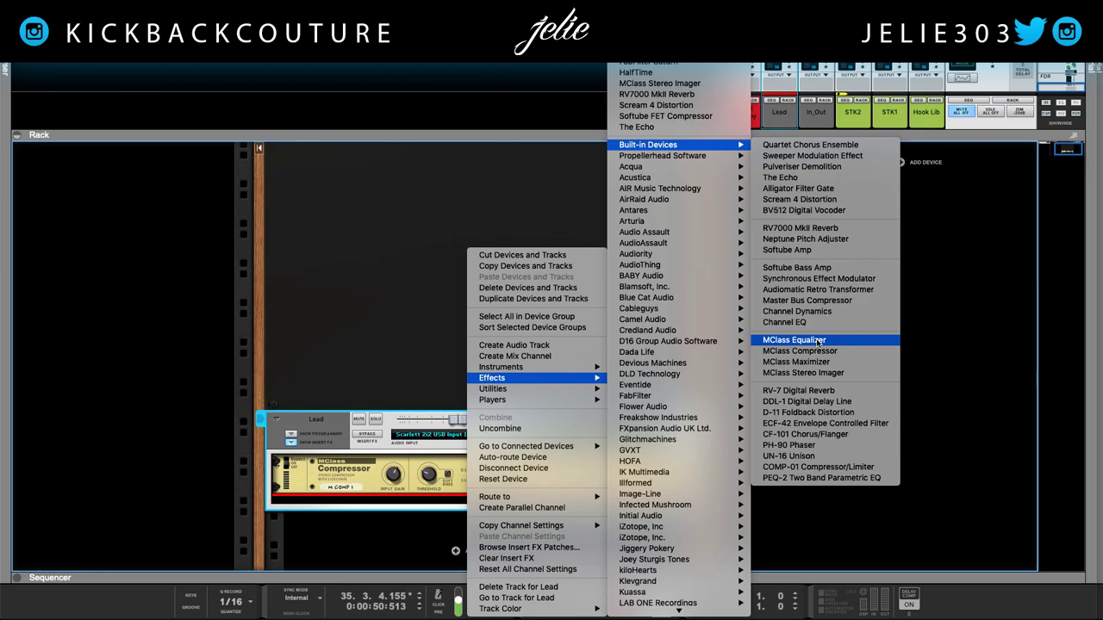
click(944, 343)
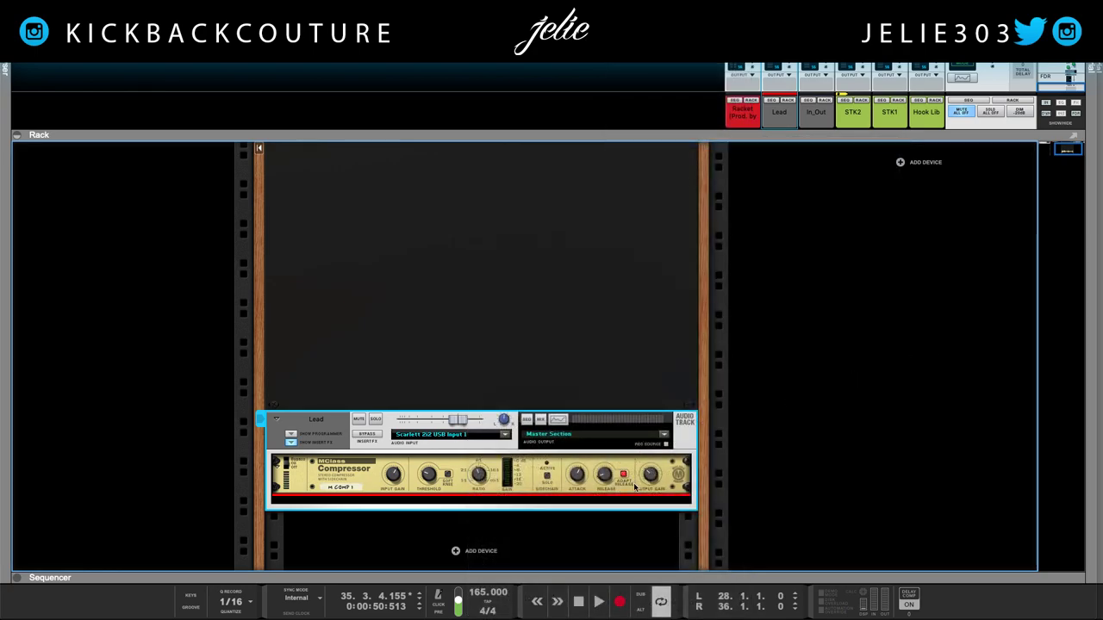
Step: Open the Spectrum EQ for the Lead channel and play the vocal to examine its frequency spectrum
key(F3)
key(F3)
key(F2)
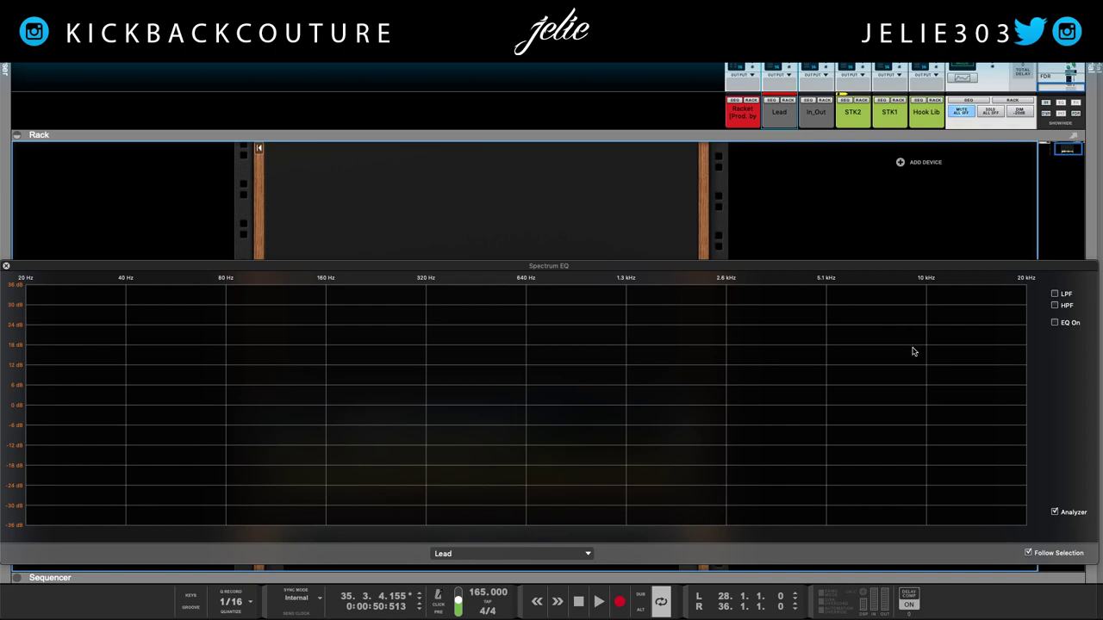
key(space)
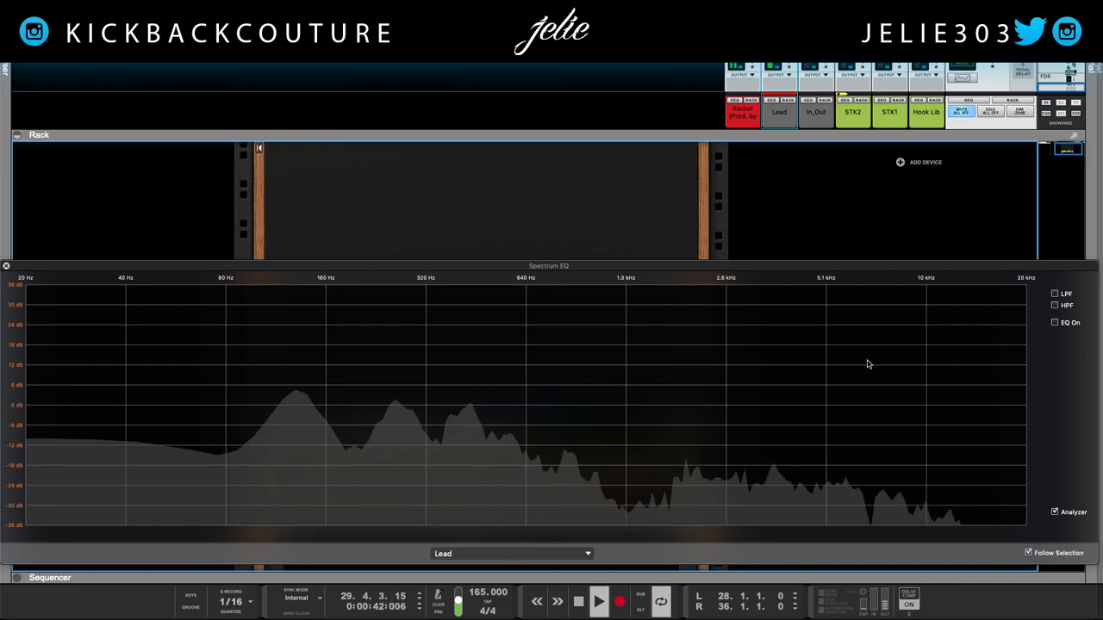
key(space)
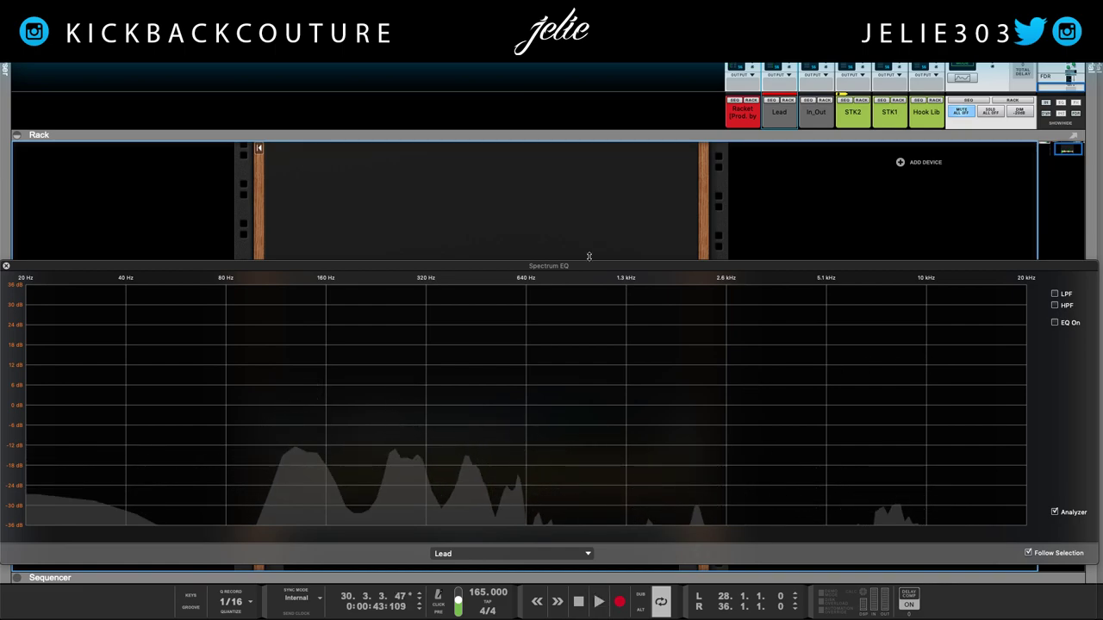
Step: Move the Spectrum EQ window clear of the Lead rack devices and turn on the Lead channel's EQ
scroll(589, 254, down, 5)
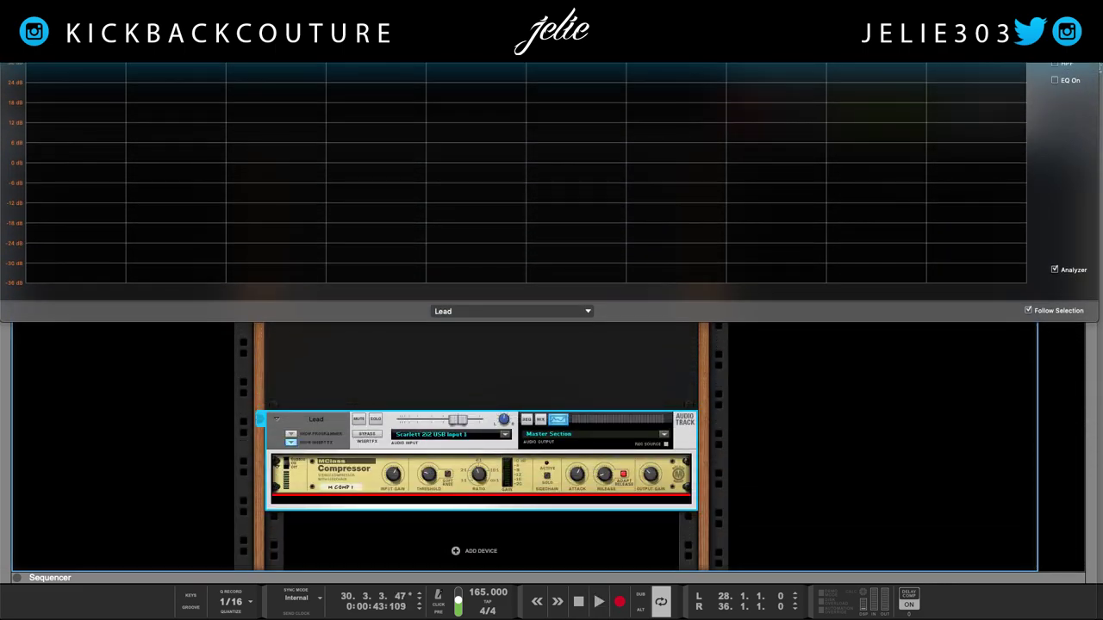
scroll(457, 500, down, 1)
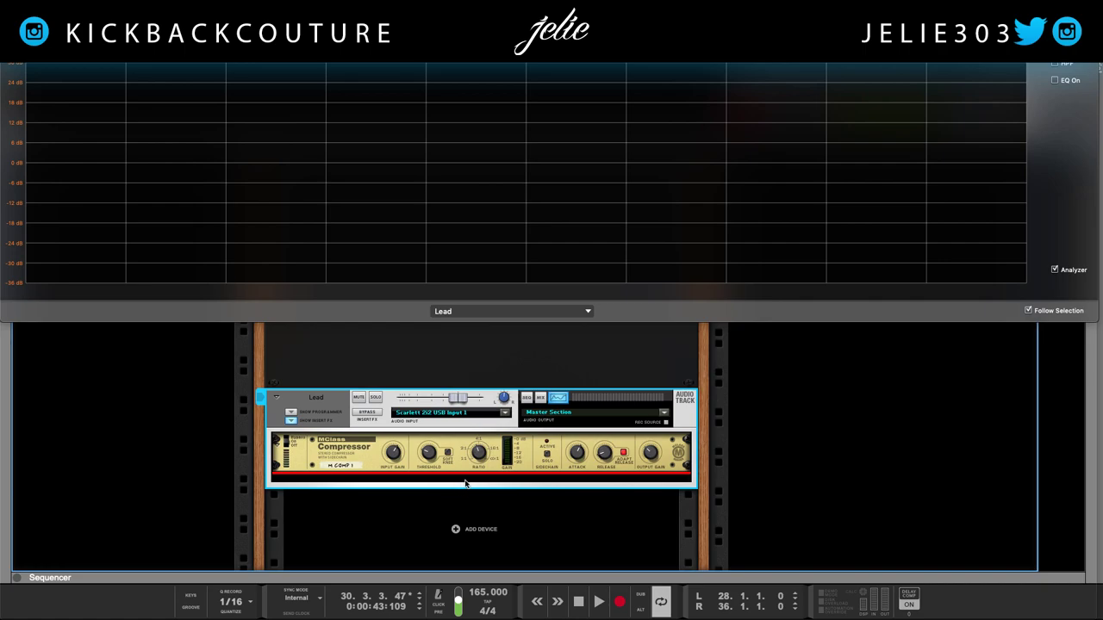
click(1053, 81)
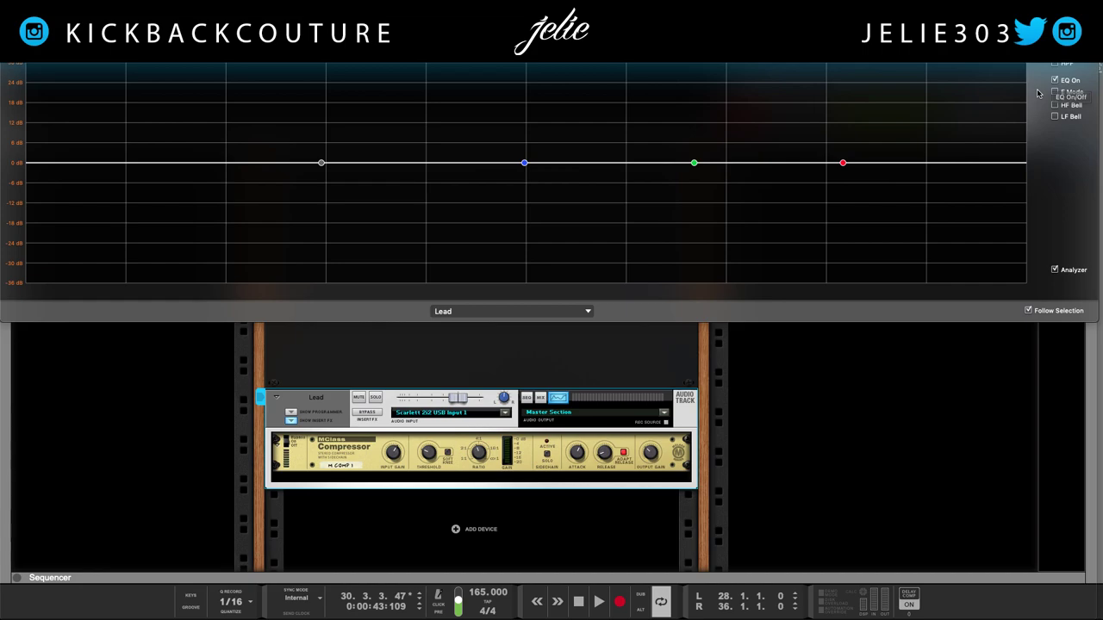
Step: Add a built-in MClass Equalizer after the compressor in the Lead track's insert effects
right_click(570, 479)
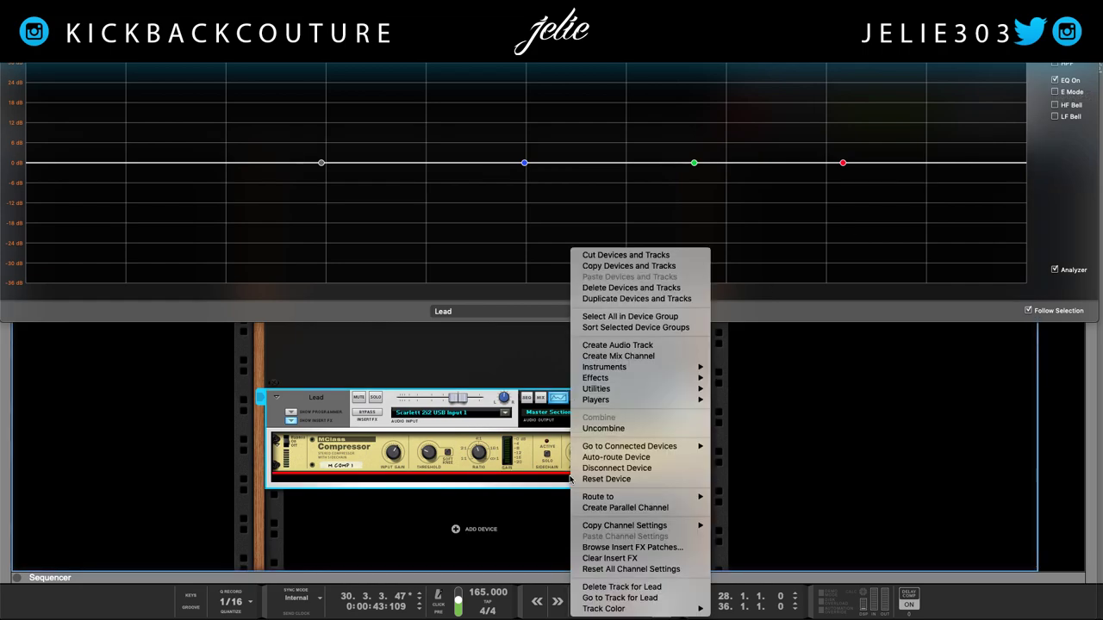
mouse_move(609, 383)
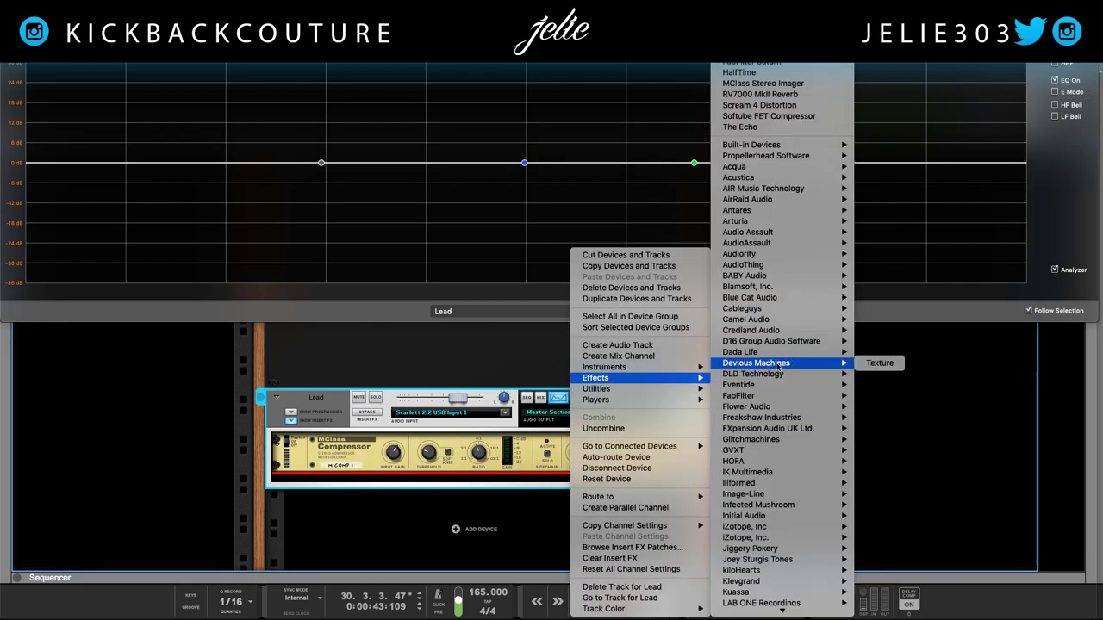
mouse_move(776, 146)
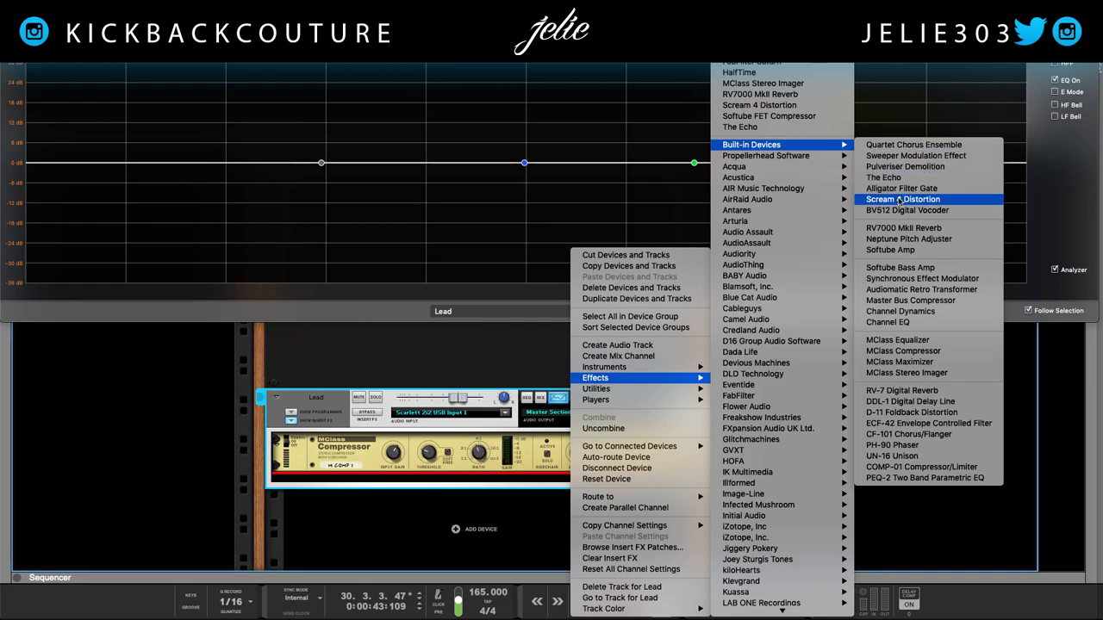
click(896, 340)
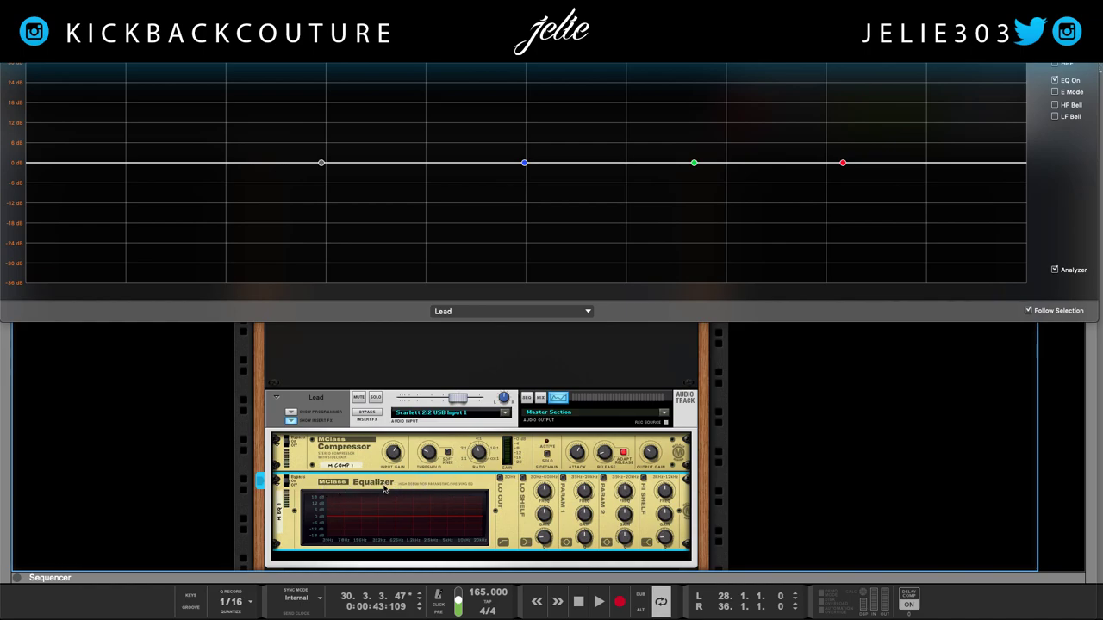
Step: Enable the lo cut on the MClass Equalizer and play the mix to check its effect on the Lead spectrum
key(space)
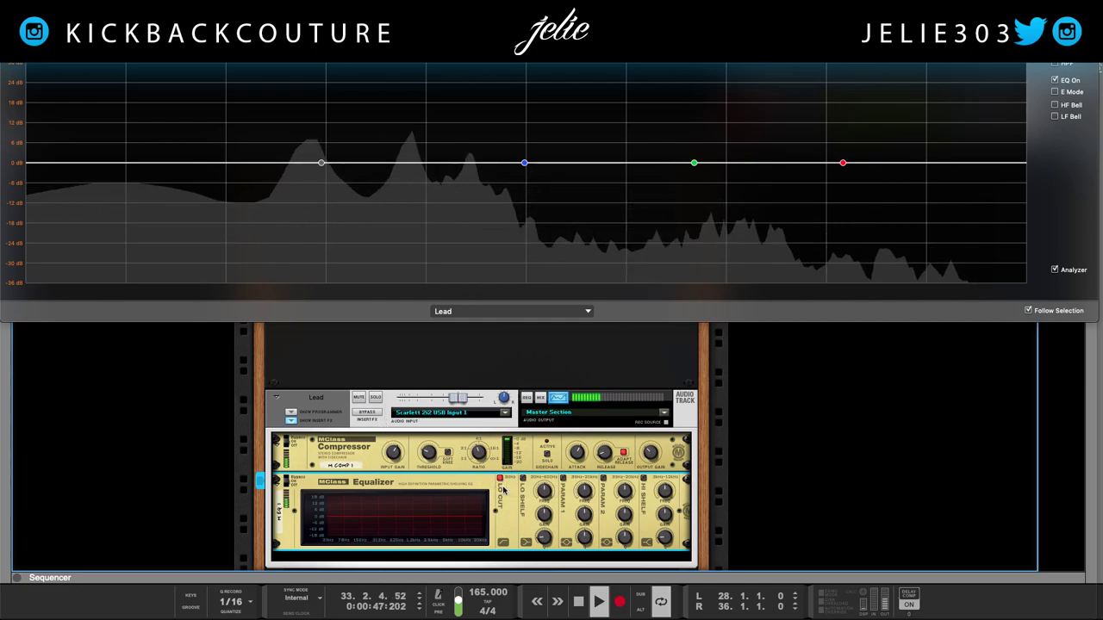
key(space)
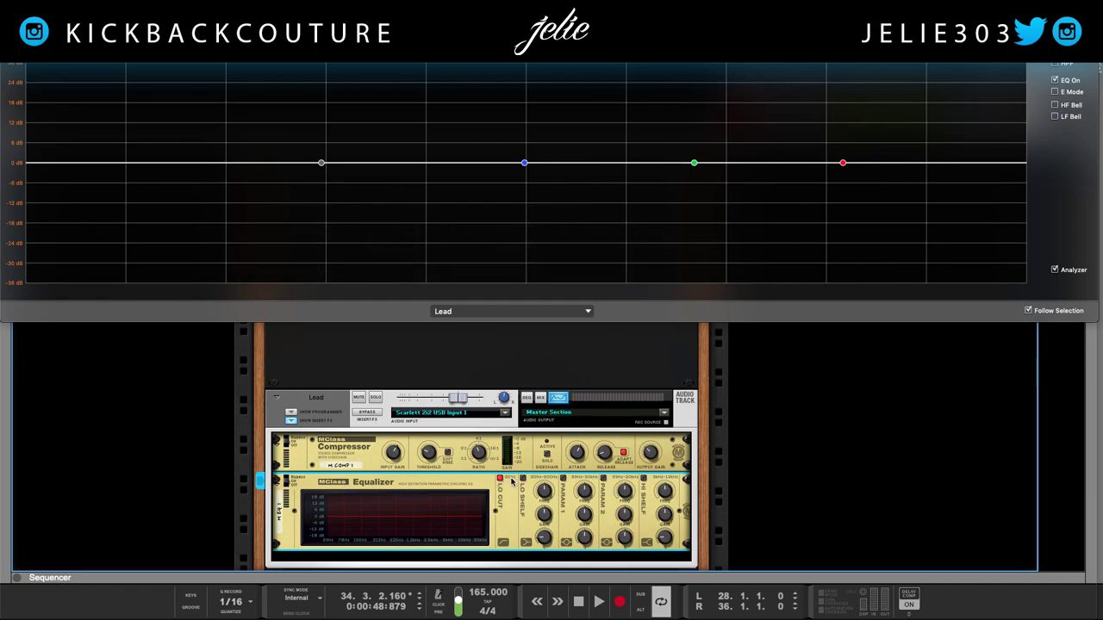
key(space)
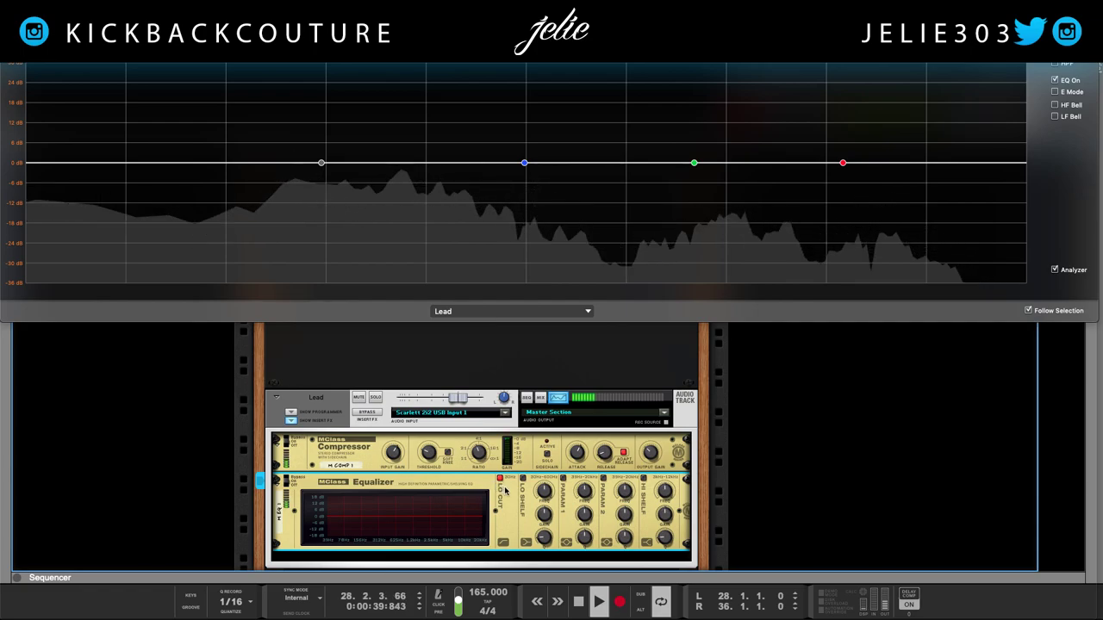
key(space)
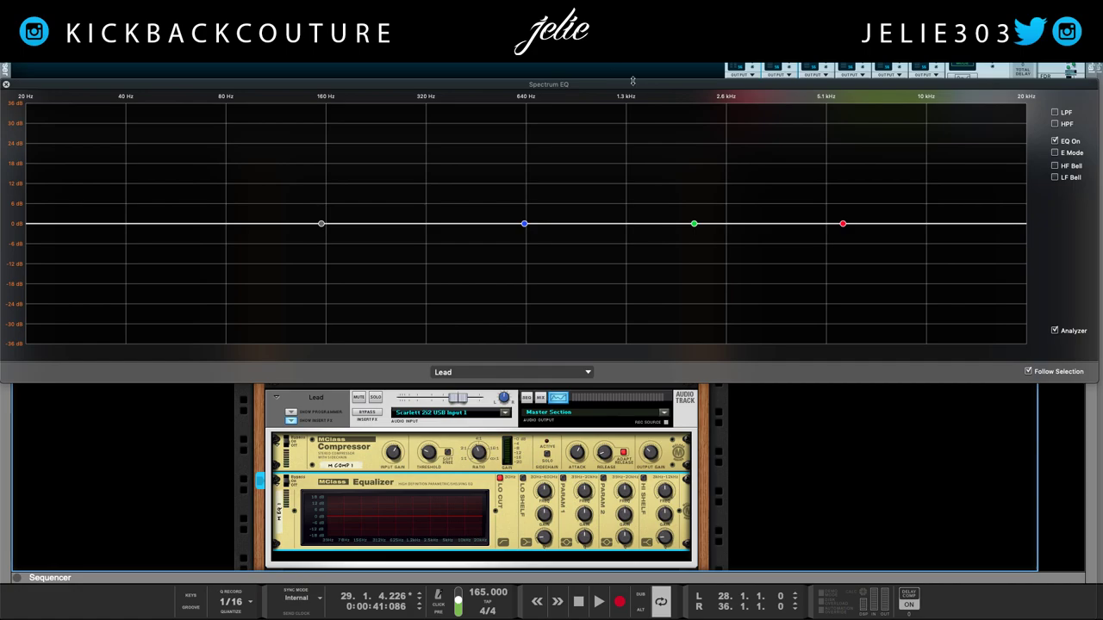
Step: Move the Spectrum EQ window below the mixer, enlarge the mixer area, and expand the channels' EQ section
drag(645, 88, 655, 326)
drag(745, 140, 748, 321)
scroll(757, 224, down, 2)
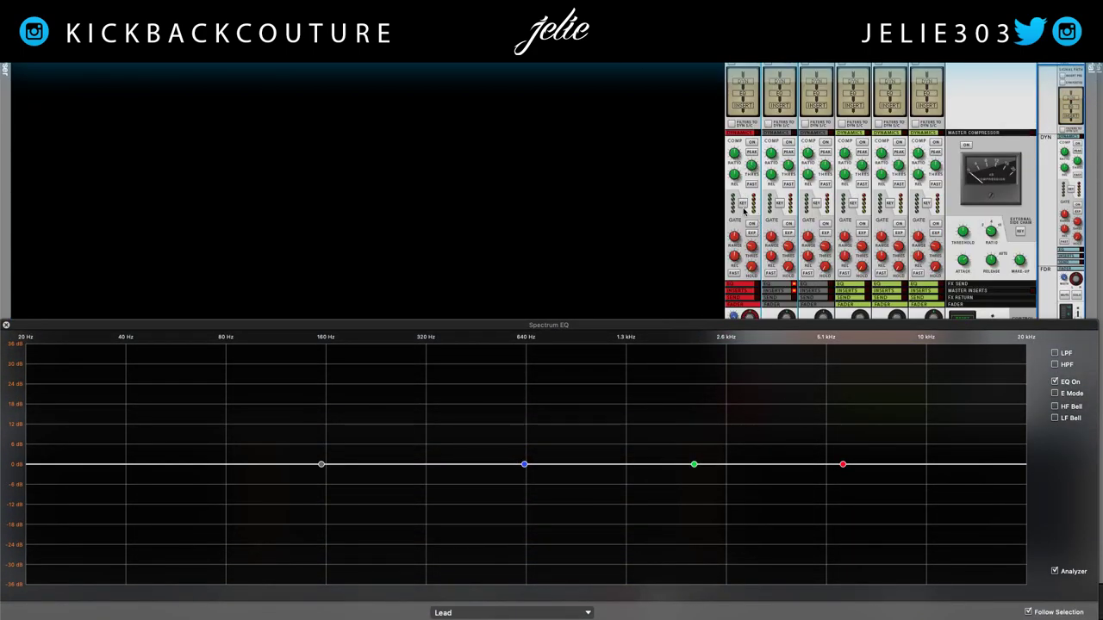
click(741, 287)
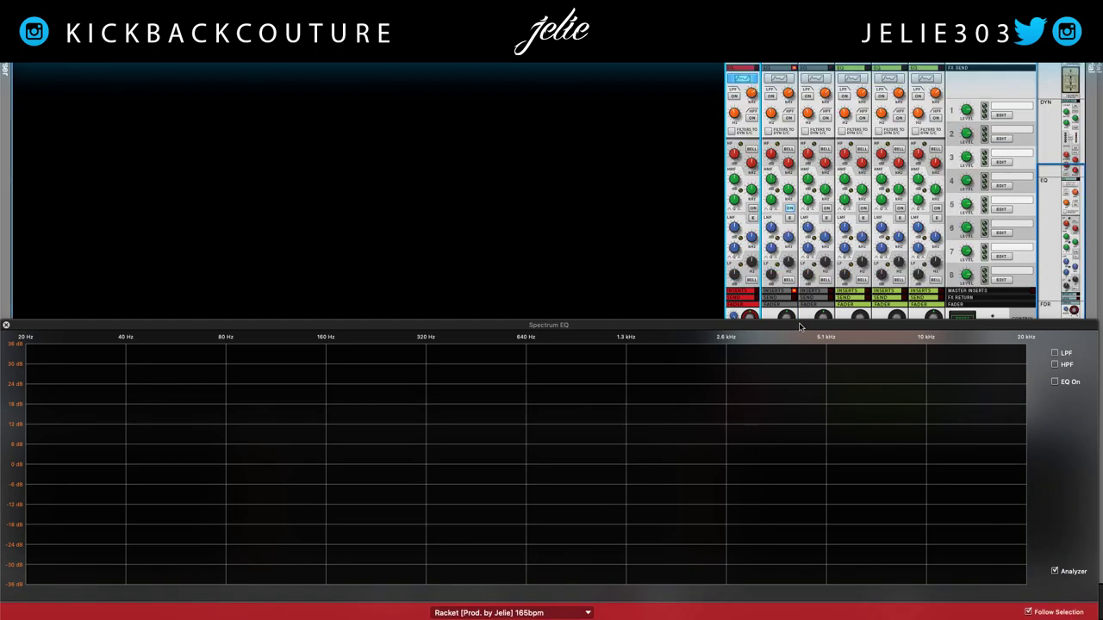
Step: Move the Spectrum EQ window above the rack and bring the Lead track's compressor and equalizer fully into view below it
drag(684, 331, 672, 35)
drag(517, 441, 522, 352)
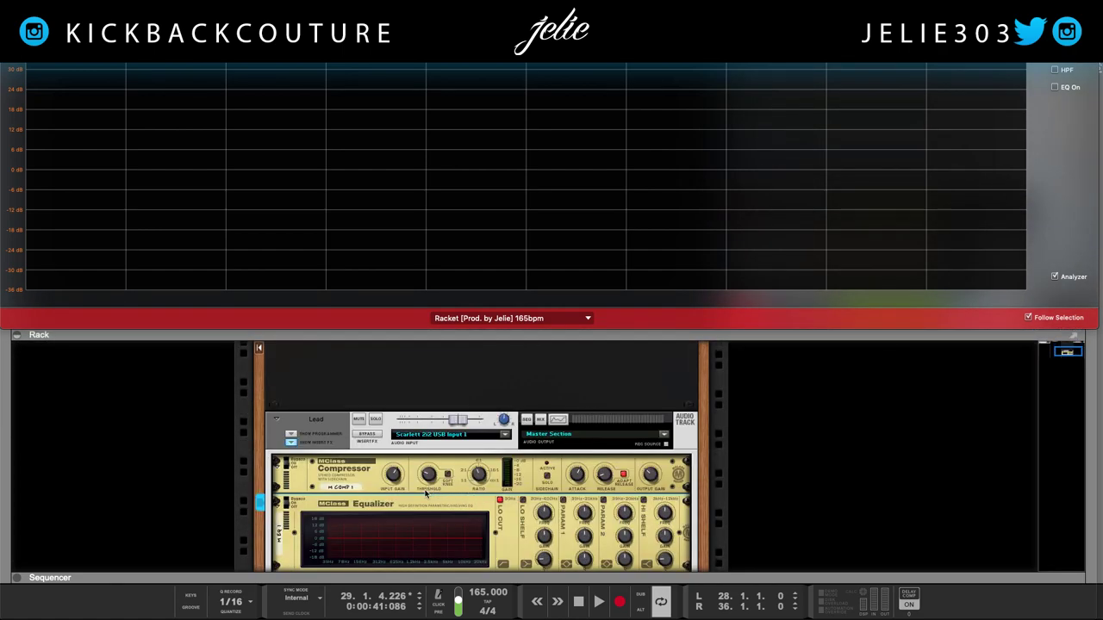
scroll(431, 493, down, 2)
drag(252, 525, 289, 523)
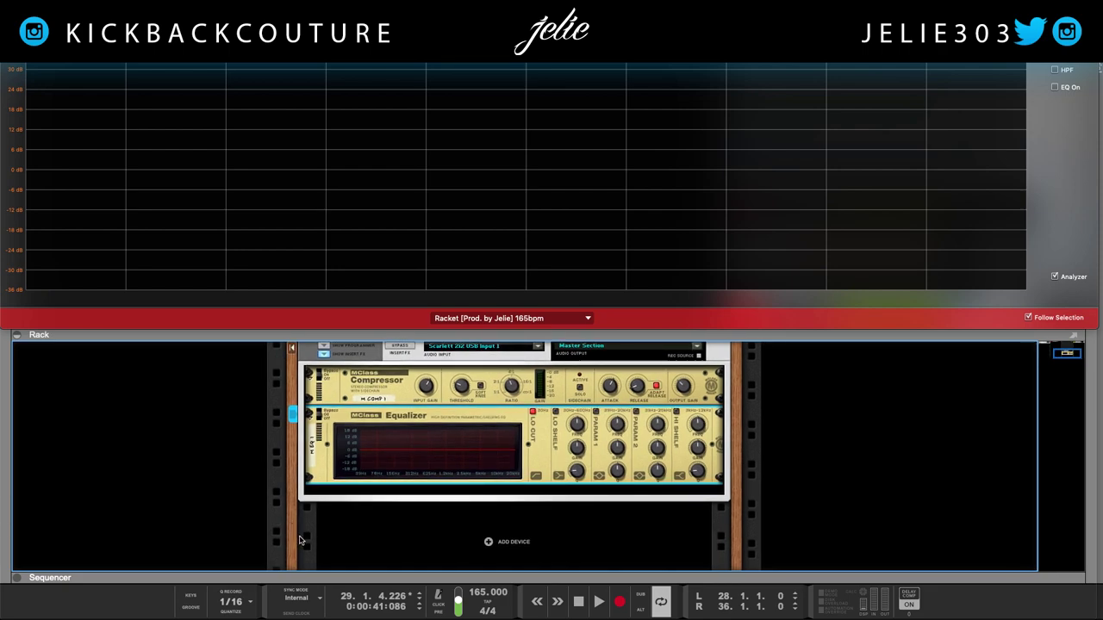
Step: Start playback and target the Lead channel in the Spectrum EQ, leaving the beat channel's EQ off
key(space)
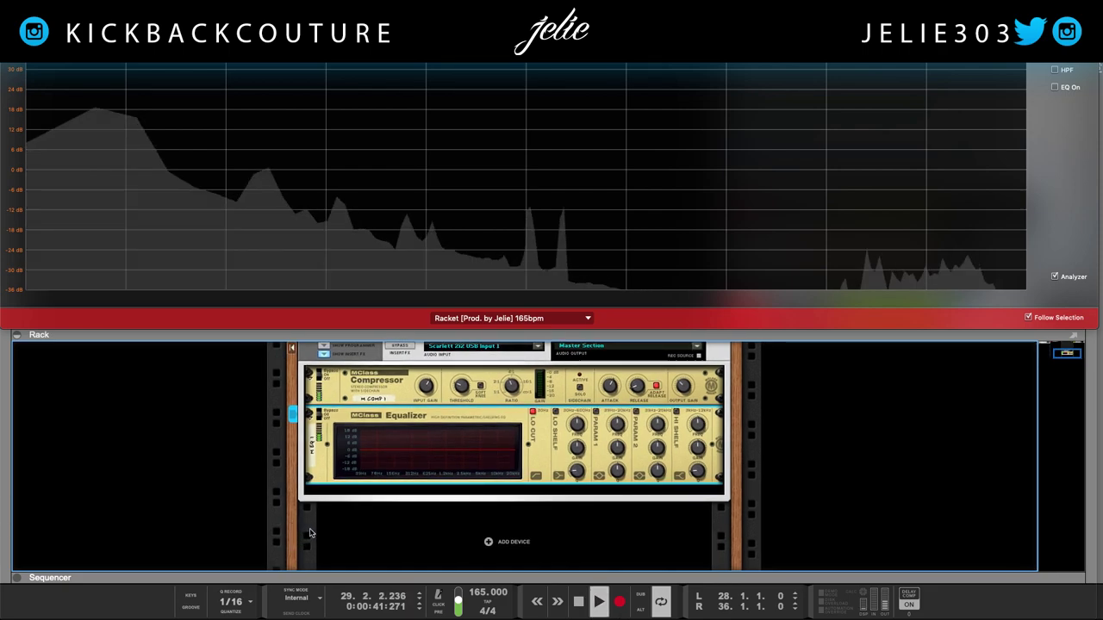
click(1055, 88)
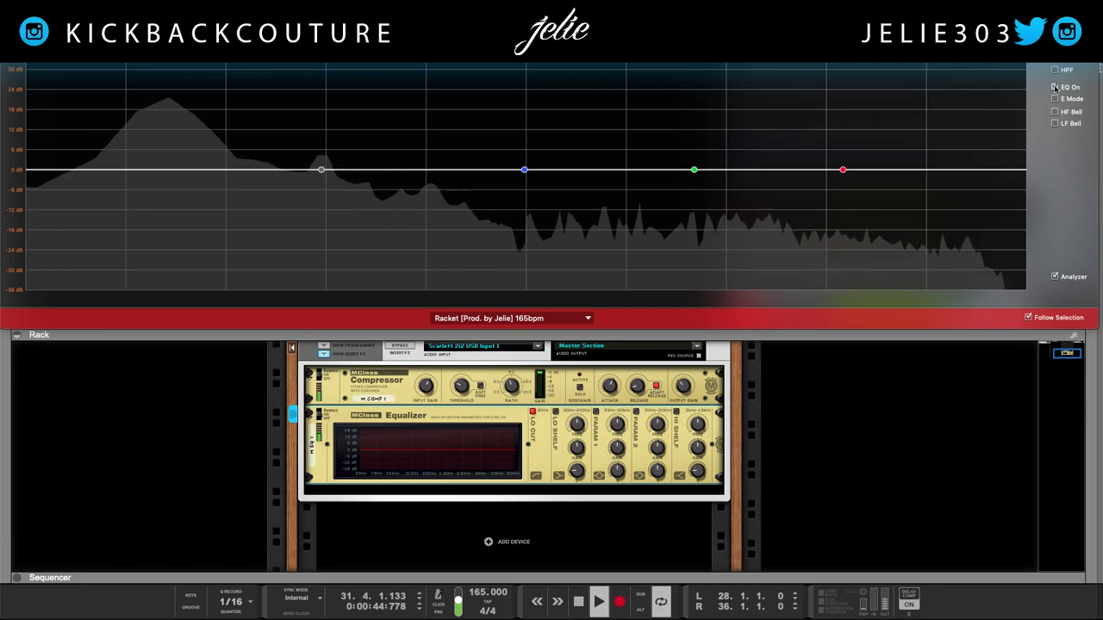
click(1054, 88)
scroll(451, 433, up, 1)
click(371, 357)
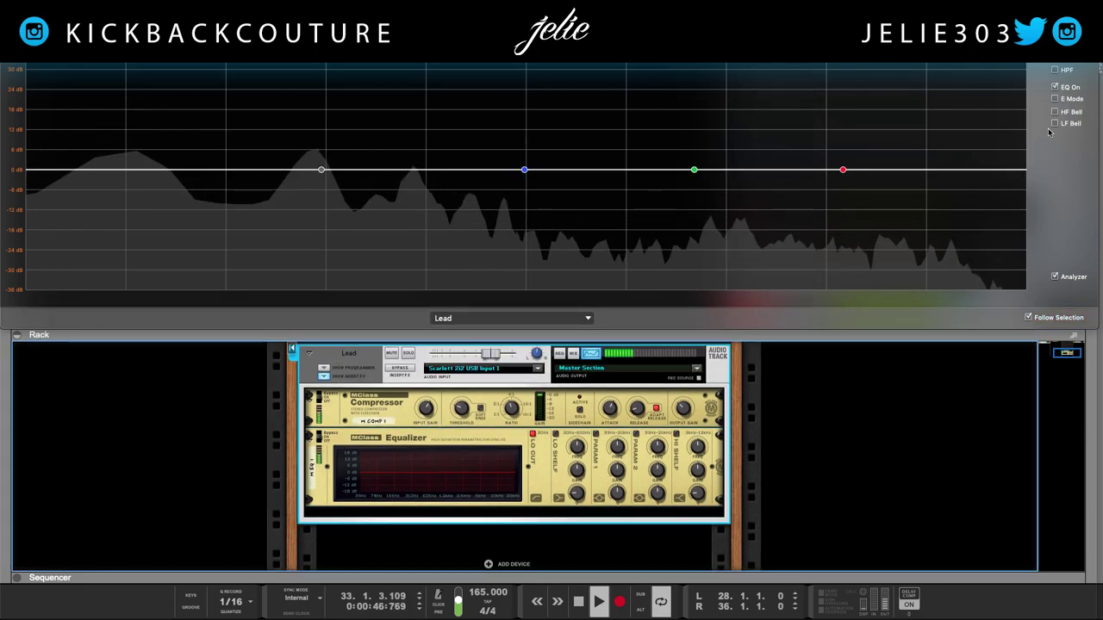
Step: Enable the high pass filter on the Lead channel and set its frequency to 77.6 Hz while checking it in playback
click(1055, 70)
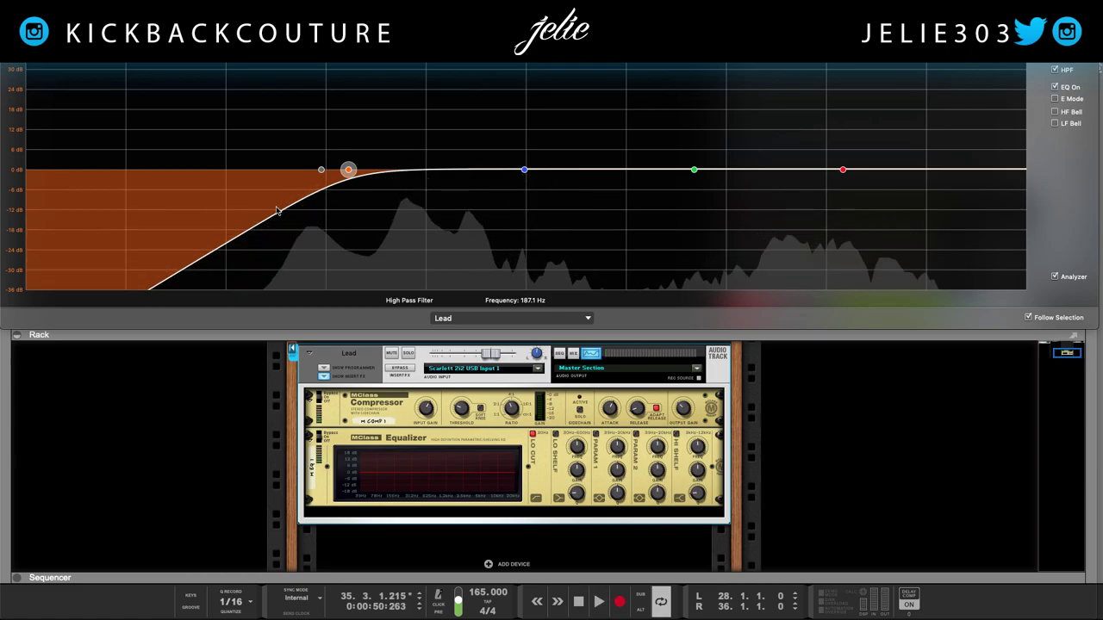
drag(348, 169, 220, 171)
key(space)
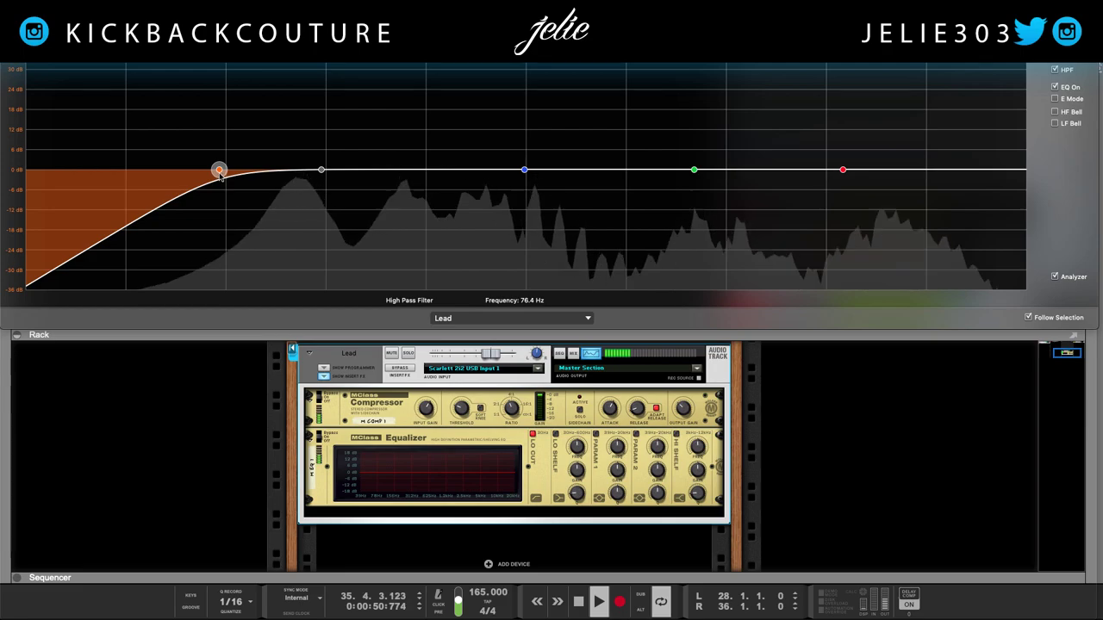
key(space)
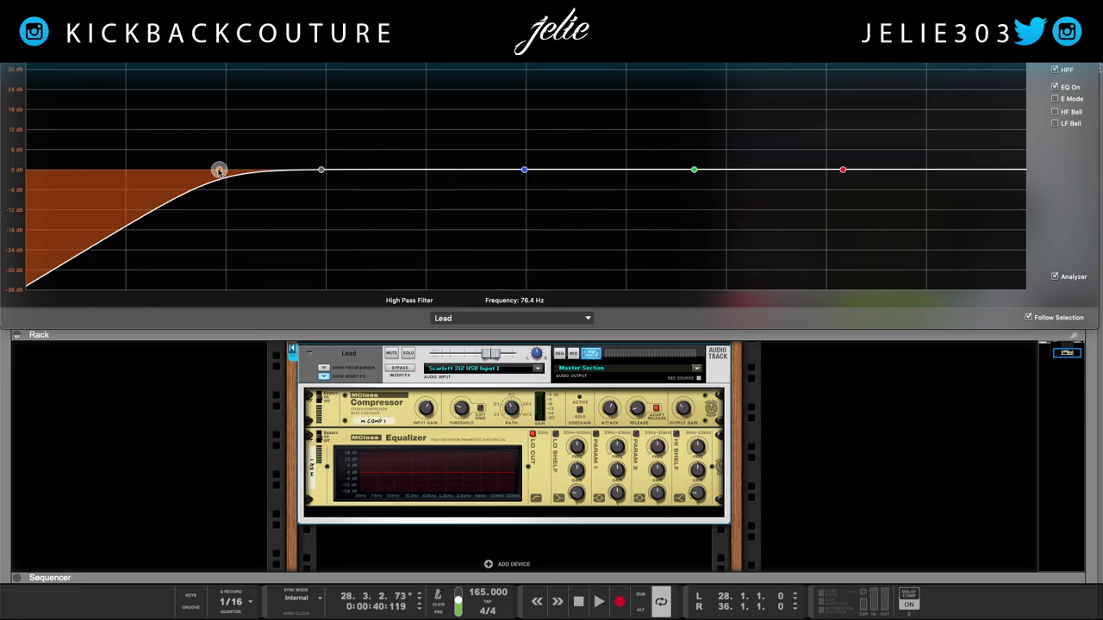
key(space)
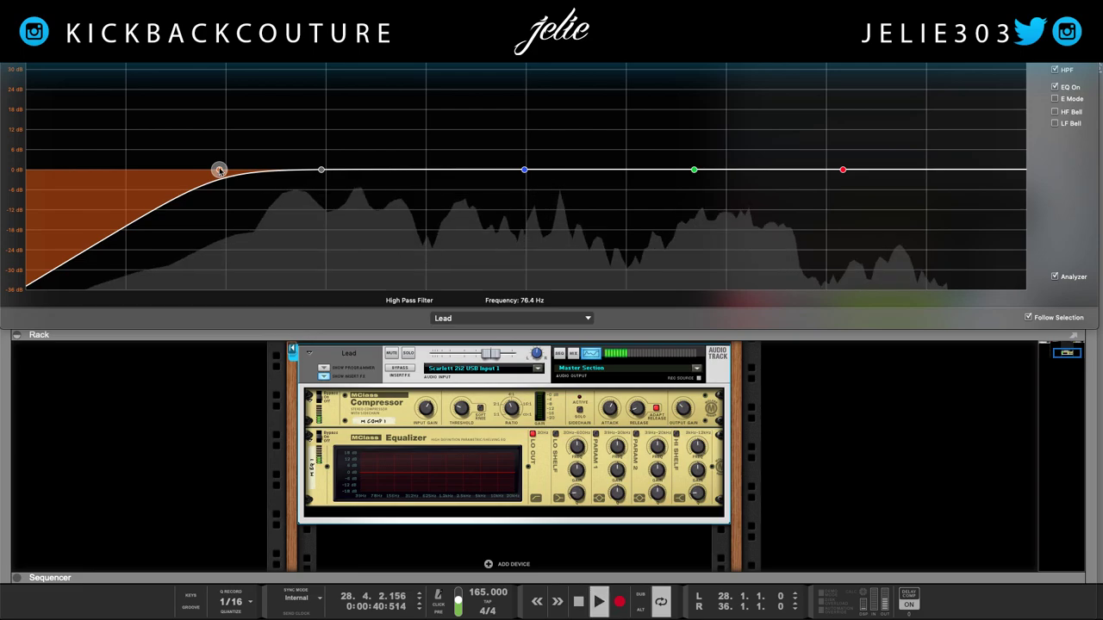
mouse_move(219, 170)
mouse_down()
mouse_move(338, 170)
mouse_move(222, 170)
mouse_up()
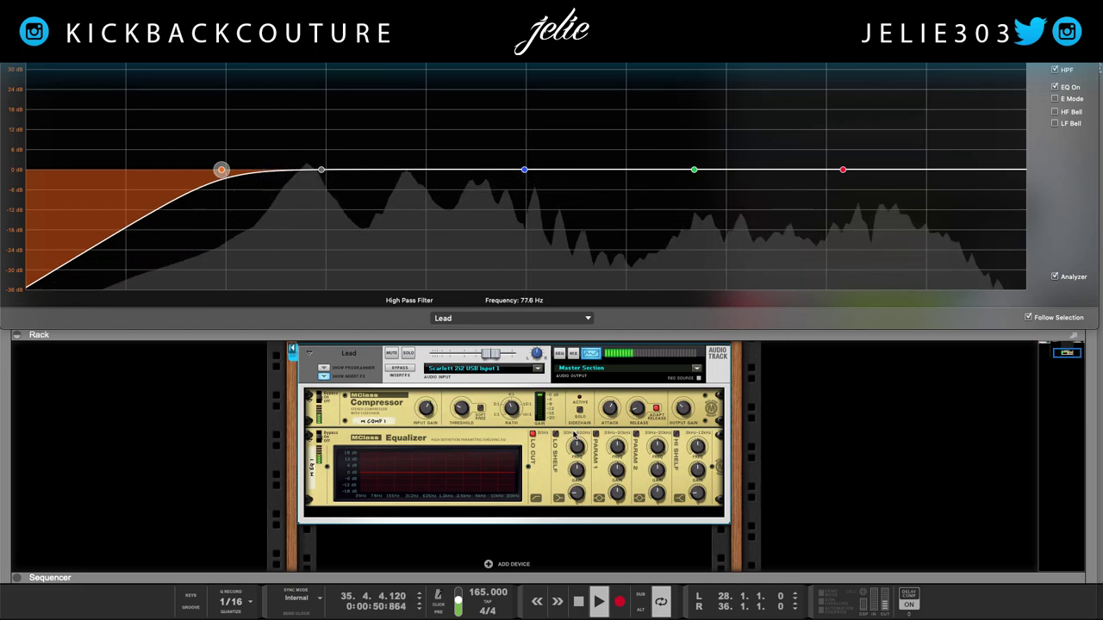
key(space)
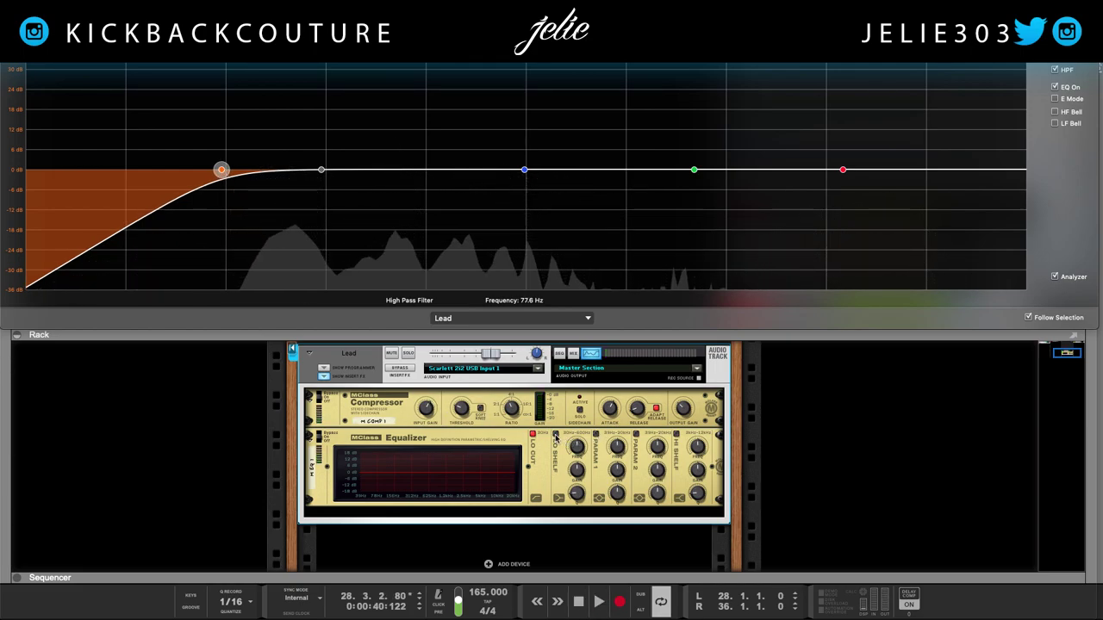
Step: Turn on the MClass Equalizer's low shelf band and play the mix with its gain flat
click(556, 435)
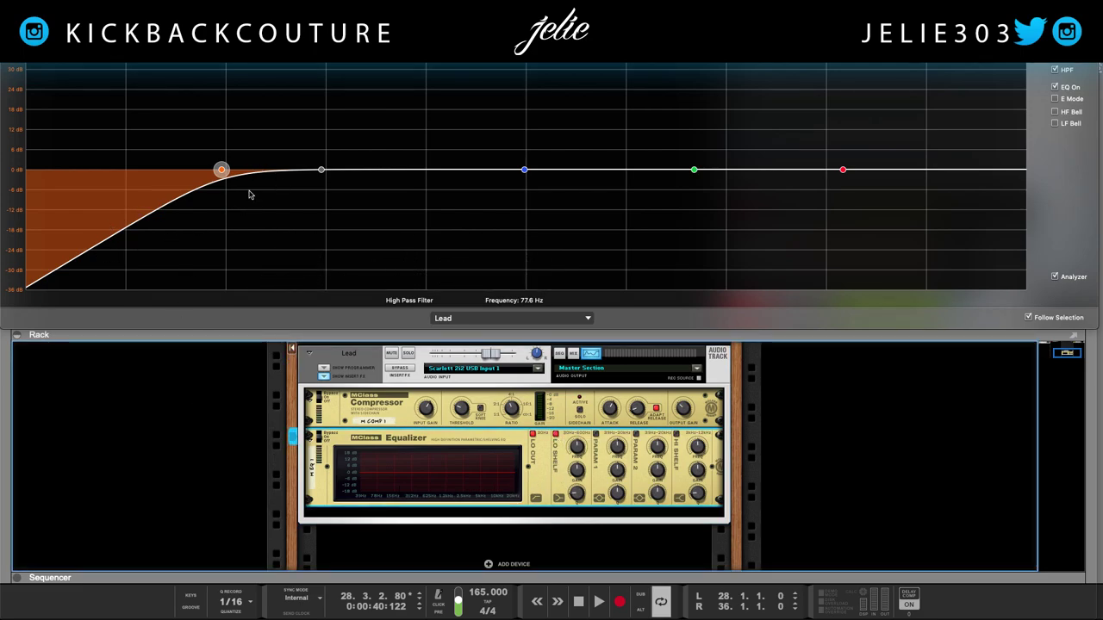
key(space)
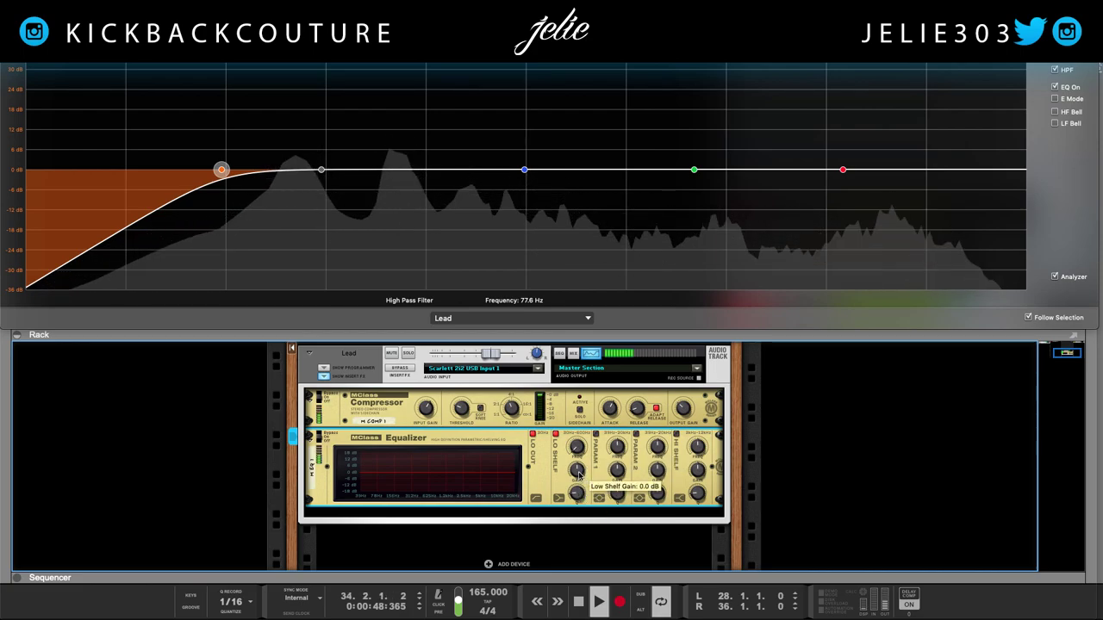
key(space)
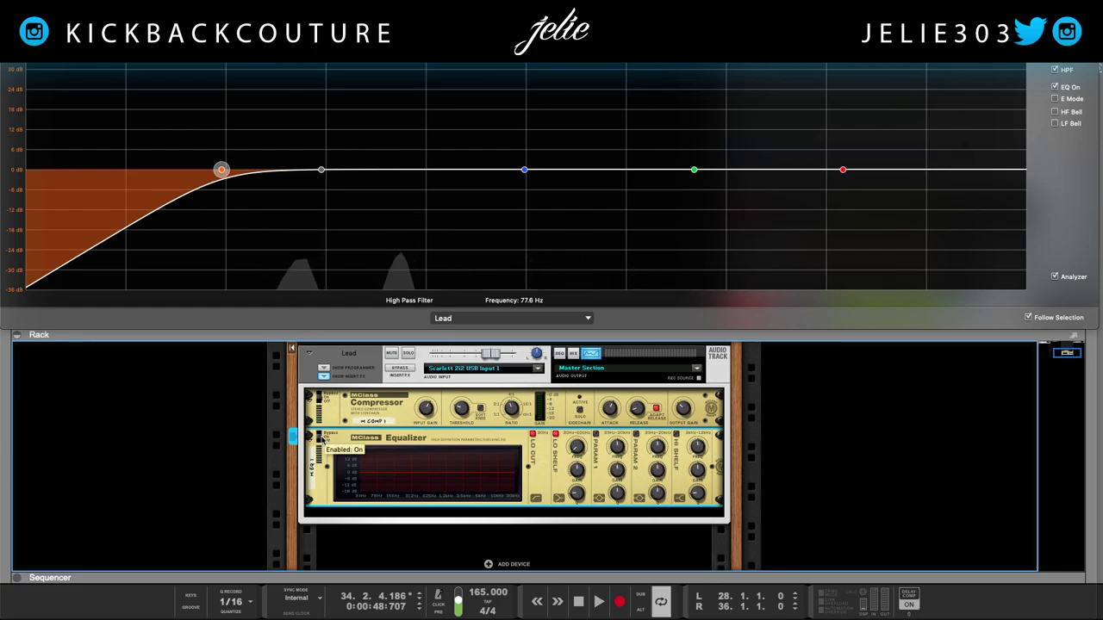
Step: Try a low shelf gain cut at 47.9 Hz during playback, and reset the band's gain and frequency to their defaults
key(space)
mouse_move(581, 493)
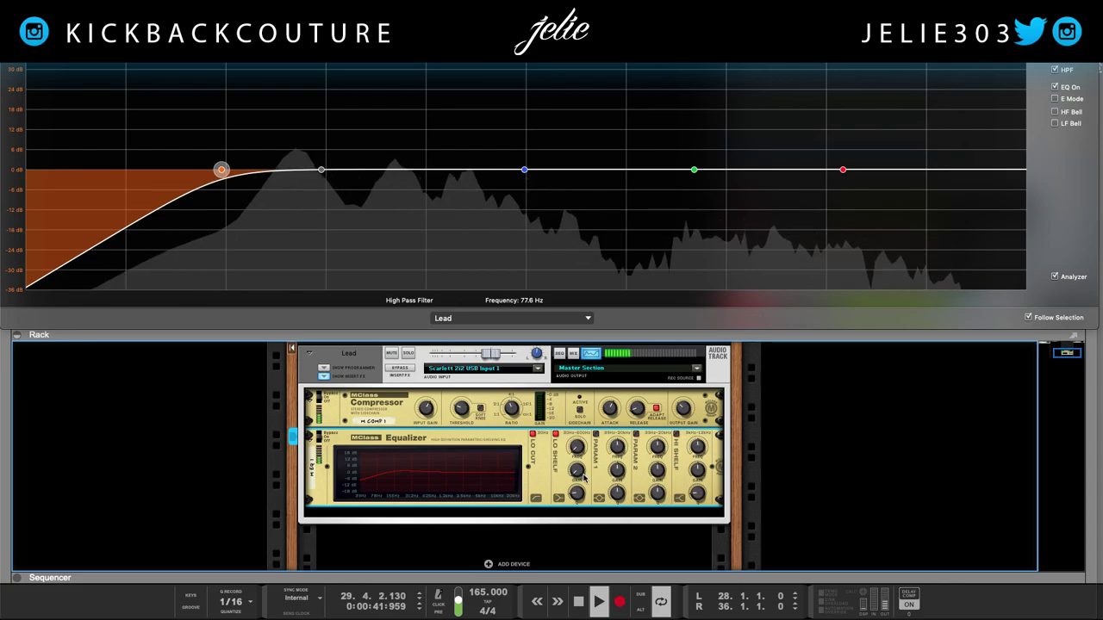
key(space)
mouse_move(579, 451)
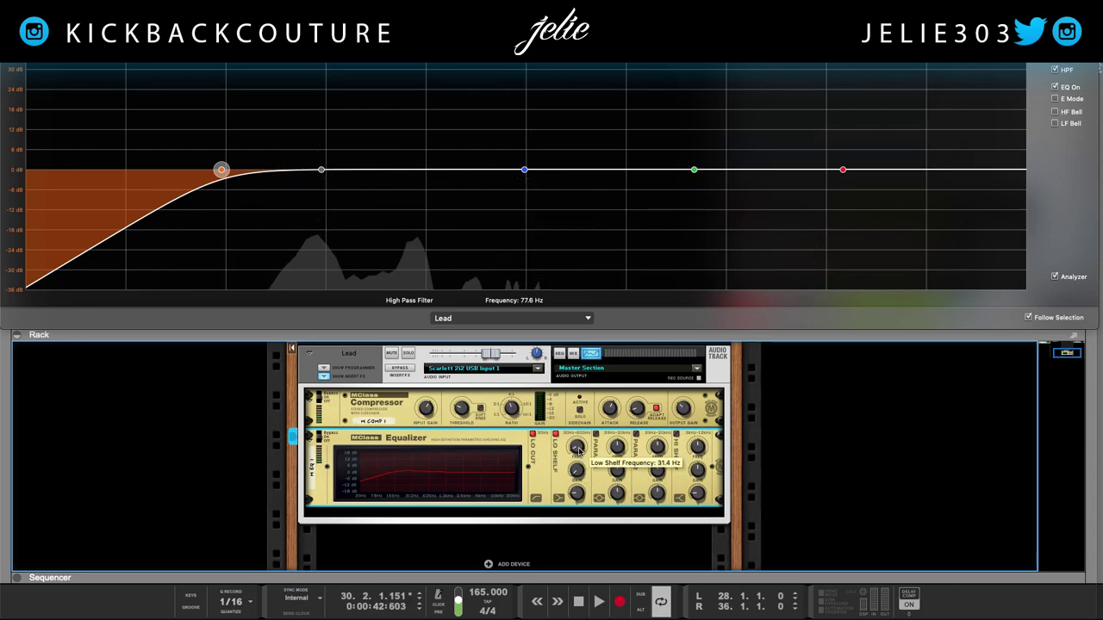
drag(578, 446, 578, 451)
key(space)
key(space)
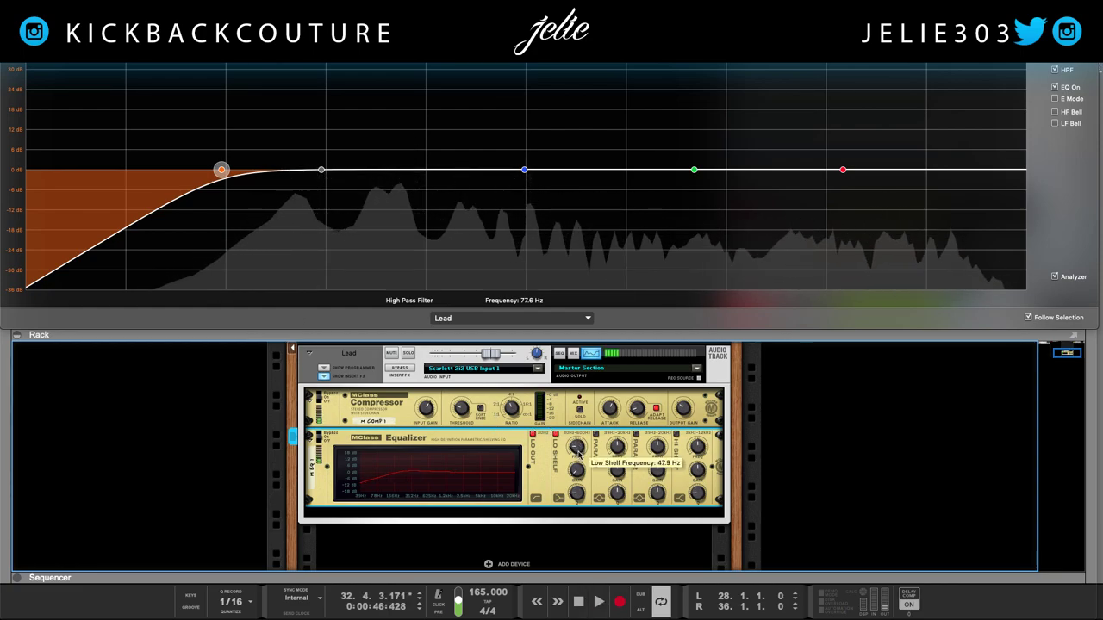
super+click(578, 473)
super+click(578, 450)
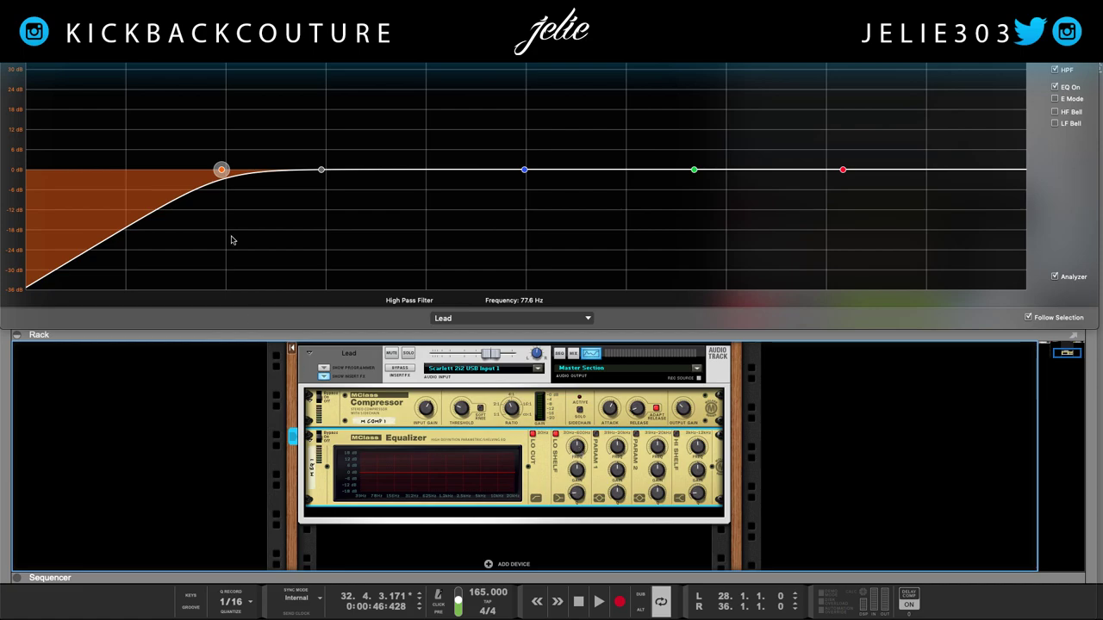
Step: Cut the low shelf gain again and set its frequency to 50.1 Hz while the mix plays
key(space)
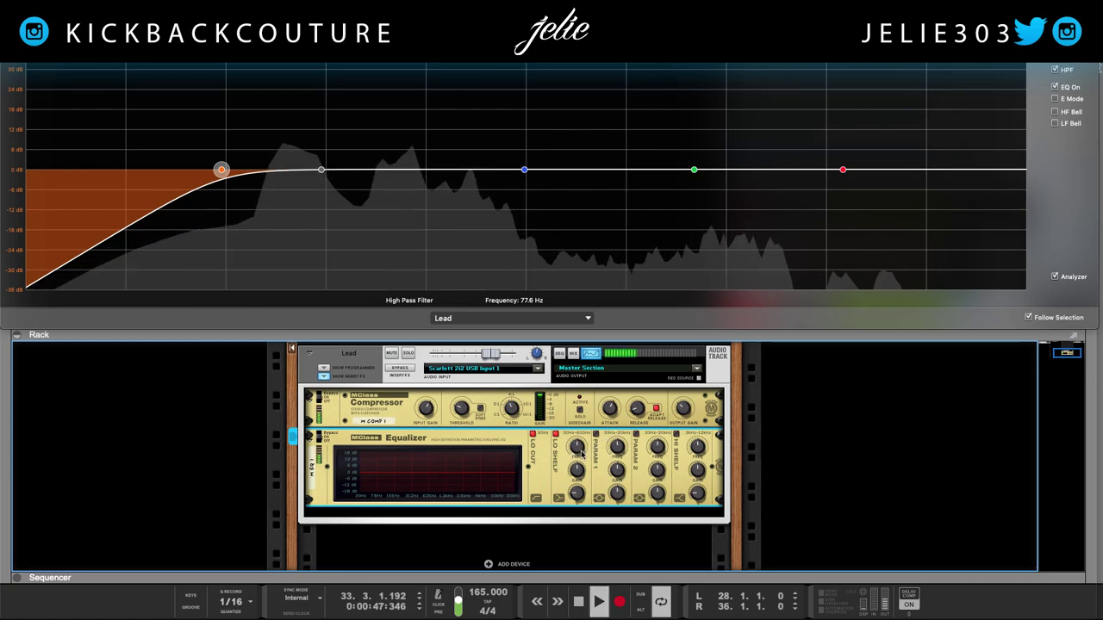
mouse_move(583, 465)
mouse_move(582, 465)
mouse_down()
mouse_move(579, 484)
mouse_move(580, 448)
mouse_up()
mouse_move(584, 454)
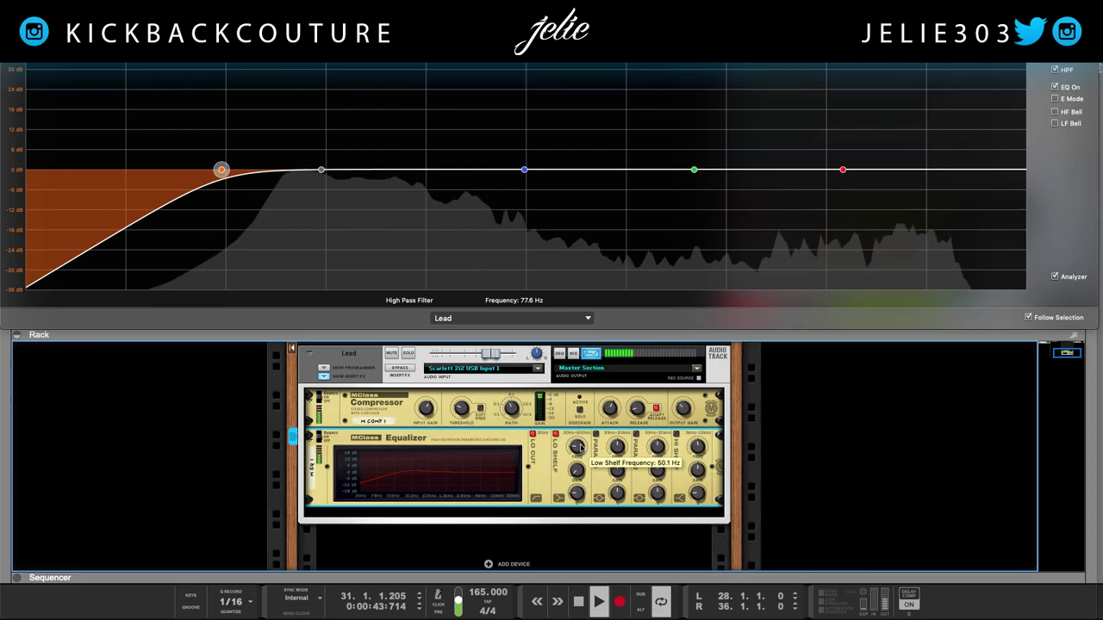
Step: Try a higher low shelf Q, return it to 0.50, and listen to the shelf in playback
drag(578, 496, 575, 448)
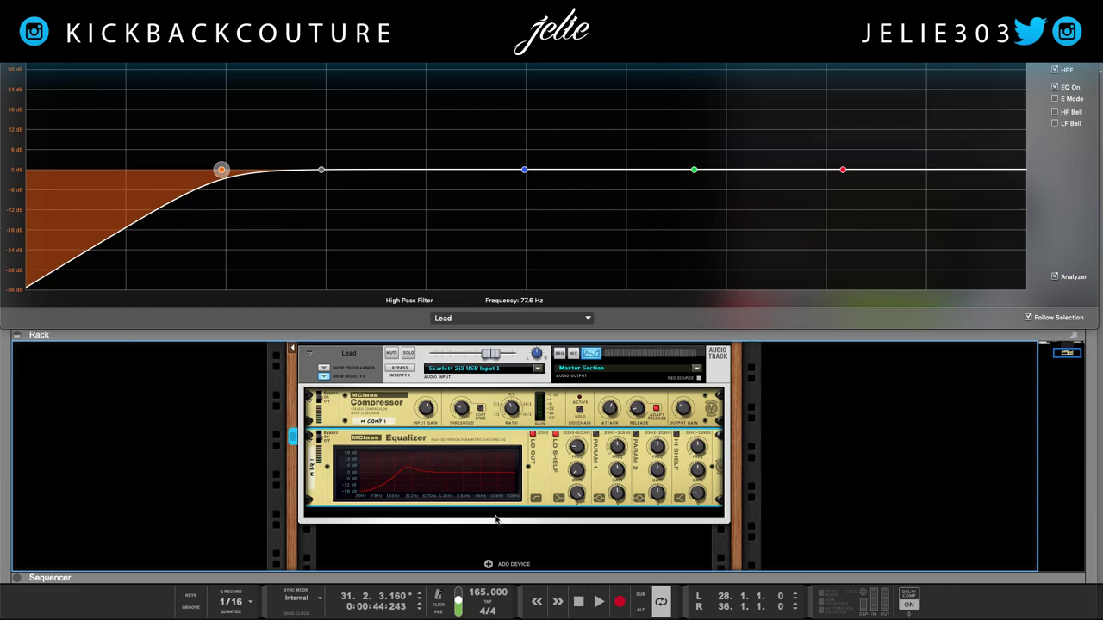
mouse_move(581, 448)
key(space)
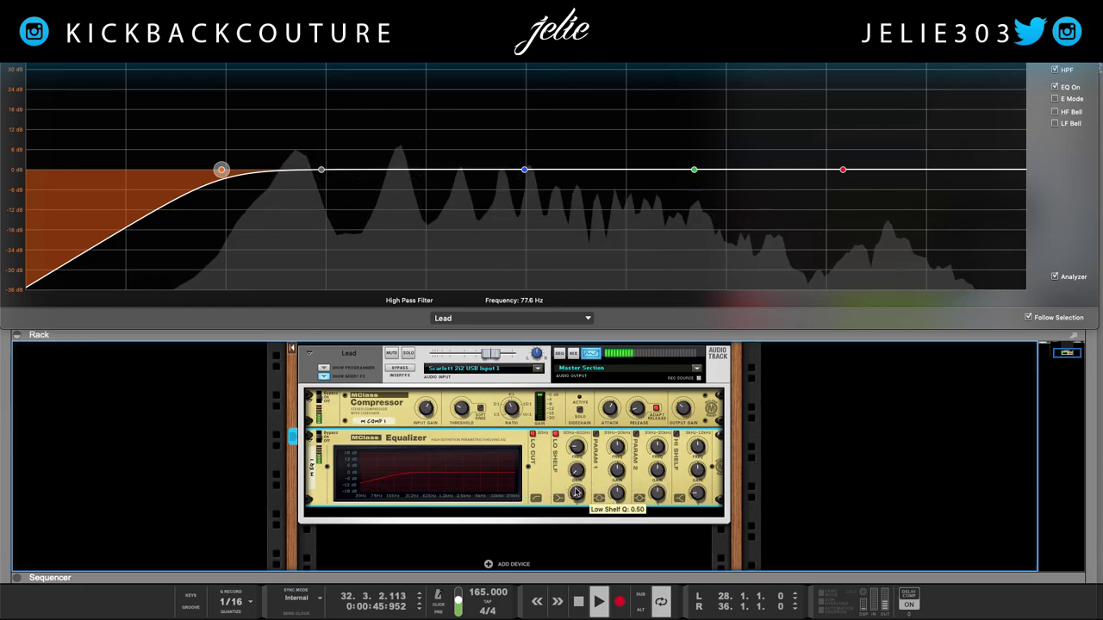
key(space)
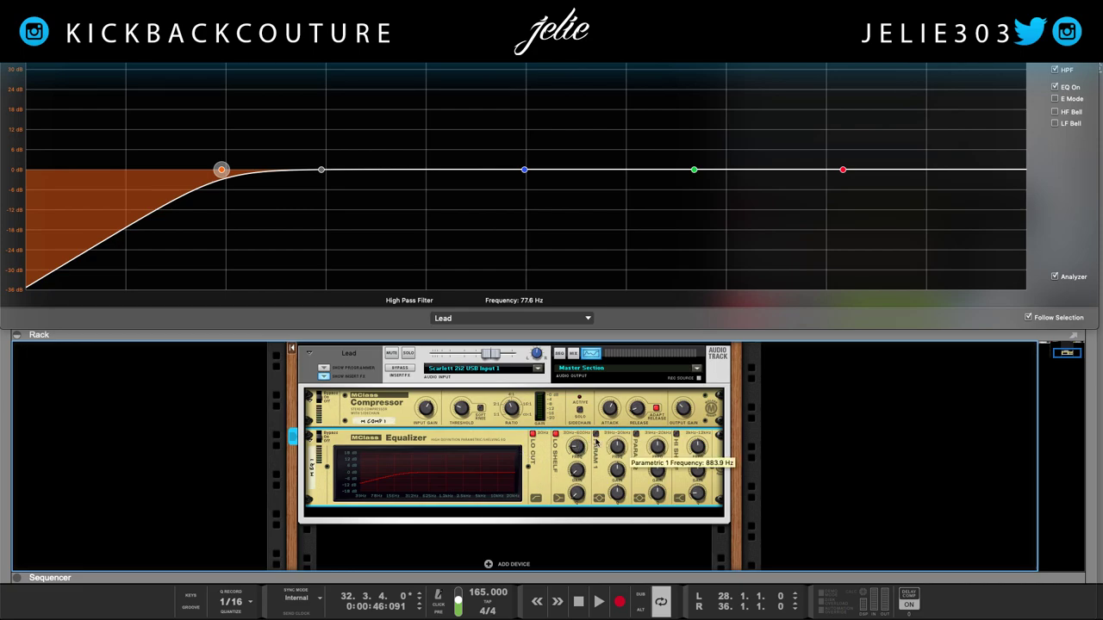
Step: Enable the equalizer's Param 1 band and boost it at 226.9 Hz while the mix plays
key(space)
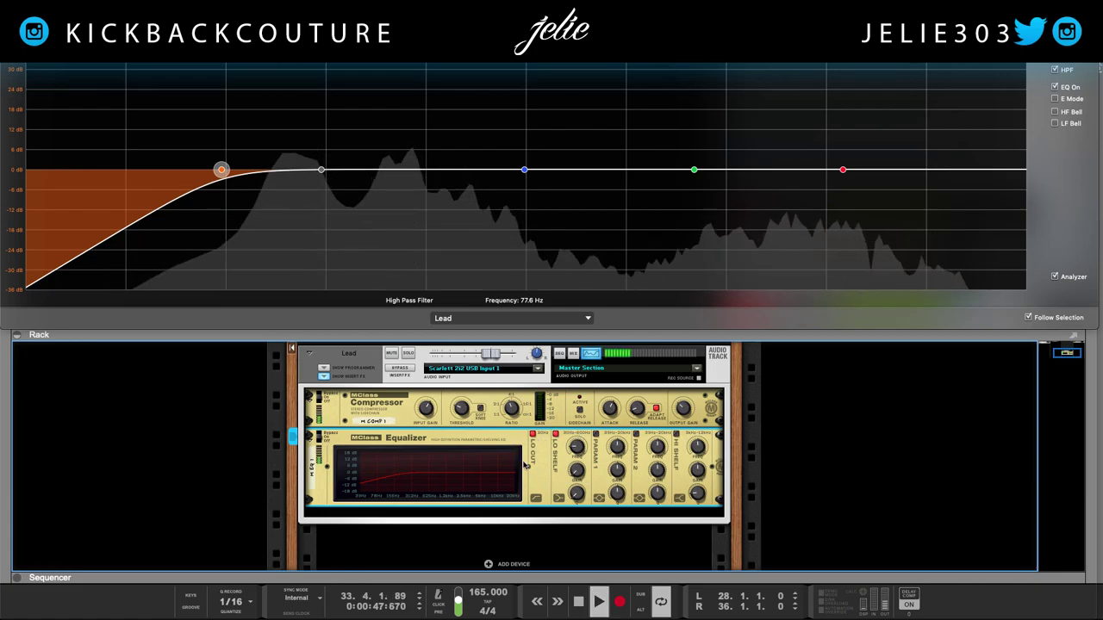
key(space)
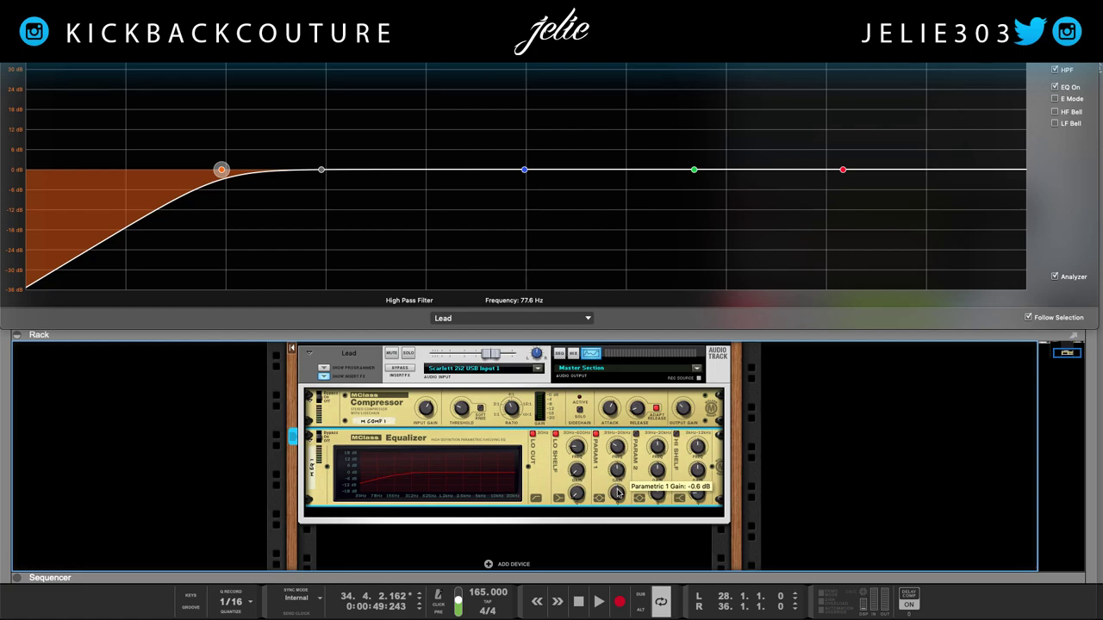
key(space)
drag(617, 493, 617, 463)
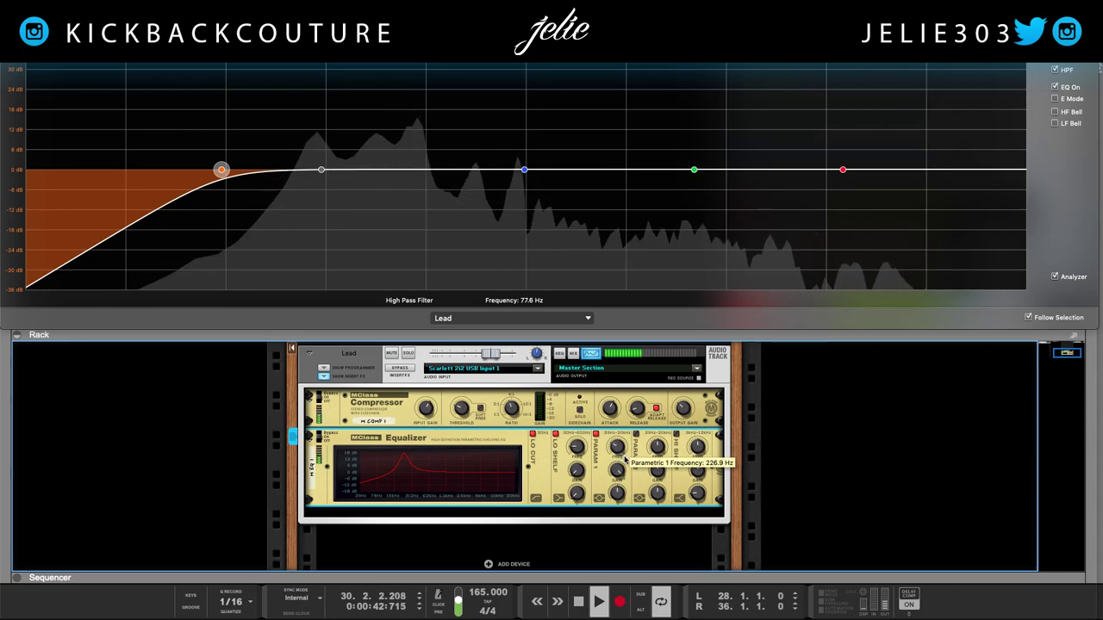
Step: Try narrowing the Param 1 Q to 32.0 during playback, and reset the band's Q and gain to their defaults
key(space)
scroll(622, 495, up, 10)
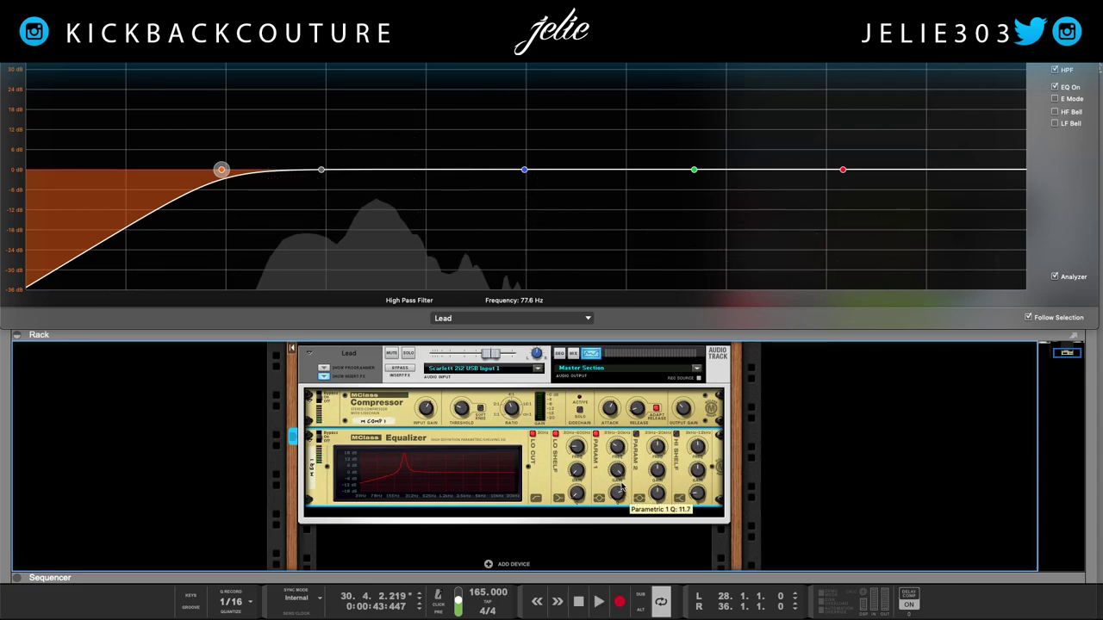
key(space)
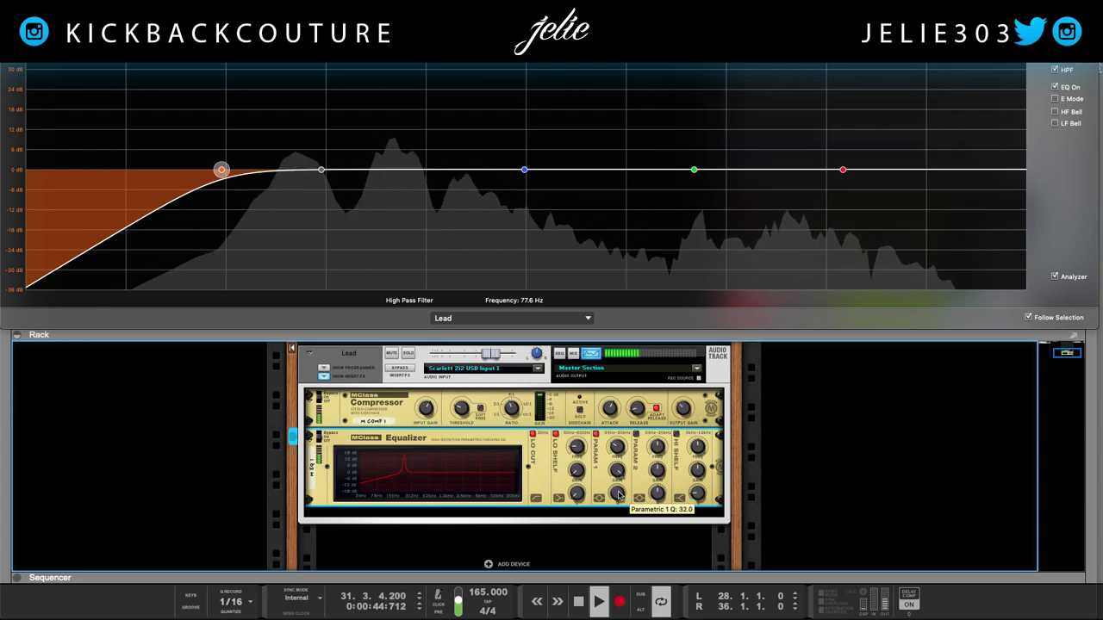
key(space)
super+click(622, 495)
super+click(622, 476)
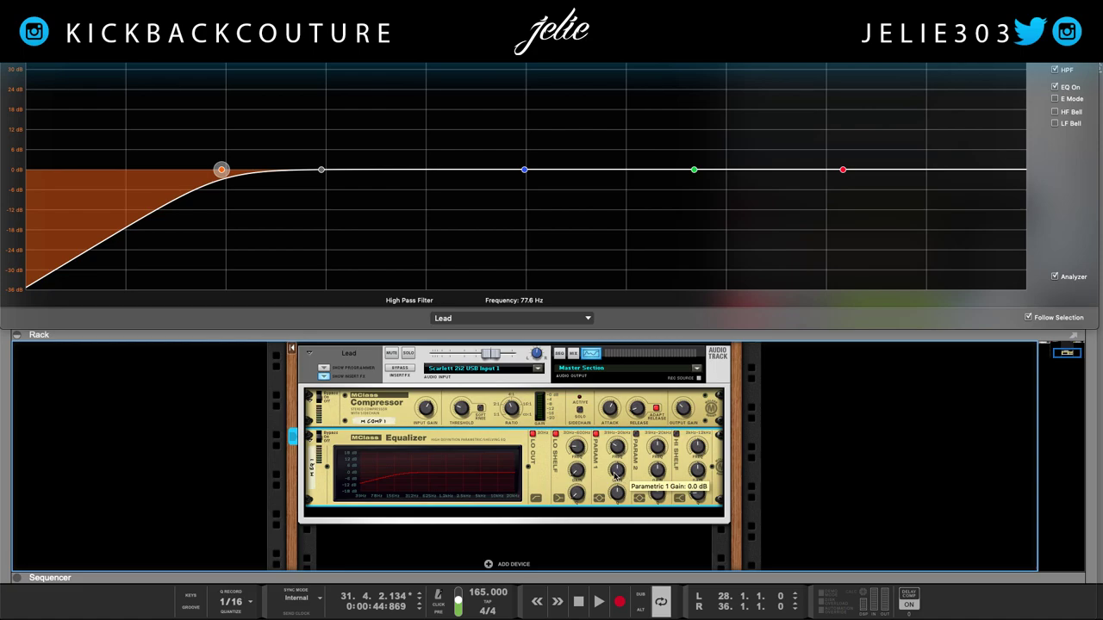
Step: Boost the Param 1 gain to 18.0 dB with a narrow Q, lower its frequency, and start playback
mouse_move(618, 474)
mouse_down()
mouse_move(618, 456)
mouse_move(618, 490)
mouse_move(618, 476)
mouse_up()
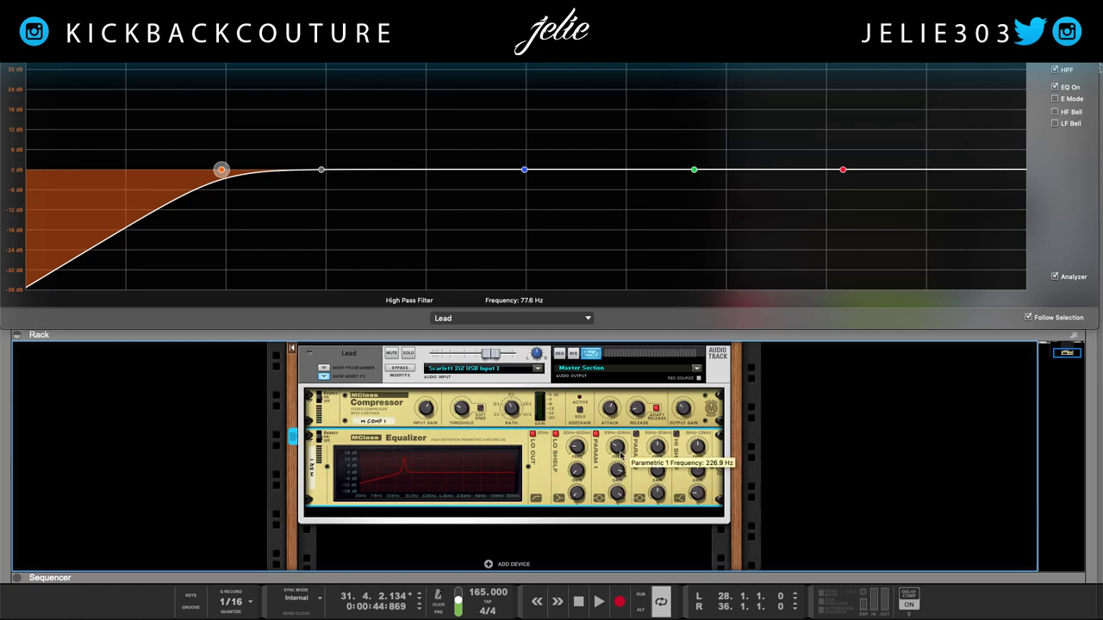
scroll(619, 452, down, 3)
key(space)
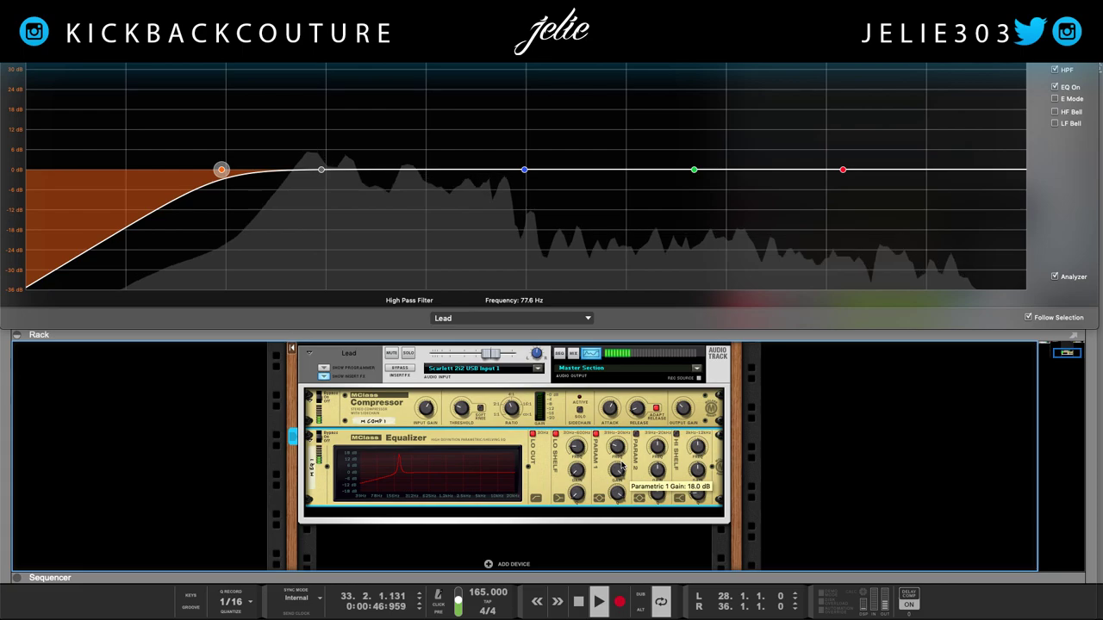
Step: Sweep the boosted Param 1 frequency up to 304.2 Hz and back to 226.9 Hz to locate the harsh resonance
scroll(619, 450, up, 2)
scroll(620, 452, up, 2)
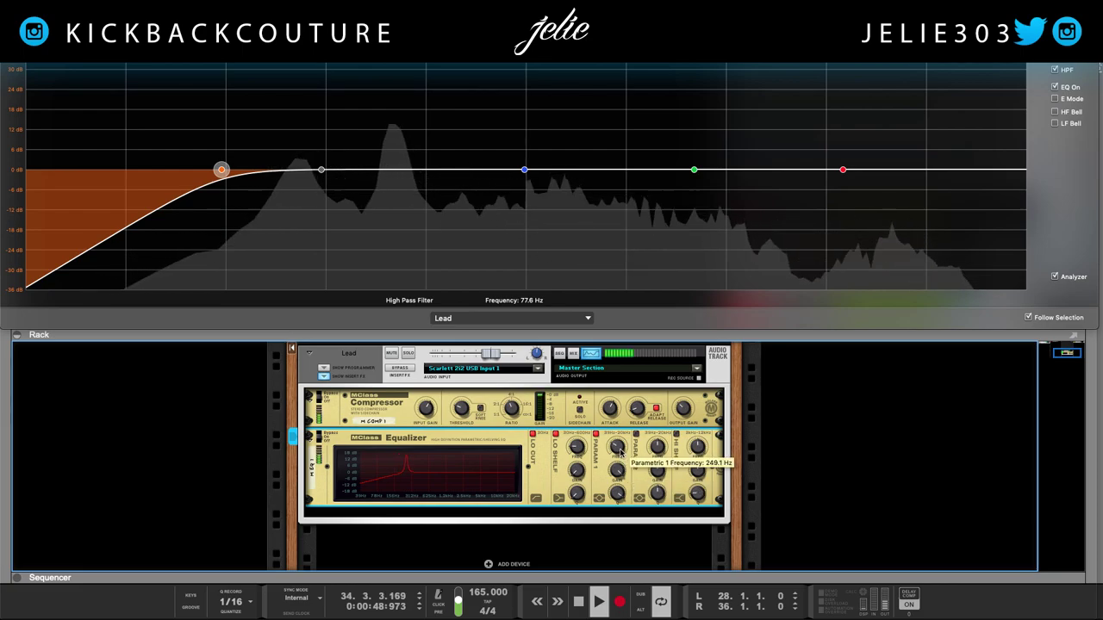
scroll(619, 451, down, 3)
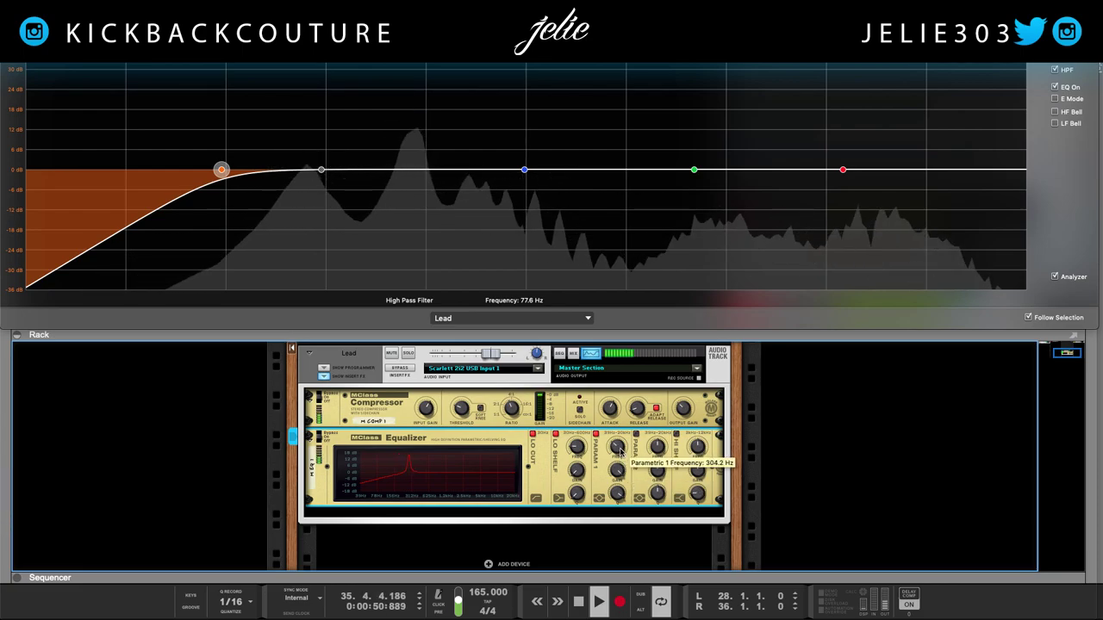
scroll(619, 451, up, 1)
scroll(619, 452, up, 2)
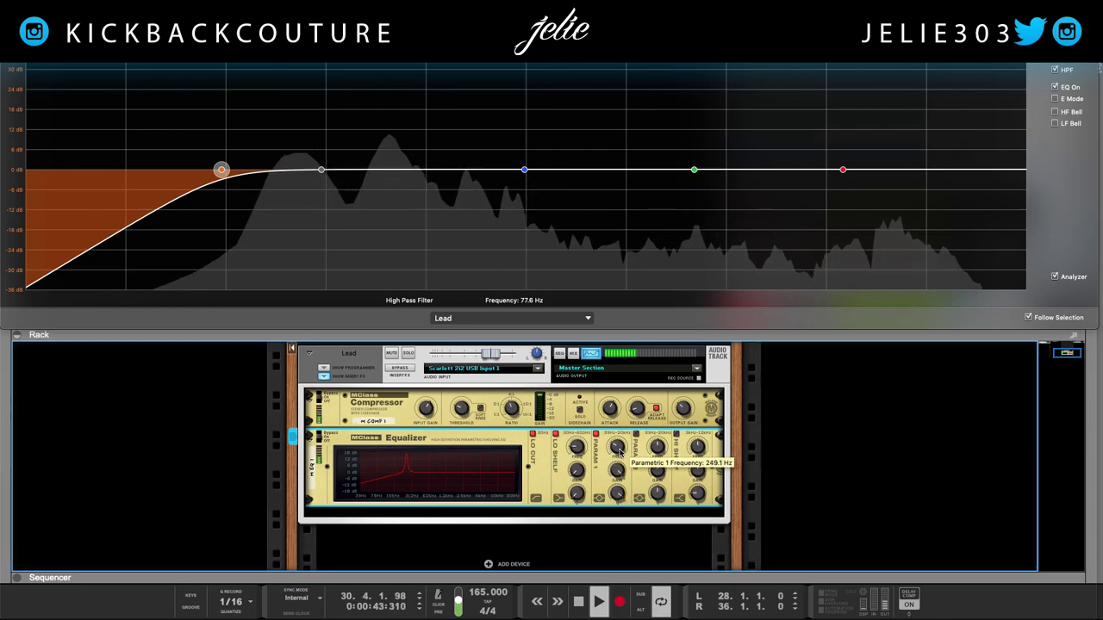
scroll(619, 451, down, 2)
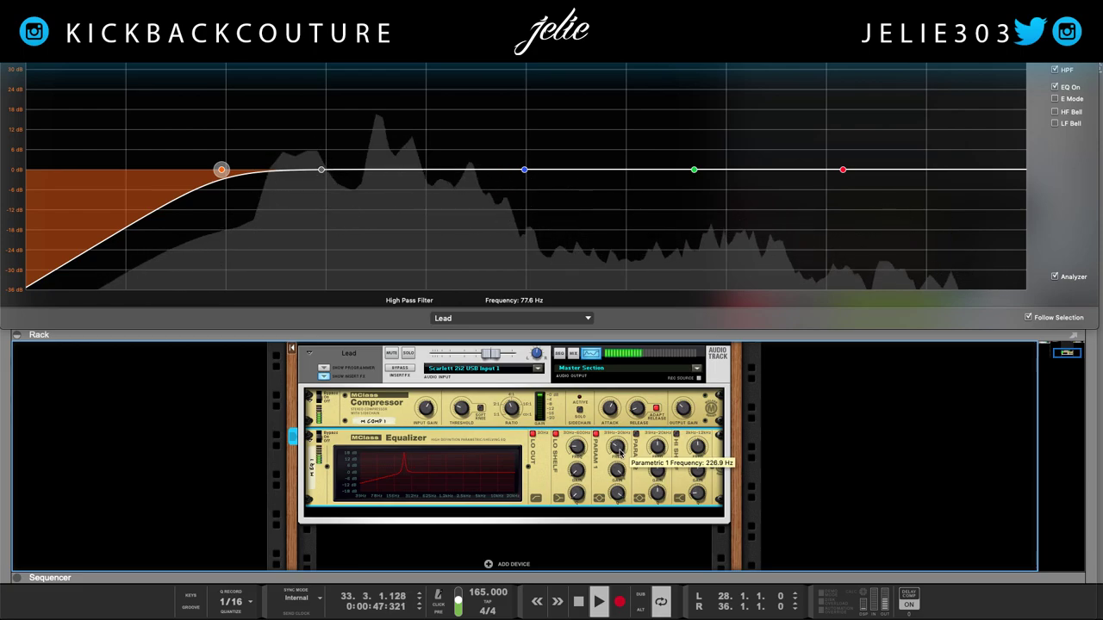
Step: Solo the Lead track and sweep the boosted Param 1 frequency between 206.6 and 369.1 Hz, settling on 226.9 Hz
scroll(620, 452, up, 1)
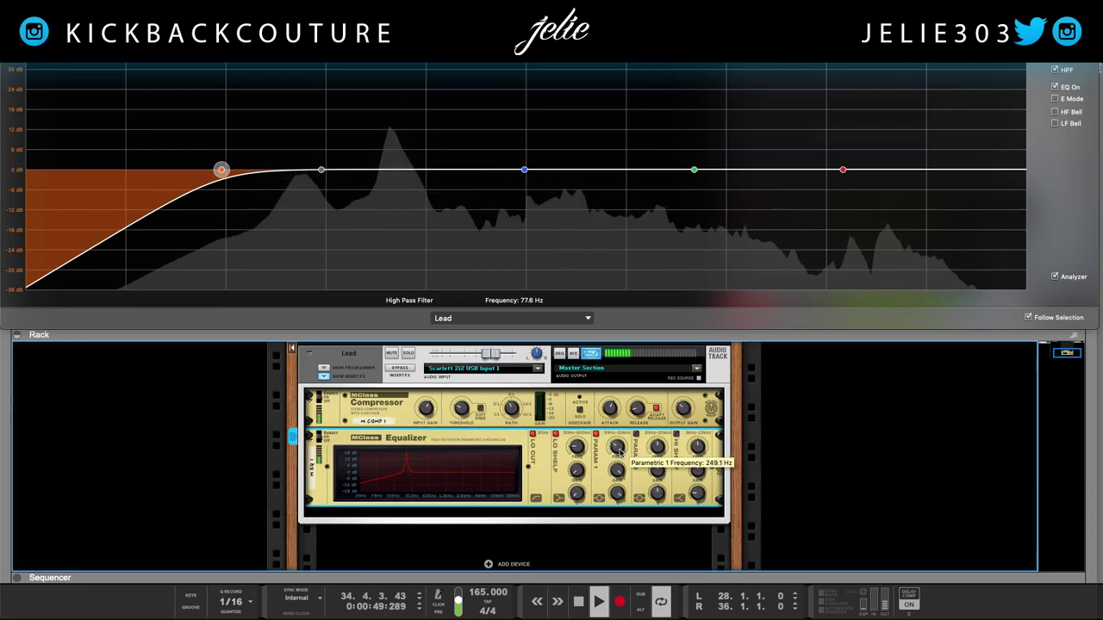
scroll(620, 451, down, 2)
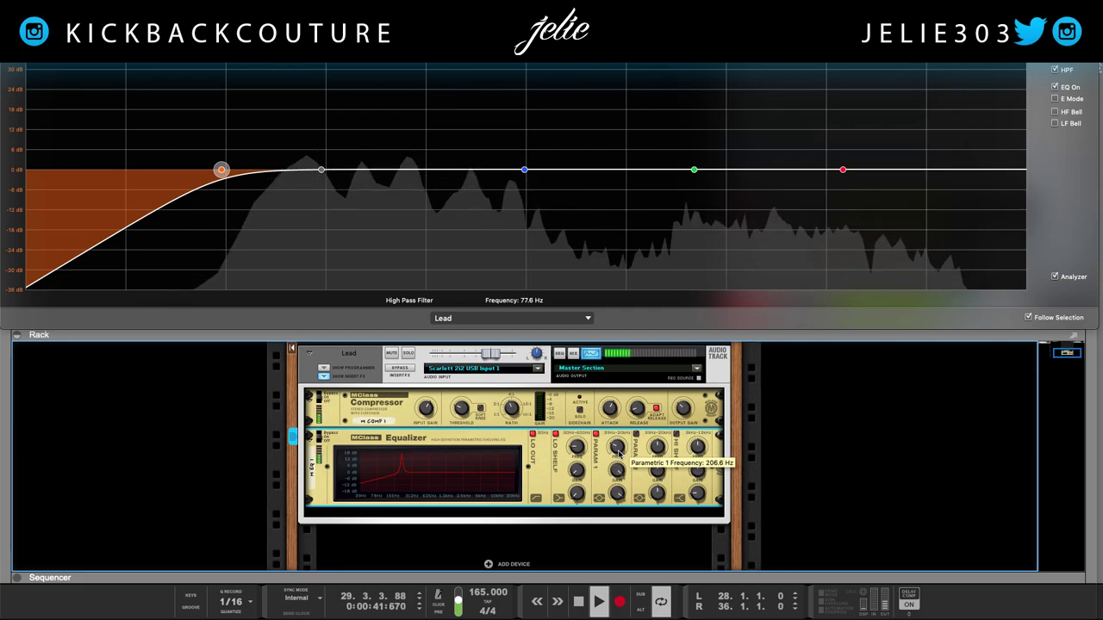
click(410, 354)
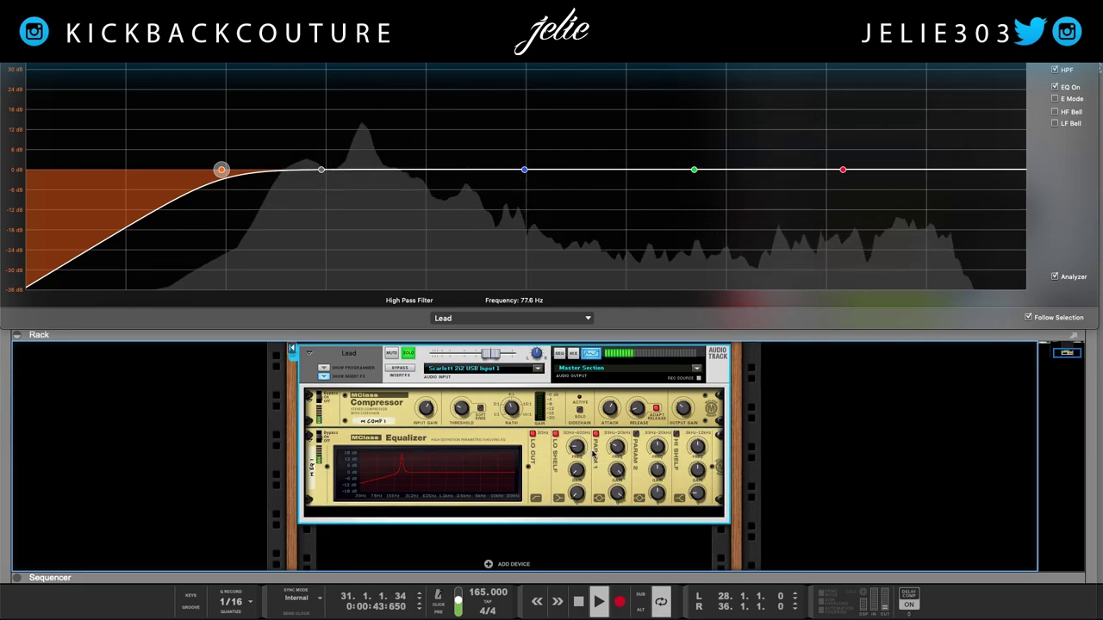
drag(617, 453, 617, 448)
scroll(617, 452, down, 2)
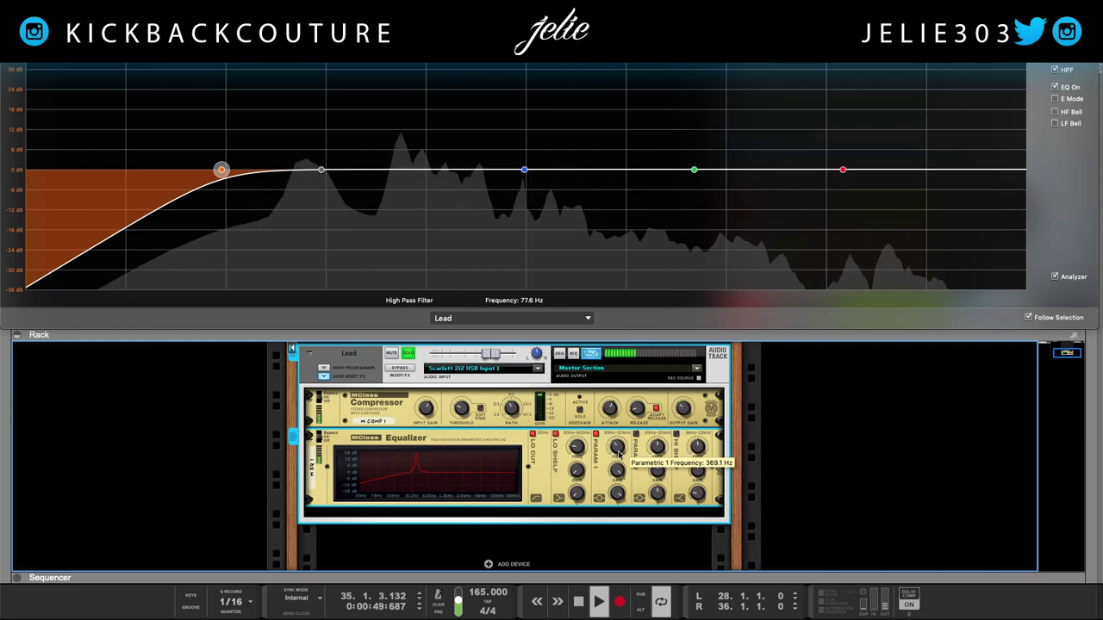
scroll(618, 455, down, 2)
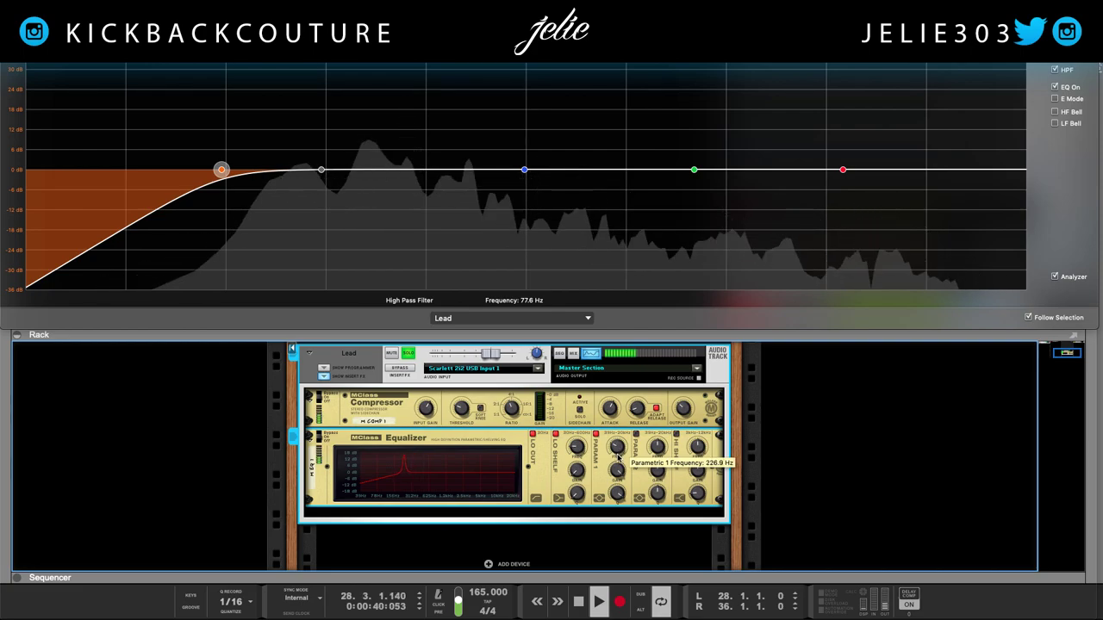
scroll(618, 455, down, 1)
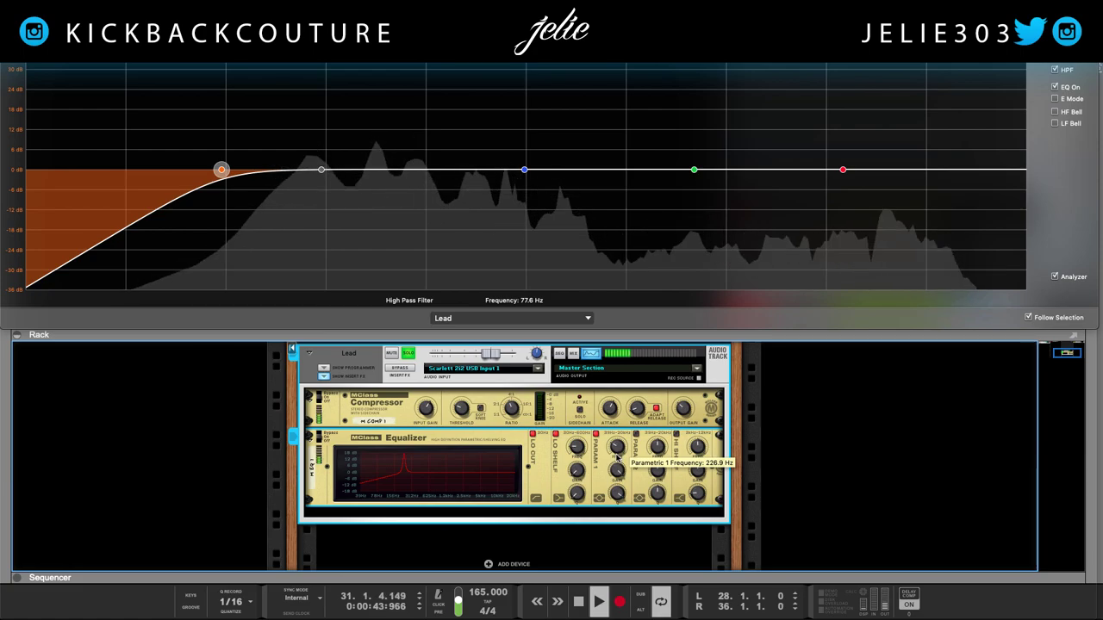
Step: Cut the Param 1 gain to -2.9 dB and play back the soloed Lead vocal
drag(620, 472, 619, 497)
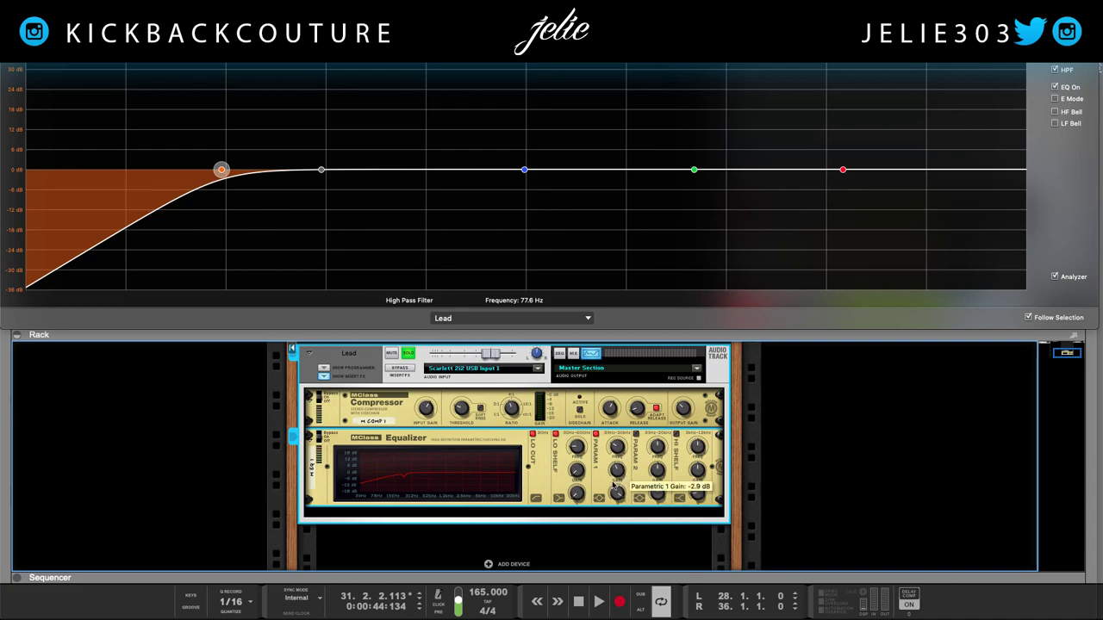
key(space)
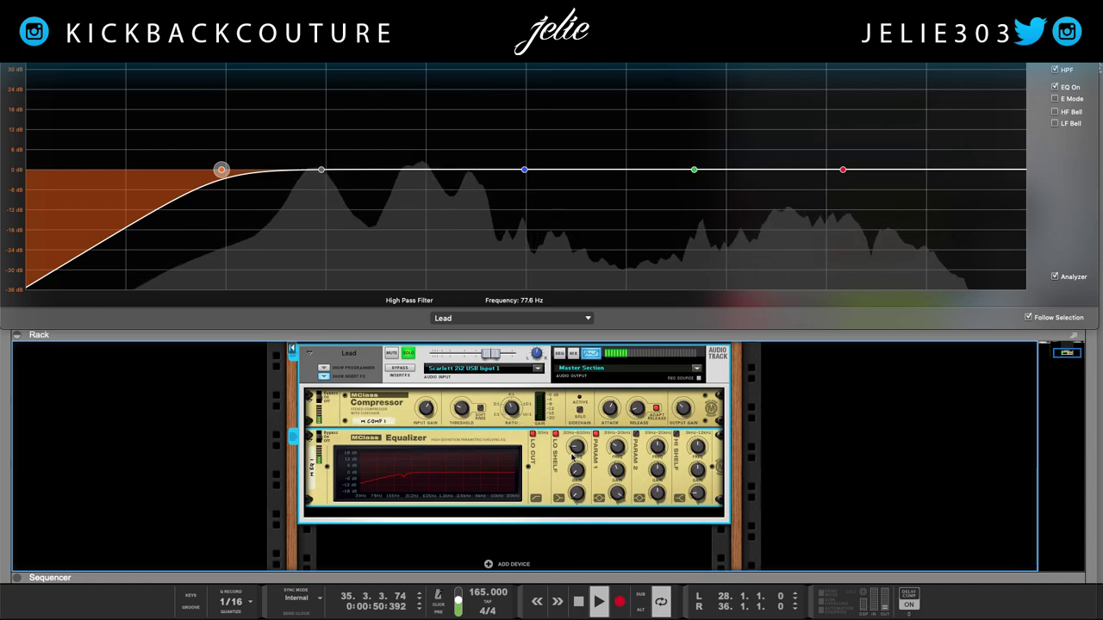
key(space)
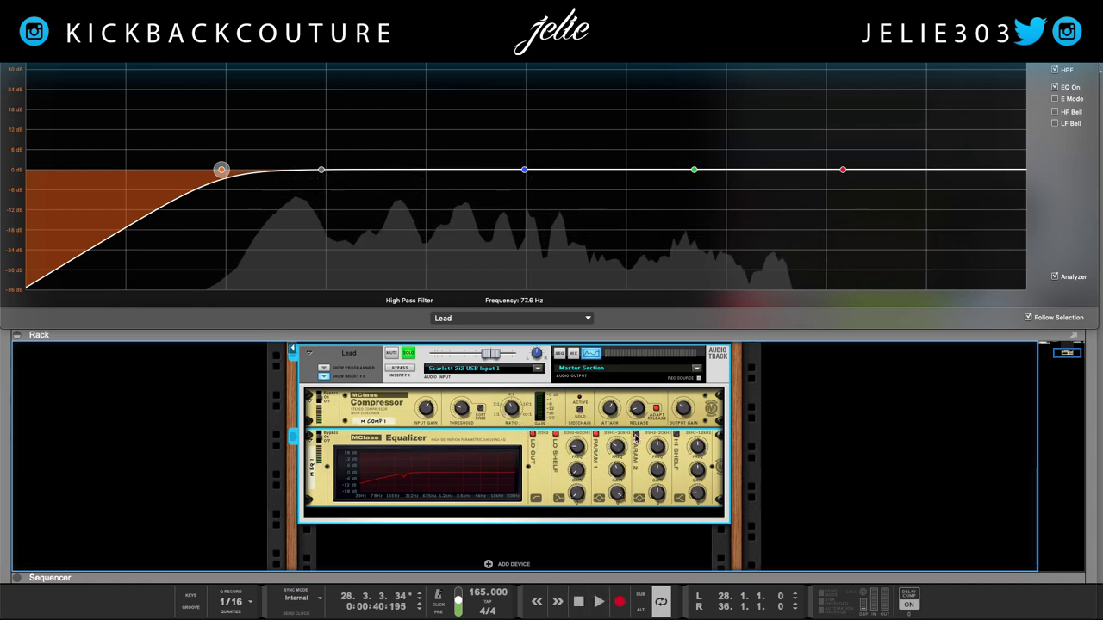
Step: Enable the Param 2 band and adjust its frequency, gain and Q during playback, trying a Q of 12.3
key(space)
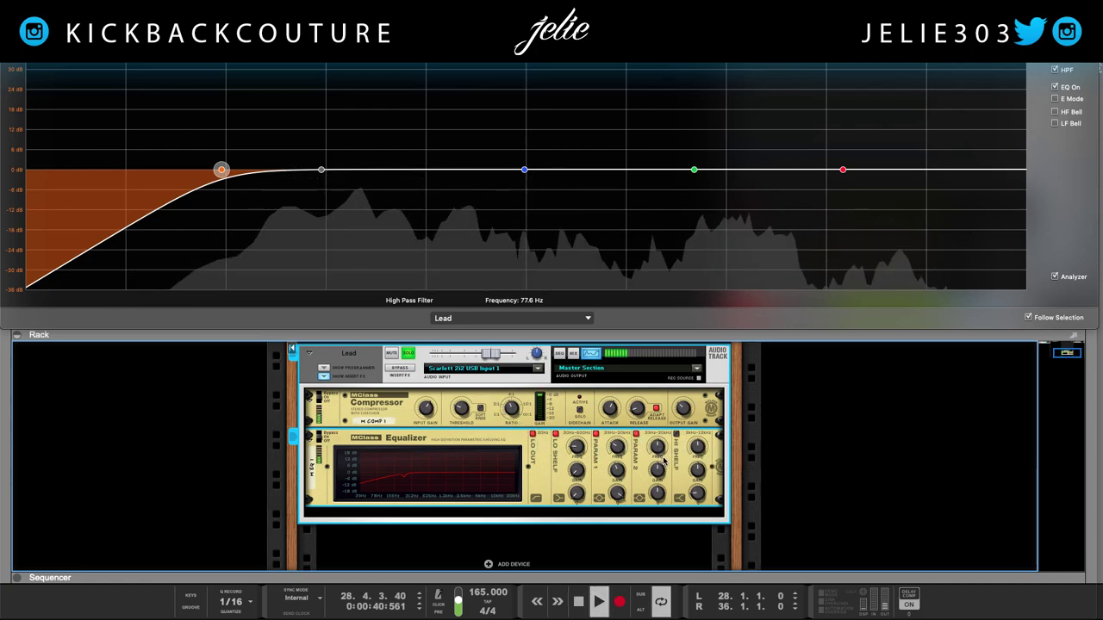
drag(660, 451, 659, 454)
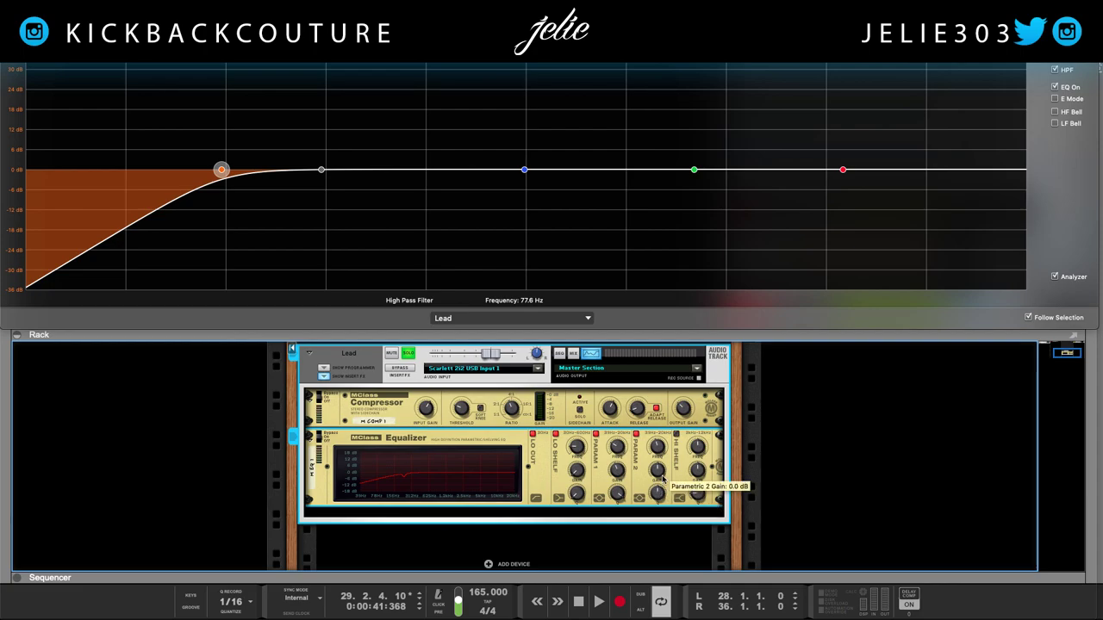
drag(660, 474, 661, 468)
key(space)
mouse_move(658, 473)
mouse_down()
mouse_move(659, 462)
mouse_move(659, 499)
mouse_move(652, 480)
mouse_up()
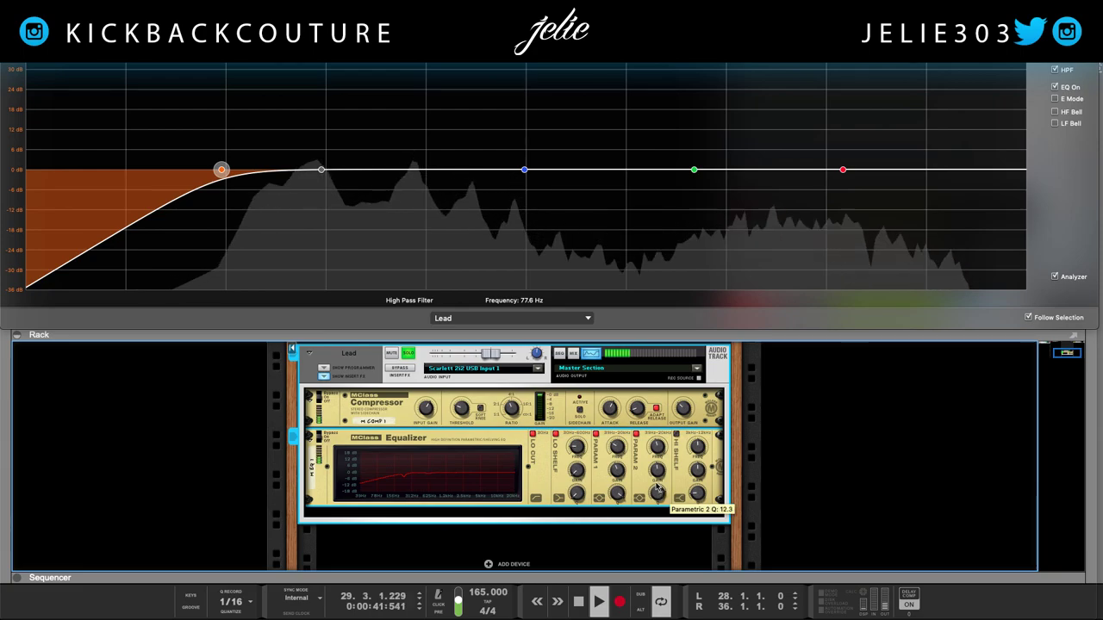
drag(656, 470, 657, 551)
key(space)
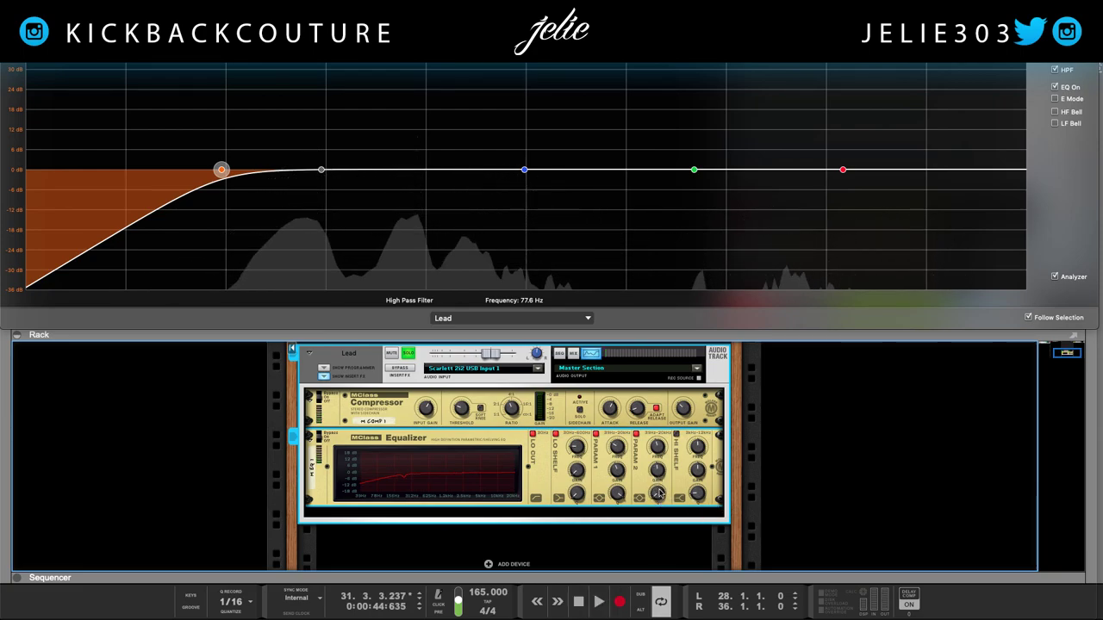
Step: Set the Param 2 Q to 4.7 and cut its gain to about -3.4 dB
mouse_move(659, 469)
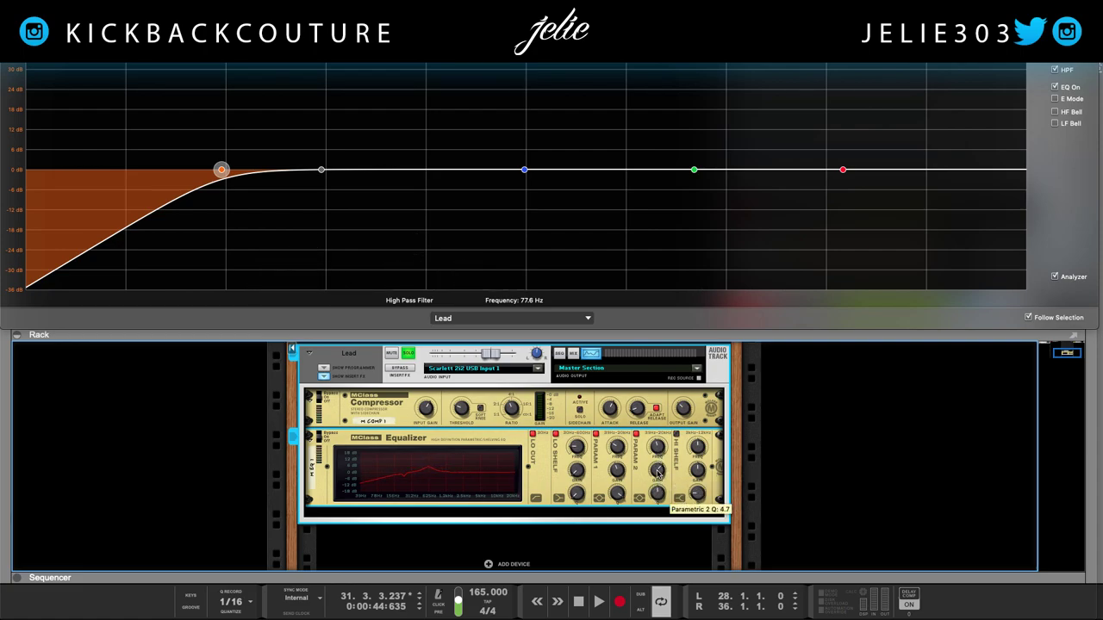
drag(659, 472, 658, 479)
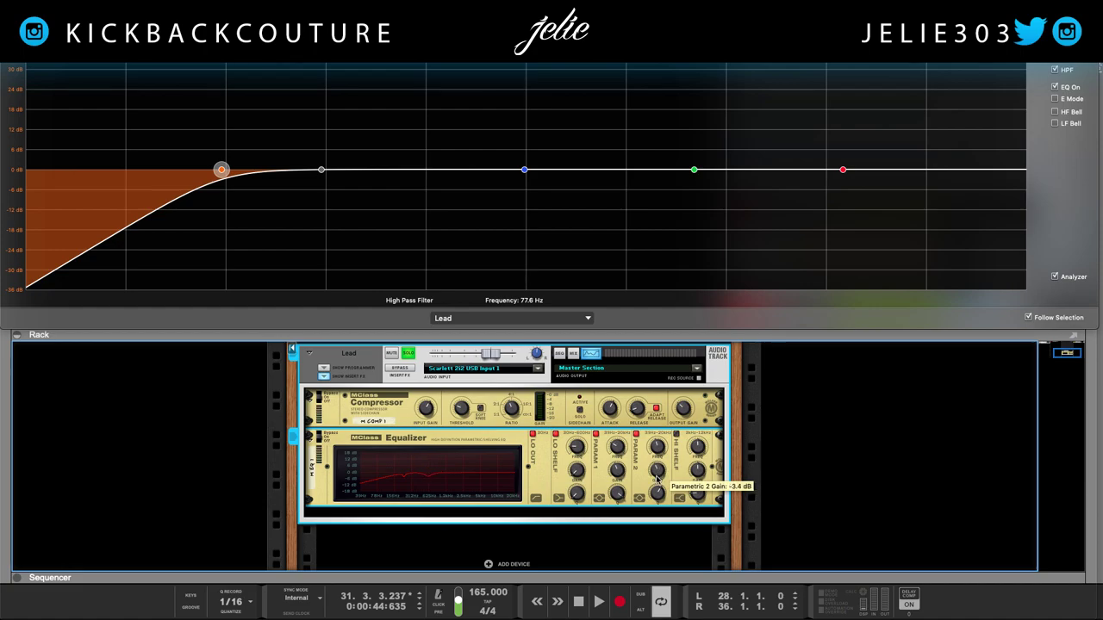
drag(657, 477, 656, 475)
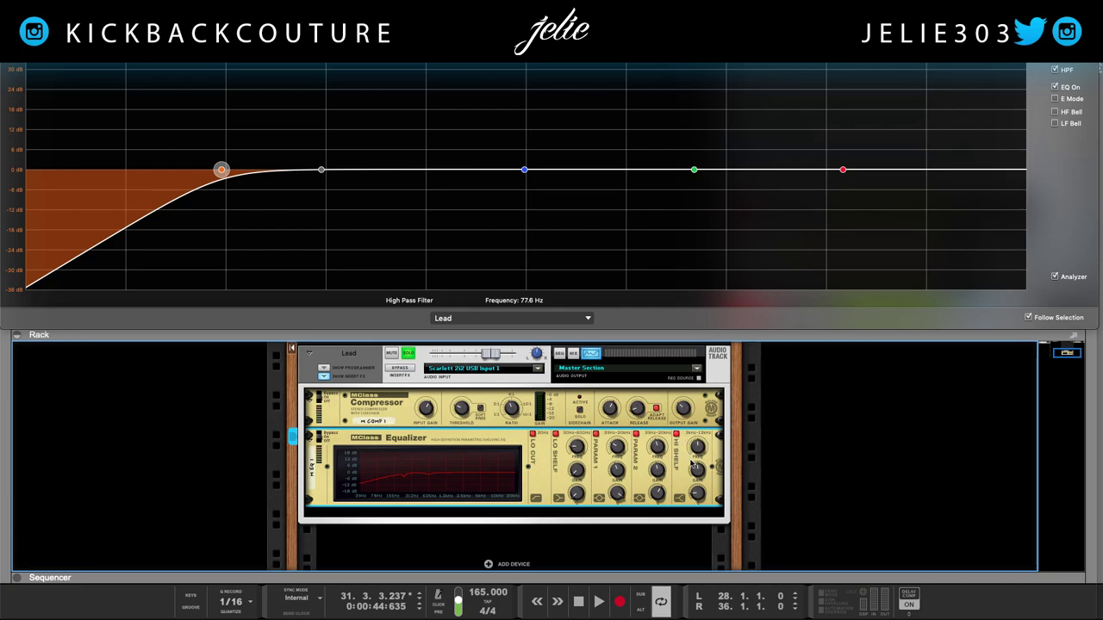
Step: Enable the Hi Shelf band with a slight gain boost, and unsolo the Lead track to play the full mix
mouse_move(700, 472)
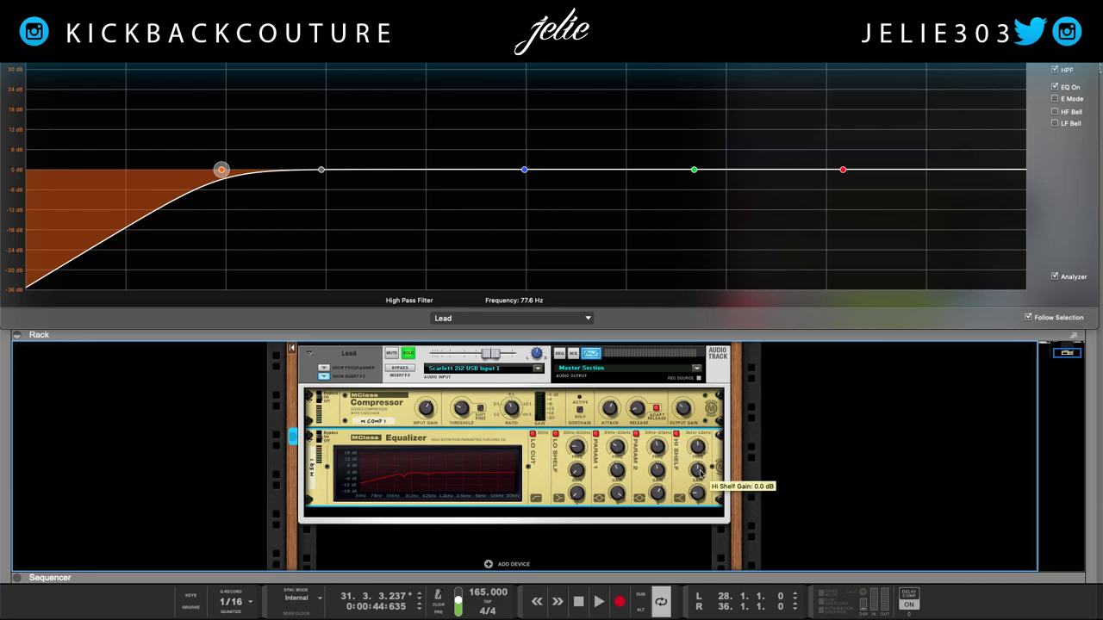
drag(698, 472, 699, 471)
click(408, 353)
key(space)
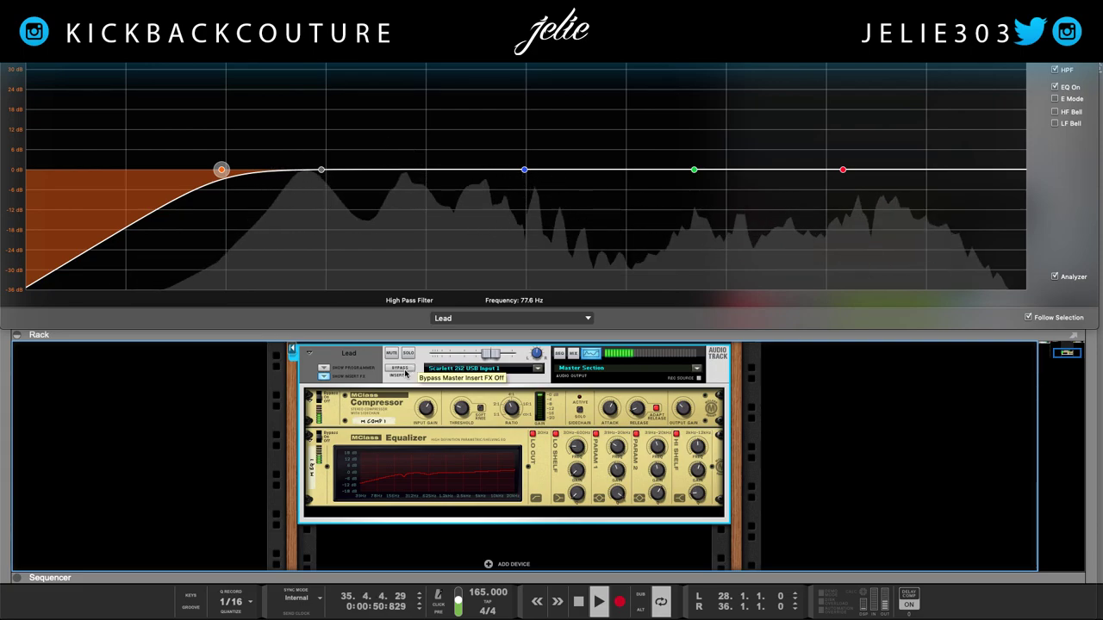
key(space)
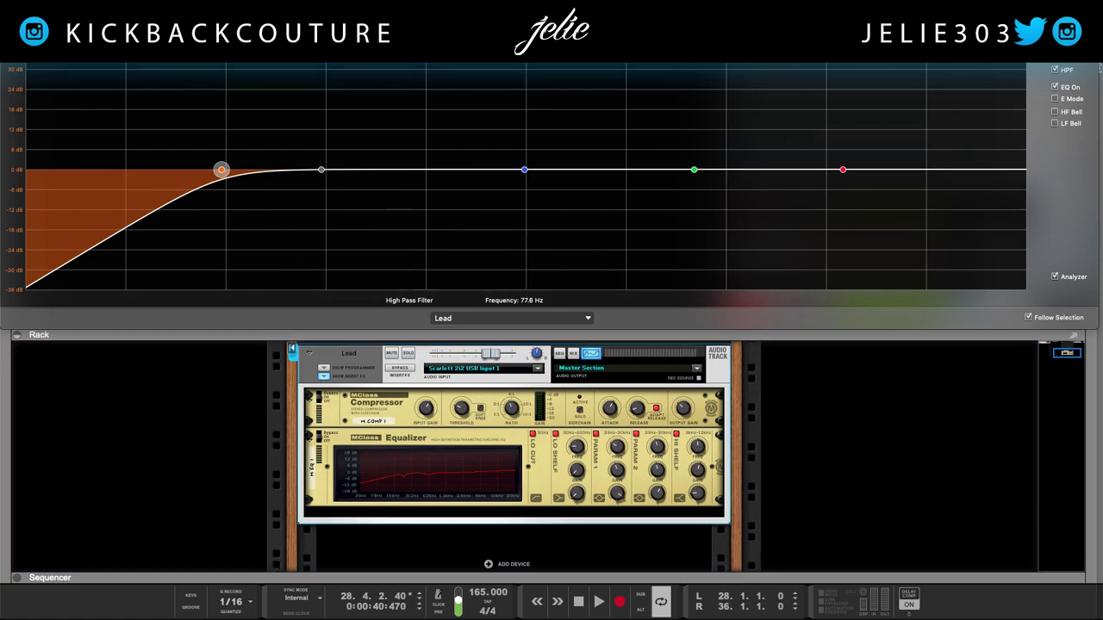
Step: Compare the Lead in the mix by bypassing the MClass Equalizer and channel EQ, and re-engaging both during playback
click(1054, 87)
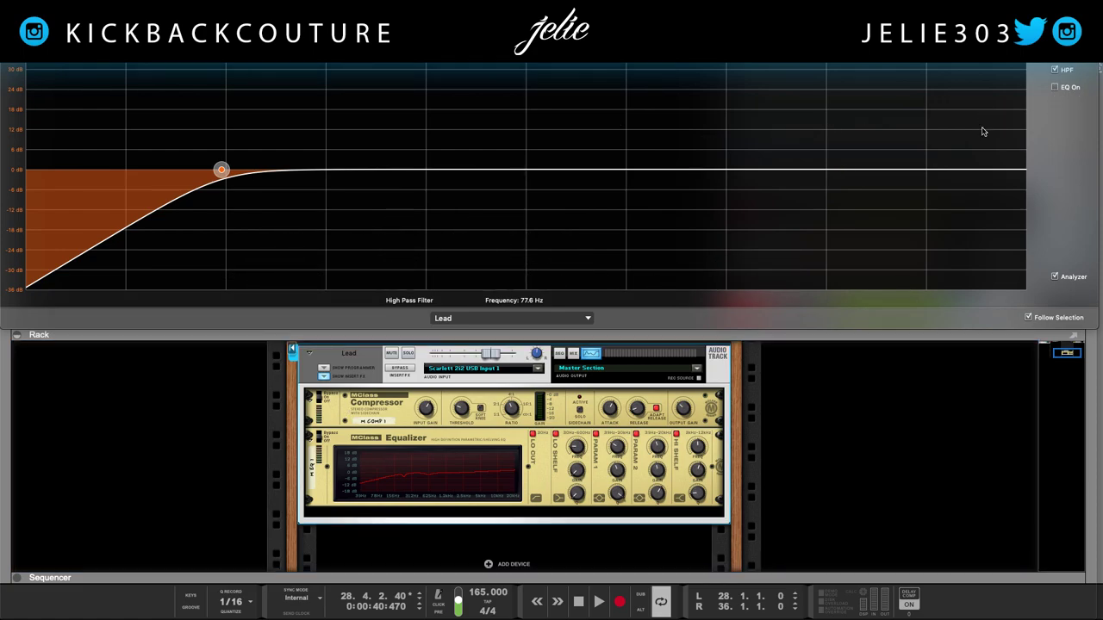
click(398, 371)
click(398, 370)
click(323, 437)
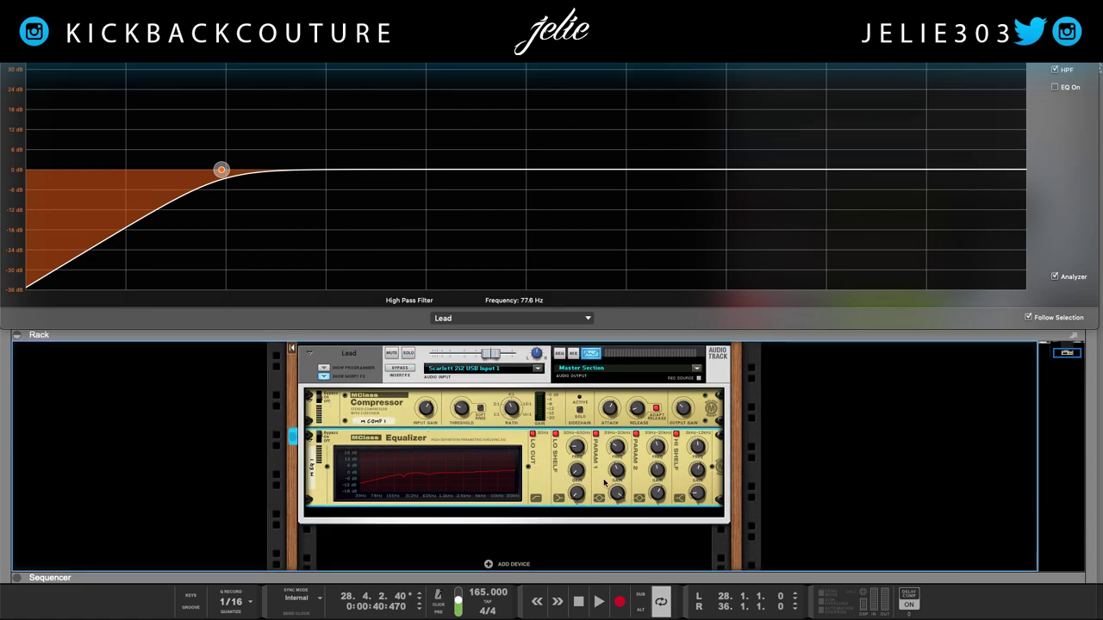
key(space)
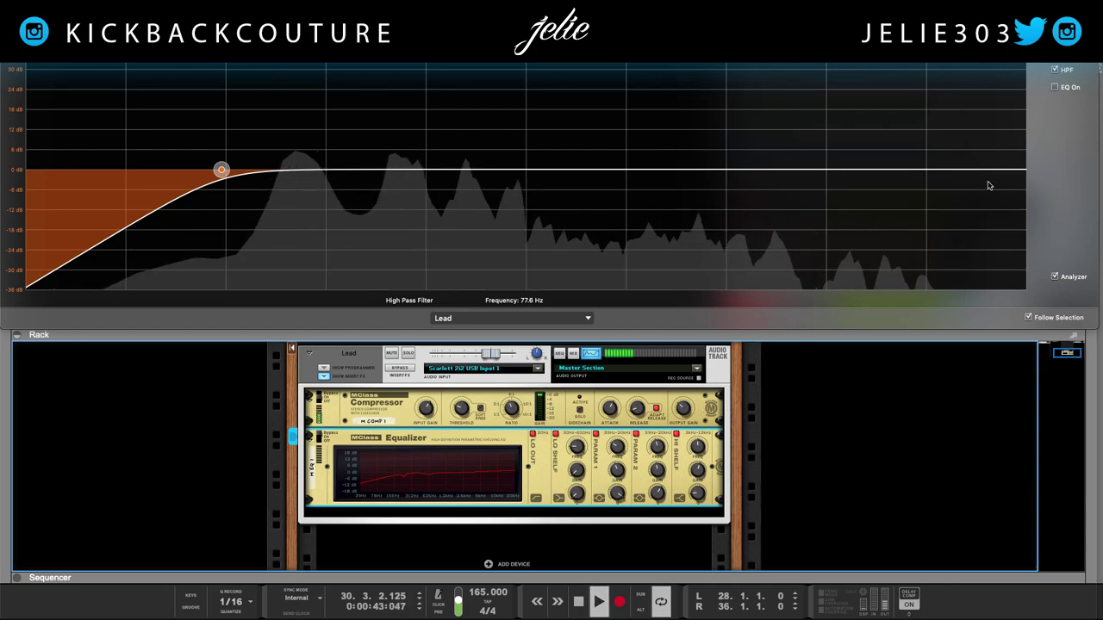
click(1056, 88)
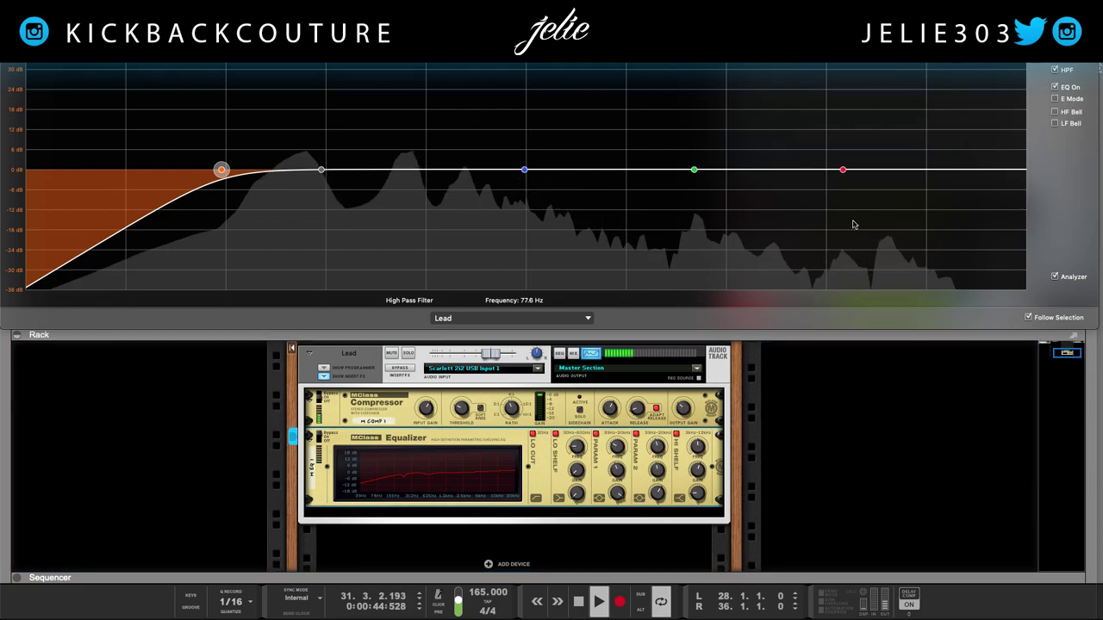
click(415, 387)
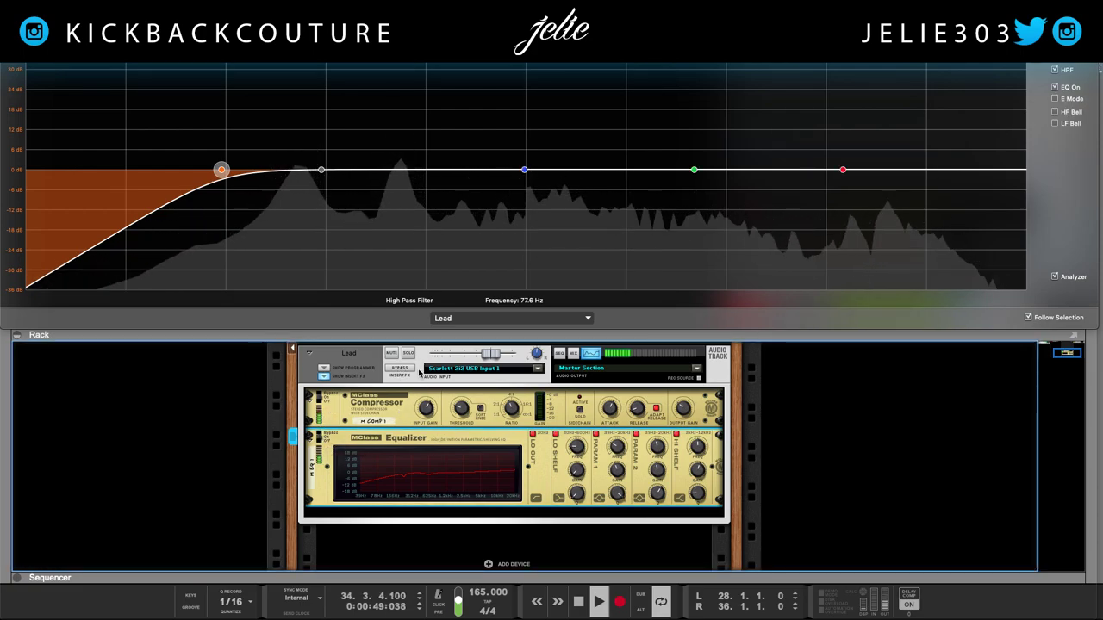
key(space)
Step: Solo the Lead track and compare its sound with the MClass Equalizer and channel EQ switched off and on
click(409, 354)
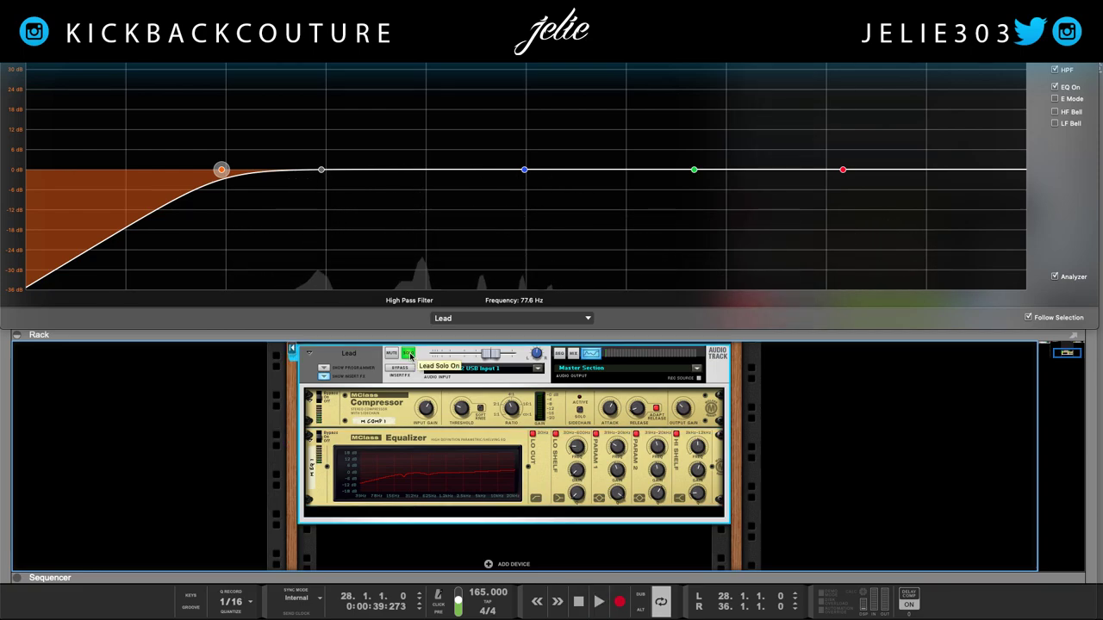
key(space)
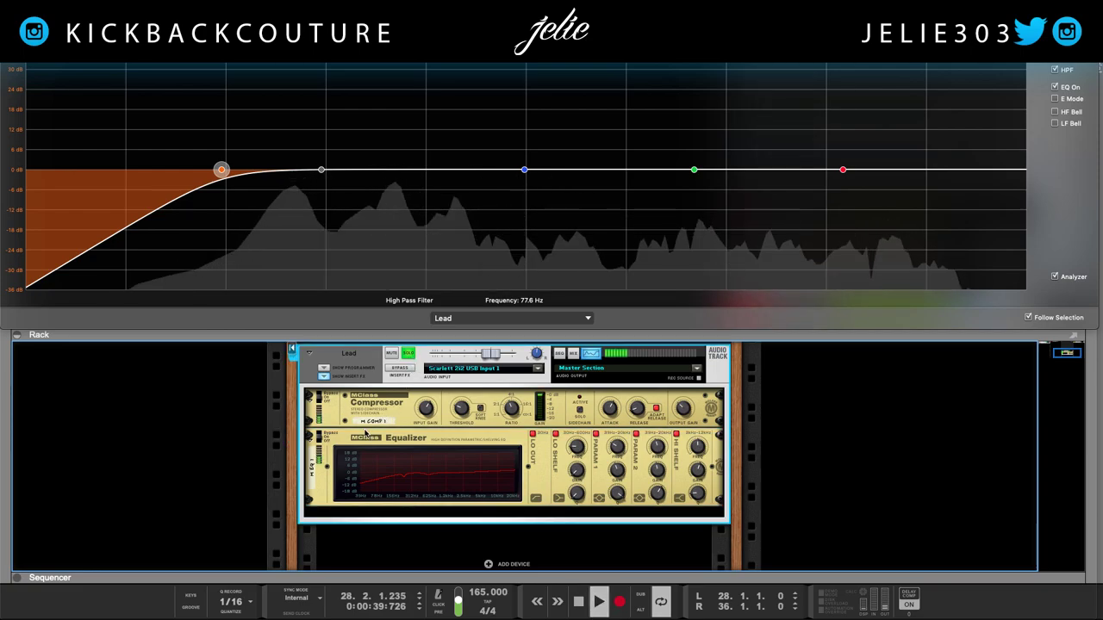
click(320, 440)
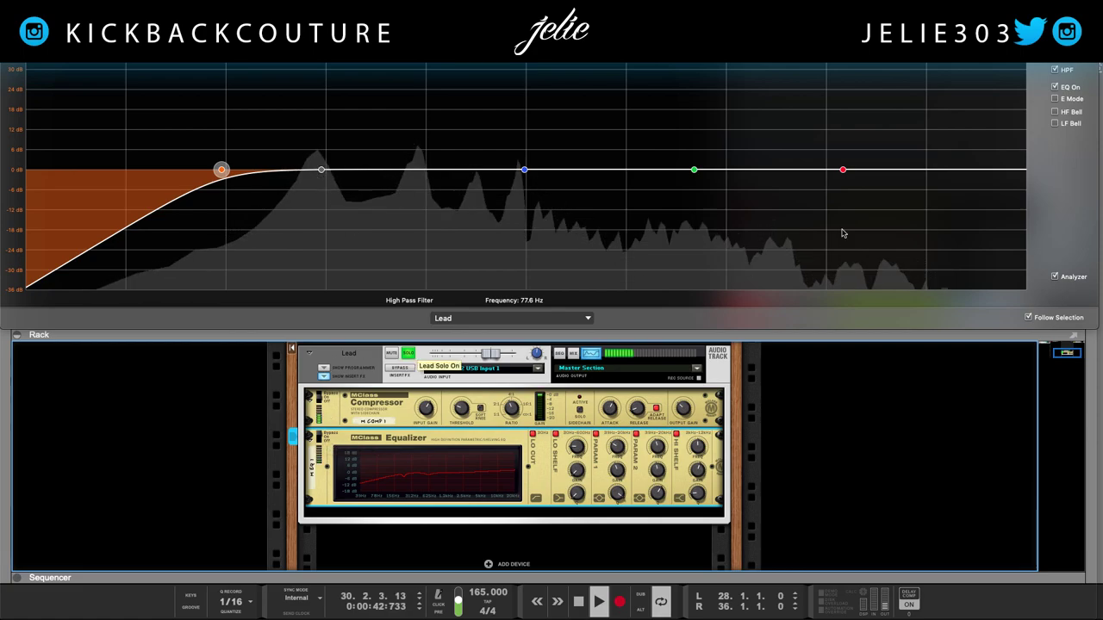
click(1054, 87)
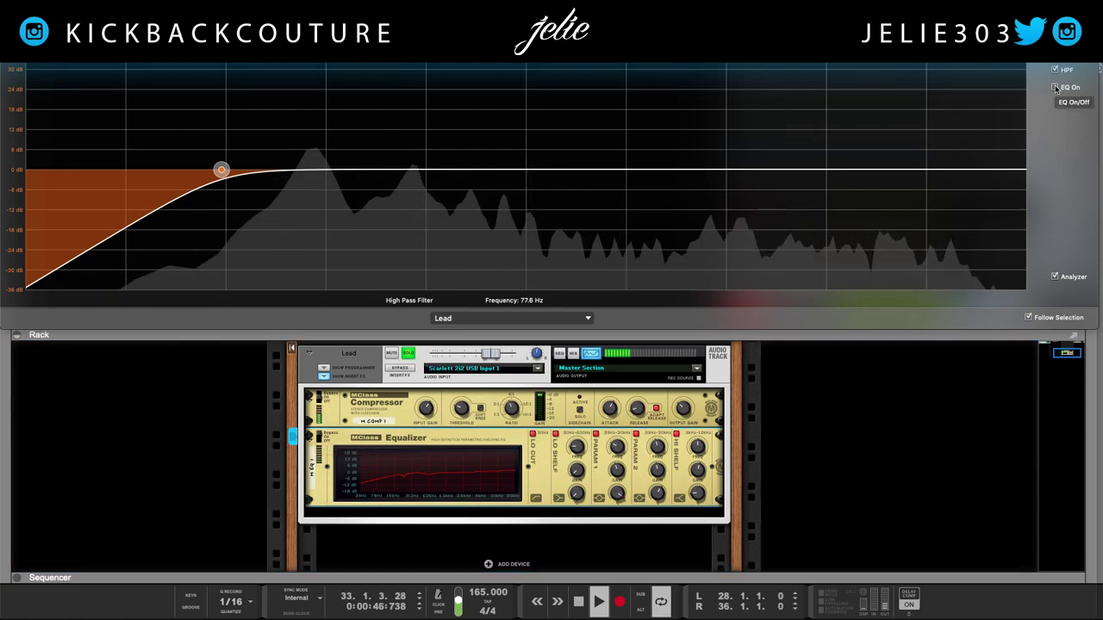
click(1054, 87)
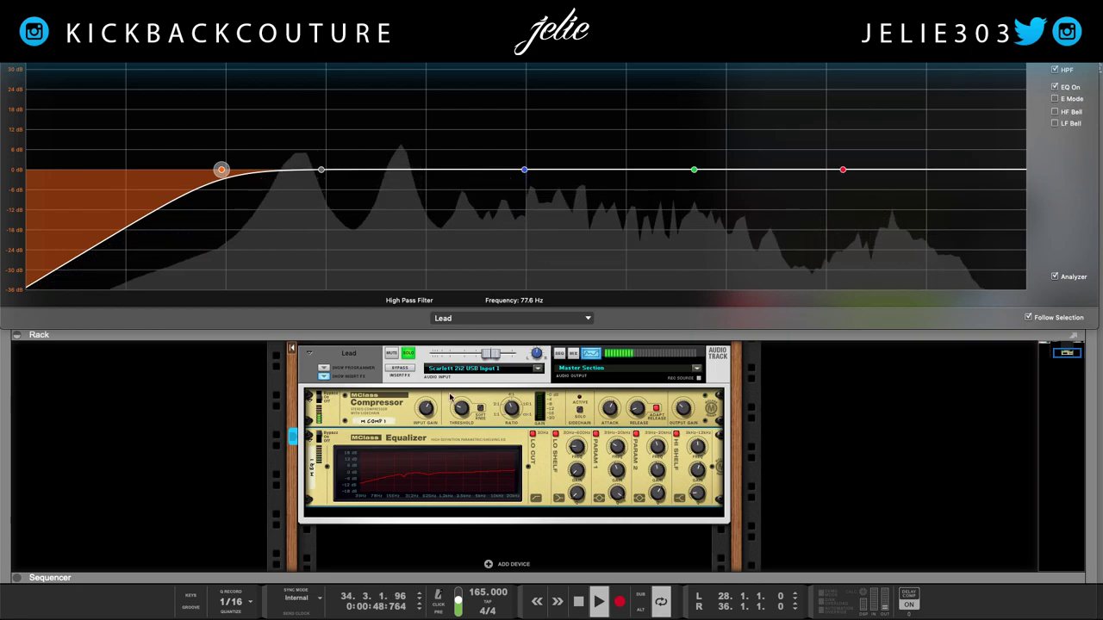
click(320, 439)
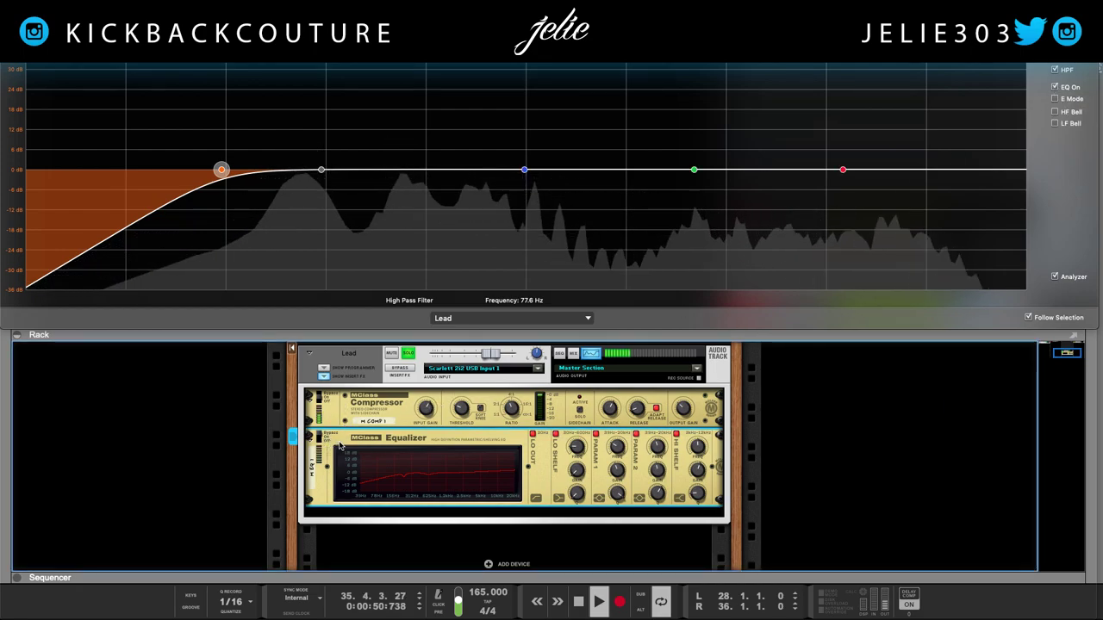
key(space)
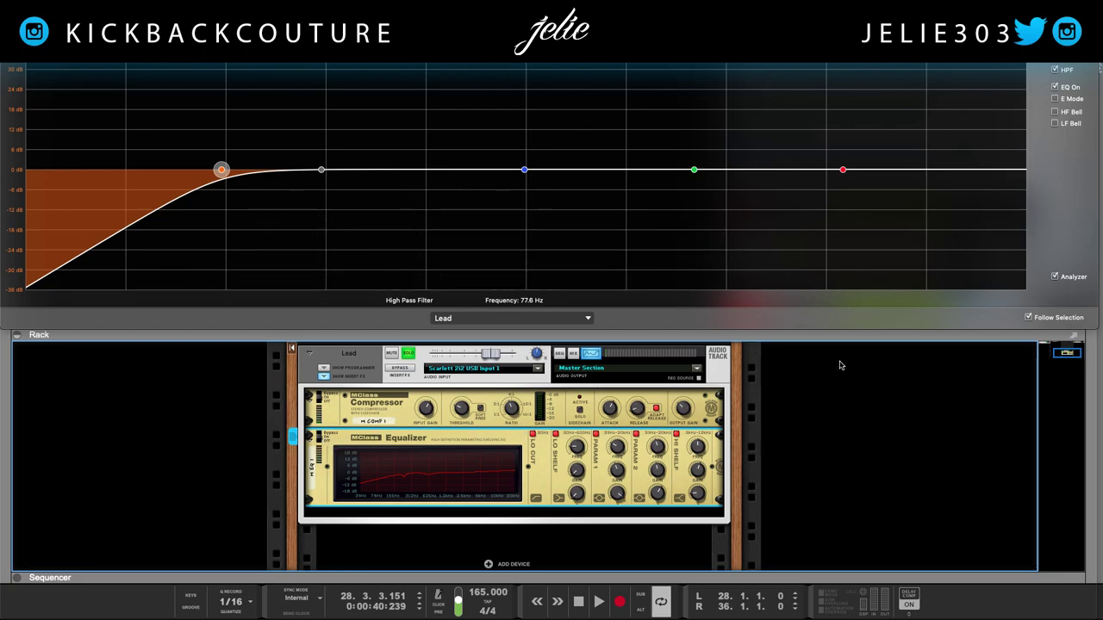
key(space)
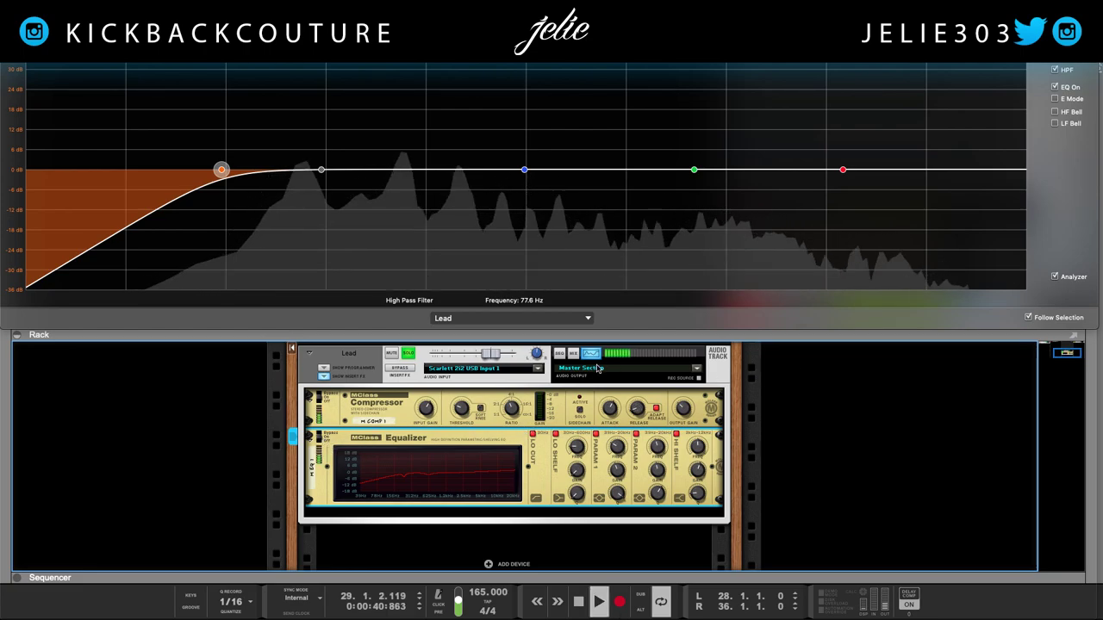
key(space)
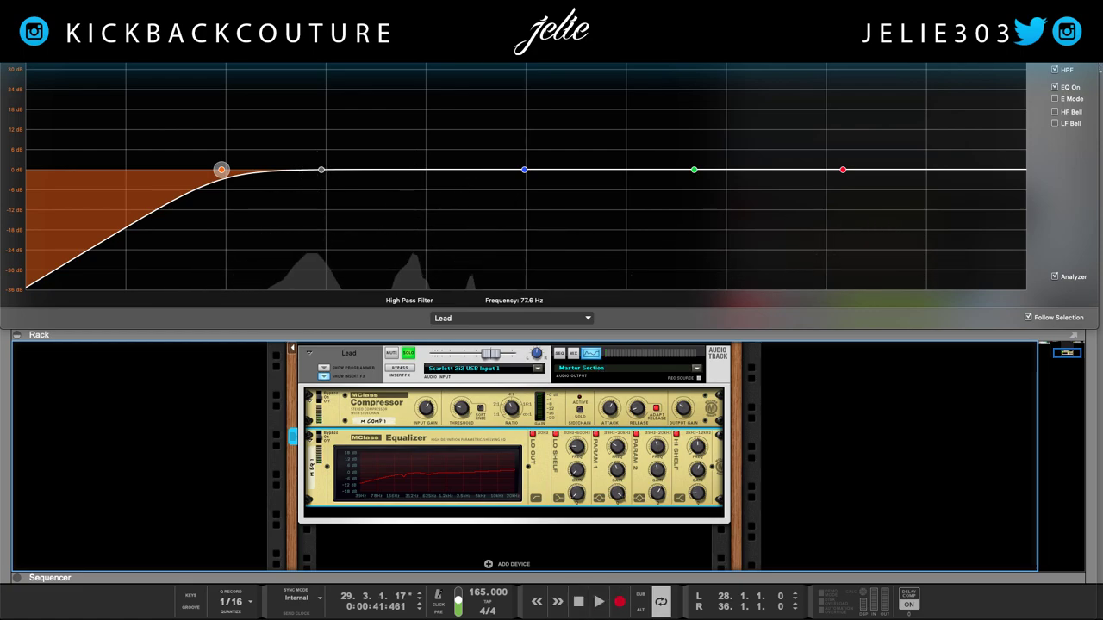
Step: Hide the spectrum EQ window and enlarge the main mixer area above the rack
key(F2)
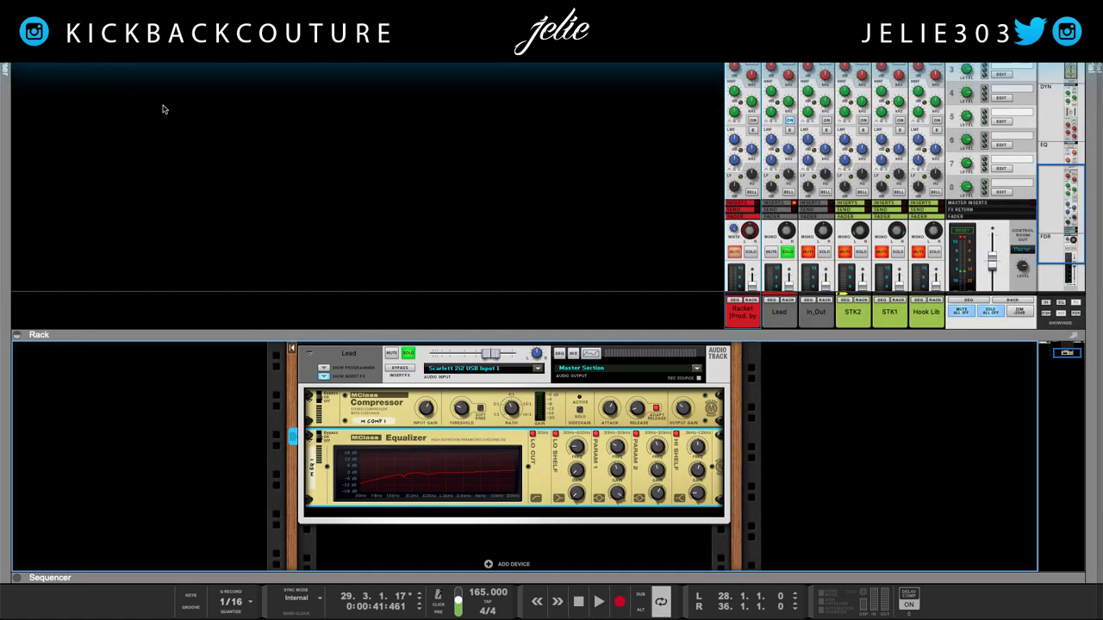
drag(680, 342, 681, 394)
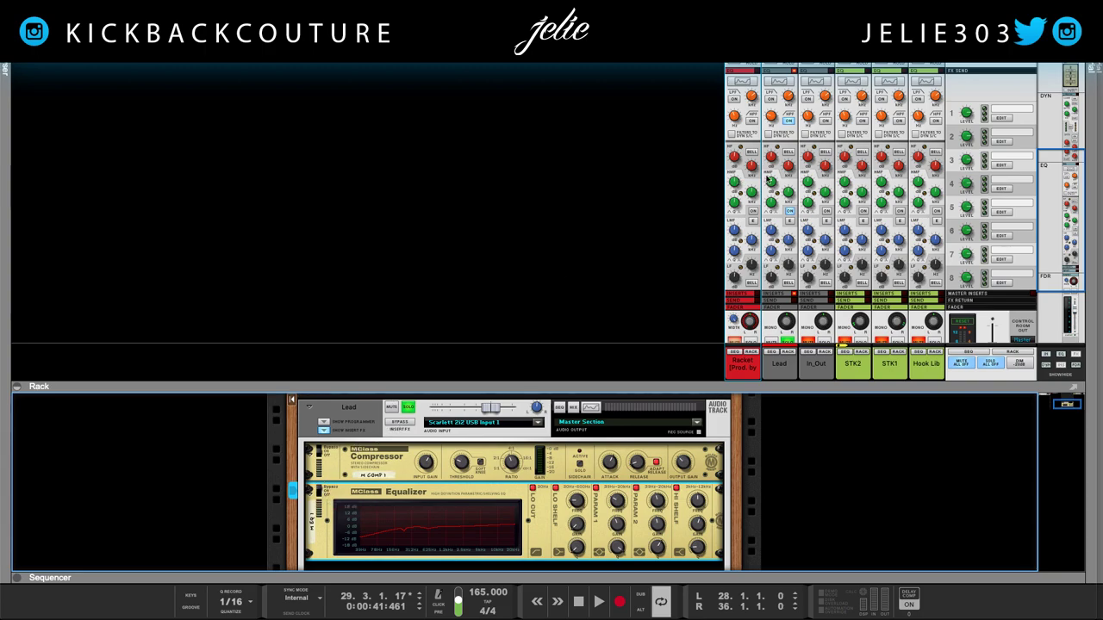
Step: Compare the soloed Lead during playback with the channel EQ and MClass Equalizer bypassed, and switch the channel EQ back on
click(788, 213)
key(space)
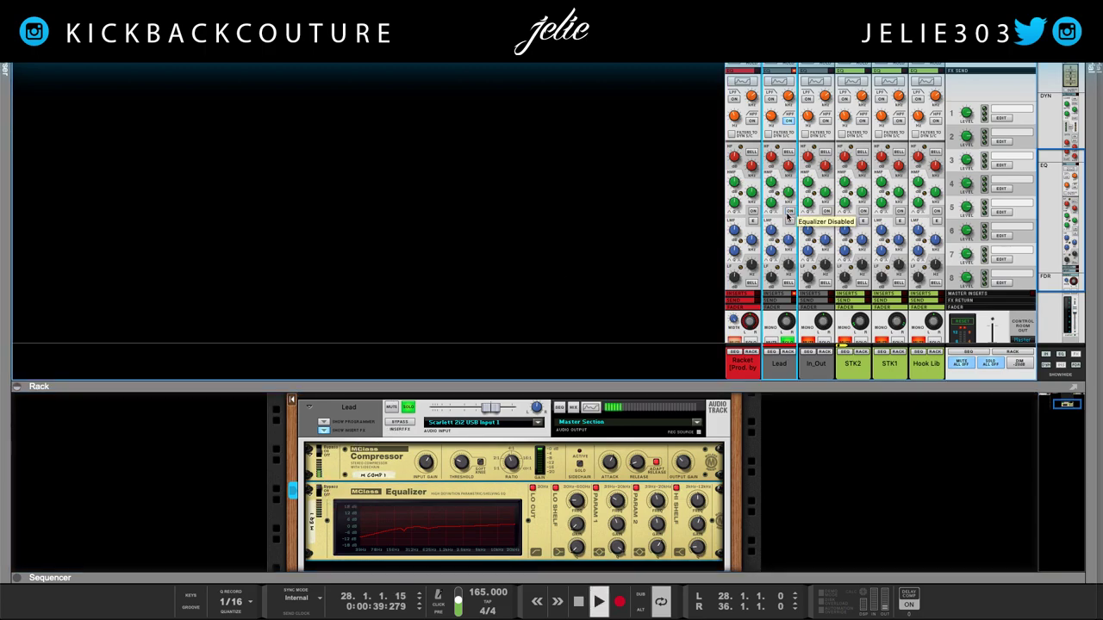
click(320, 490)
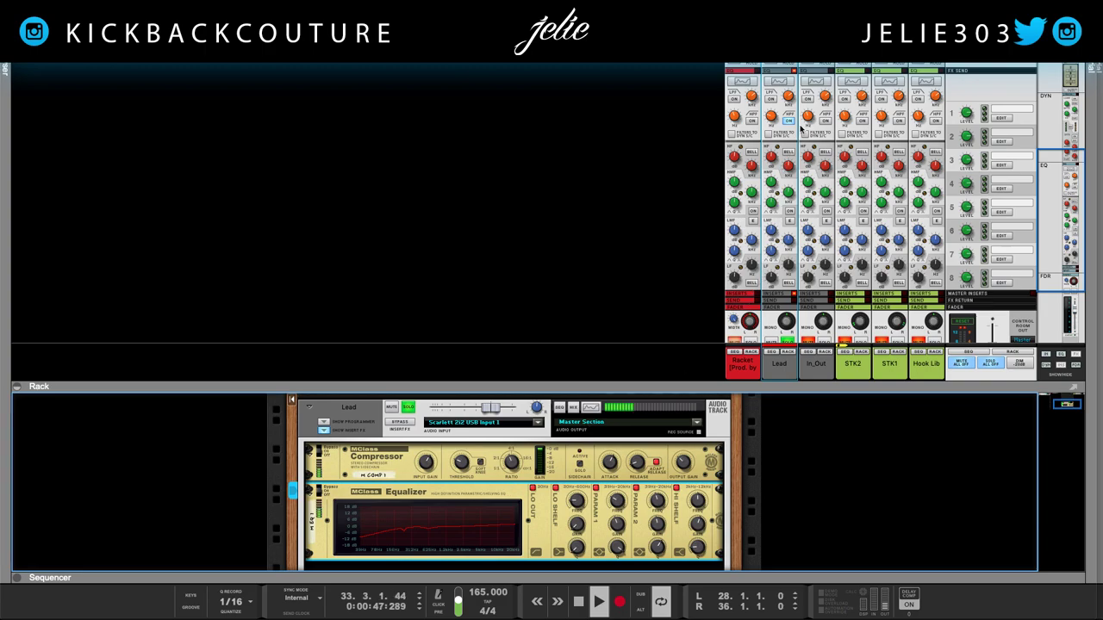
click(790, 212)
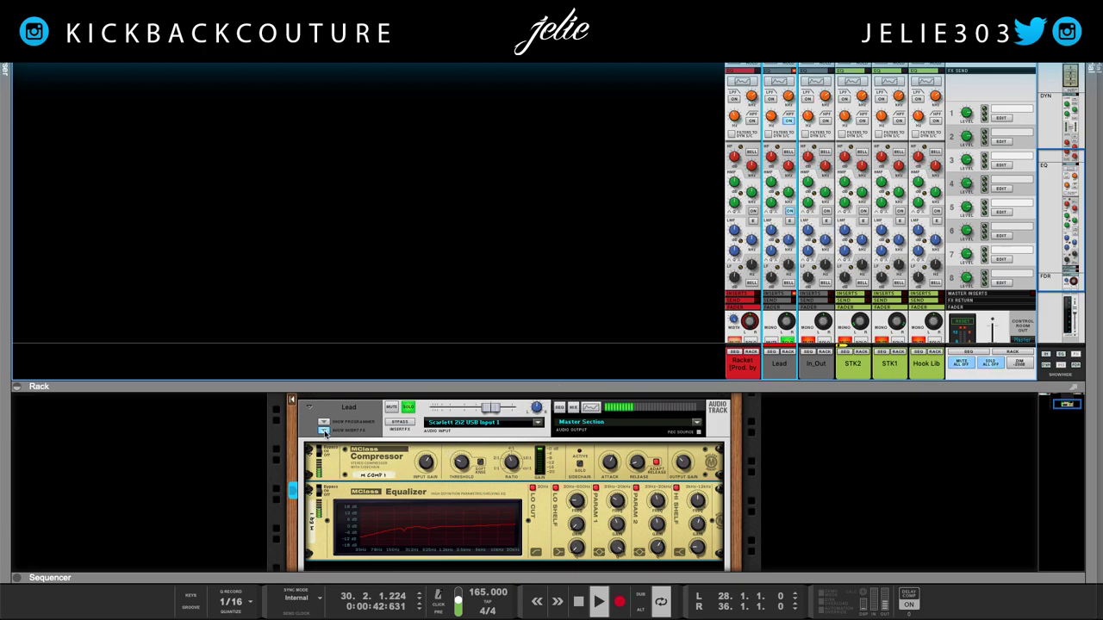
Step: Compare the Lead with all insert effects and the channel EQ bypassed, re-engage both, and stop playback
click(399, 422)
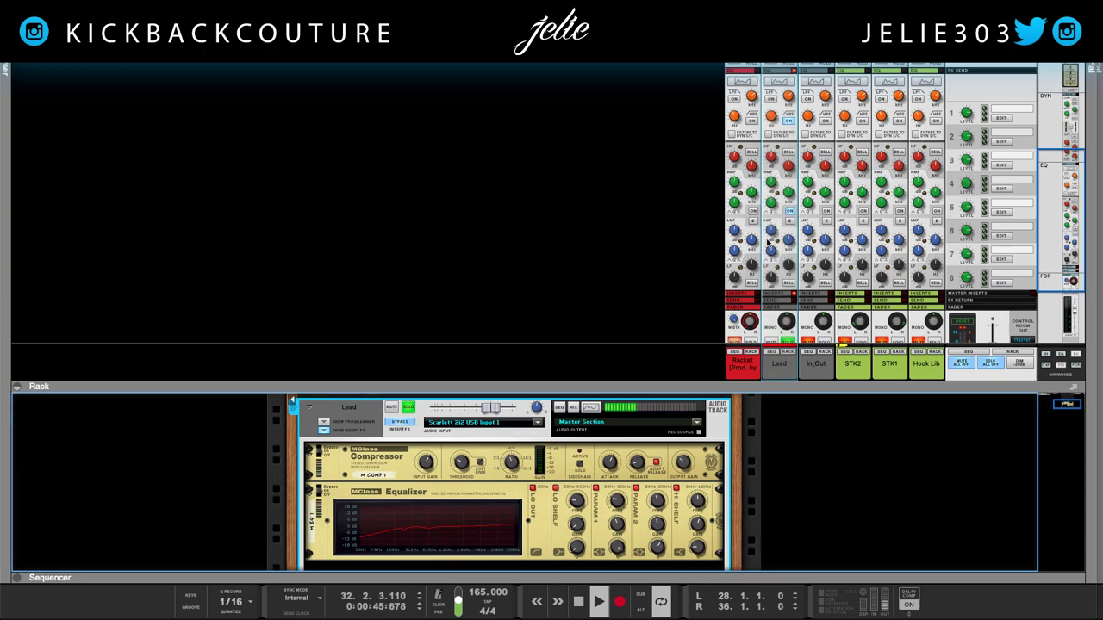
click(790, 212)
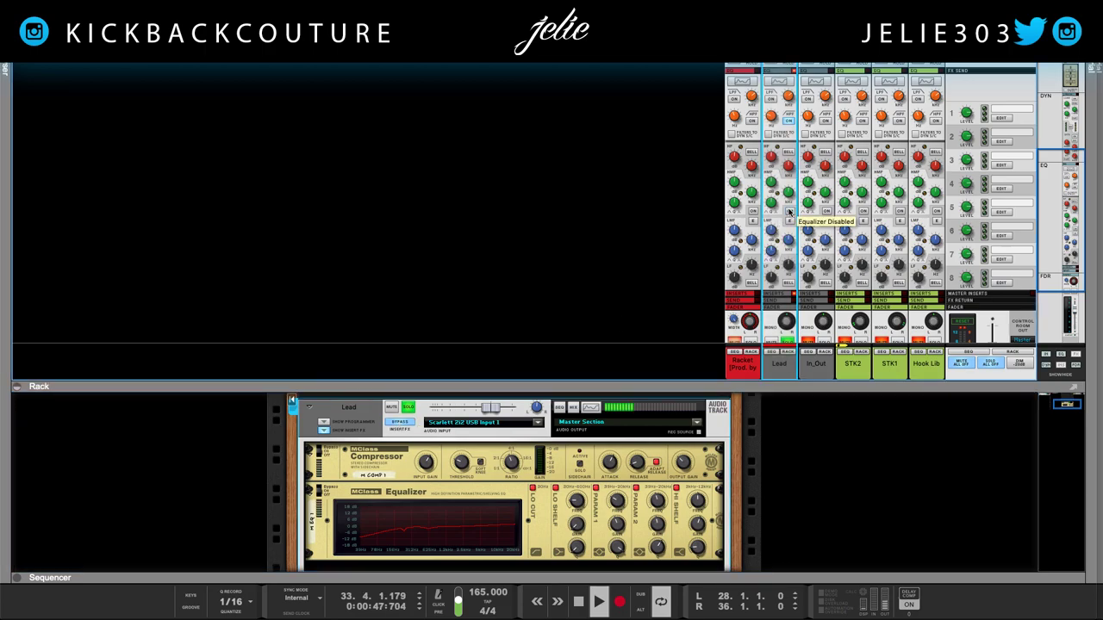
click(390, 424)
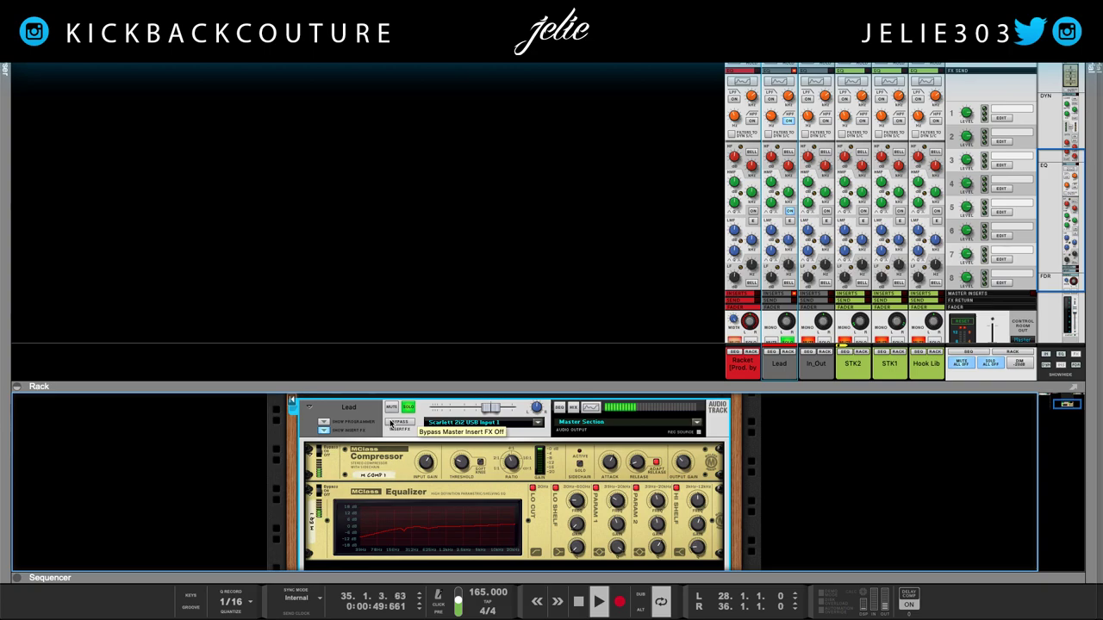
key(space)
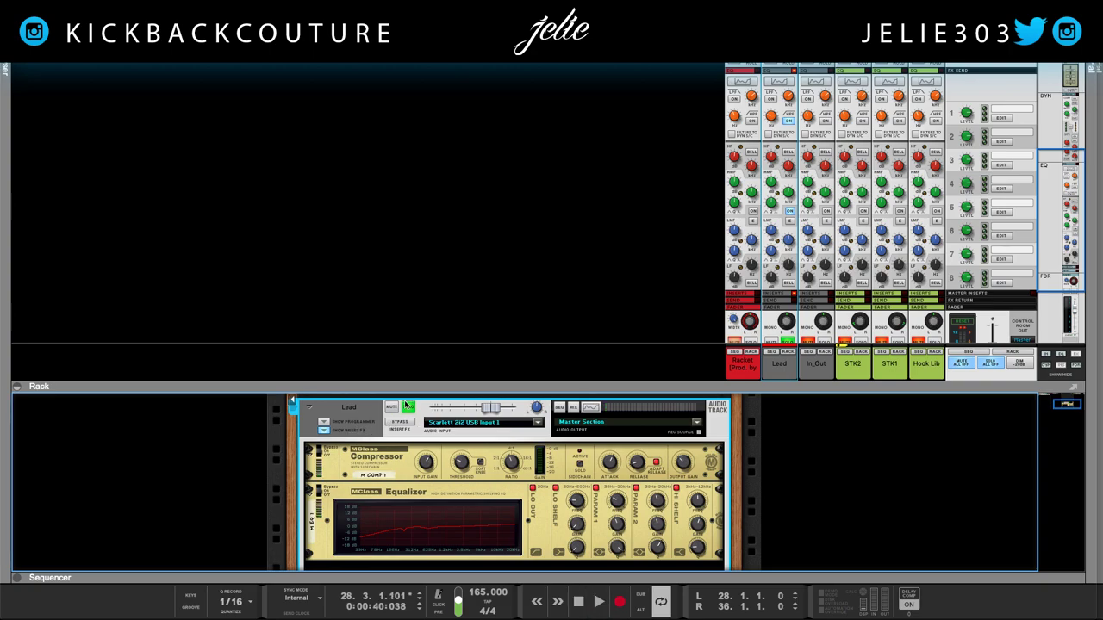
Step: Enlarge the rack area and copy all channel settings from the Lead audio track
drag(422, 383, 402, 163)
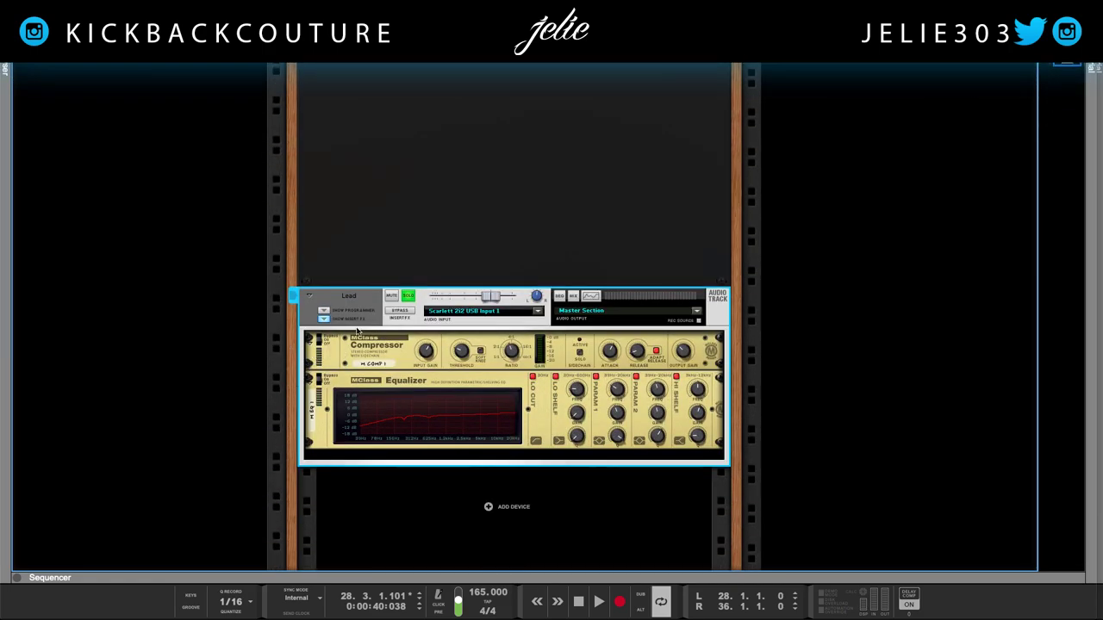
right_click(356, 315)
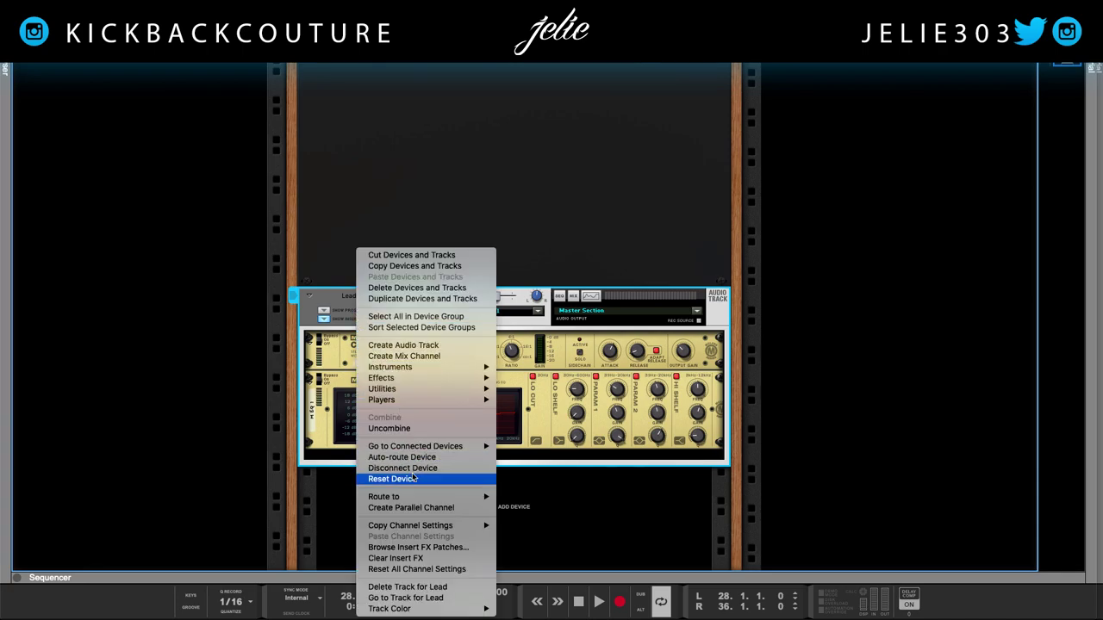
mouse_move(444, 528)
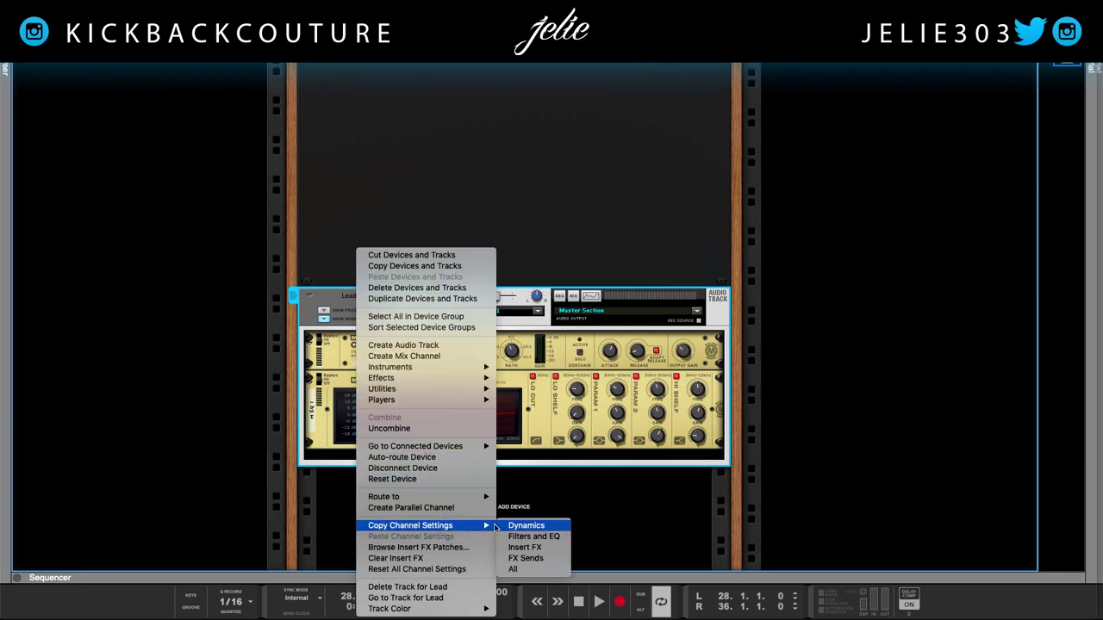
click(527, 569)
Step: Paste all of the Lead's copied channel settings onto the In_Out and STK2 audio tracks
scroll(453, 500, right, 3)
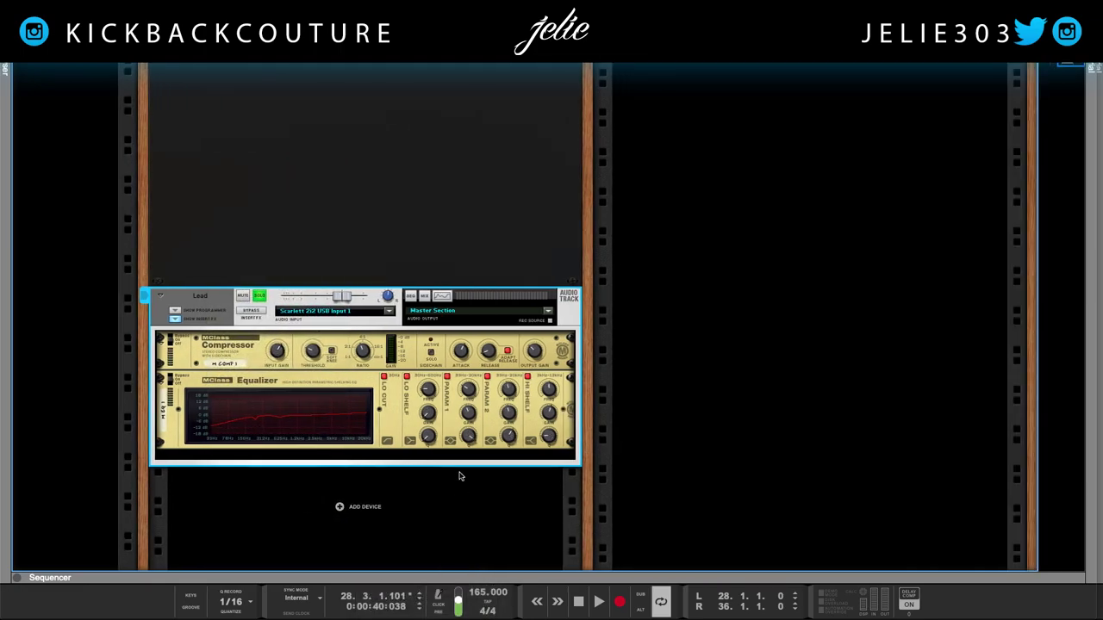
scroll(458, 473, up, 3)
right_click(638, 68)
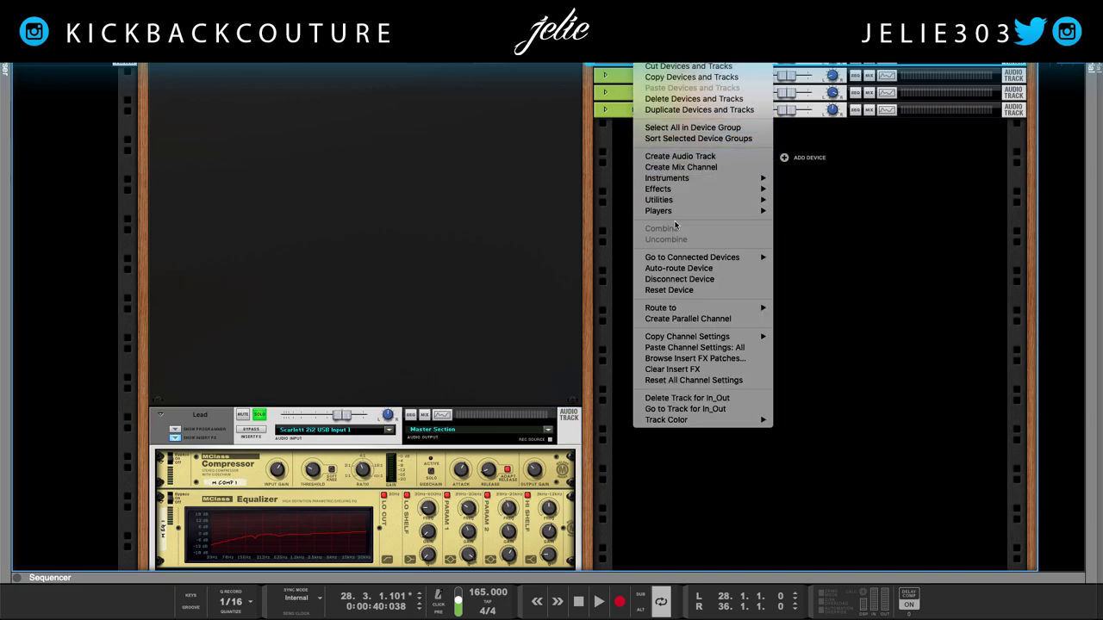
click(701, 347)
click(648, 76)
right_click(646, 77)
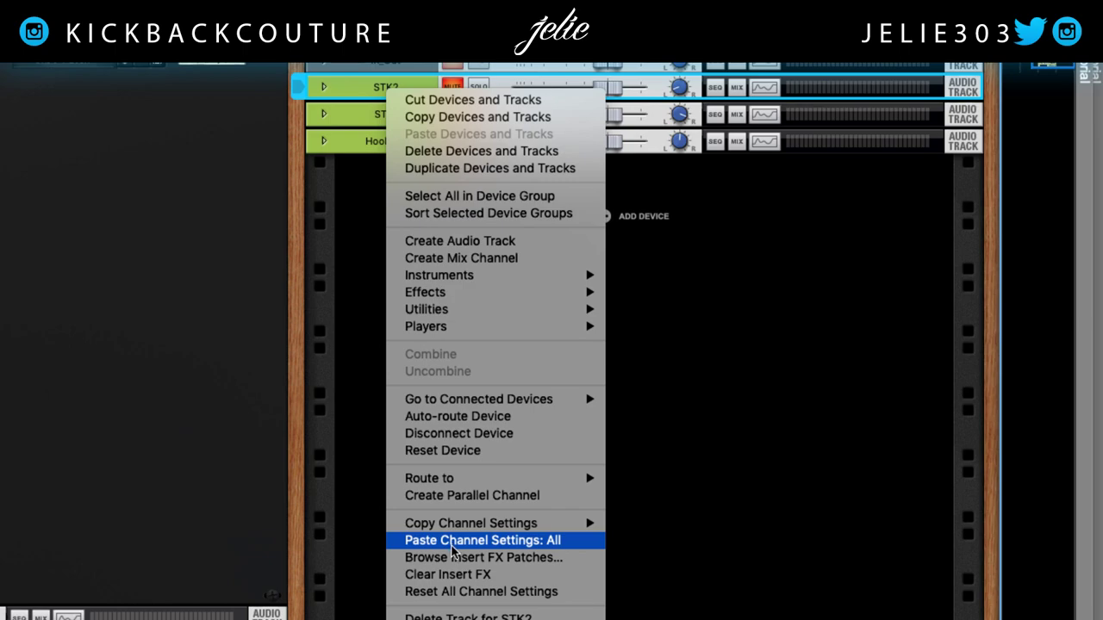
click(452, 541)
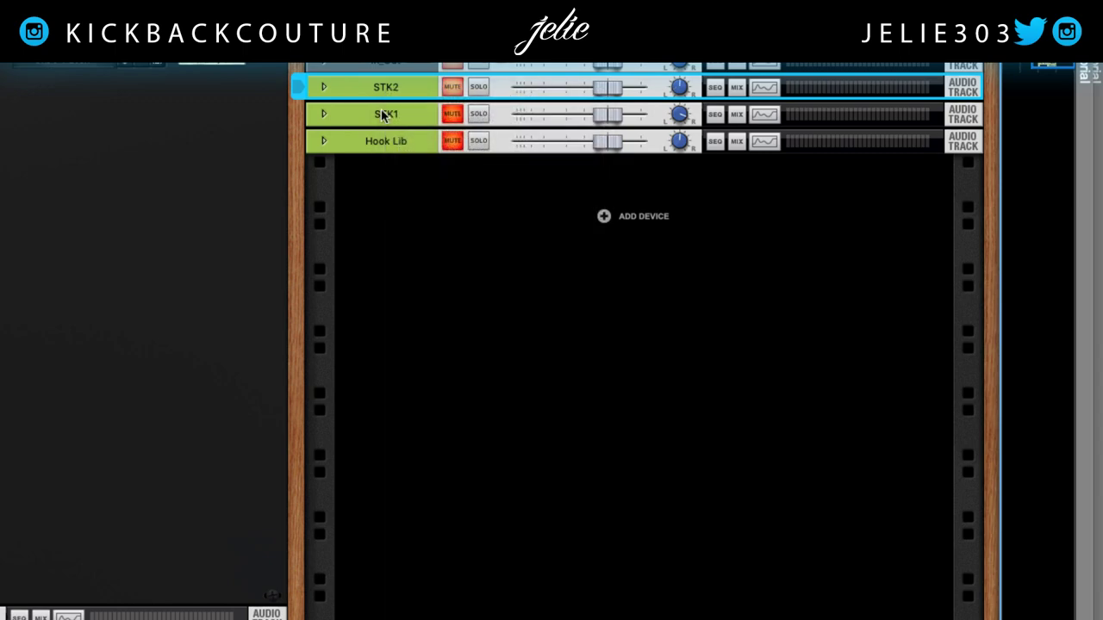
click(386, 115)
shift+click(389, 145)
right_click(389, 147)
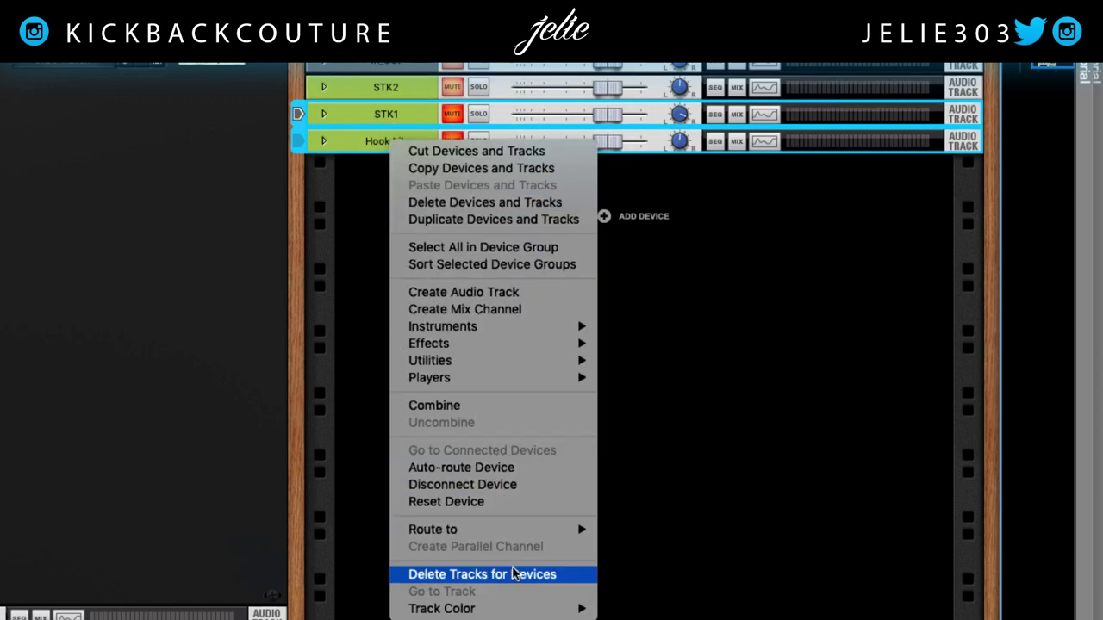
click(724, 380)
Step: Paste all copied channel settings onto the STK1 and Hook Lib audio tracks one at a time
right_click(419, 118)
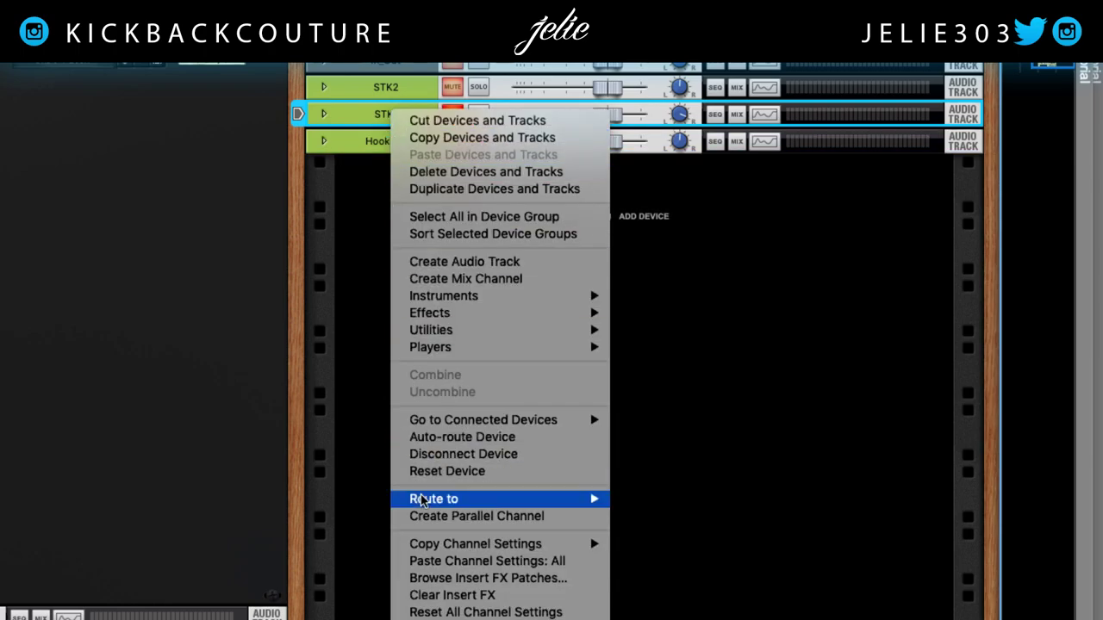
click(410, 561)
right_click(377, 140)
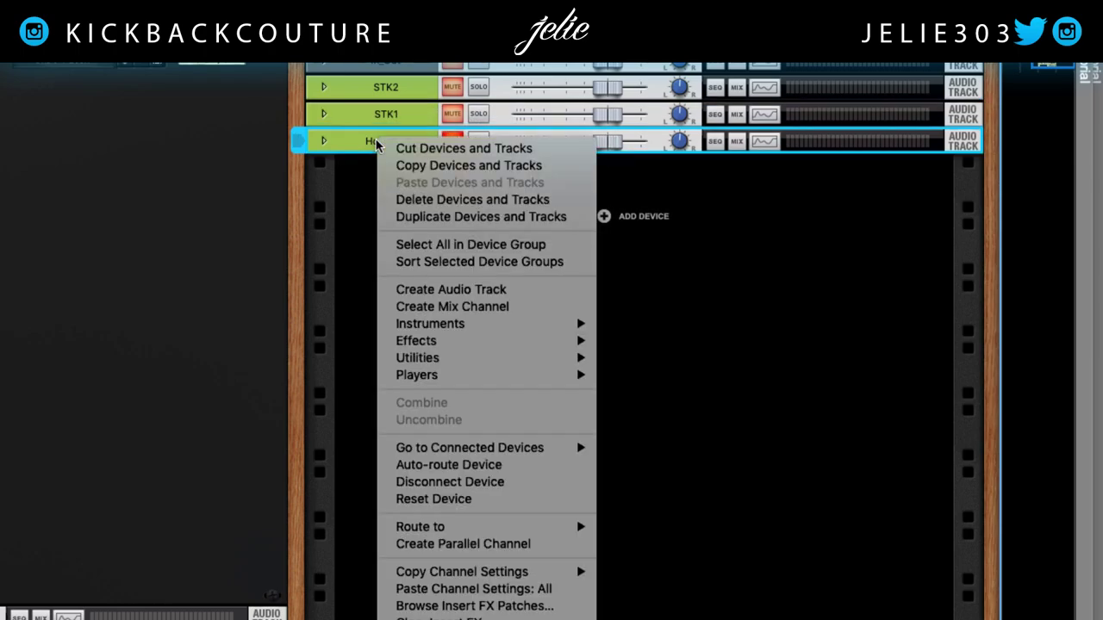
click(414, 588)
Step: Solo the In_Out track alongside the Lead and show its insert effects
click(343, 249)
scroll(335, 259, down, 3)
scroll(331, 270, up, 3)
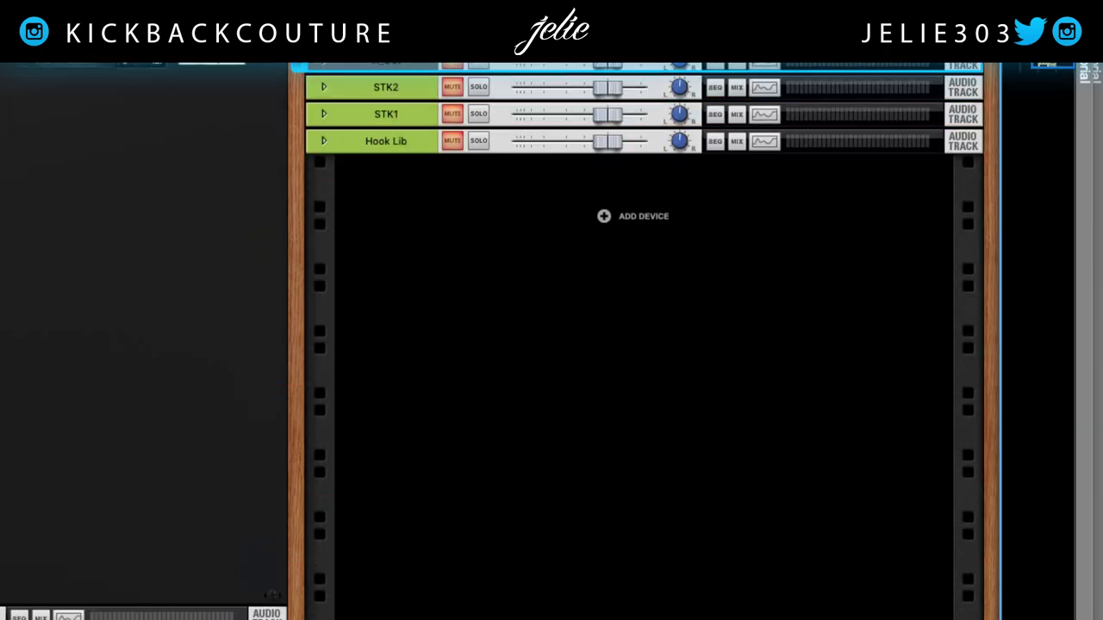
scroll(643, 152, down, 3)
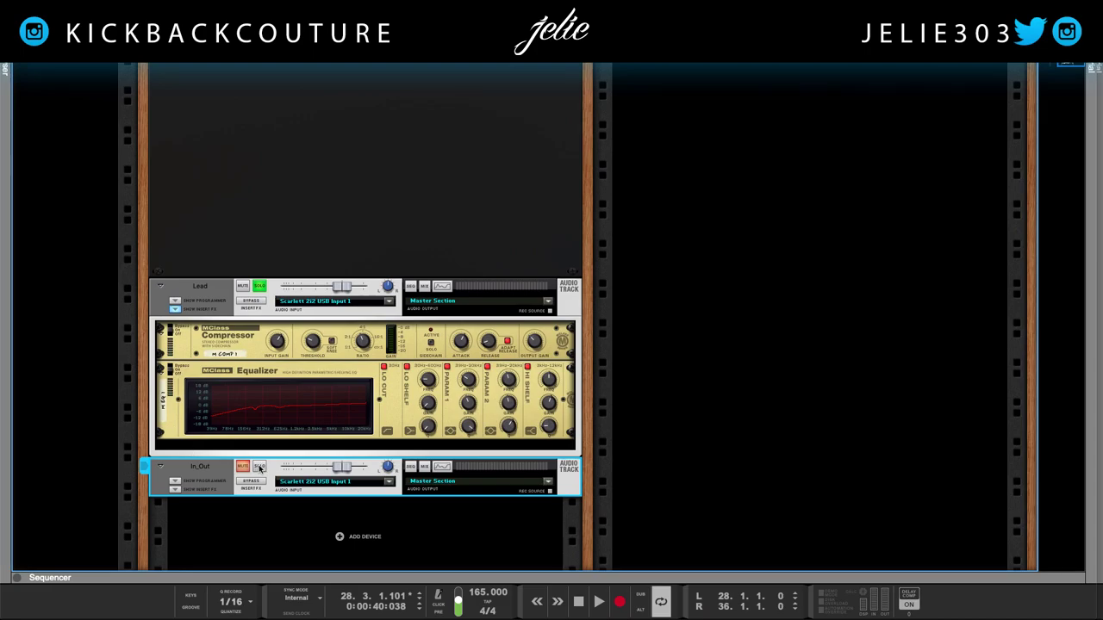
click(260, 466)
click(175, 489)
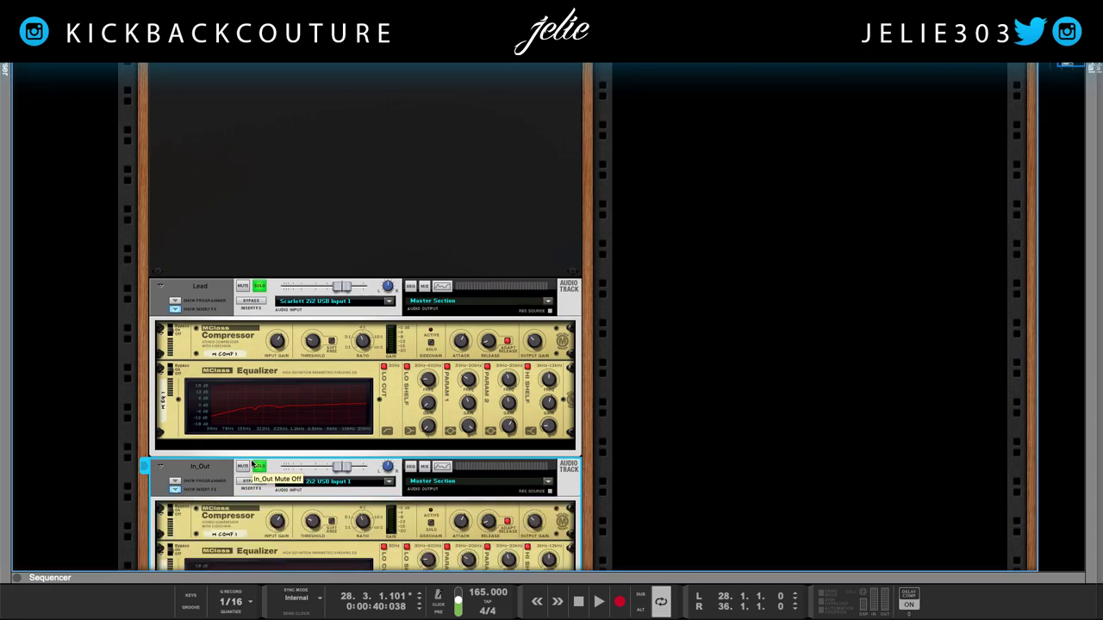
Step: Play the Lead and In_Out tracks together and slightly lower the threshold of the In_Out MClass Compressor
key(space)
scroll(274, 438, down, 1)
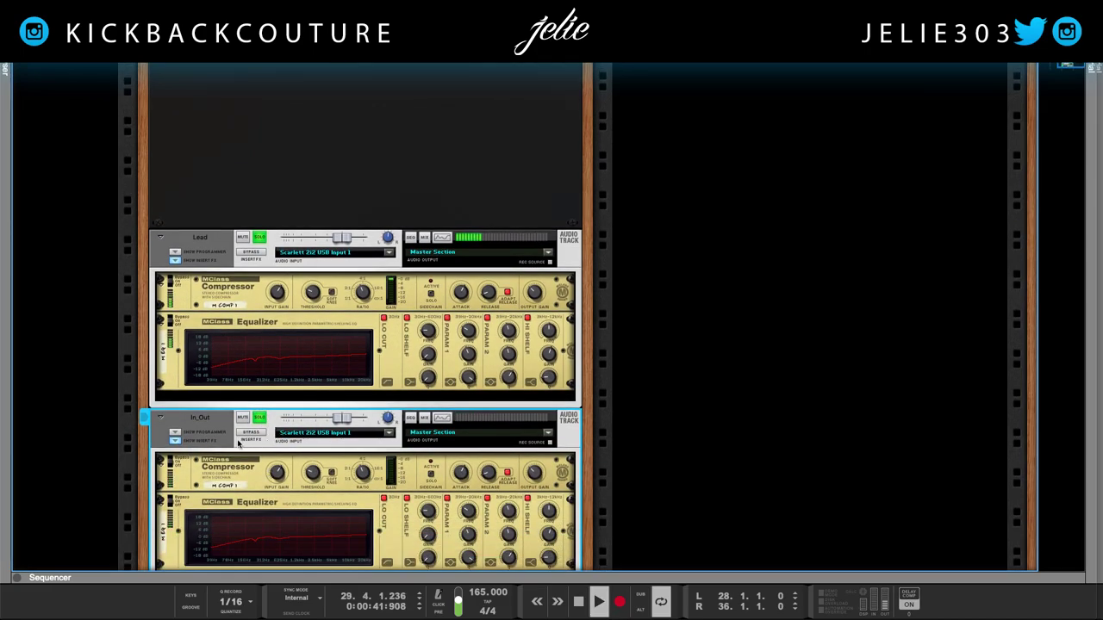
scroll(238, 440, left, 1)
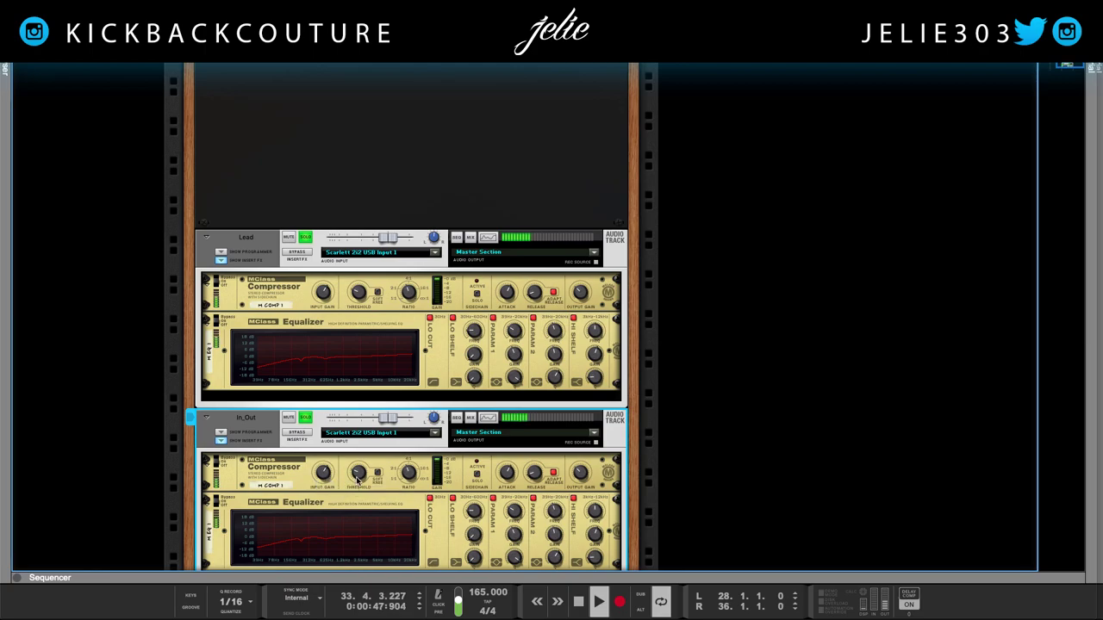
key(space)
click(358, 479)
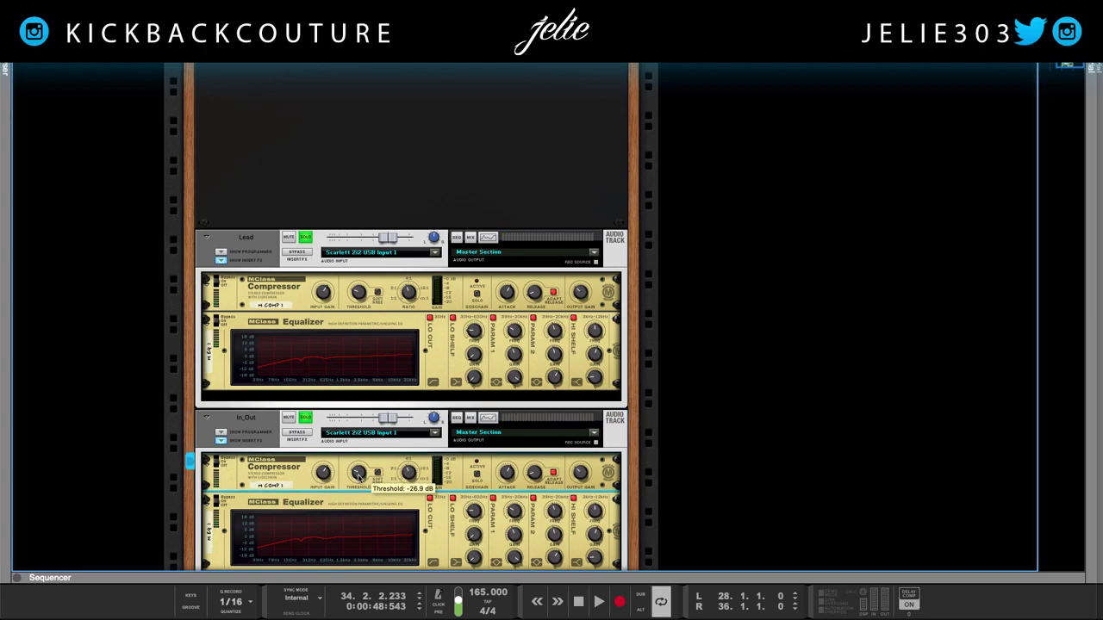
drag(360, 479, 362, 488)
key(space)
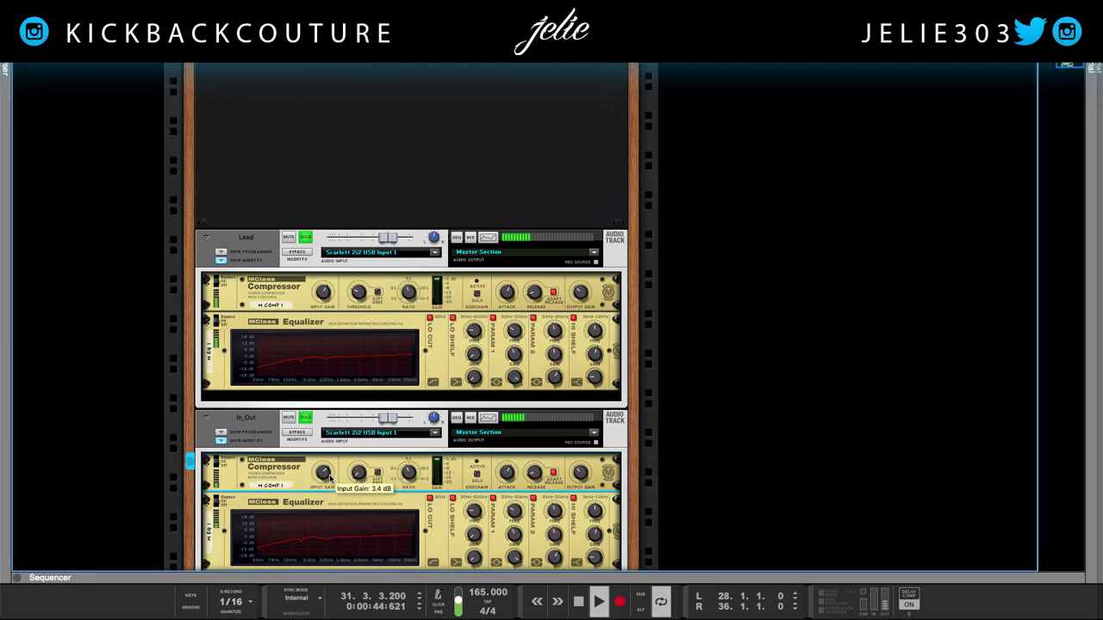
scroll(328, 479, up, 1)
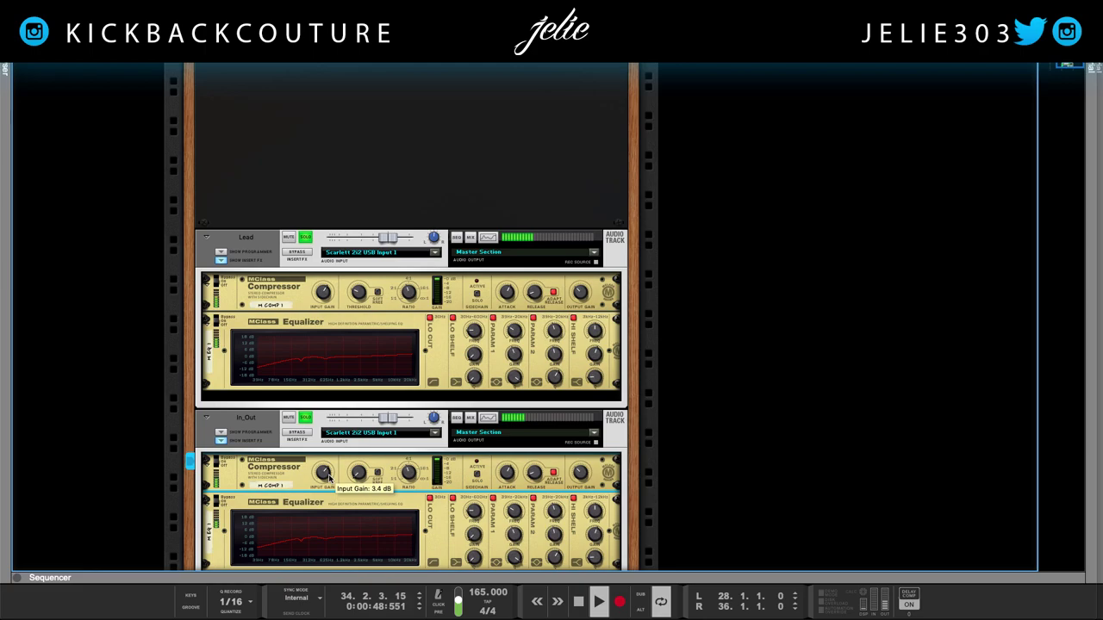
scroll(328, 479, down, 1)
Step: Raise the In_Out channel's high pass filter frequency to about 97.5 Hz in the spectrum EQ during playback, and close the EQ window
click(263, 426)
key(space)
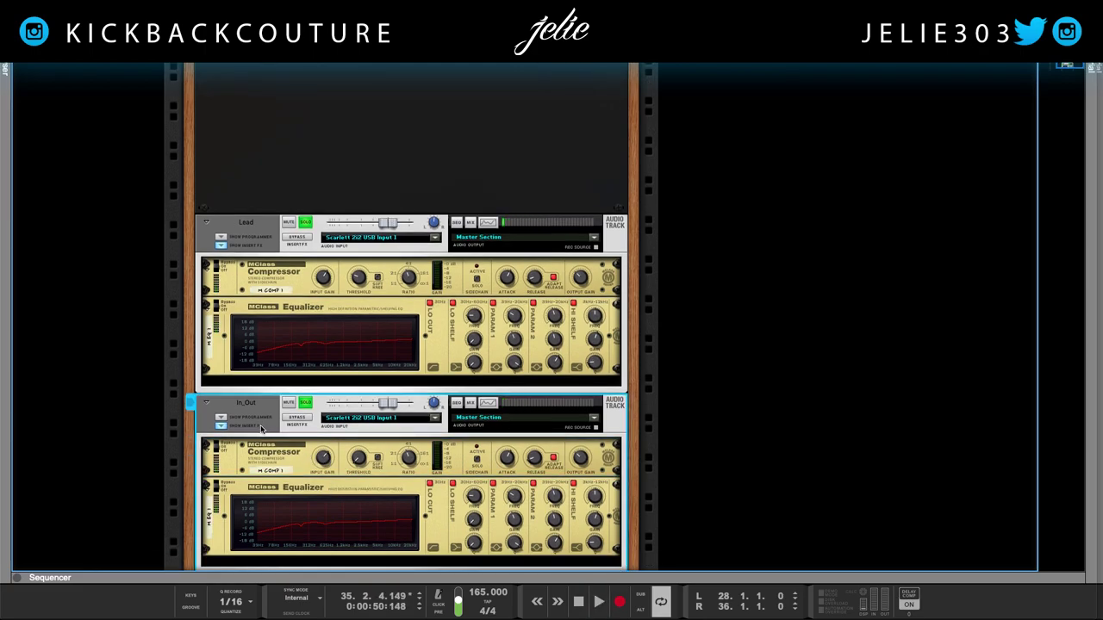
click(488, 403)
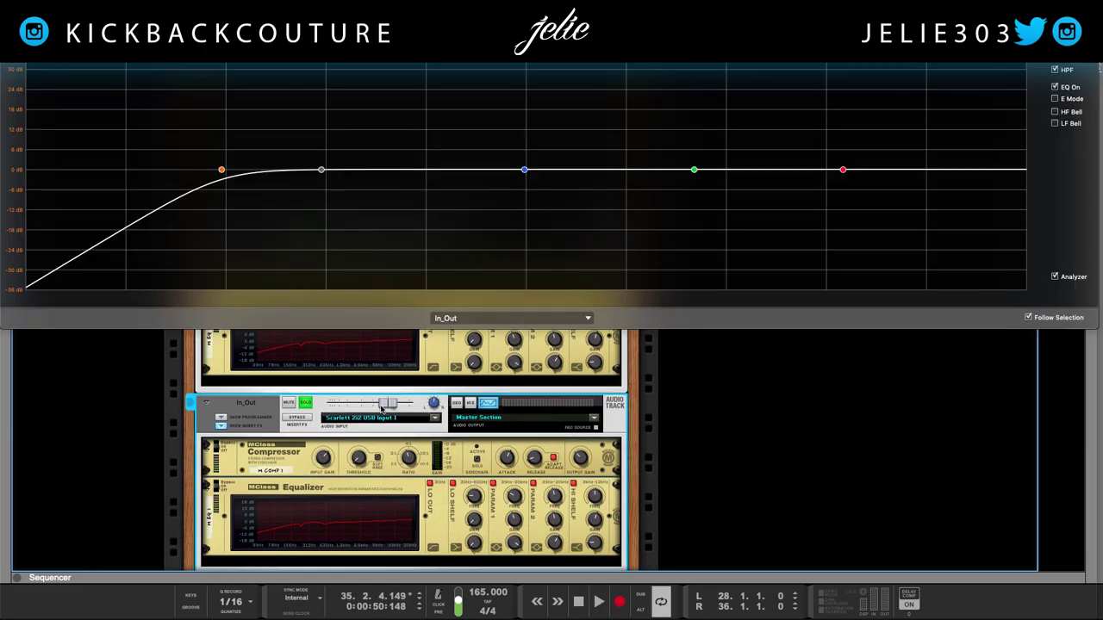
key(space)
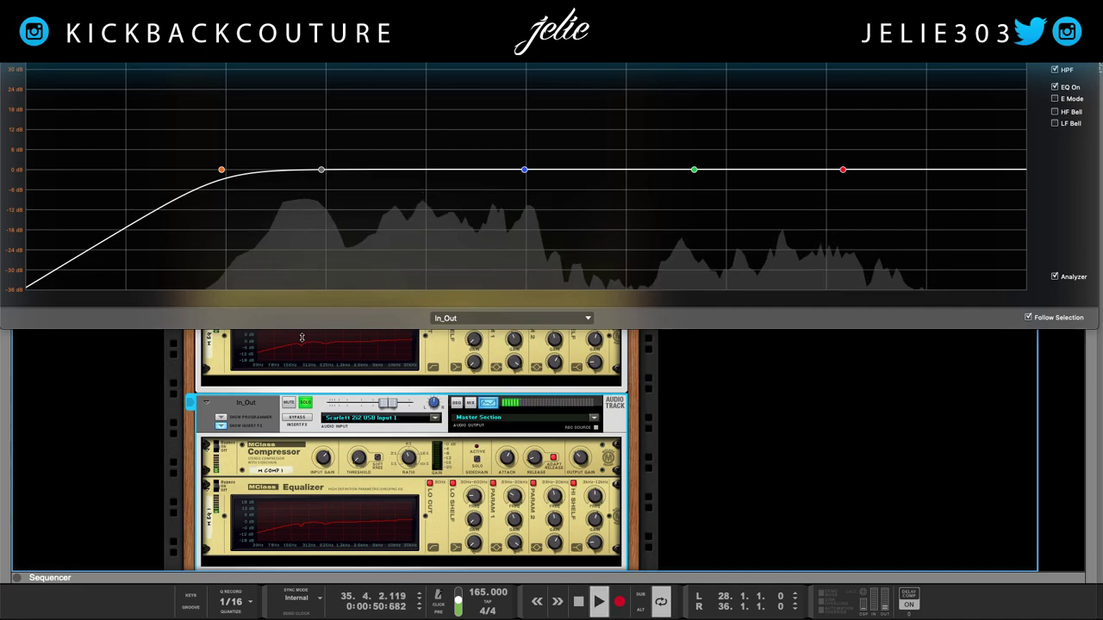
drag(221, 171, 256, 179)
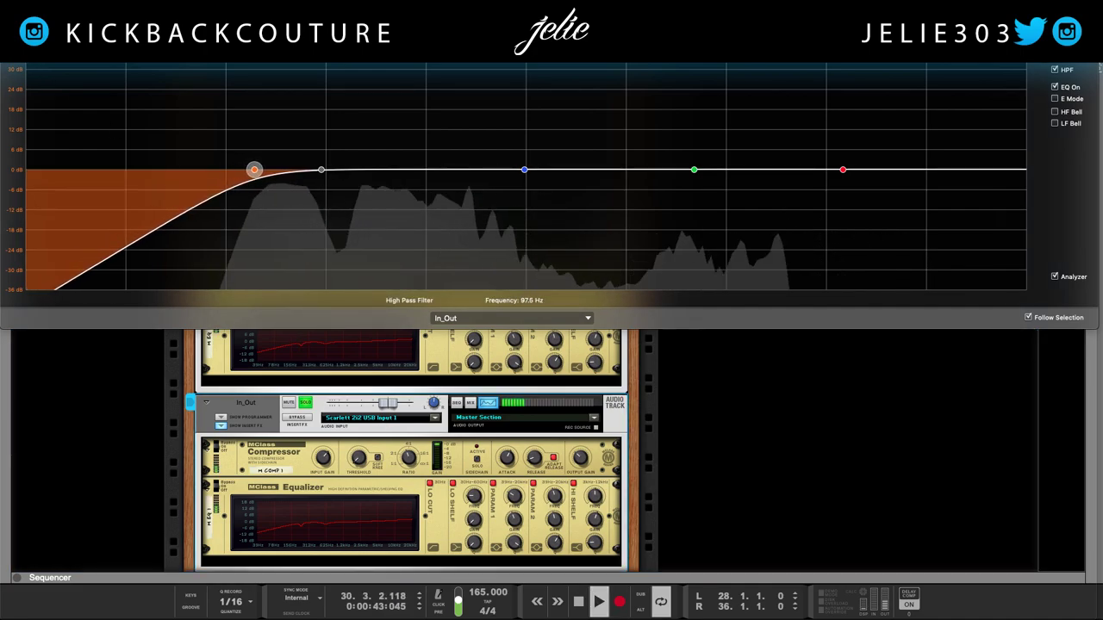
key(F2)
key(space)
Step: Select the tall device above the Lead track and paste a copy of it into the rack
scroll(255, 352, down, 3)
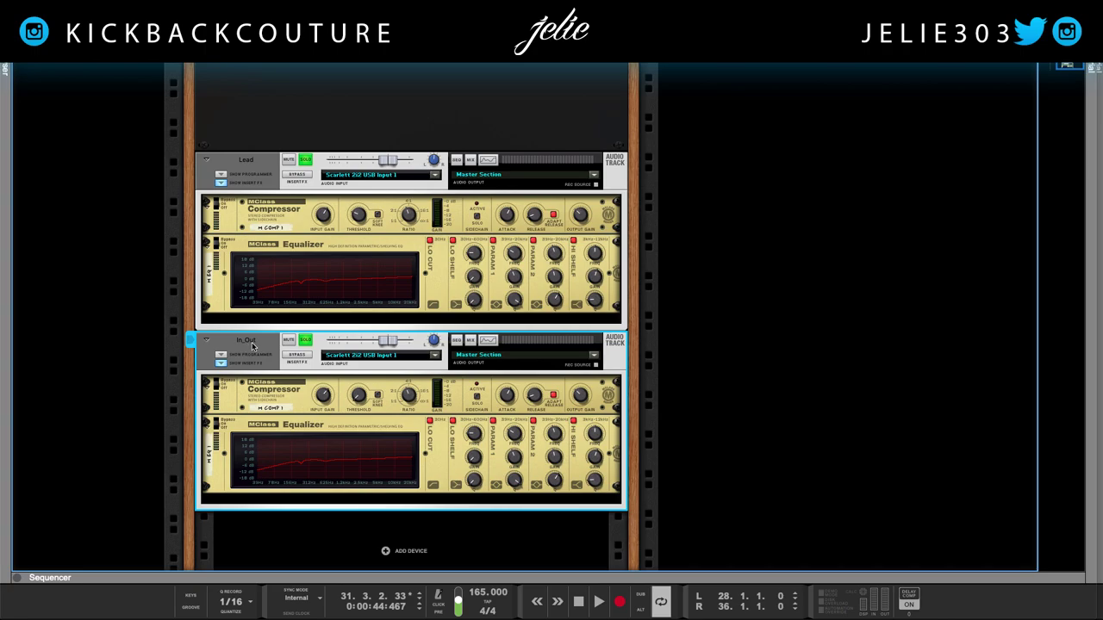
scroll(319, 363, down, 1)
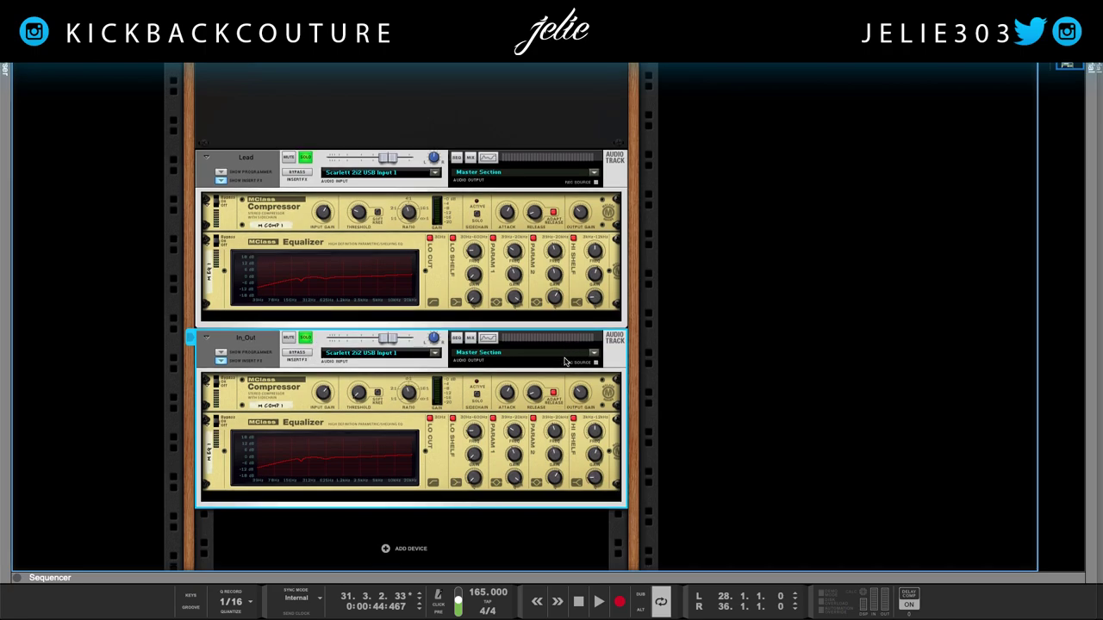
scroll(571, 398, up, 6)
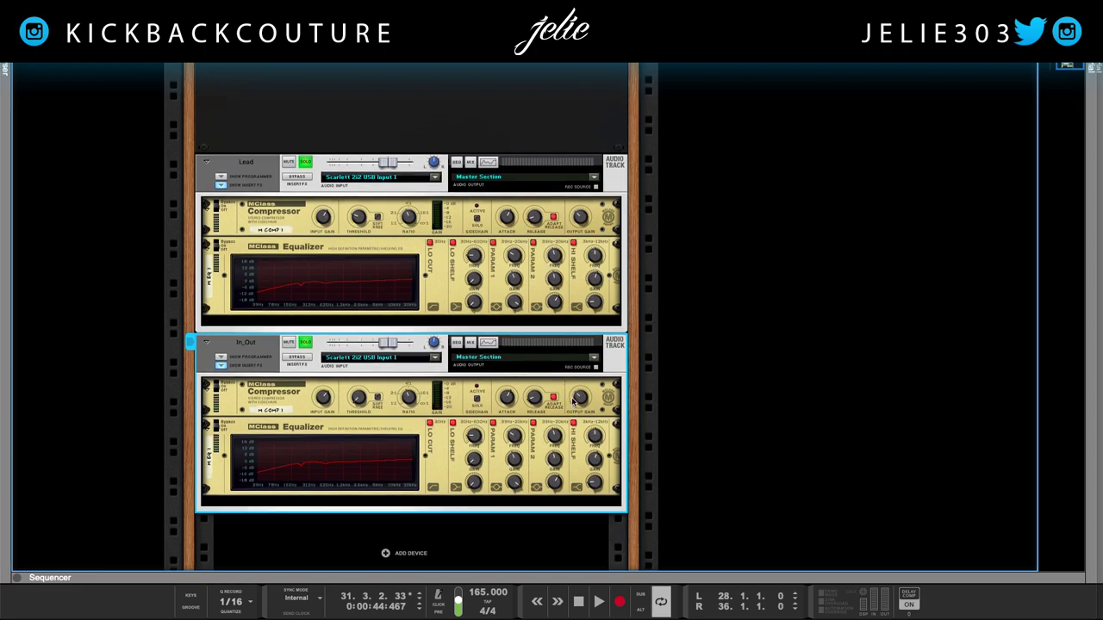
scroll(579, 327, right, 1)
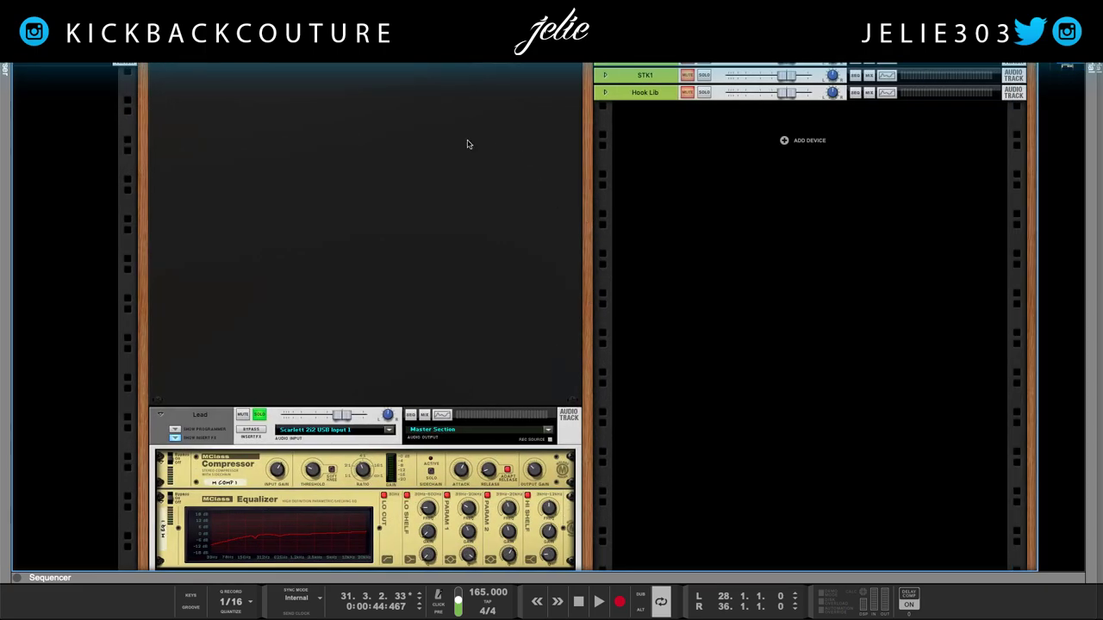
click(346, 70)
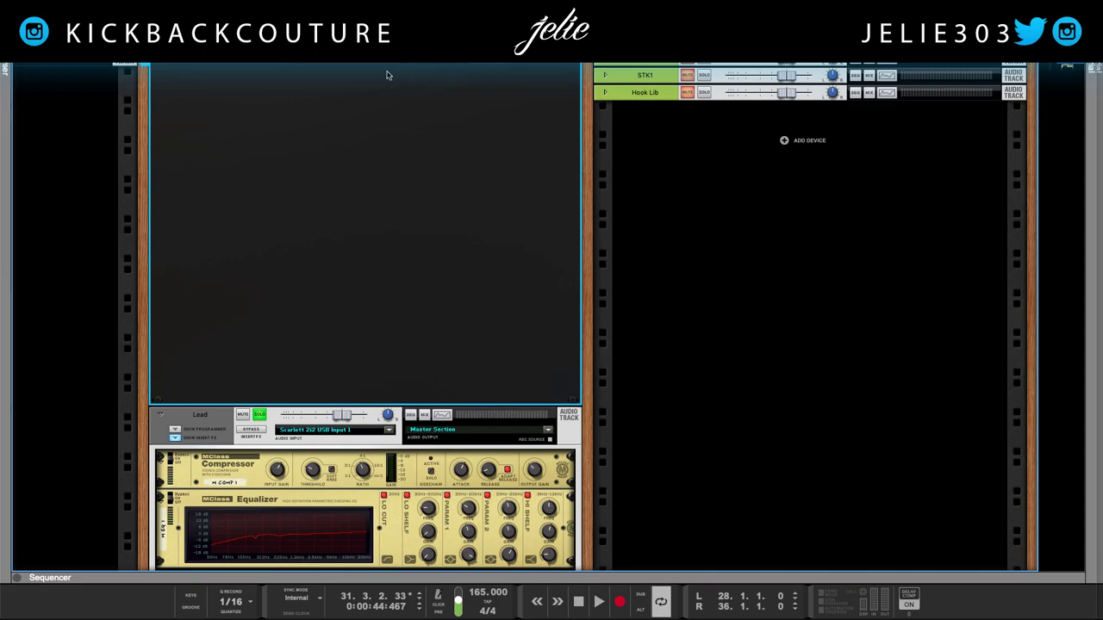
key(ctrl+v)
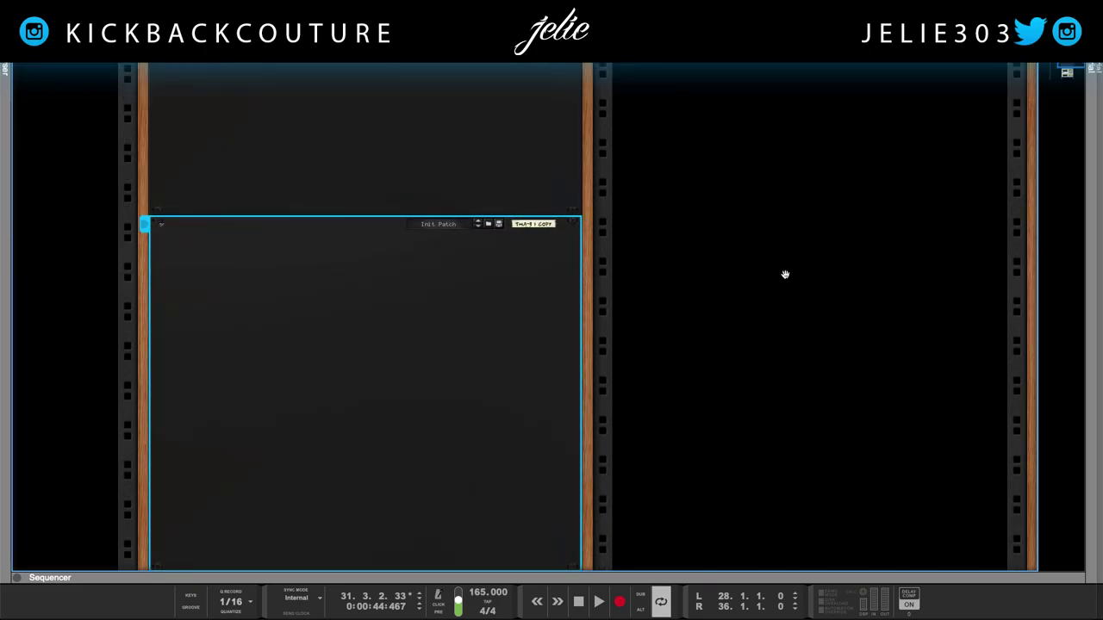
Step: Move the copied tall device to the top of the neighbouring rack column, above the STK2, STK1 and Hook Lib tracks
drag(560, 228, 647, 270)
drag(641, 95, 645, 496)
scroll(644, 496, down, 3)
click(610, 362)
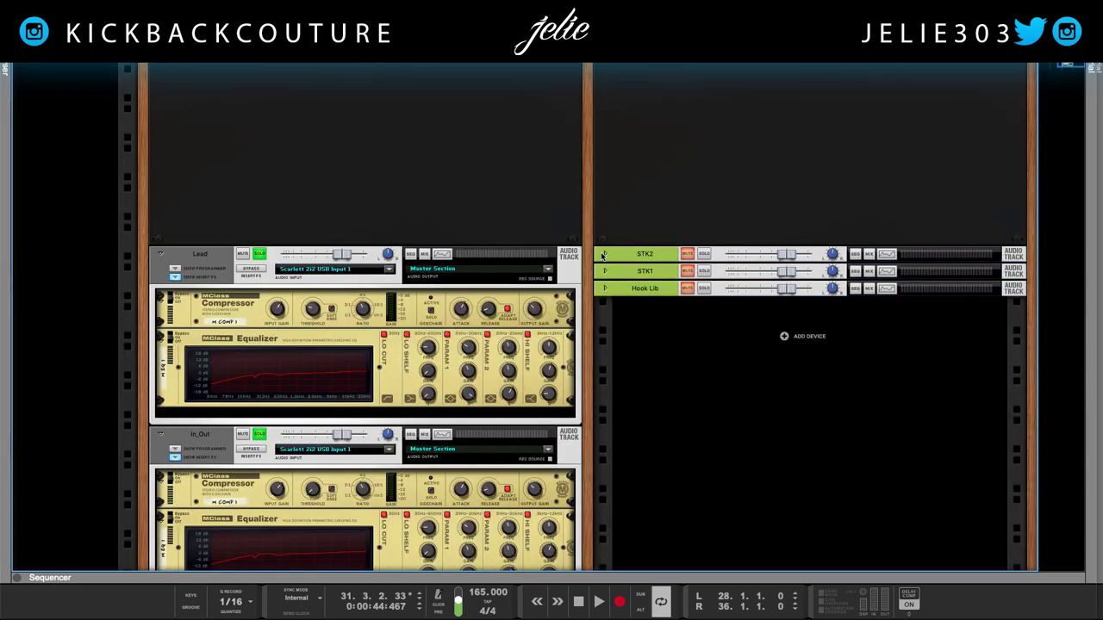
Step: Unfold the STK2 track to show its insert effects and solo the track
click(603, 255)
click(619, 277)
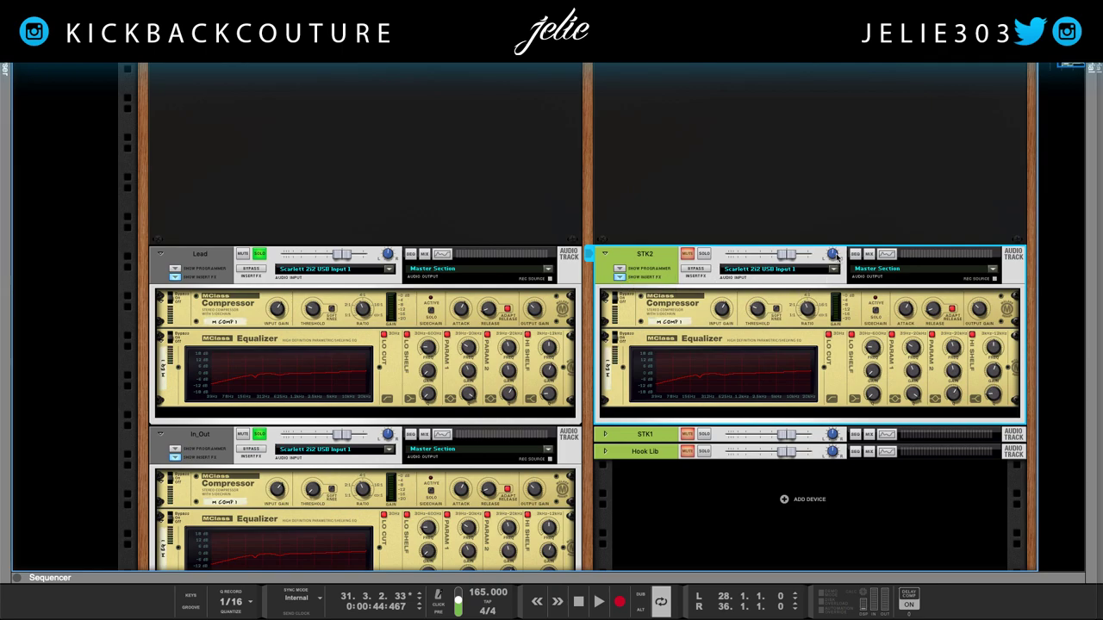
click(704, 255)
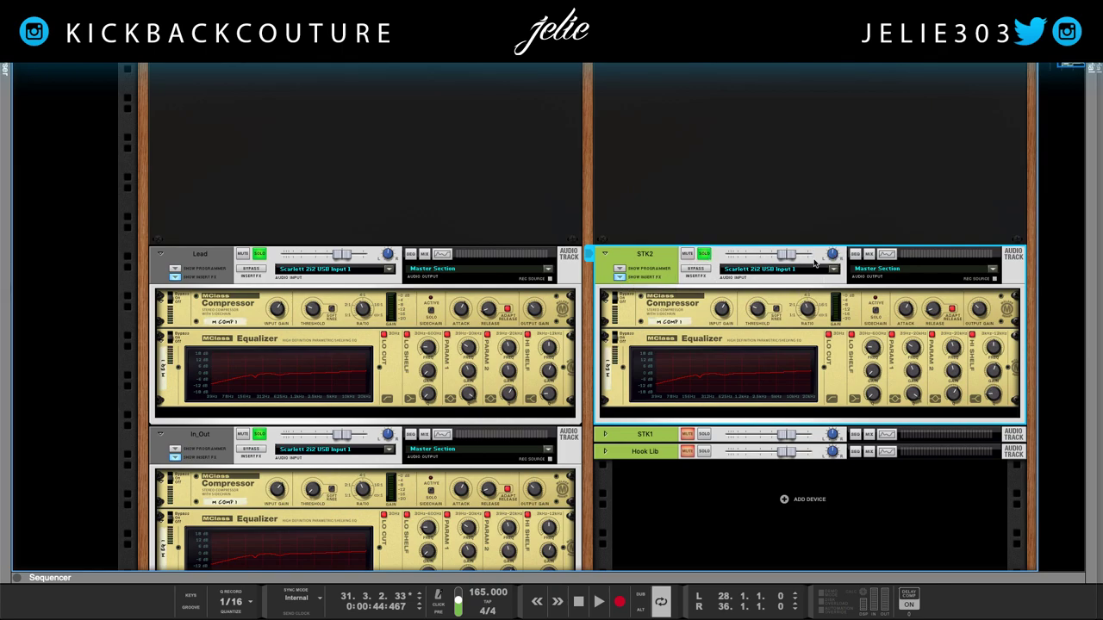
Step: Pan STK2 left to about -78, then solo STK1 and pan it to the right
drag(832, 258, 833, 265)
click(704, 434)
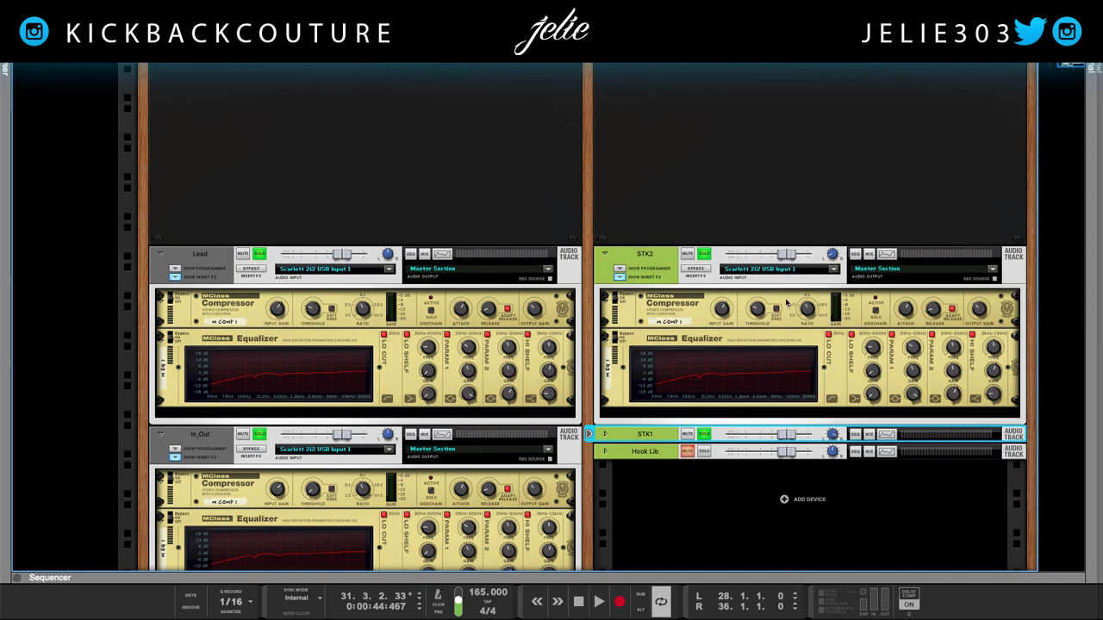
click(641, 498)
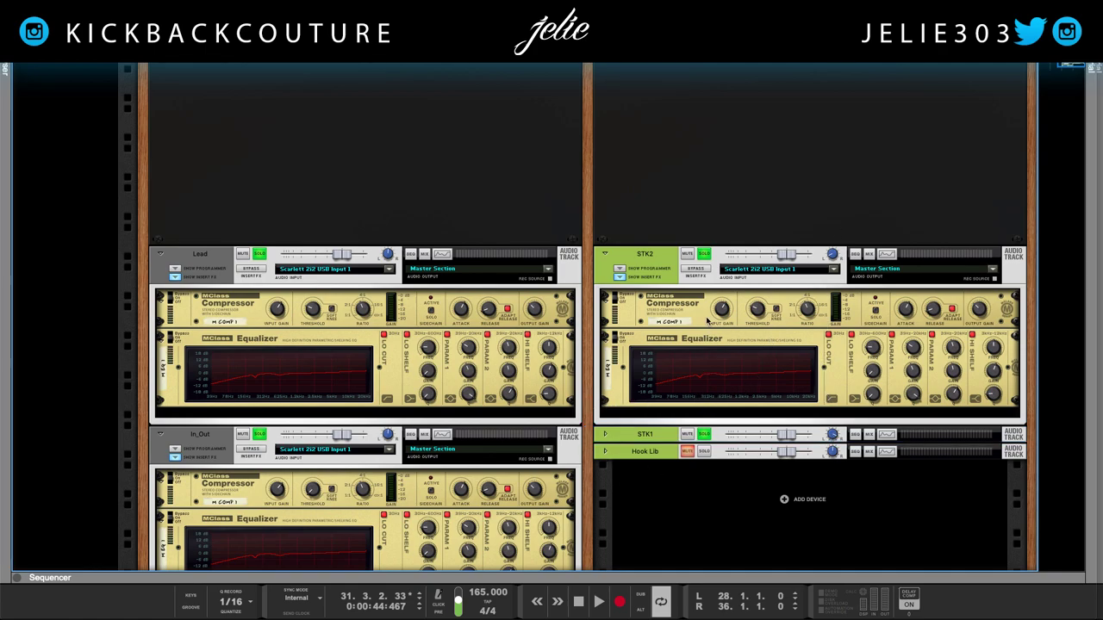
Step: Loop playback around the first STK2 clip in the sequencer and return to the full rack view
key(space)
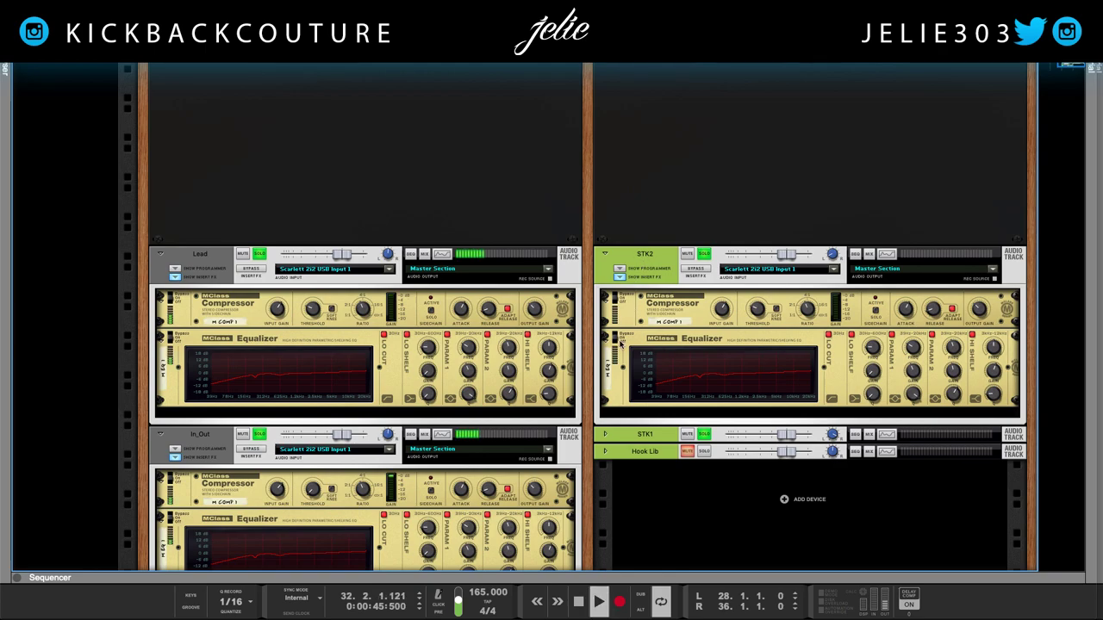
key(F7)
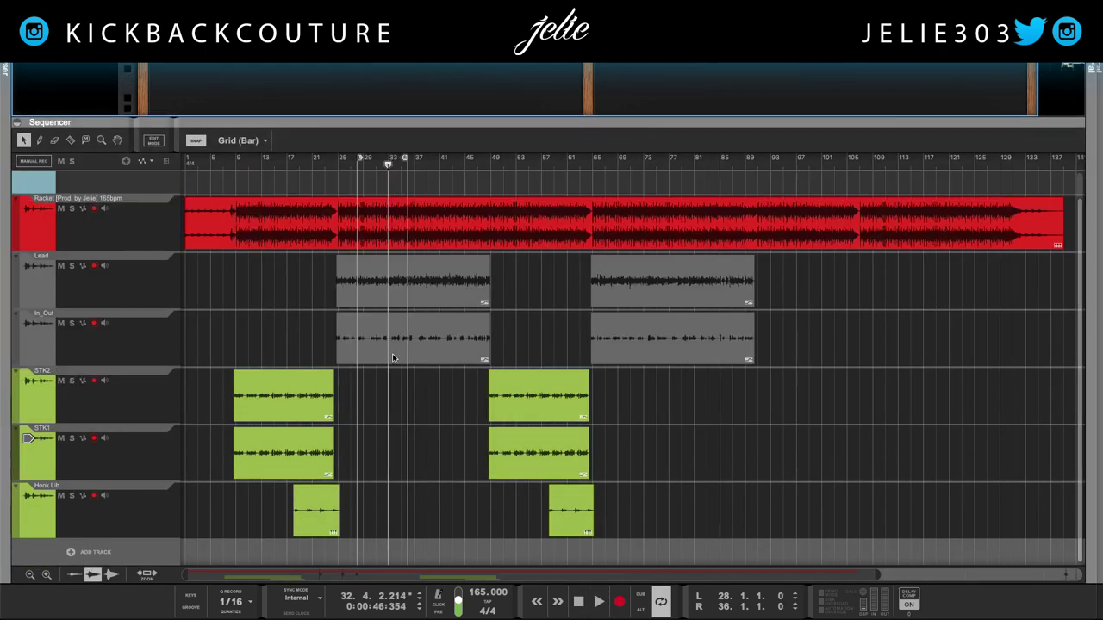
click(270, 404)
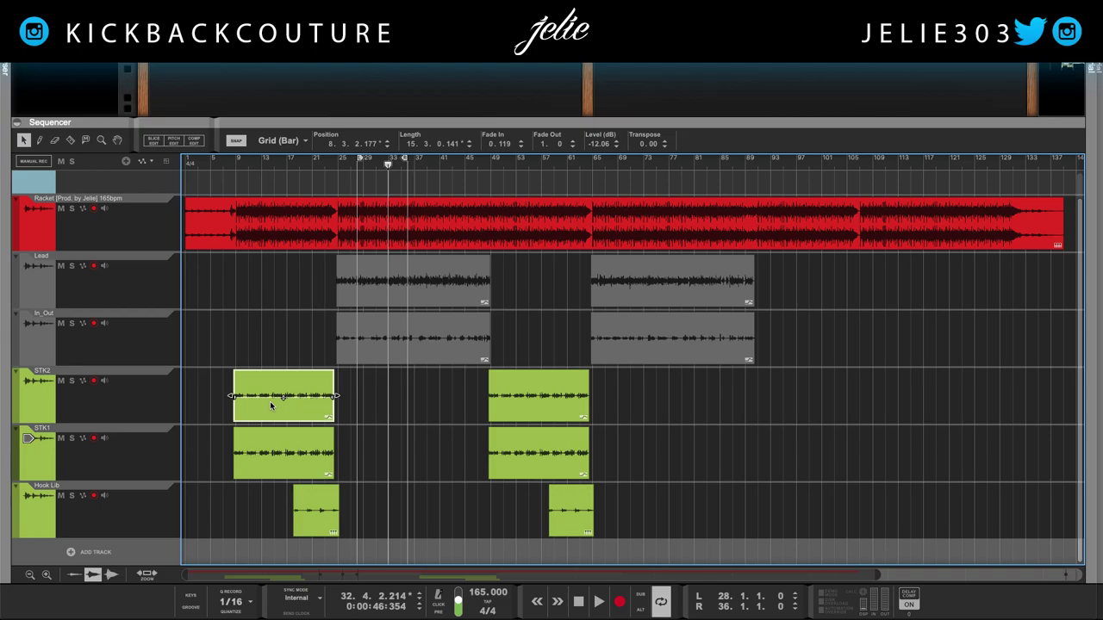
key(p)
drag(562, 128, 645, 413)
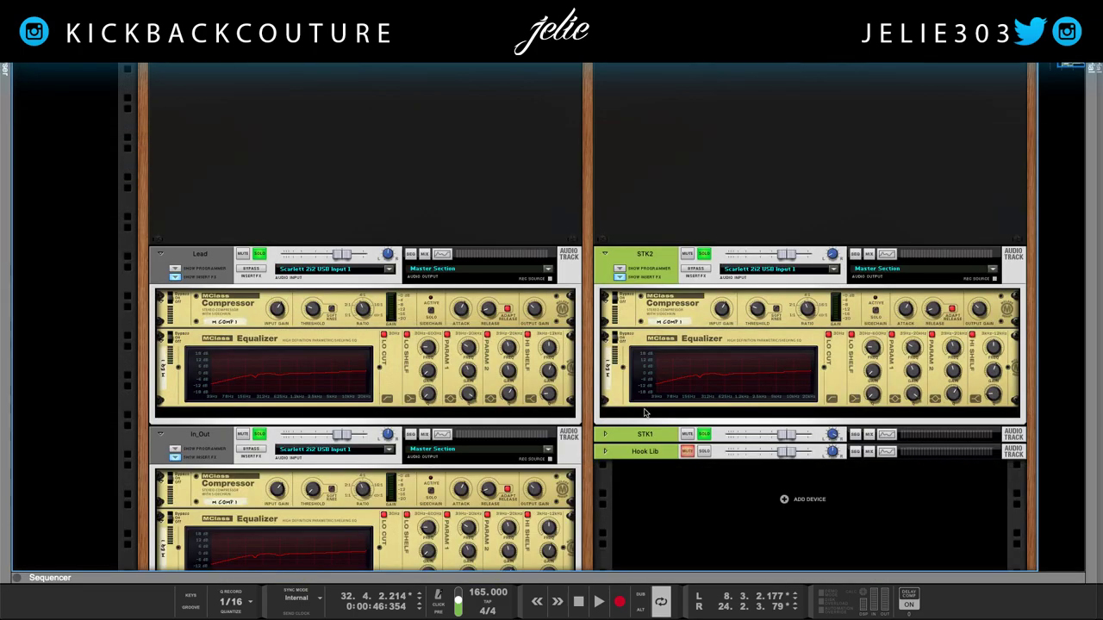
Step: Unfold the STK1 track in the rack and play the looped section
click(603, 435)
scroll(603, 517, down, 1)
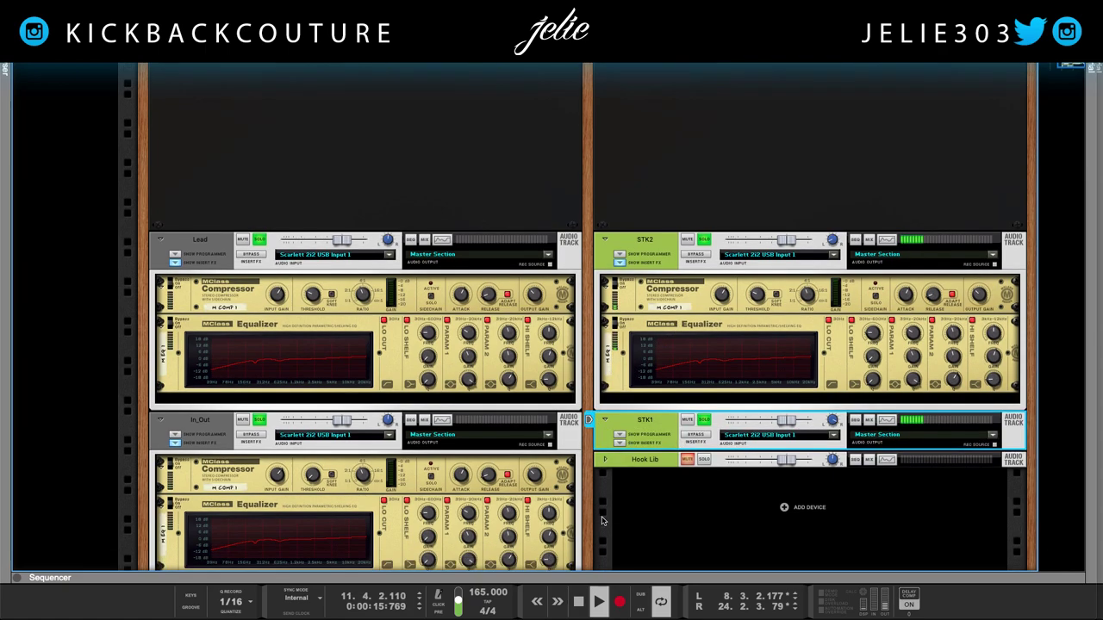
mouse_move(604, 576)
mouse_down()
mouse_move(605, 376)
mouse_move(604, 577)
mouse_up()
click(598, 602)
Step: Set the STK2 MClass Compressor's input gain to about 5.2 dB and lower its threshold during playback
click(724, 298)
drag(724, 298, 724, 296)
mouse_move(761, 301)
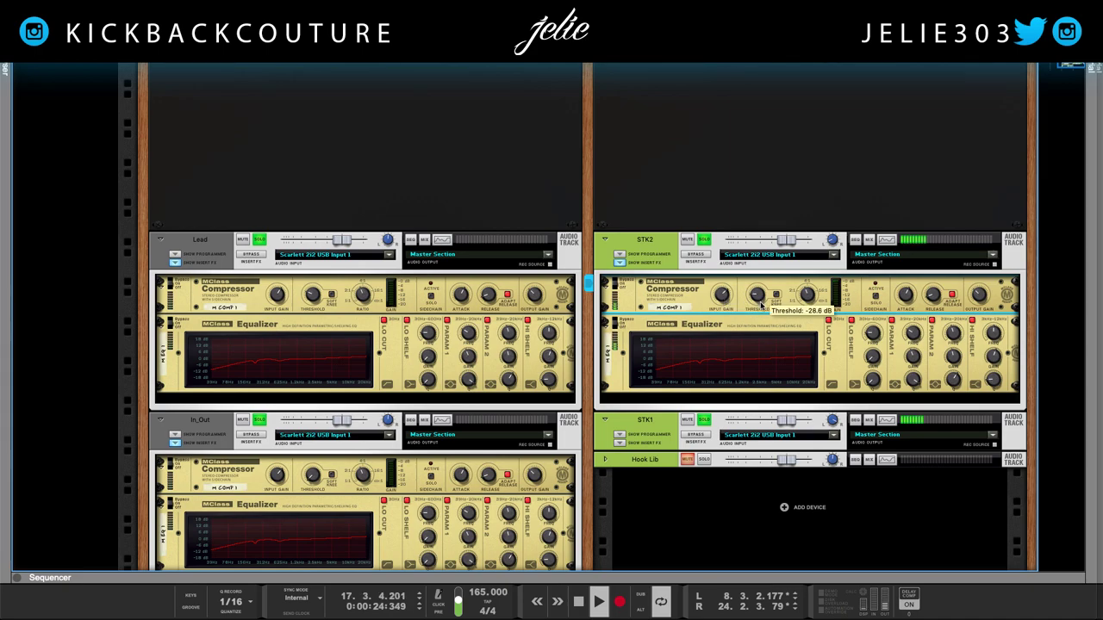
drag(761, 303, 760, 310)
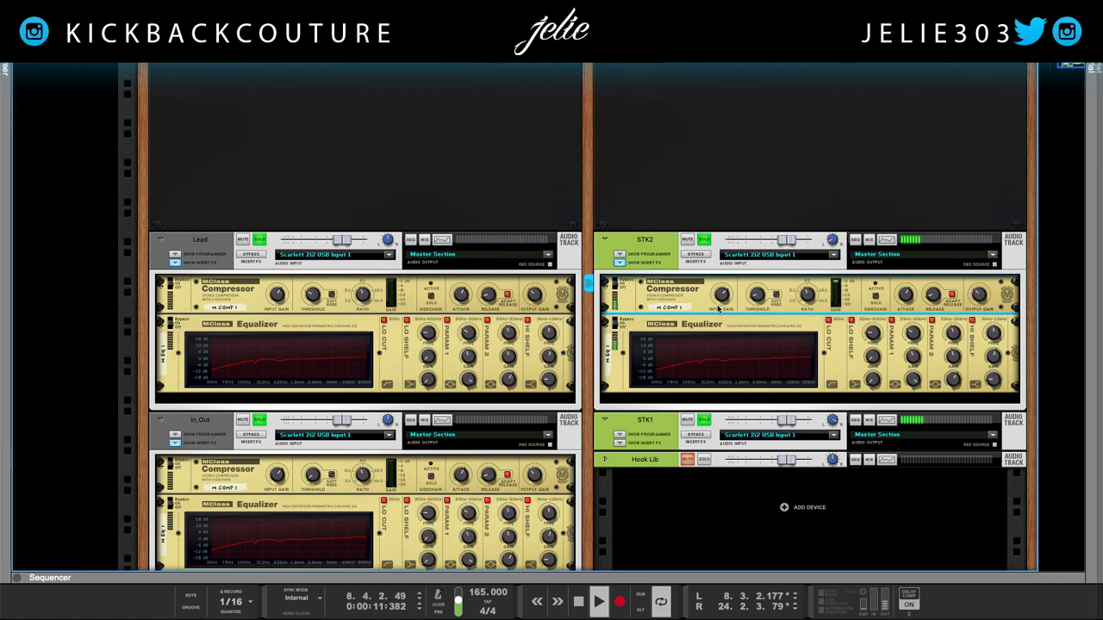
drag(723, 301, 724, 297)
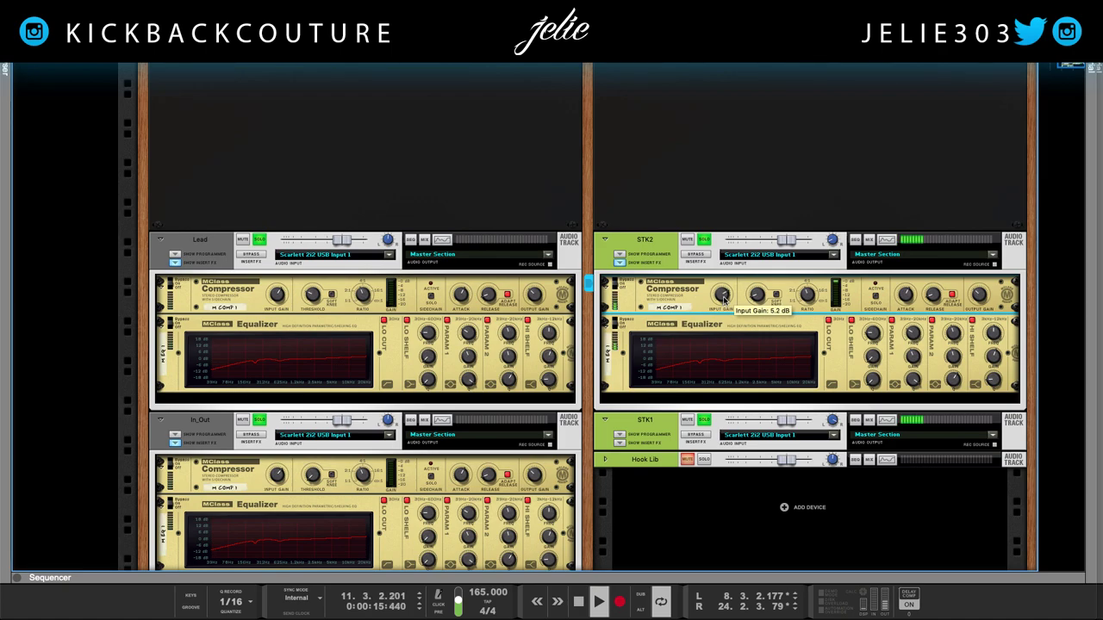
drag(724, 298, 724, 297)
key(space)
Step: Copy all channel settings from STK2 and paste them onto the STK1 track
click(660, 261)
right_click(659, 258)
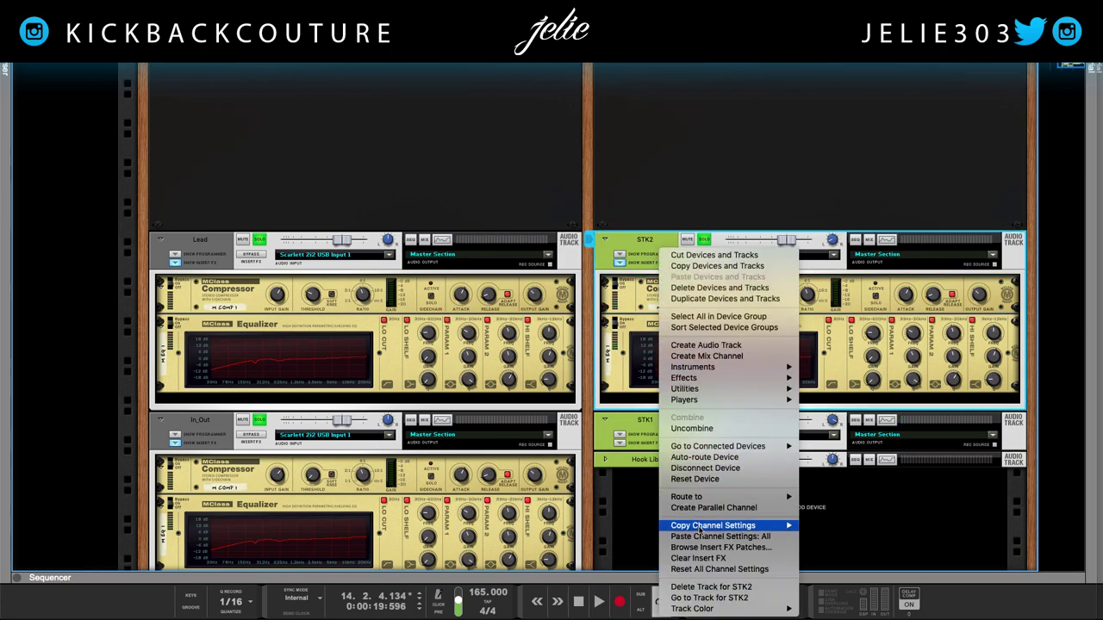
mouse_move(776, 525)
click(819, 570)
click(646, 429)
right_click(645, 428)
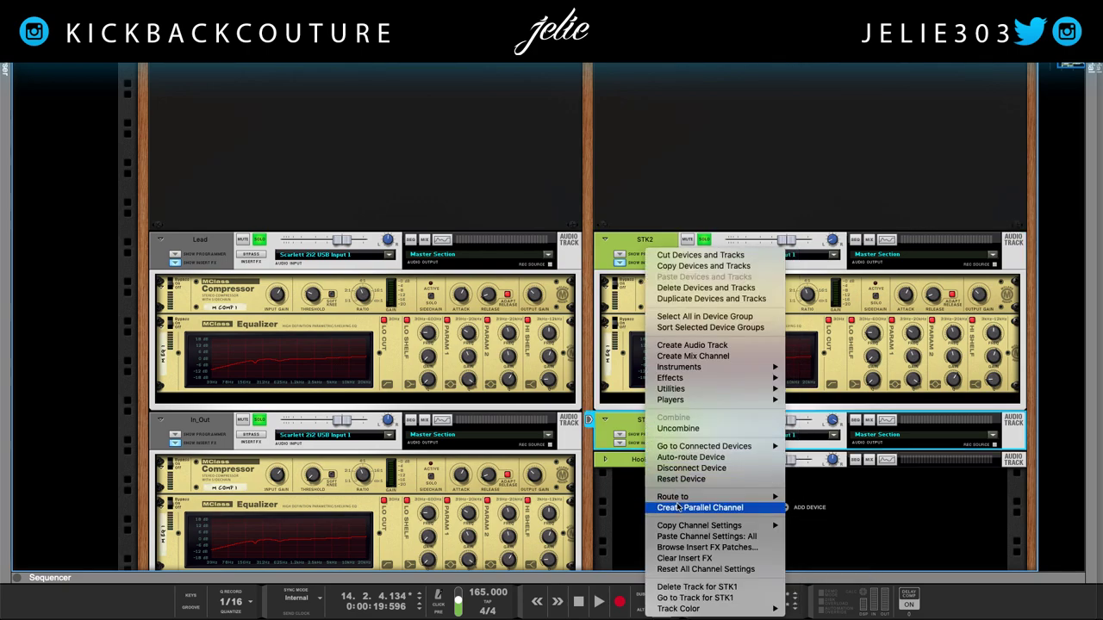
click(728, 536)
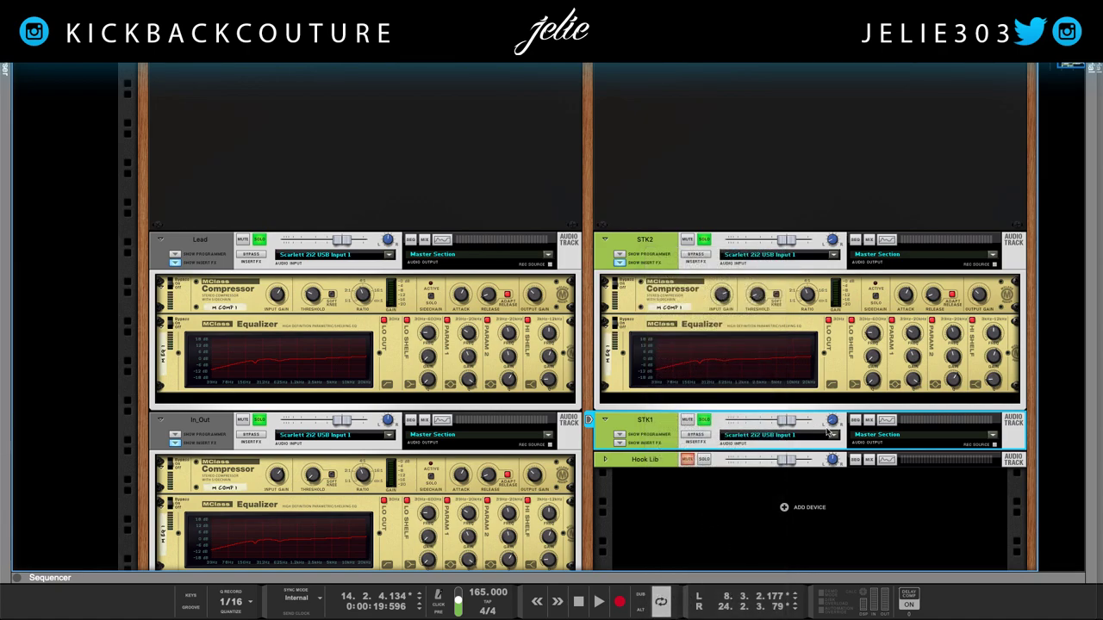
Step: Pan the STK1 track to the right and copy its Insert FX channel settings
drag(831, 419, 838, 395)
right_click(657, 428)
mouse_move(728, 531)
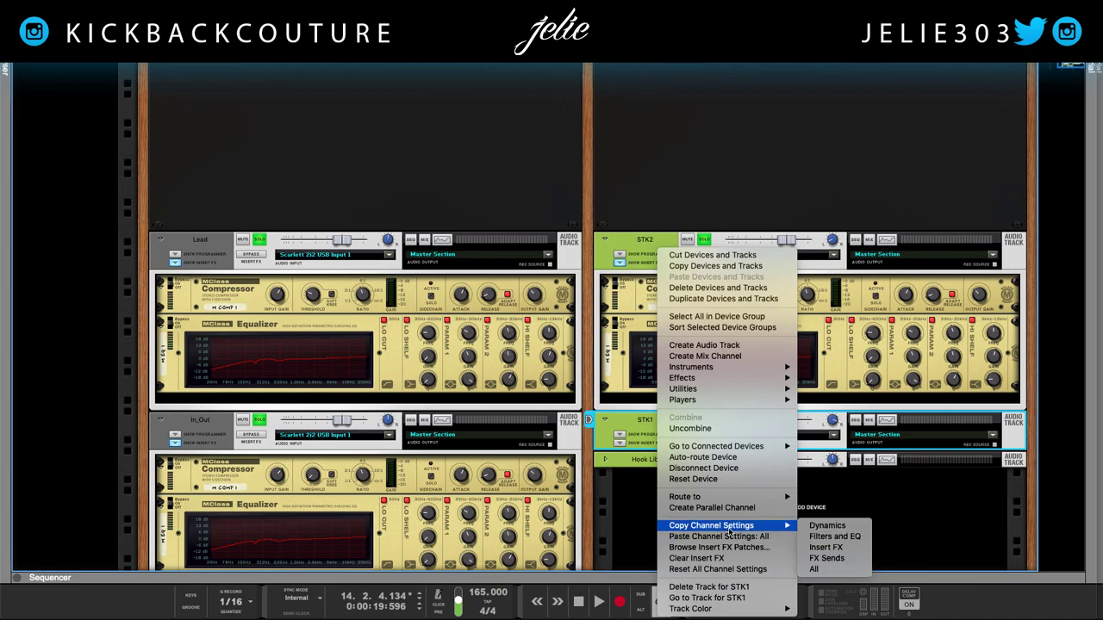
click(856, 548)
Step: Check the STK2 pan, adjust STK1's pan to about 84 and play both tracks briefly
click(655, 257)
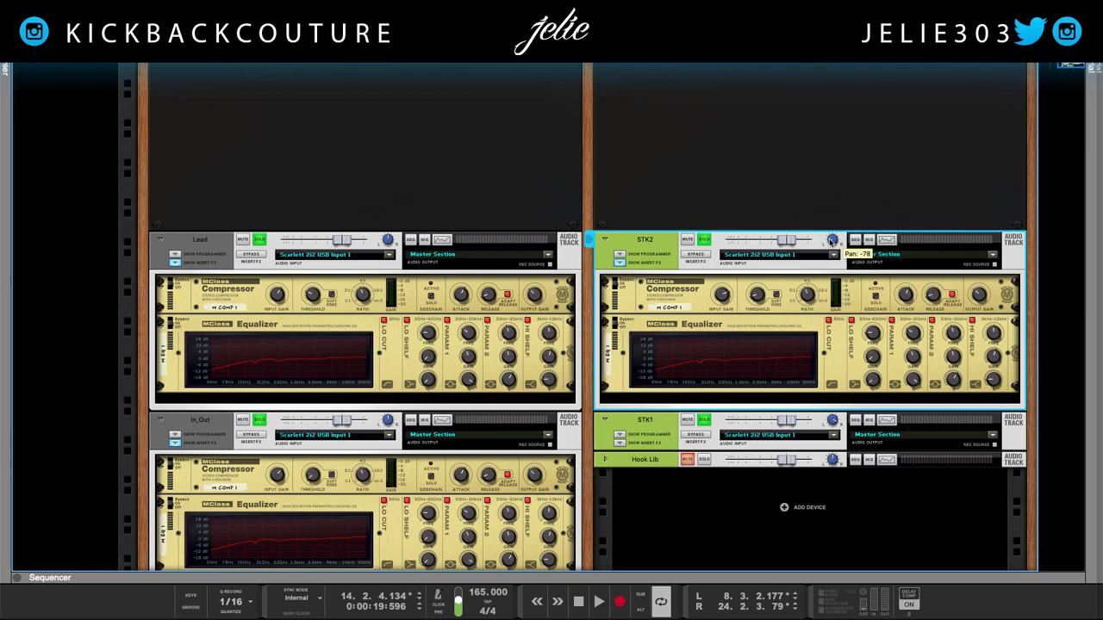
click(829, 427)
drag(828, 424, 828, 421)
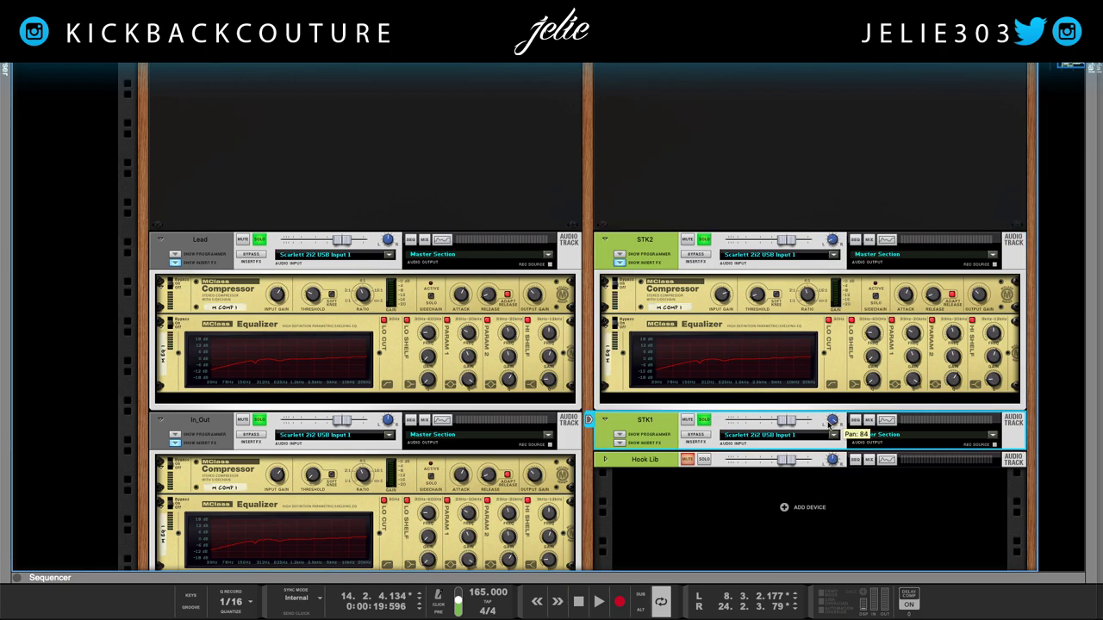
key(space)
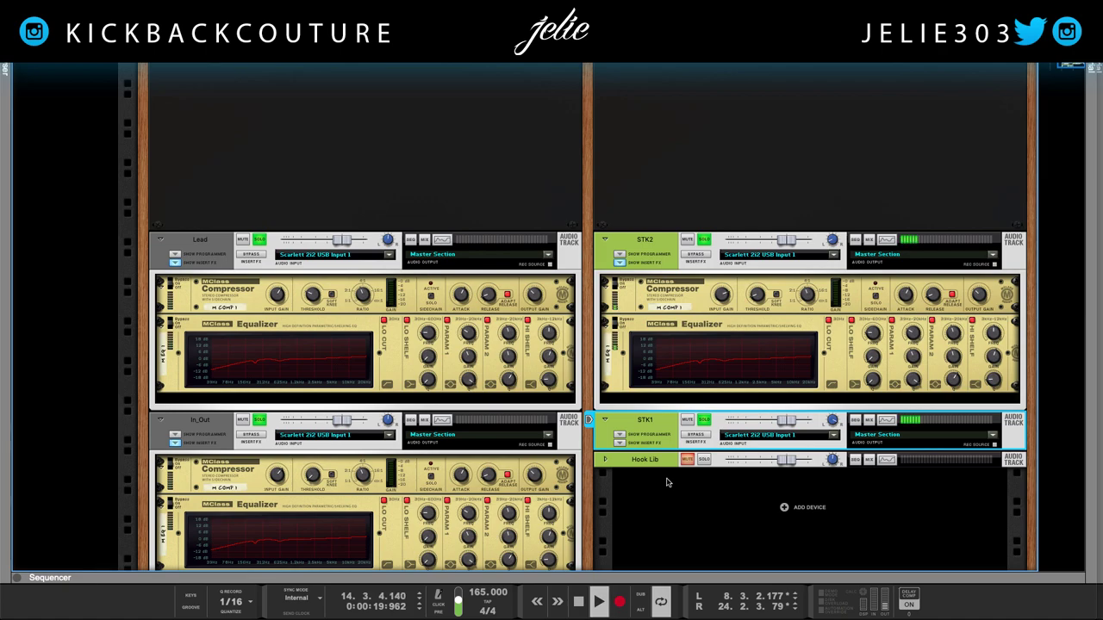
scroll(631, 349, up, 4)
key(space)
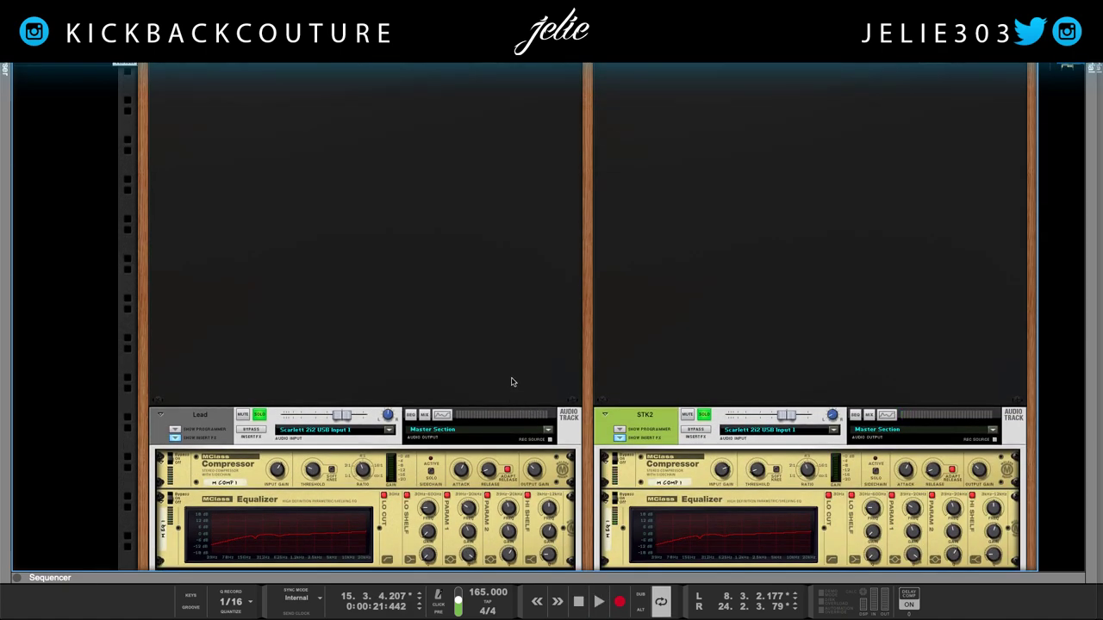
Step: Bring the four vocal tracks into view in the rack and reveal the mixer's channel faders above it during playback
scroll(359, 347, left, 5)
scroll(408, 399, left, 8)
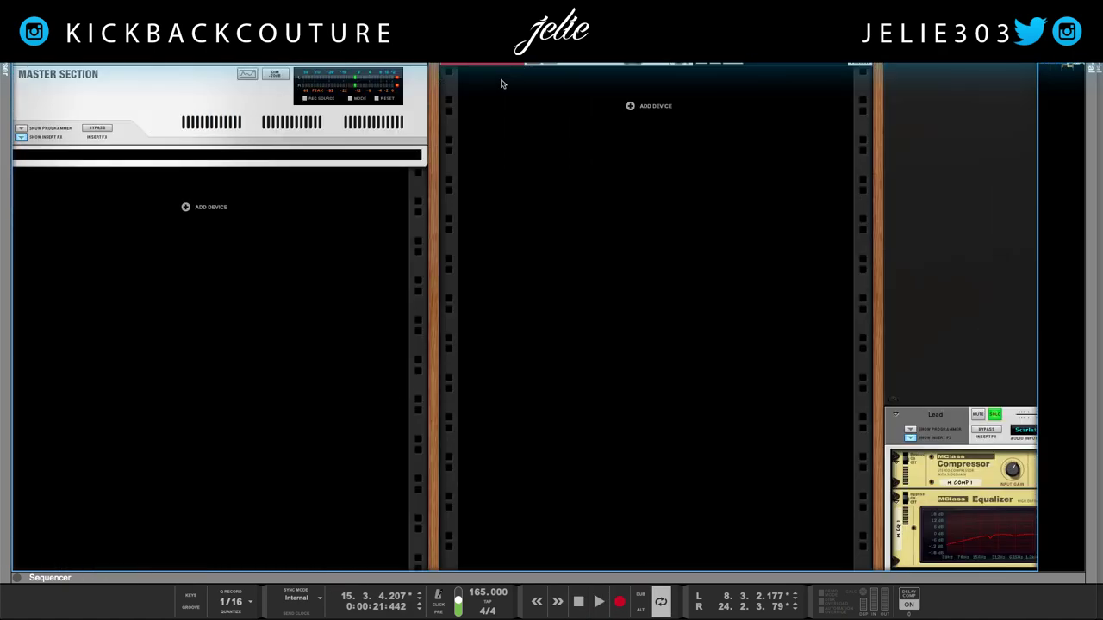
scroll(531, 241, right, 15)
scroll(637, 362, down, 8)
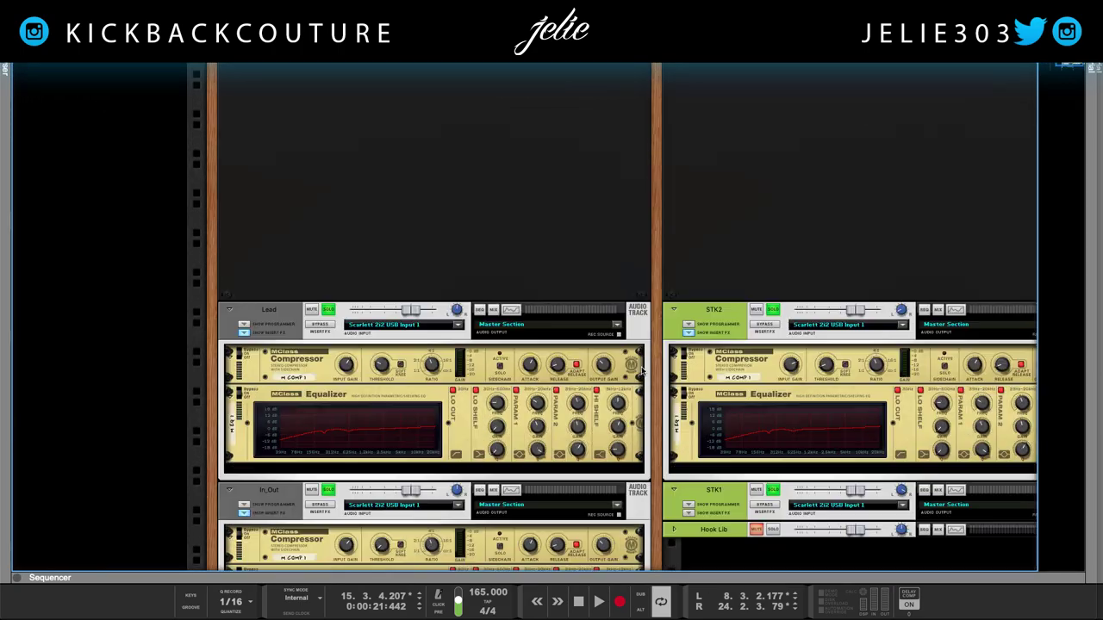
scroll(633, 366, left, 5)
scroll(627, 358, right, 6)
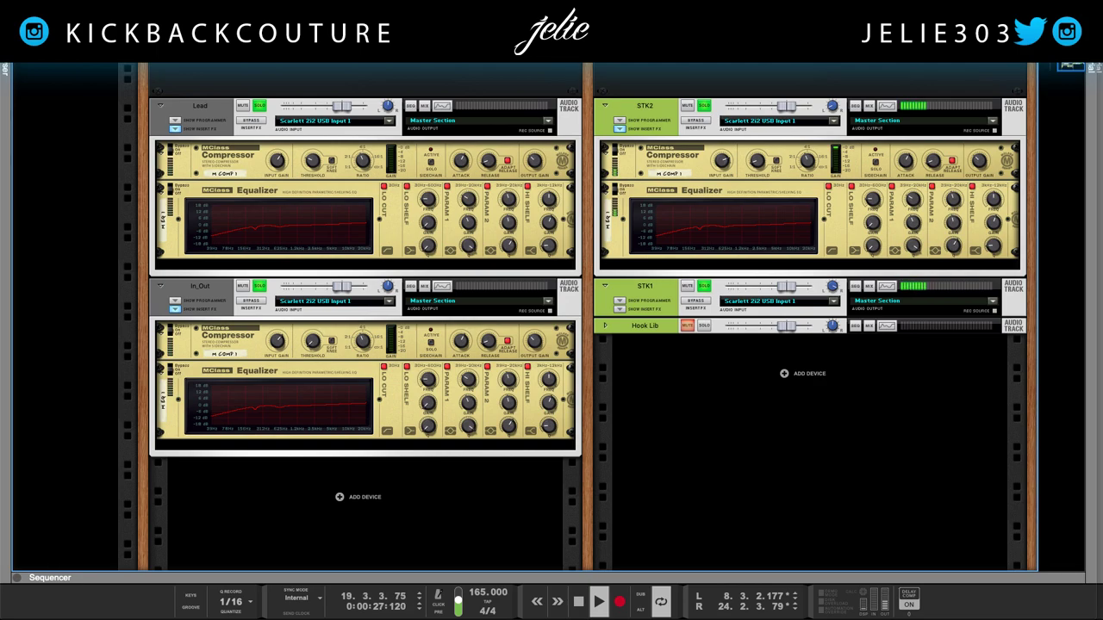
drag(605, 43, 605, 368)
scroll(689, 263, down, 4)
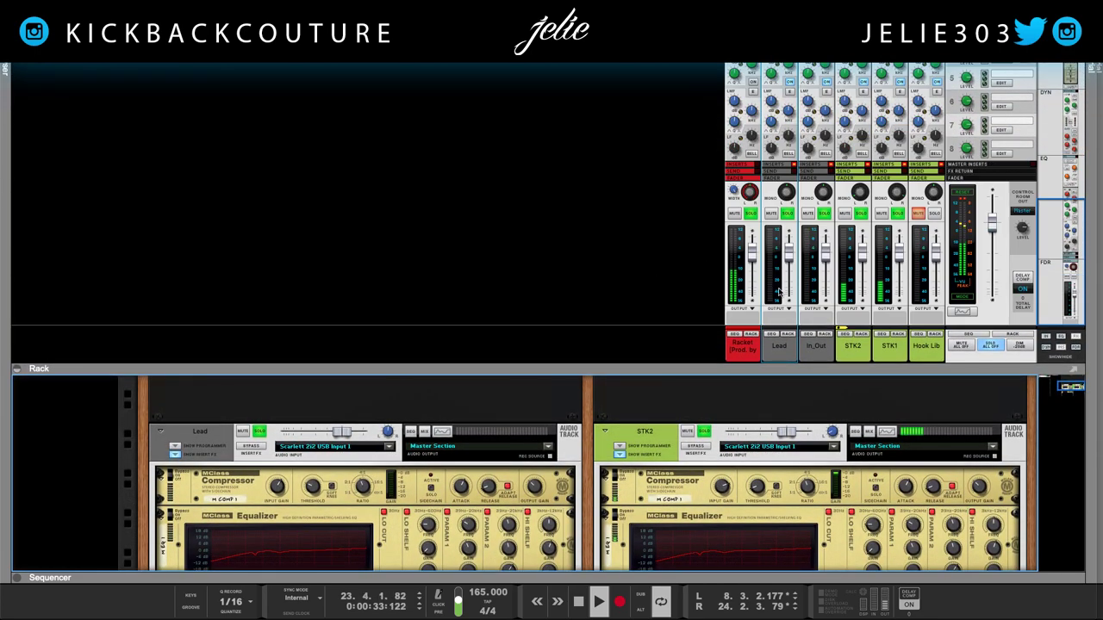
key(space)
Step: Select the STK2 and STK1 mixer channels together and lower their faders to about -2.2 dB during playback
click(857, 349)
click(888, 349)
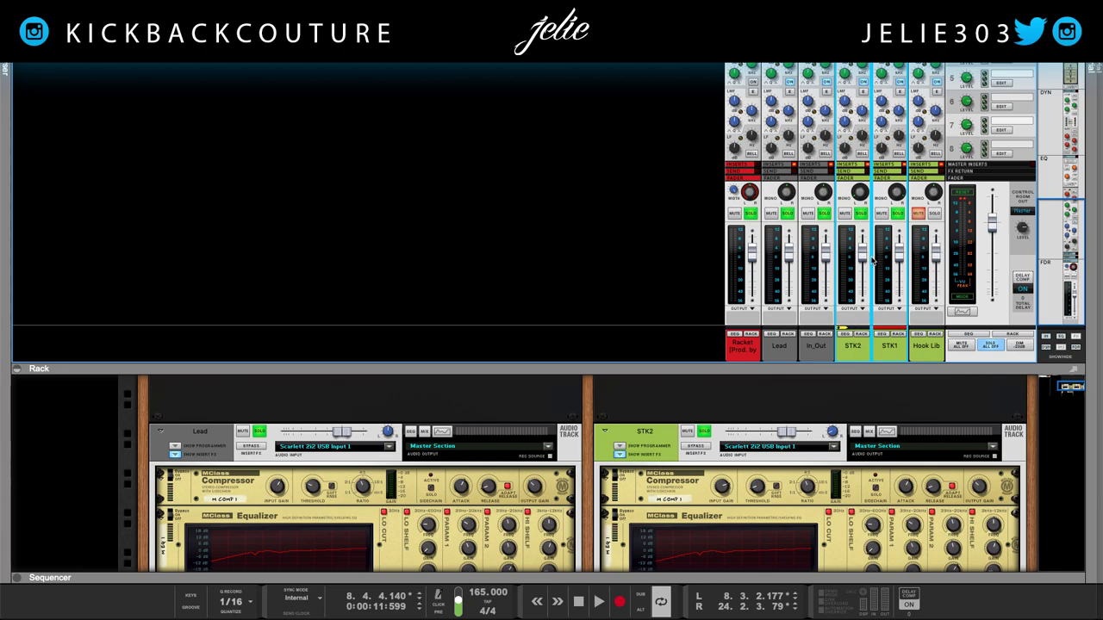
click(886, 347)
scroll(864, 247, up, 5)
scroll(834, 211, down, 4)
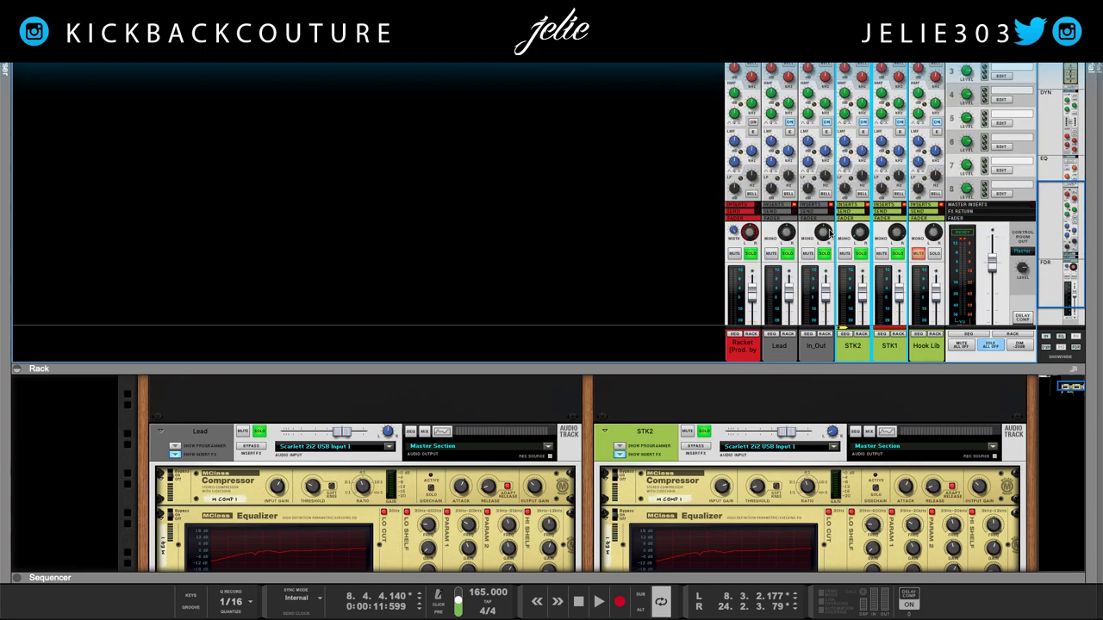
scroll(835, 304, down, 2)
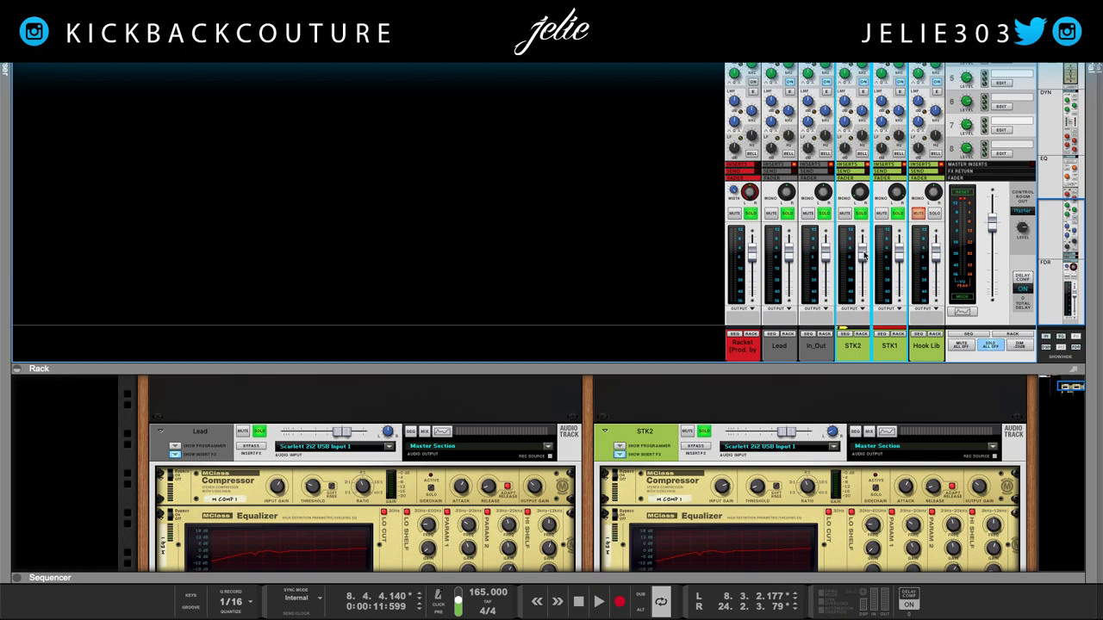
key(space)
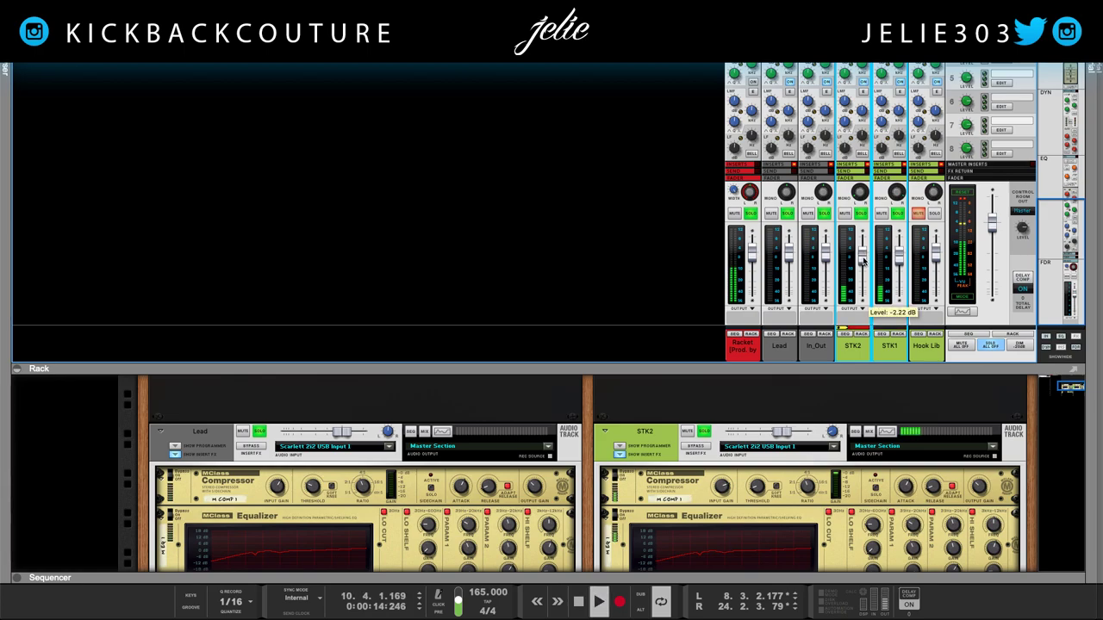
drag(863, 257, 863, 256)
scroll(863, 258, up, 2)
scroll(633, 422, down, 1)
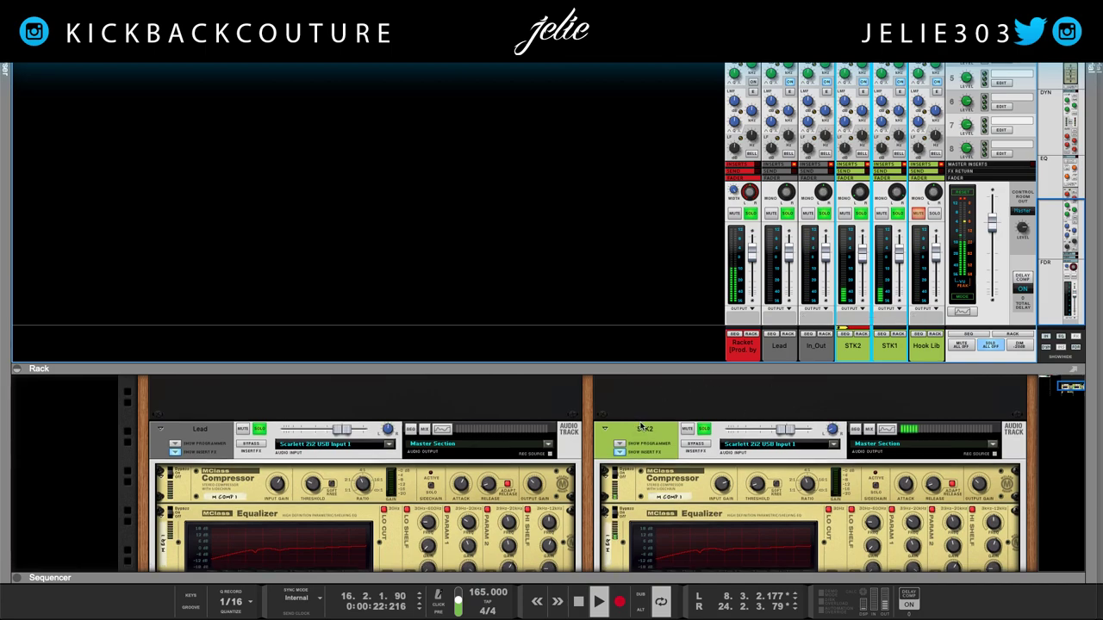
Step: Enlarge the rack area, show the STK1 track's insert effects and check its compressor during playback
drag(660, 376, 669, 196)
click(619, 424)
scroll(737, 465, down, 1)
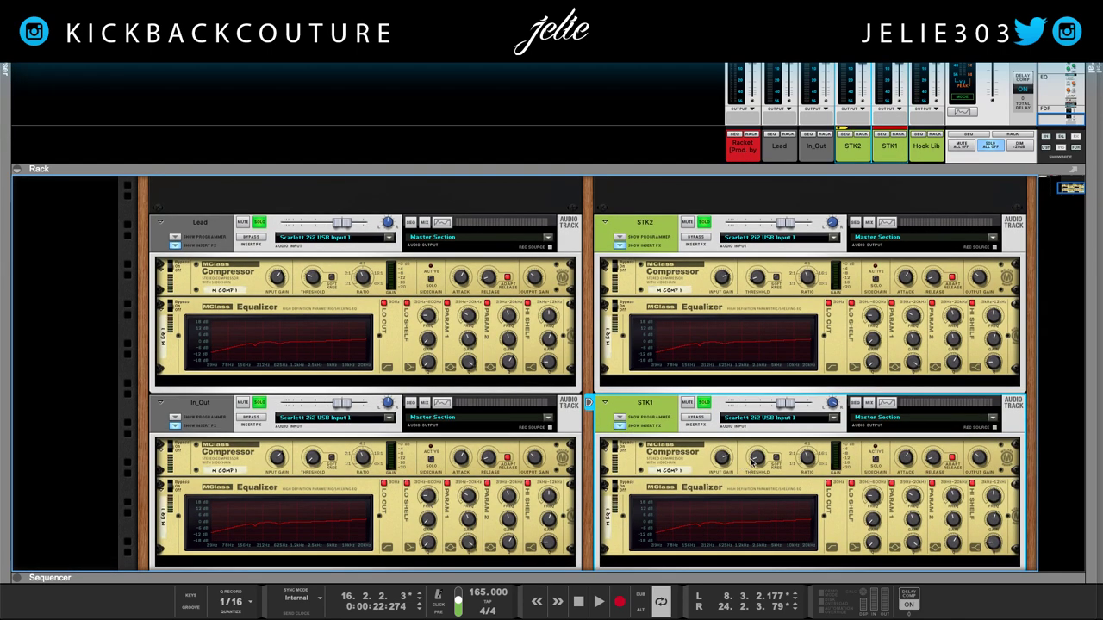
key(space)
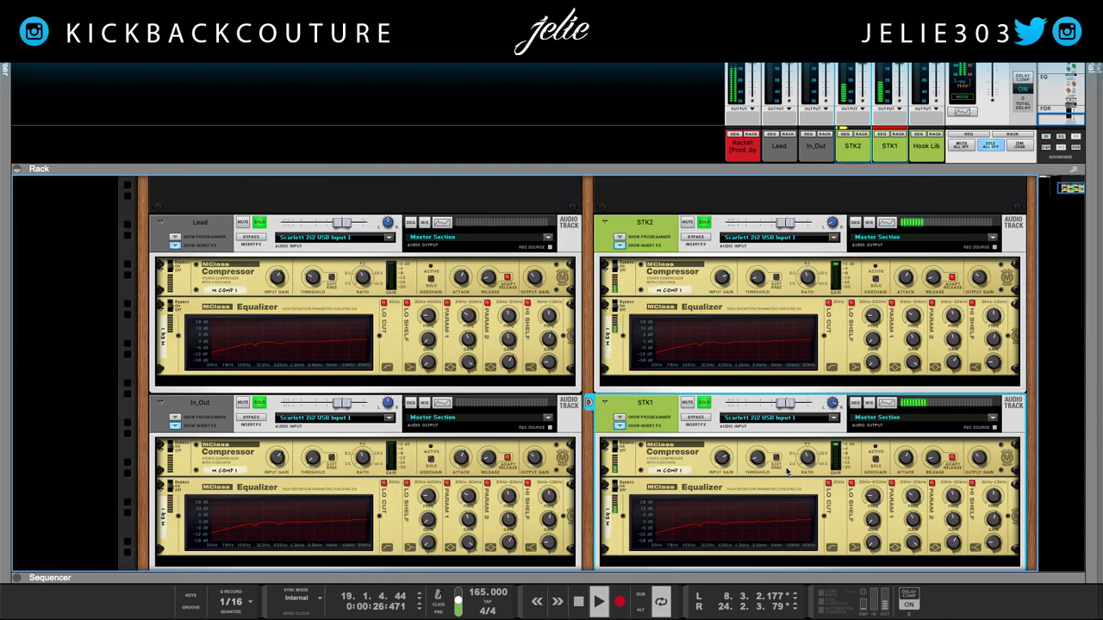
key(space)
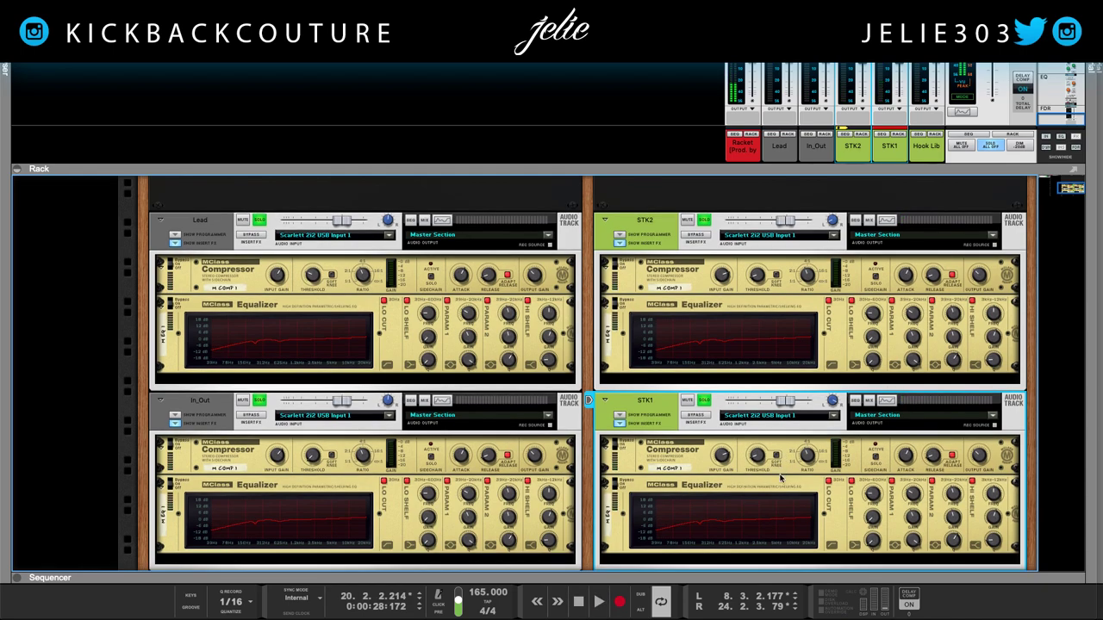
Step: Unfold the Hook Lib audio track in the rack and solo it
scroll(758, 461, down, 3)
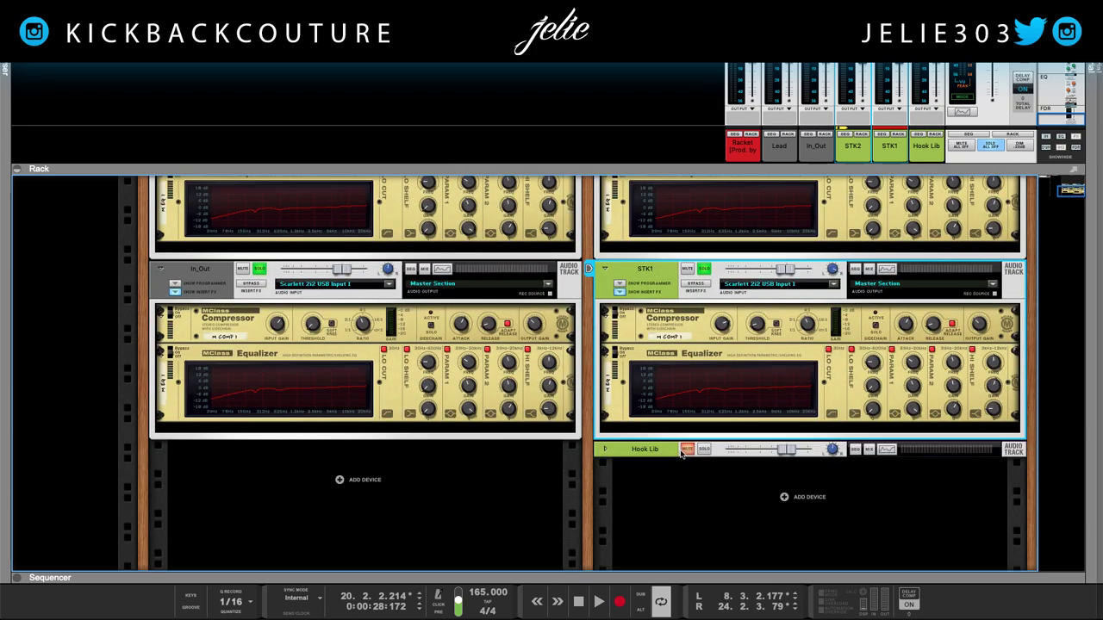
click(652, 452)
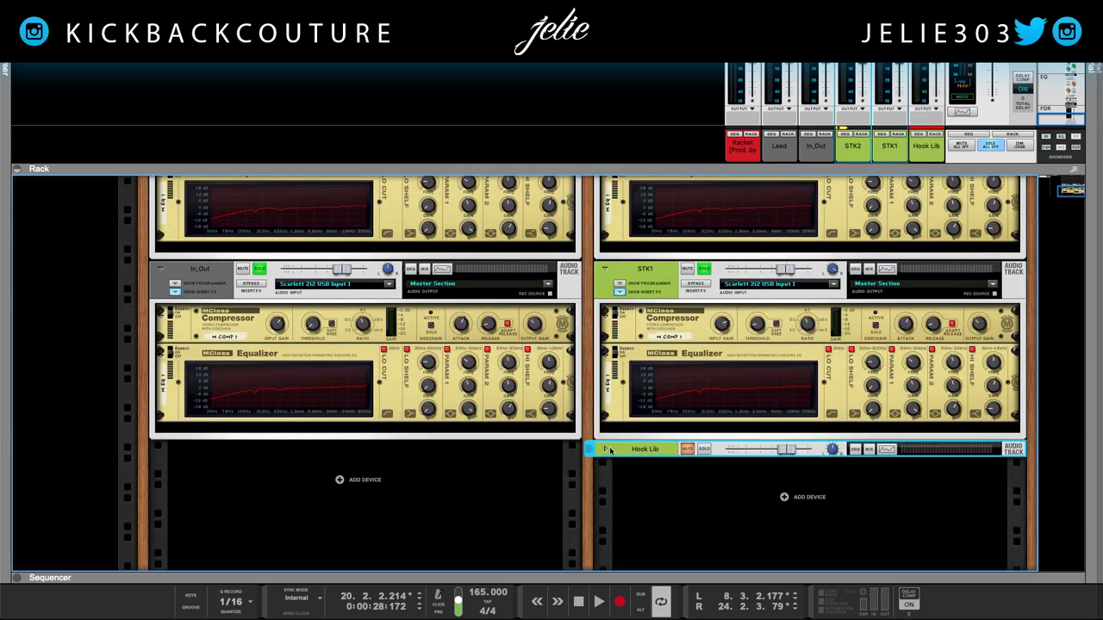
click(610, 449)
click(704, 450)
Step: Move the left loop locator to bar 17 in the sequencer and start playback of the hook section
key(F7)
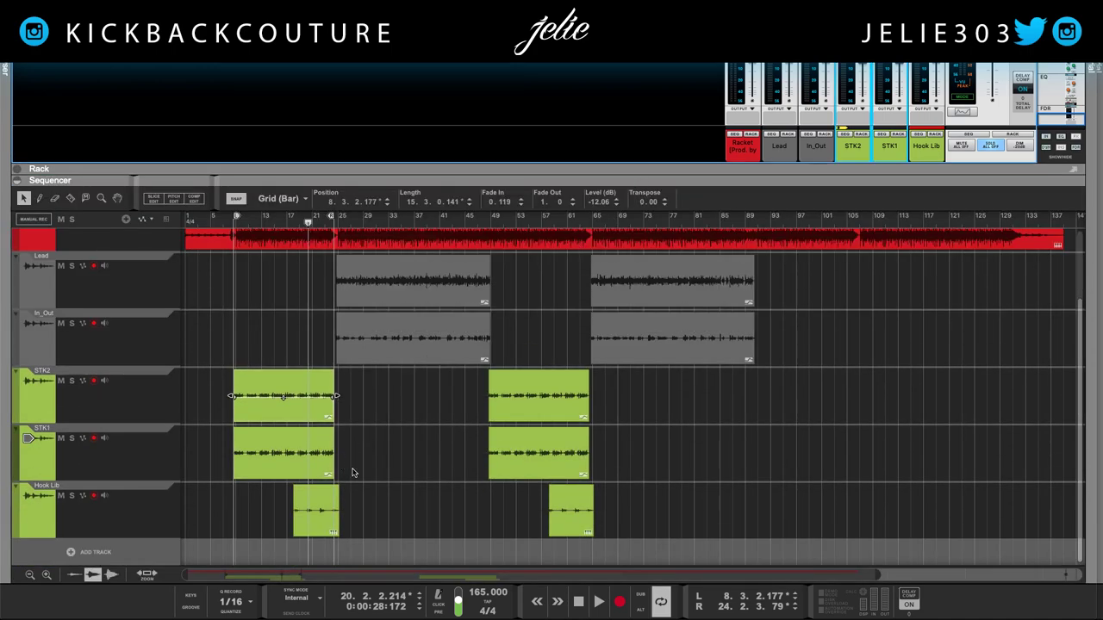
ctrl+click(288, 218)
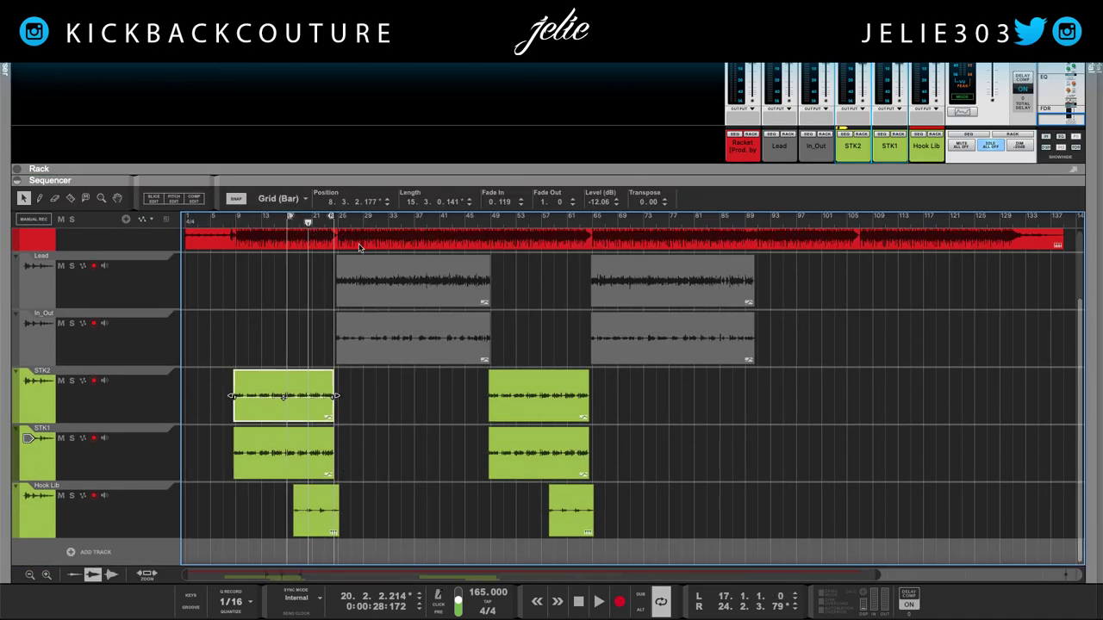
key(space)
Step: Show the Hook Lib track's insert effects in the rack and bring its compressor and equalizer into view during playback
key(F6)
scroll(621, 482, down, 1)
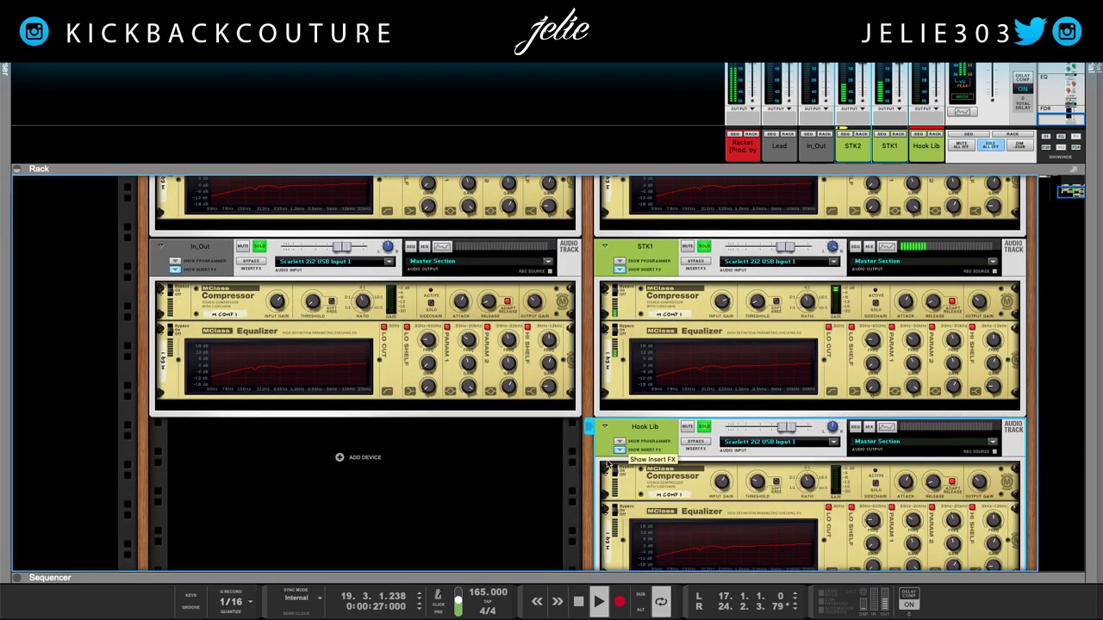
scroll(603, 475, down, 2)
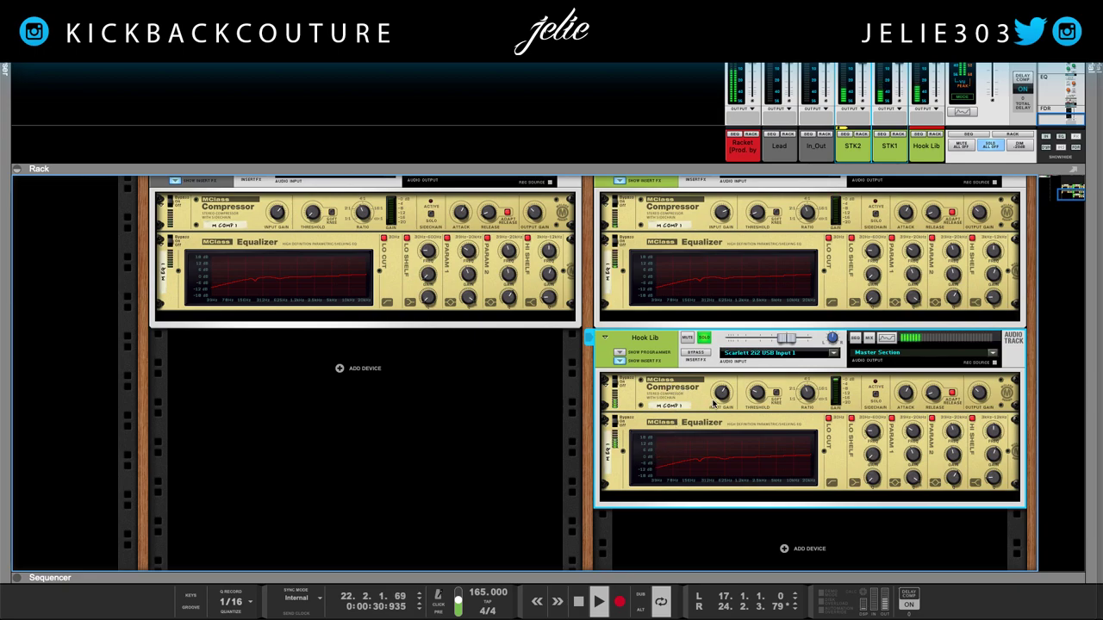
mouse_move(713, 403)
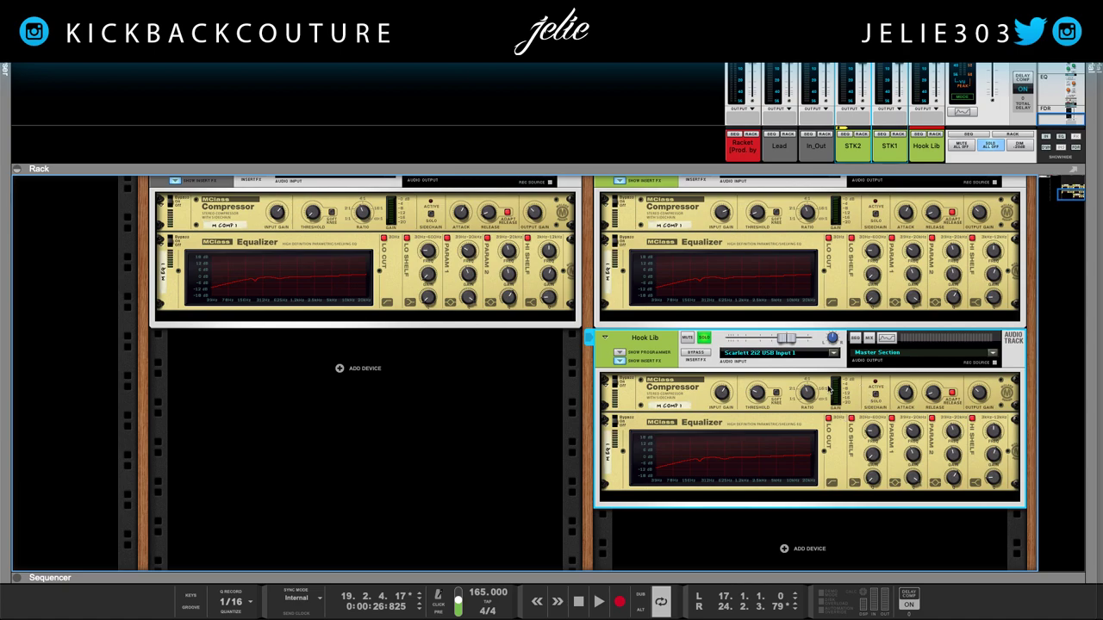
Step: Raise the input gain of the Hook Lib compressor to about 6.8 dB while the hook section plays
click(759, 392)
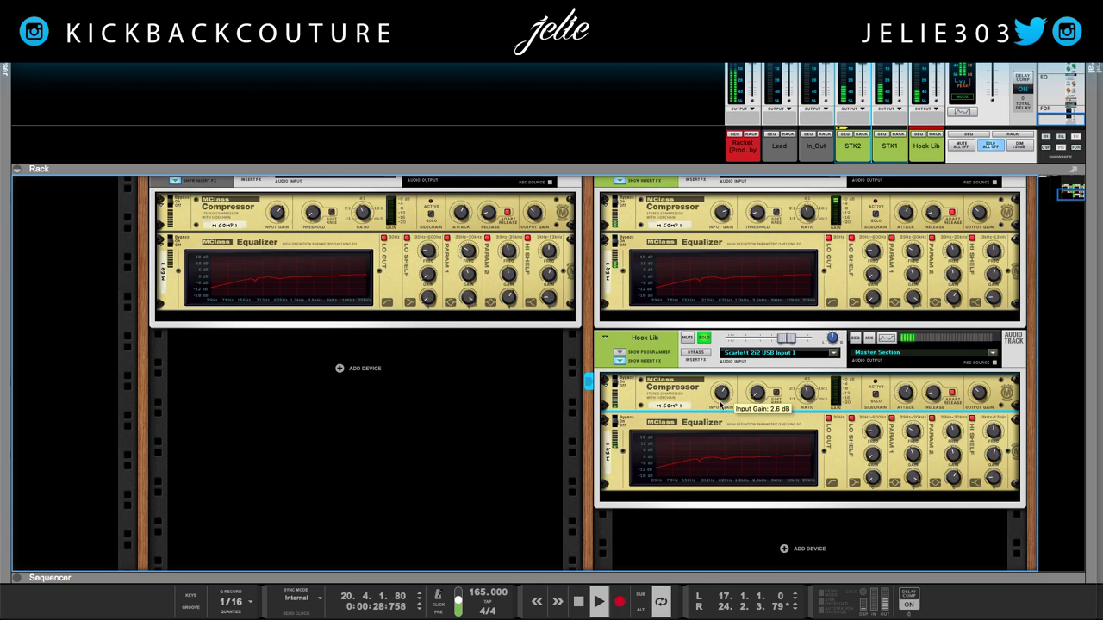
scroll(721, 395, up, 3)
drag(722, 395, 722, 395)
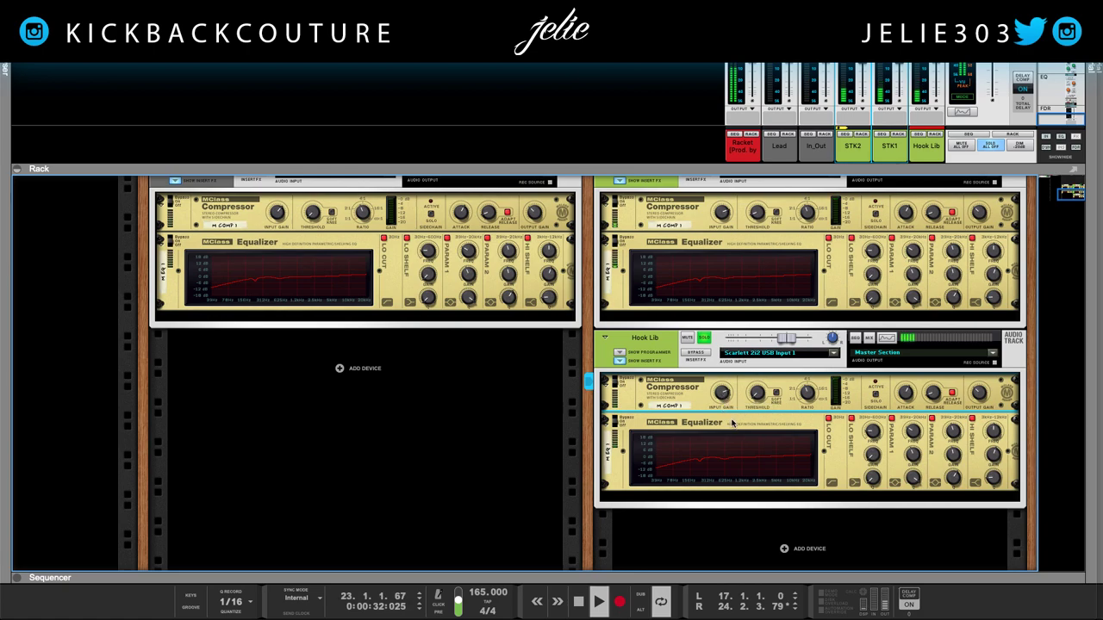
mouse_move(726, 395)
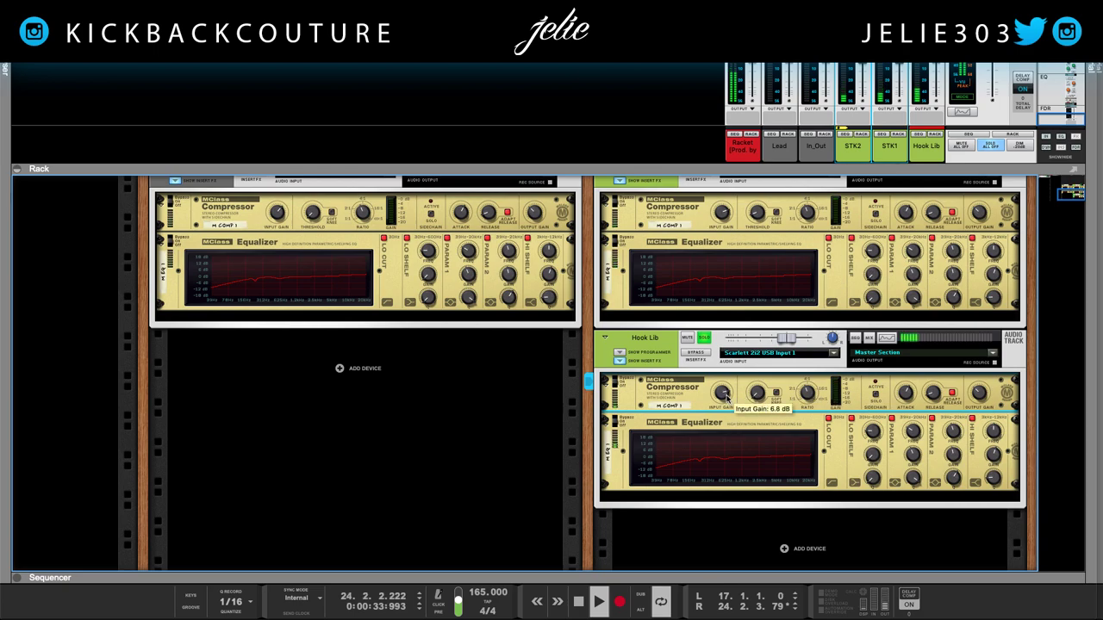
scroll(726, 396, up, 1)
scroll(726, 396, down, 2)
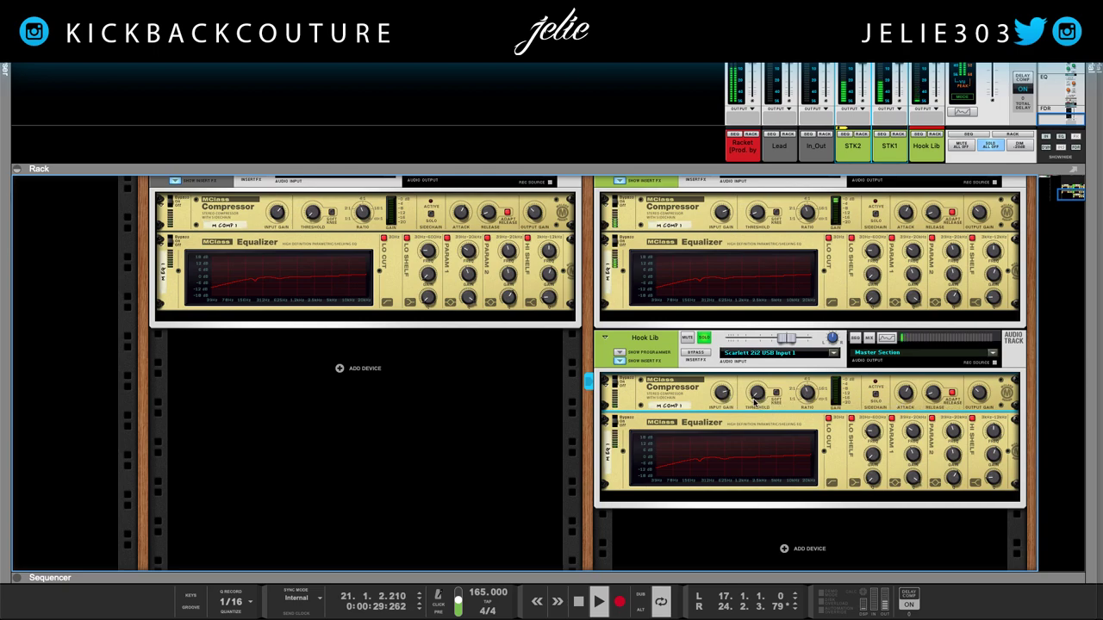
scroll(721, 397, up, 5)
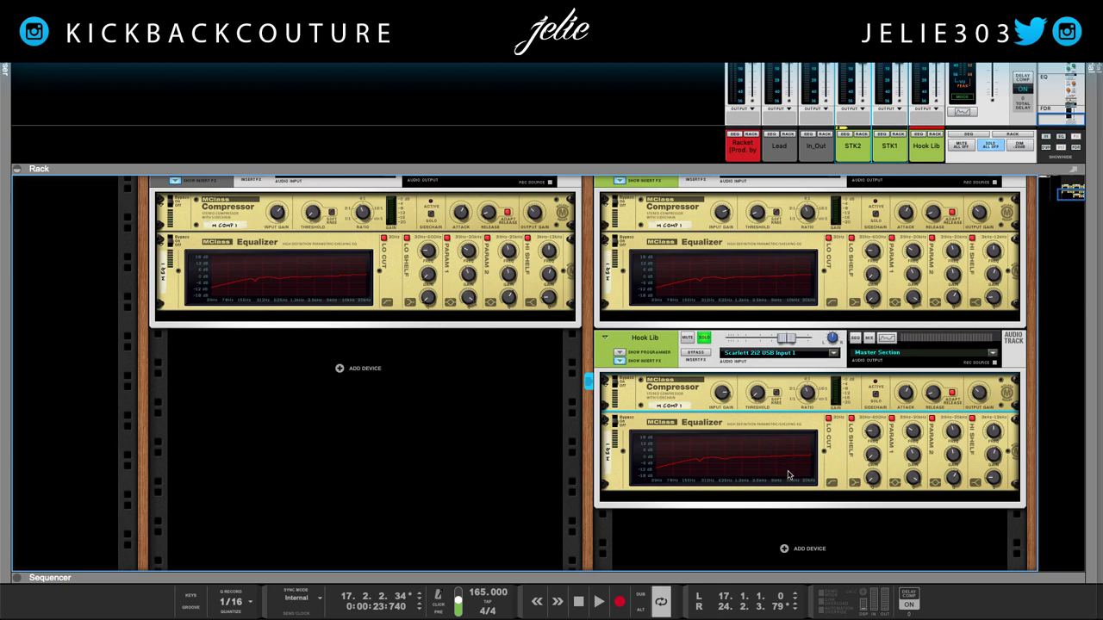
Step: Check the STK2 compressor's output gain for comparison and fine-tune the Hook Lib compressor's output gain during playback
scroll(774, 445, up, 1)
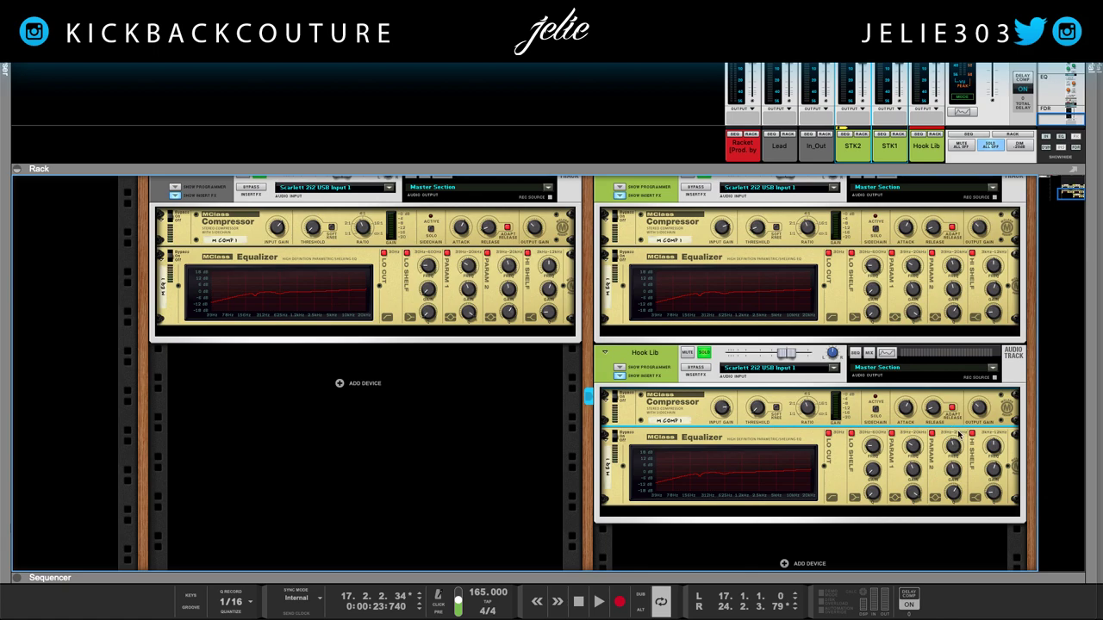
scroll(977, 422, up, 5)
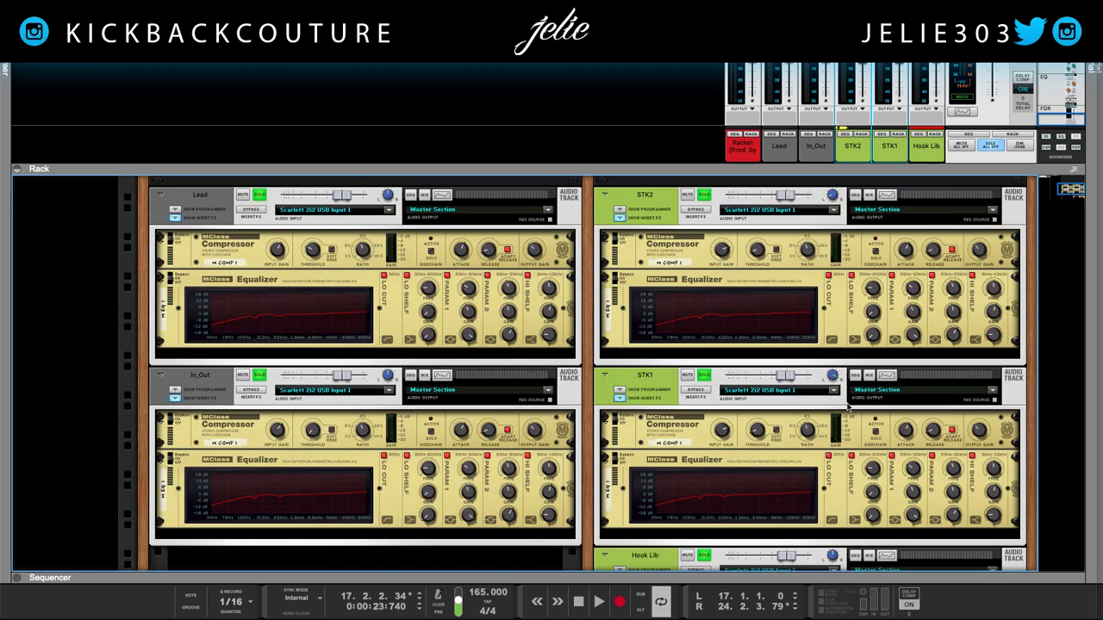
scroll(848, 405, up, 1)
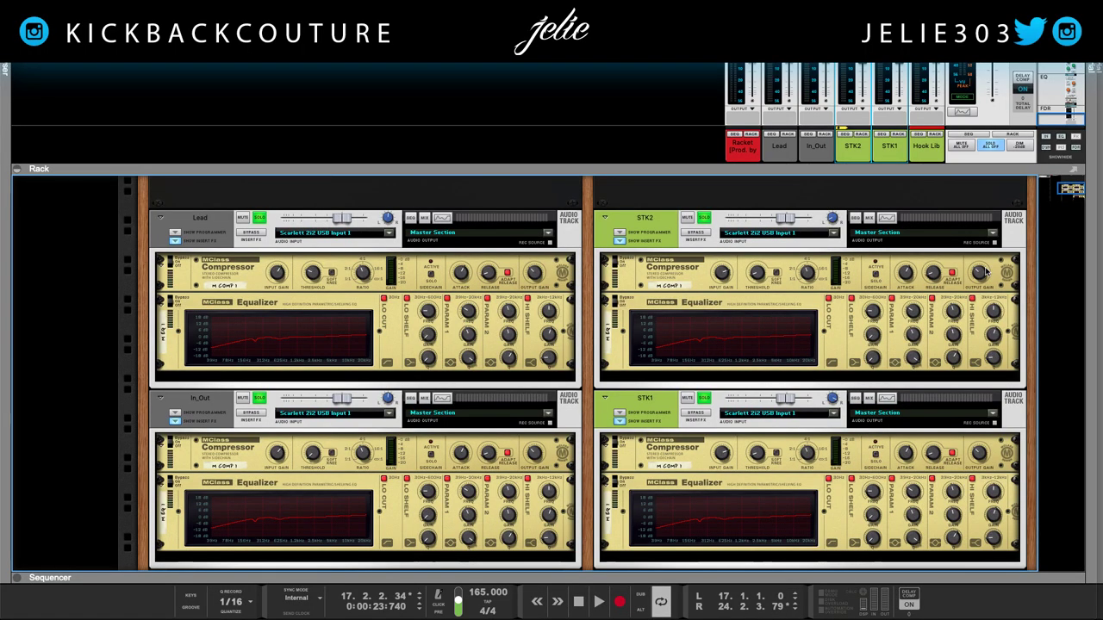
mouse_move(985, 273)
scroll(915, 493, down, 2)
scroll(908, 494, down, 3)
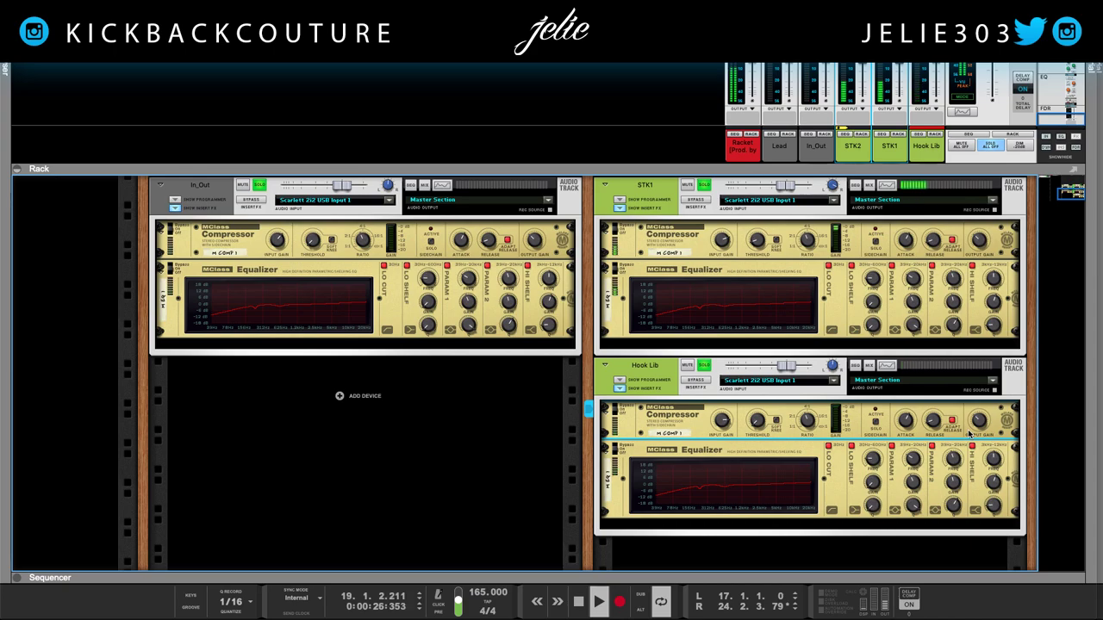
mouse_move(977, 426)
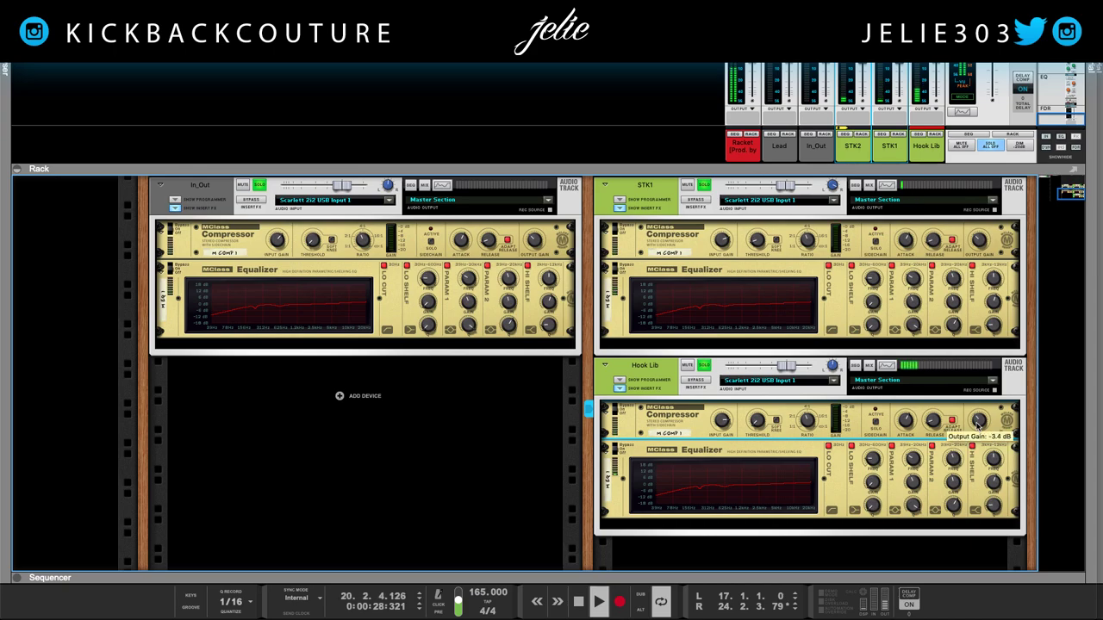
drag(976, 423, 976, 425)
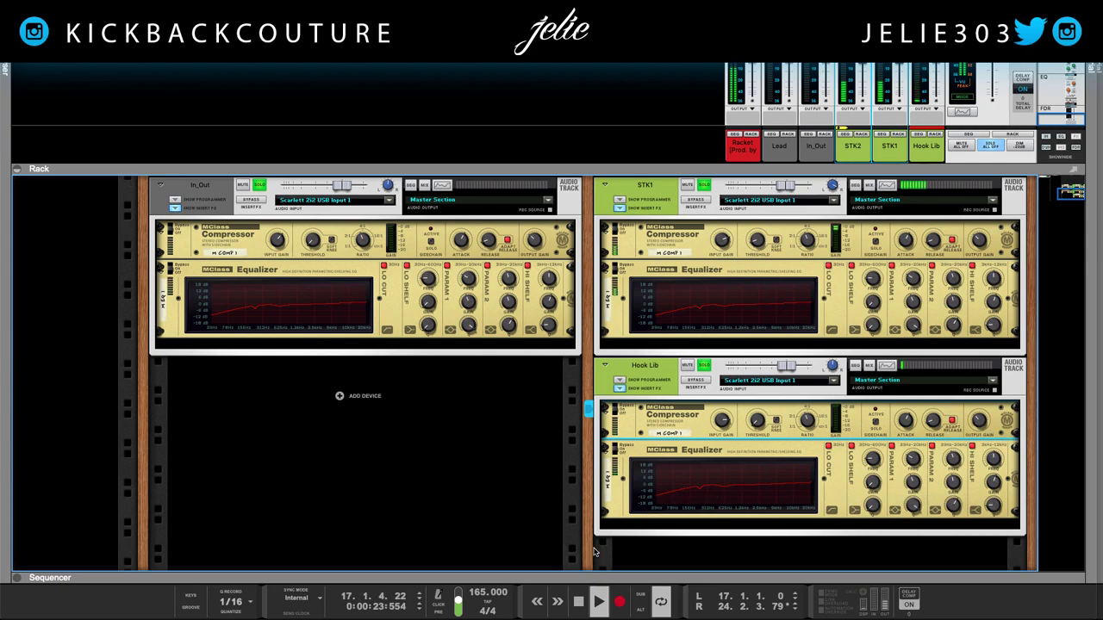
key(space)
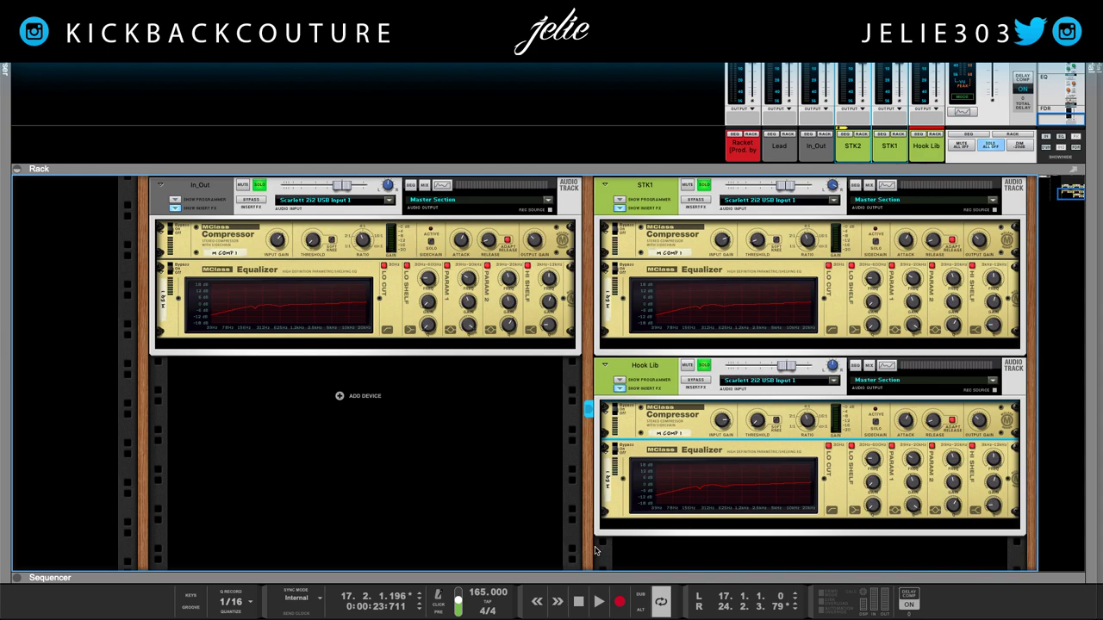